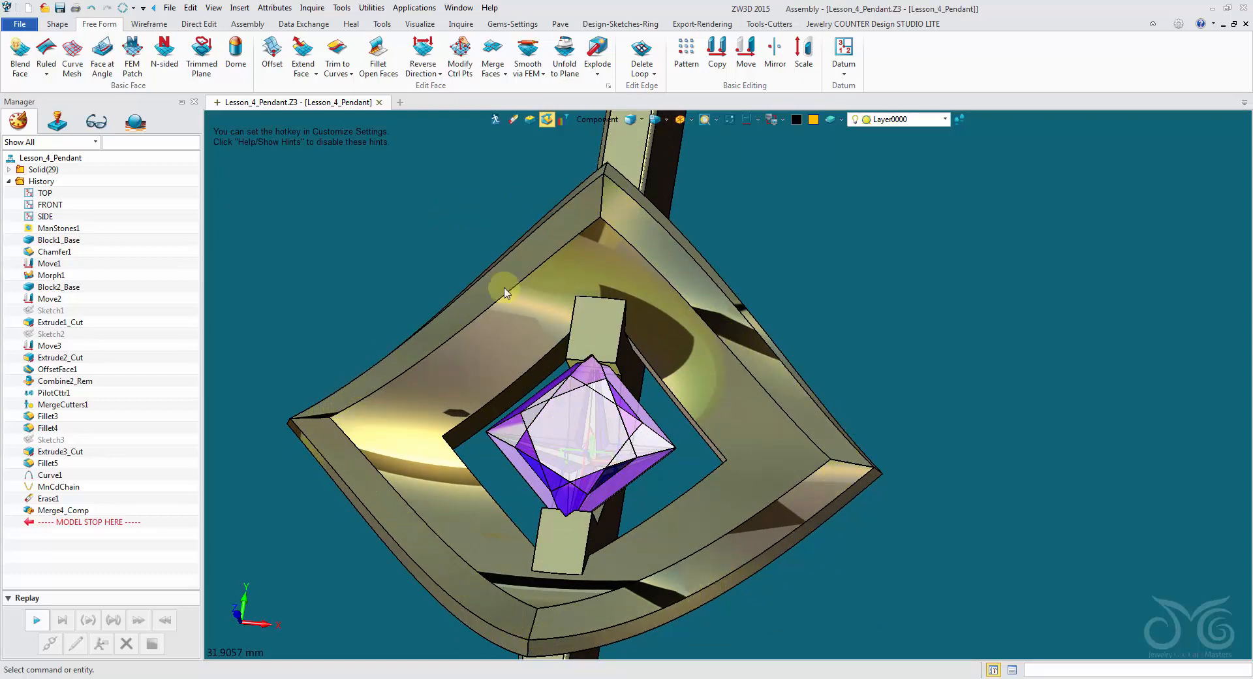
middle_click_drag(682, 281, 697, 511)
scroll(696, 512, "down", 3)
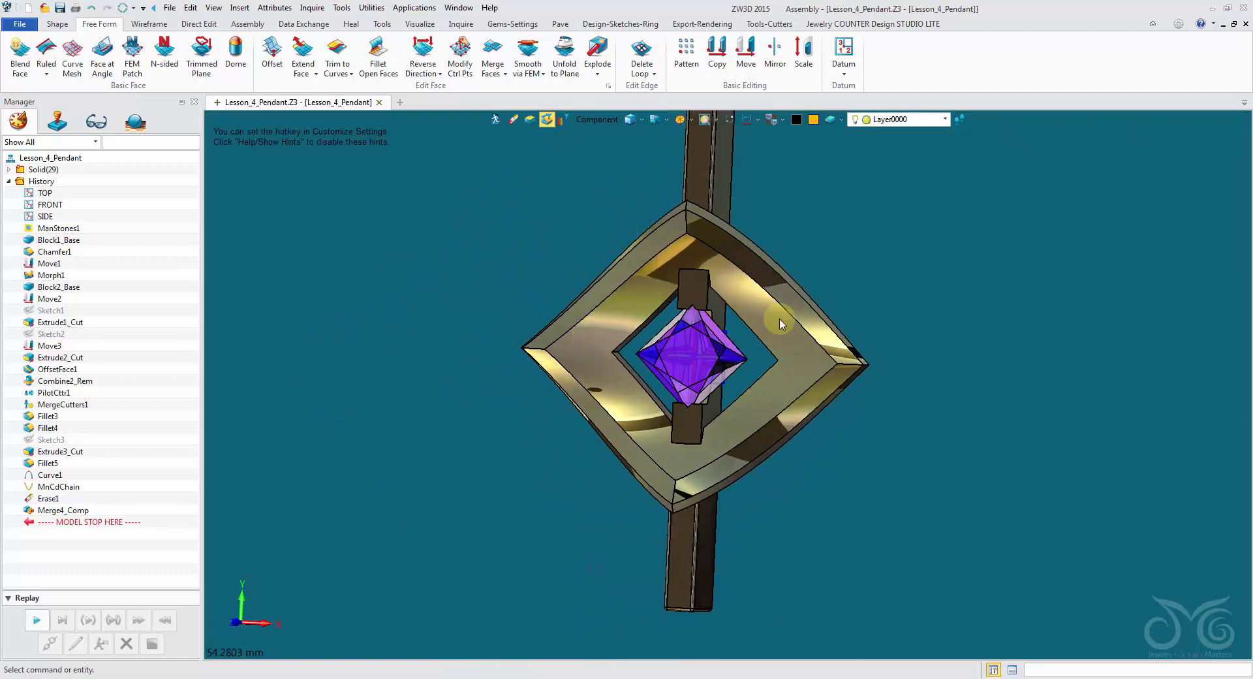
middle_click_drag(642, 146, 613, 155)
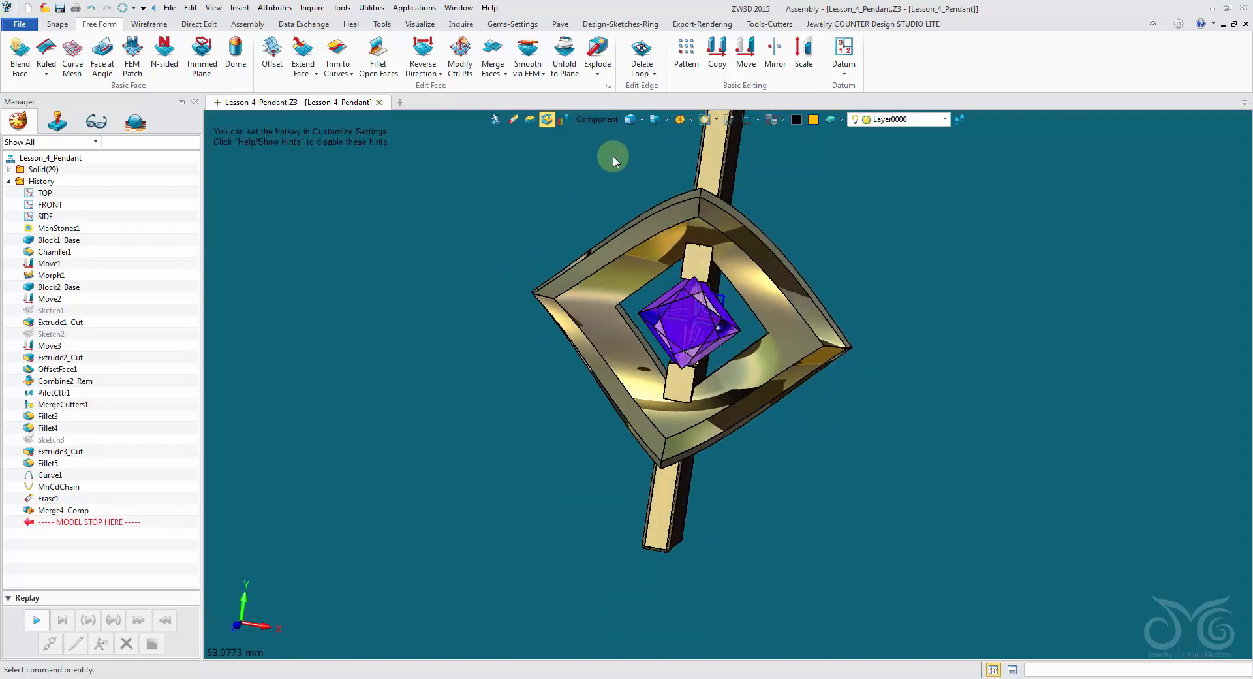
left_click(419, 26)
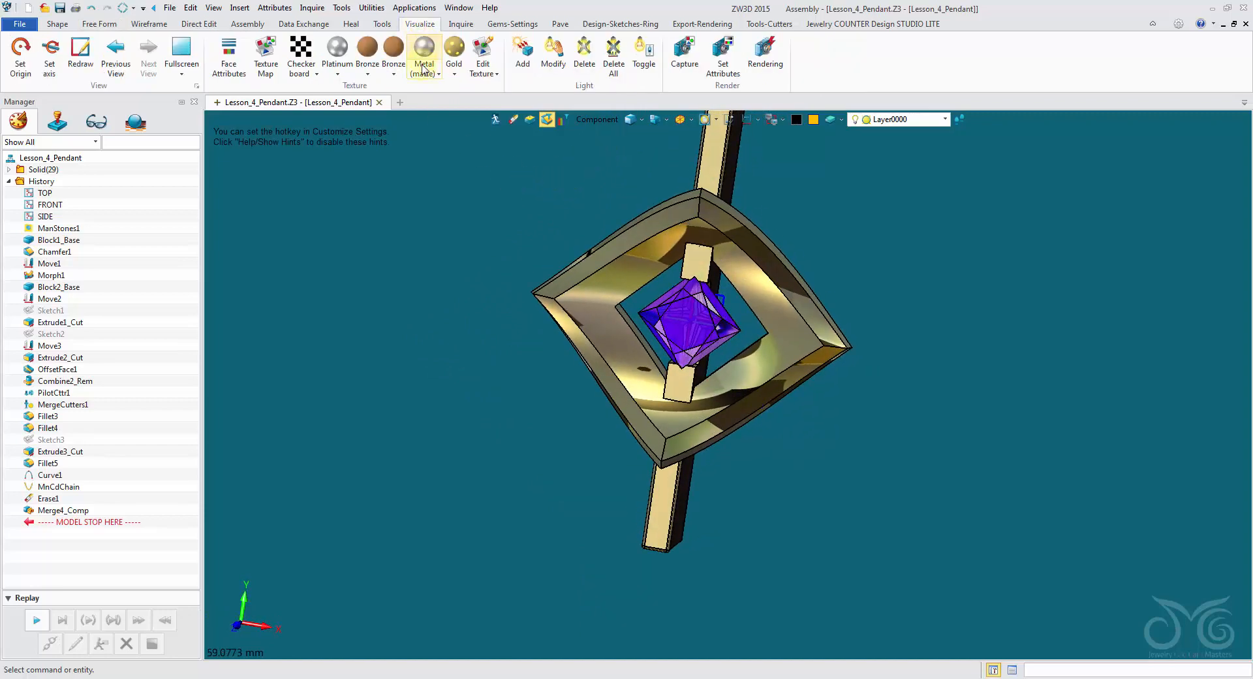
left_click(316, 74)
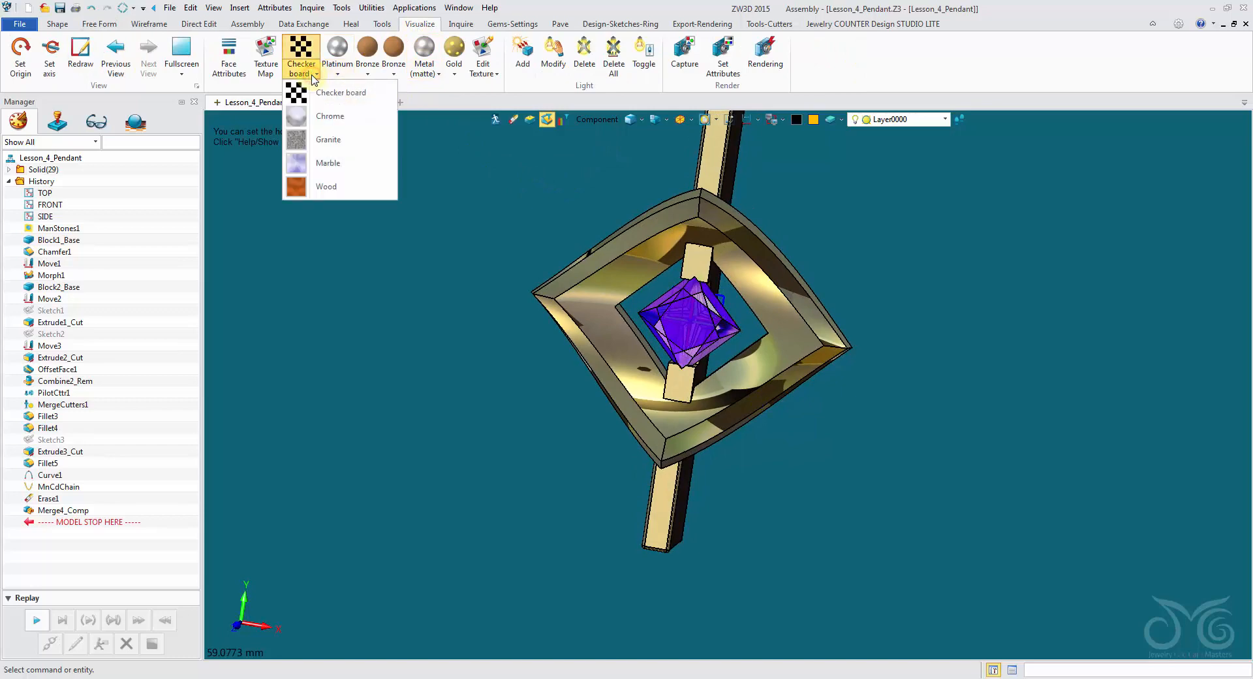
left_click(329, 114)
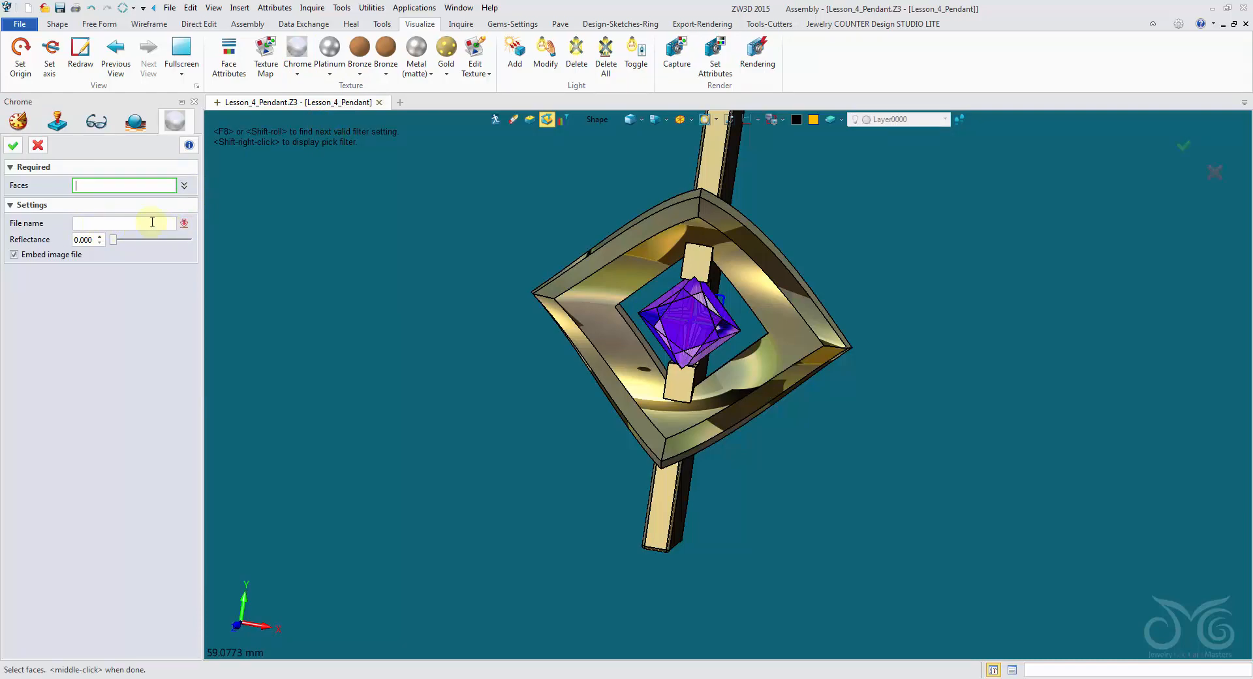
left_click(43, 146)
Step: Restrict picking to shapes and recolor the pendant's diamond-shaped frame with the standard orange-gold face color
right_click_drag(777, 293, 766, 258)
scroll(773, 250, "up", 2)
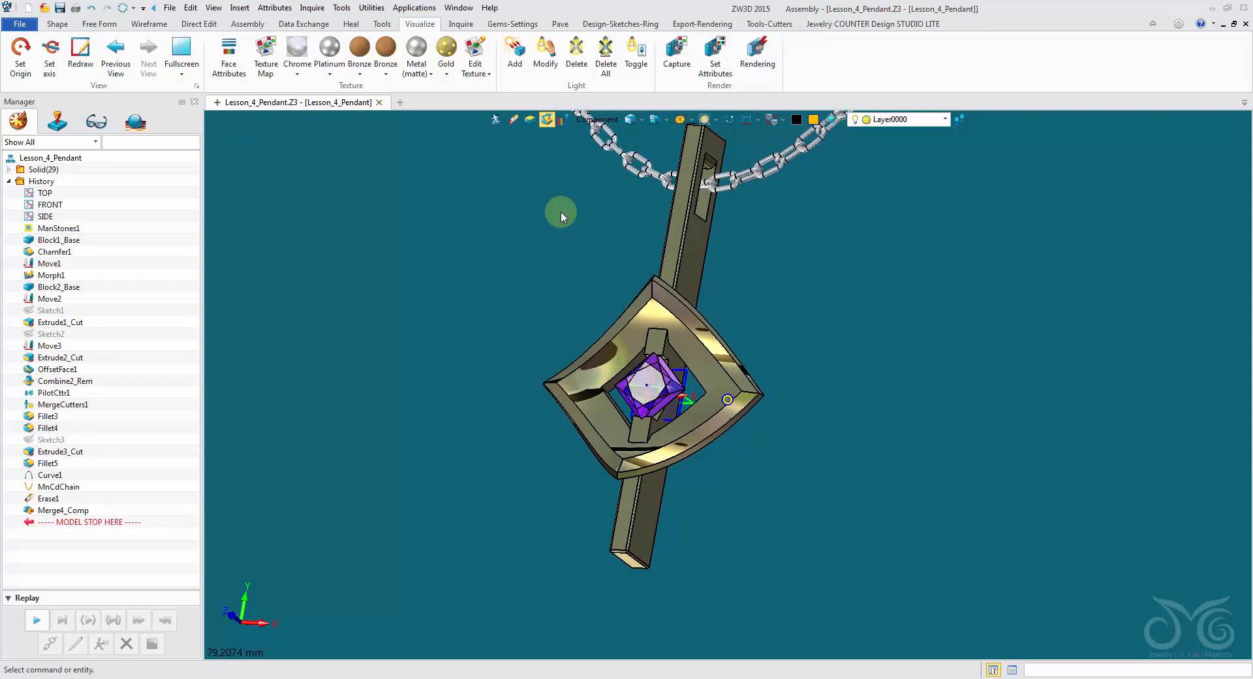
left_click(599, 120)
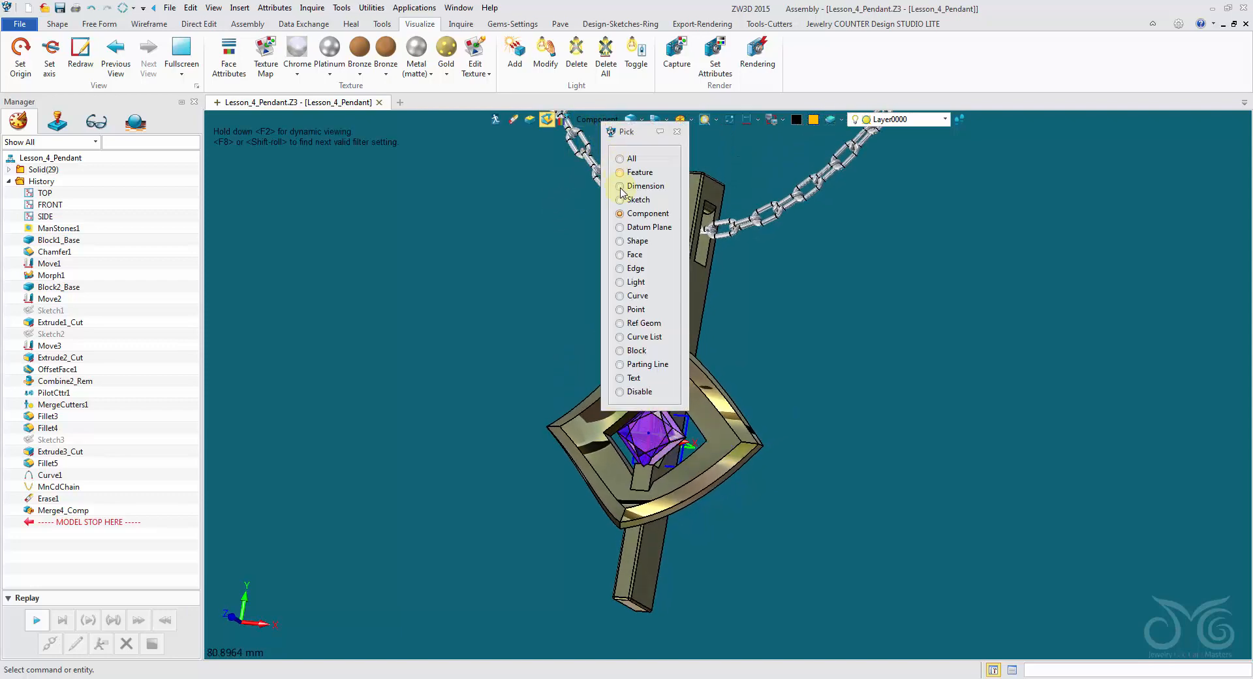
left_click(635, 241)
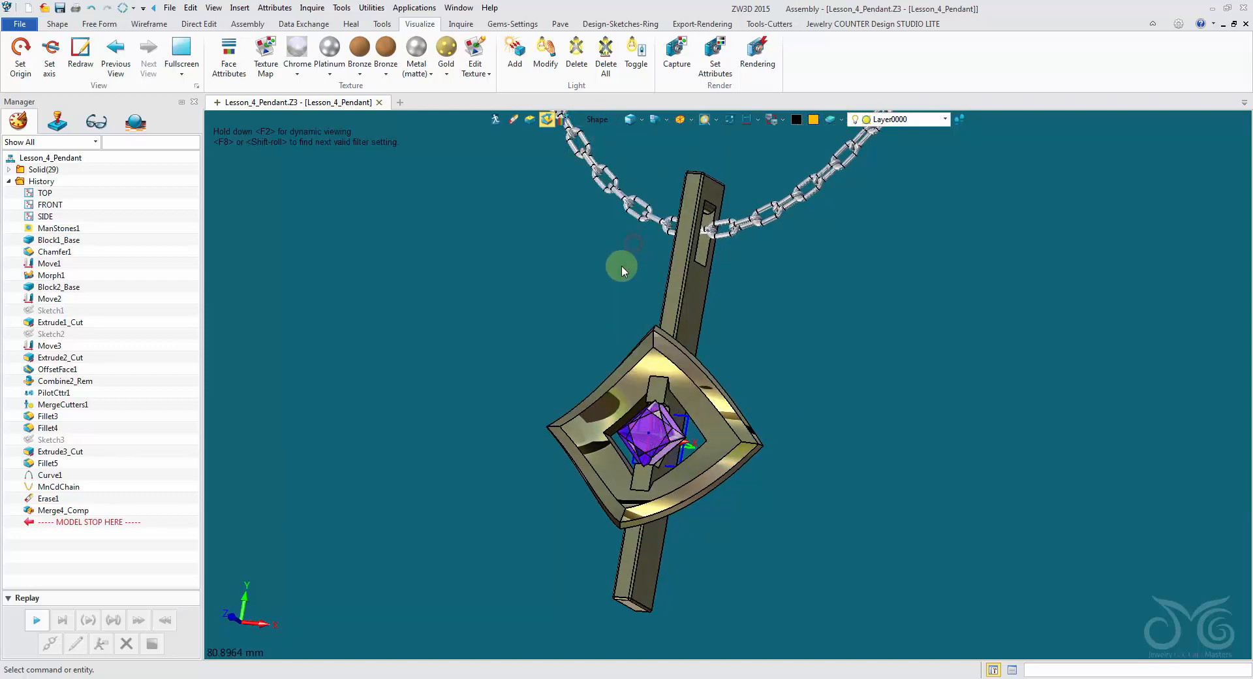
left_click(656, 360)
left_click(813, 121)
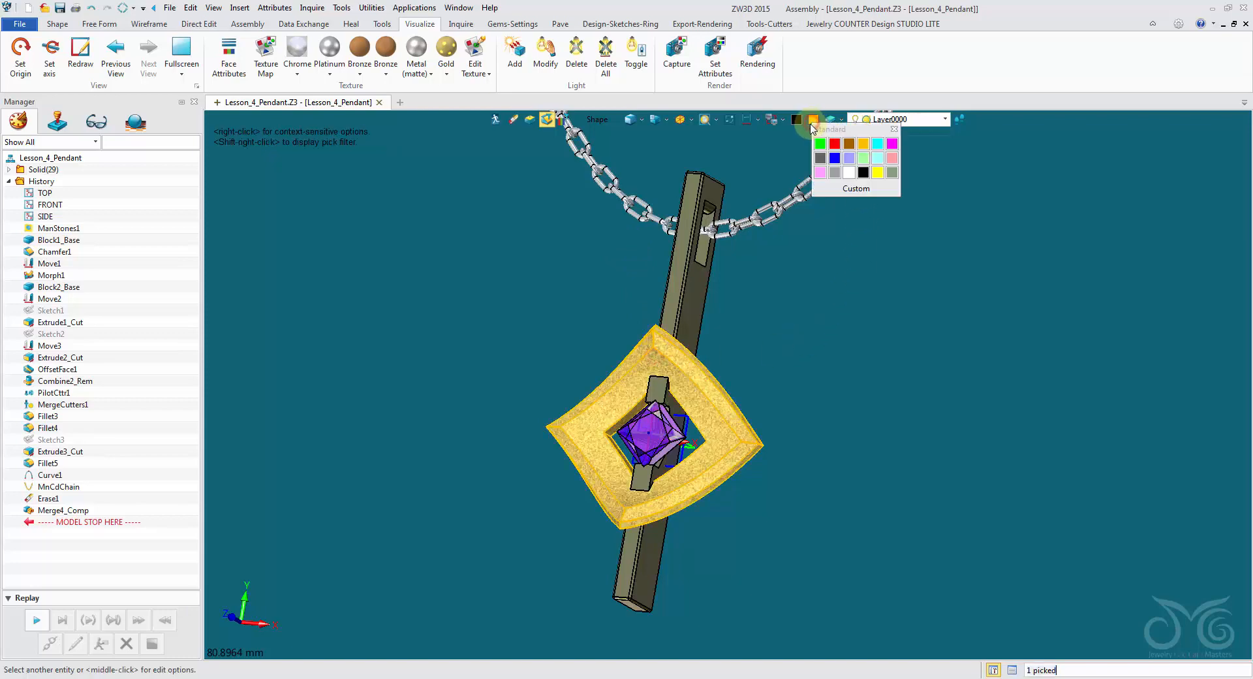
left_click(863, 144)
middle_click(880, 205)
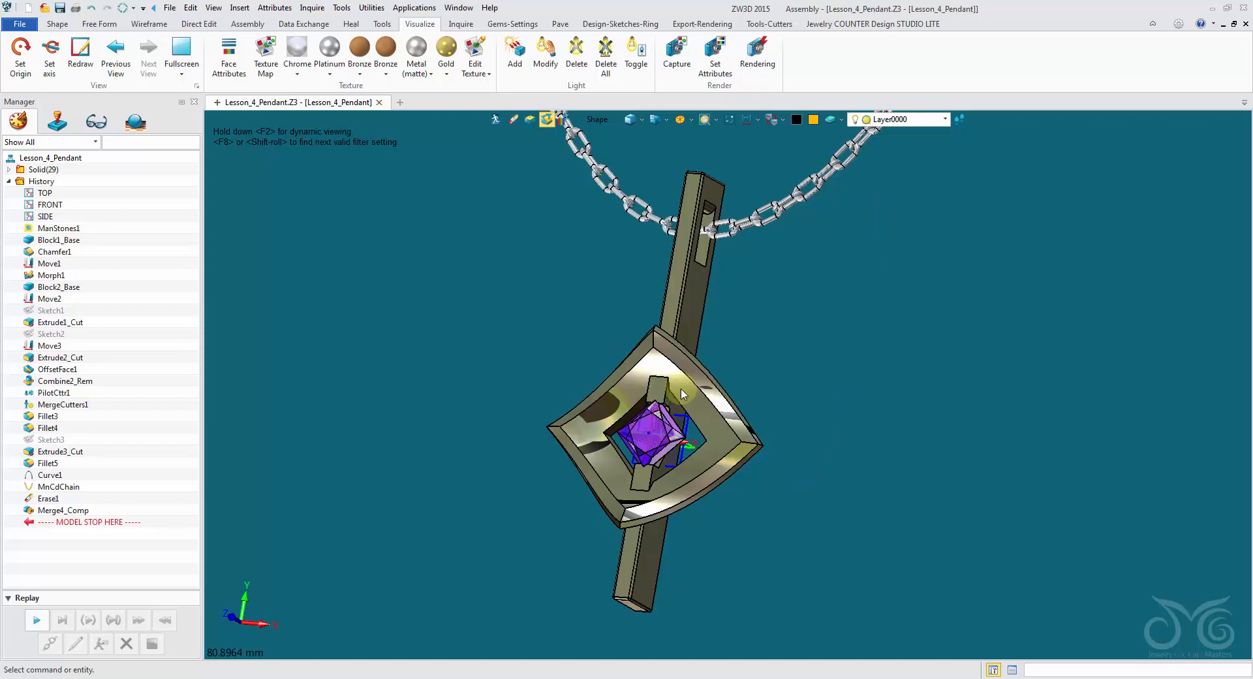
Step: Erase the textures from the diamond-shaped frame, the long bar and the center gem, removing the FRONT plane from the selection
left_click(490, 76)
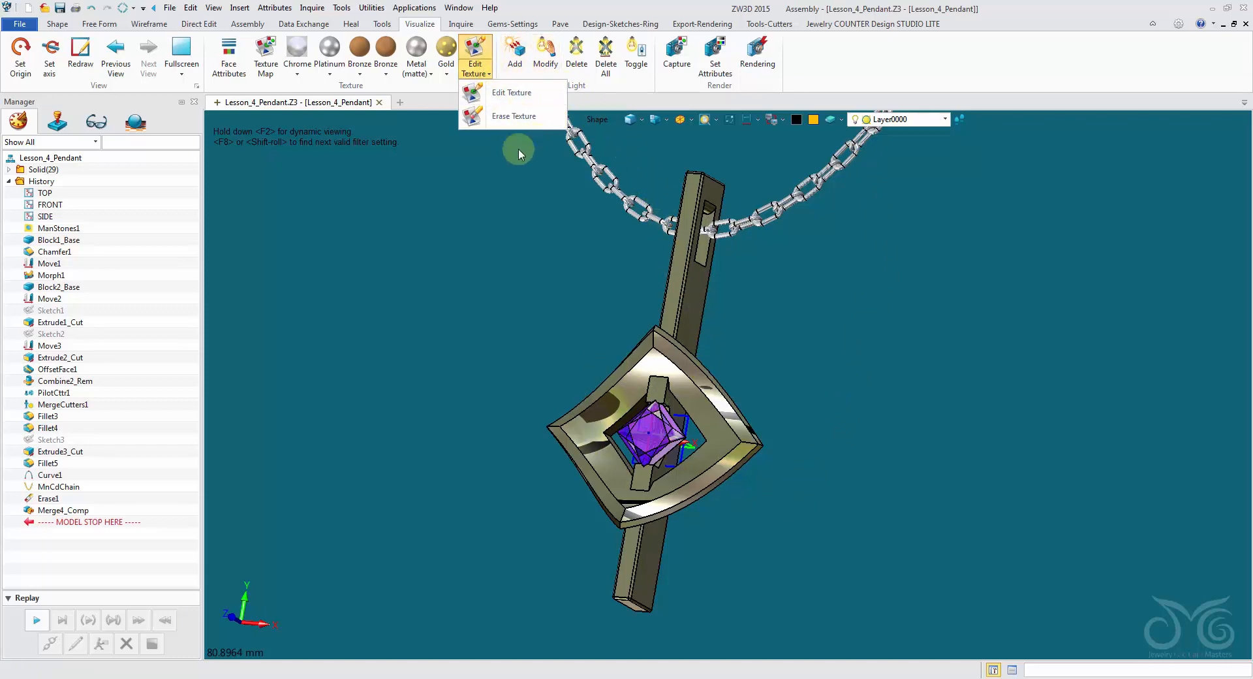
left_click(490, 73)
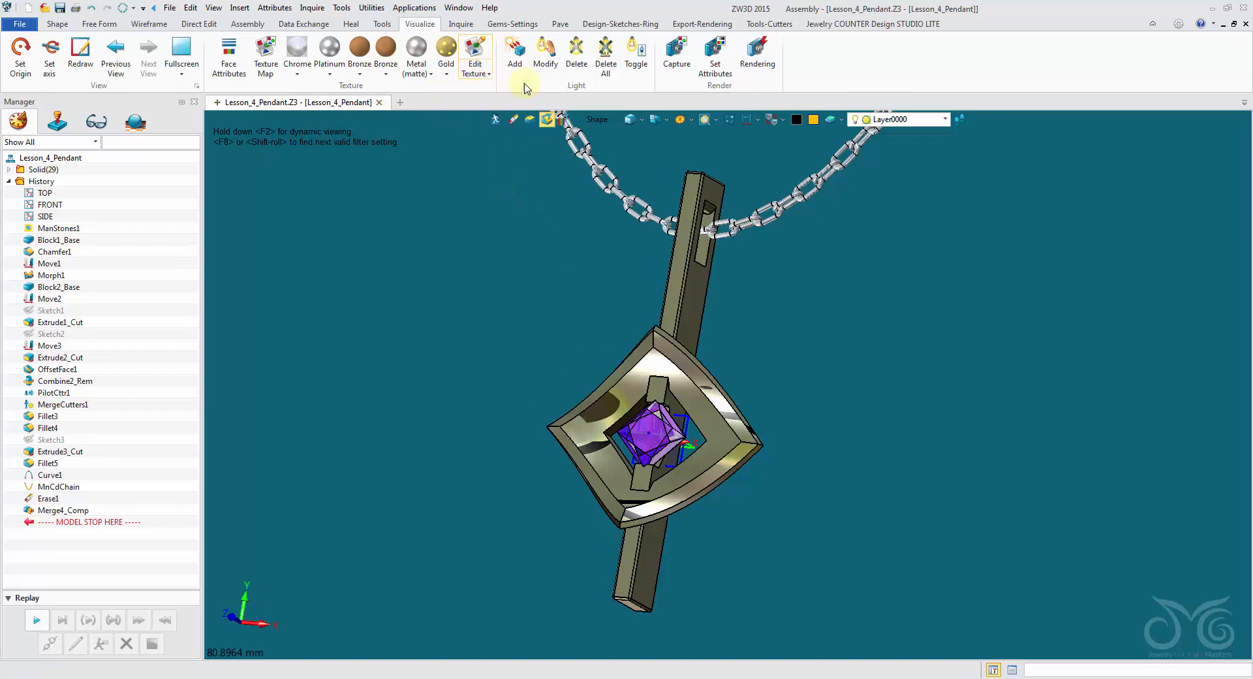
left_click(490, 77)
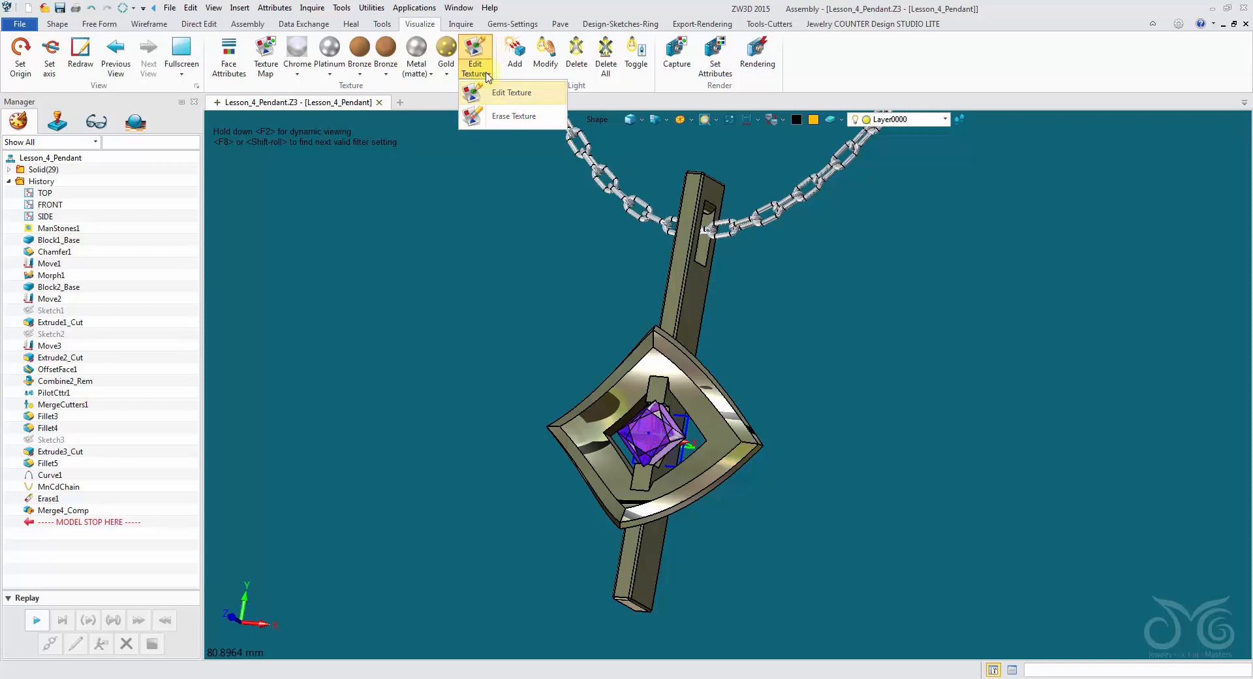
left_click(510, 119)
left_click(667, 377)
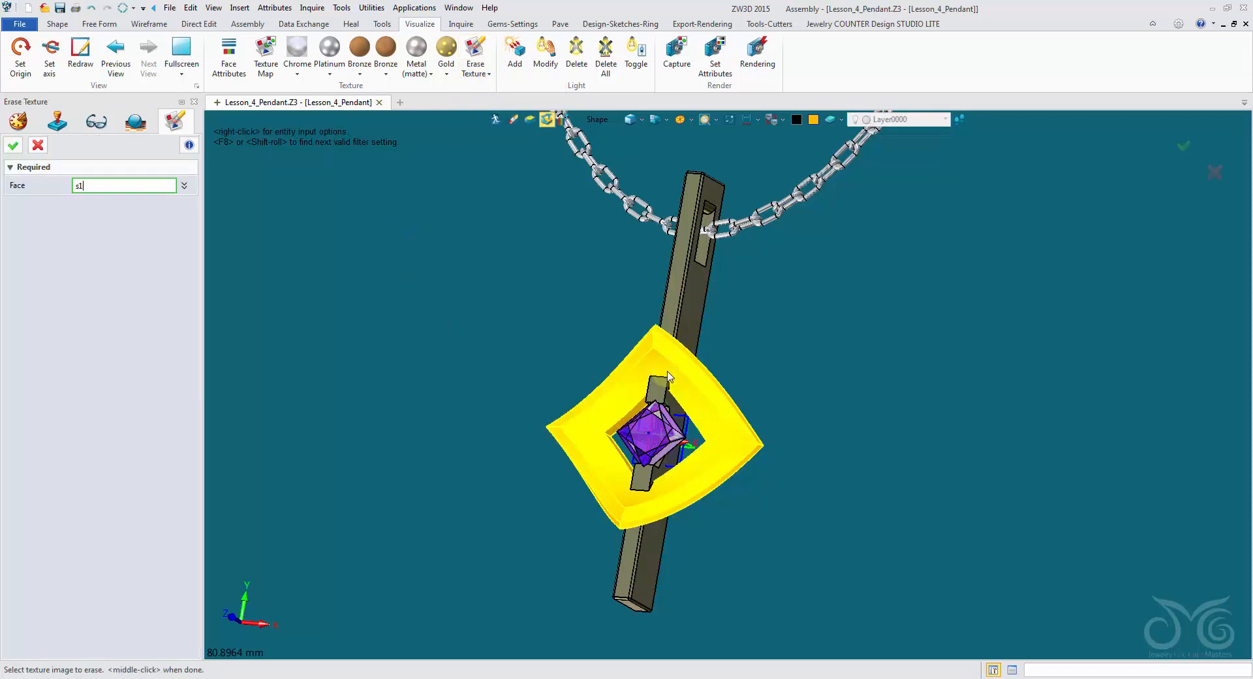
left_click(676, 298)
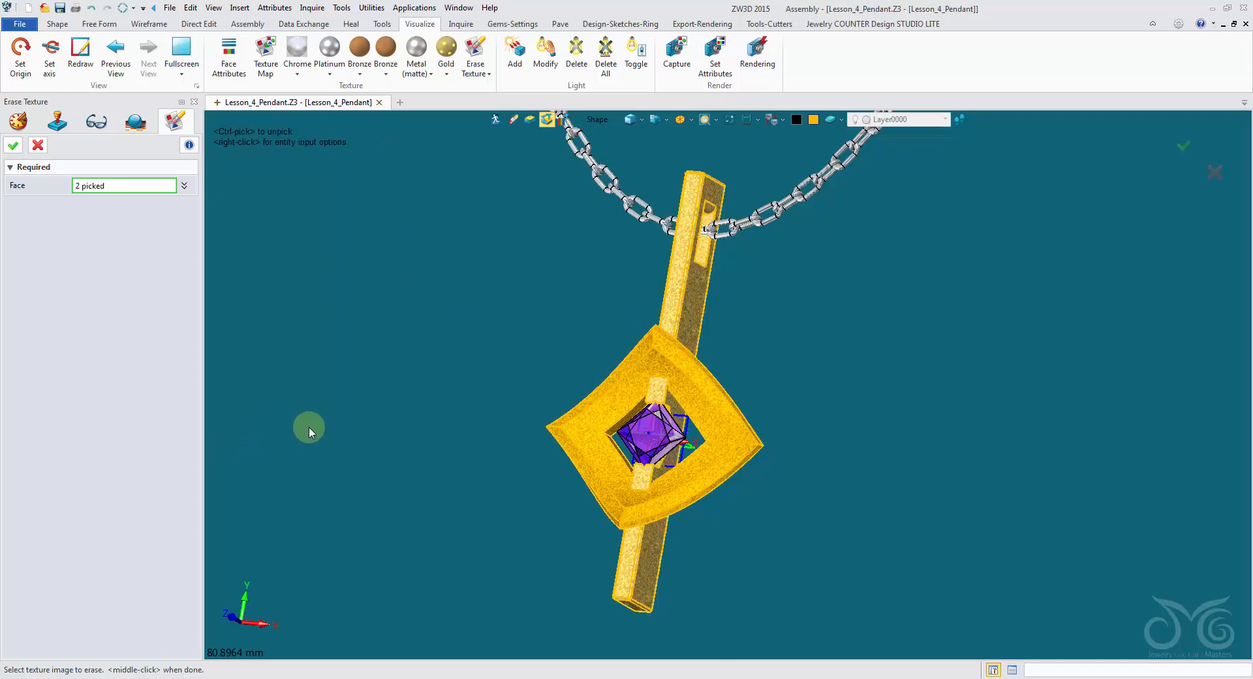
left_click(676, 434)
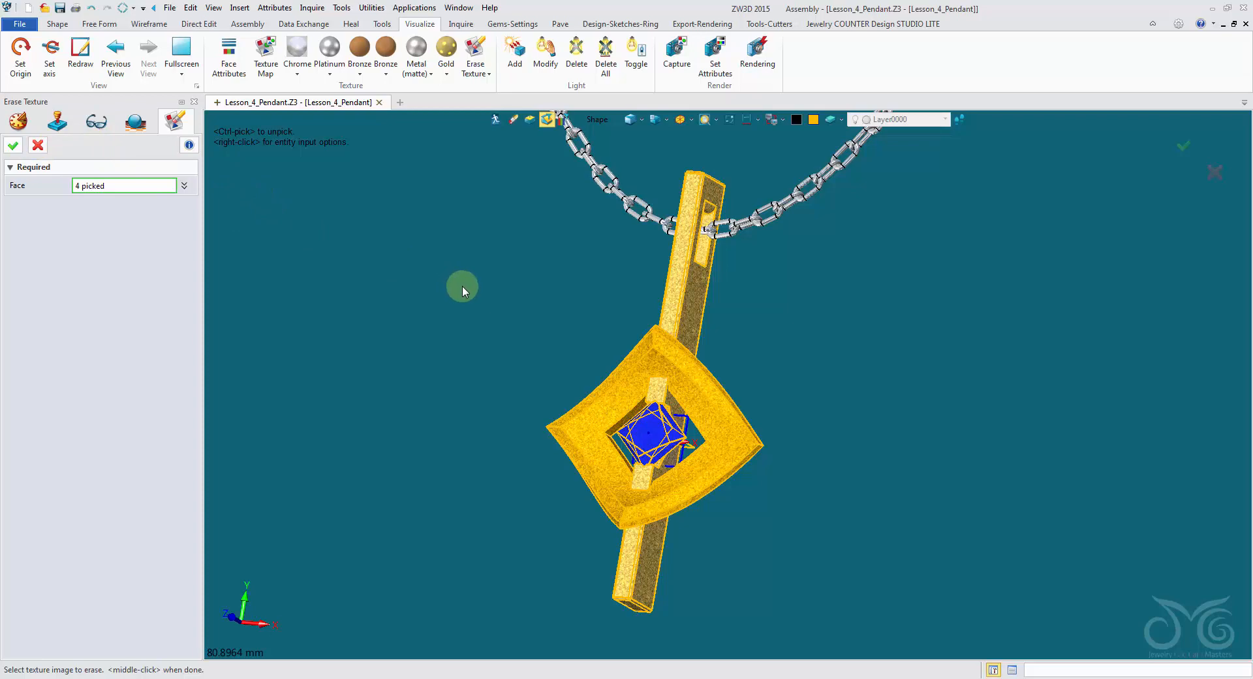
scroll(462, 286, "up", 3)
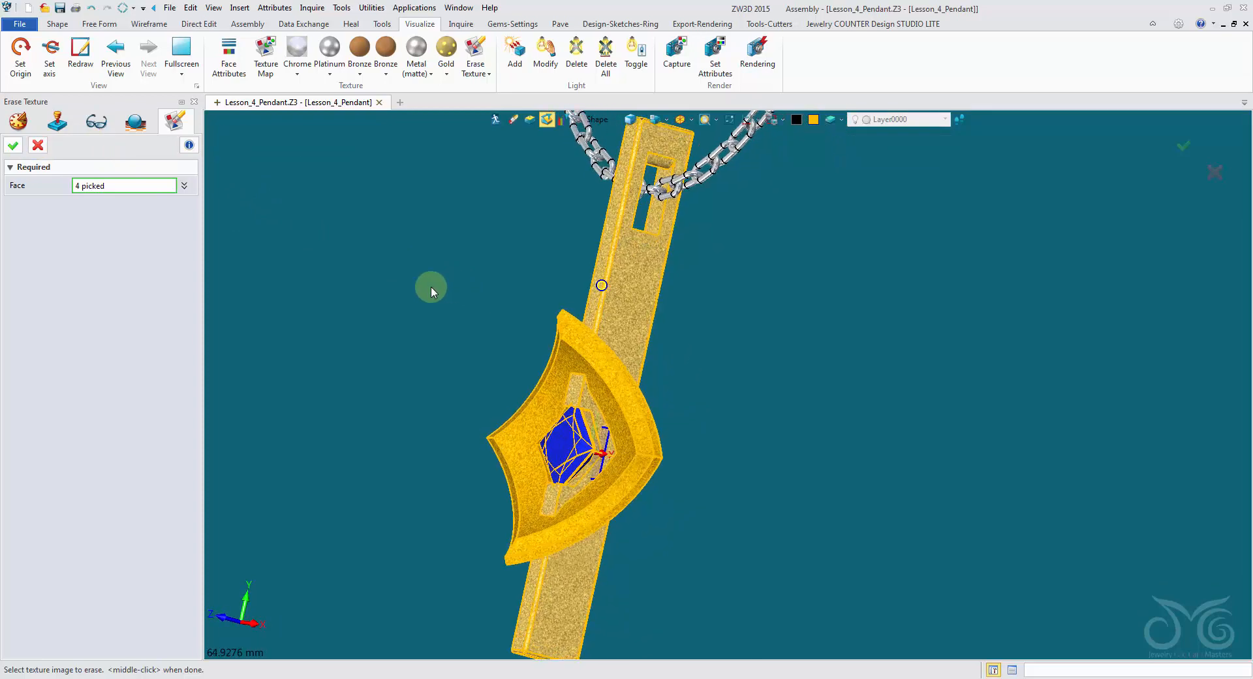
left_click(187, 189)
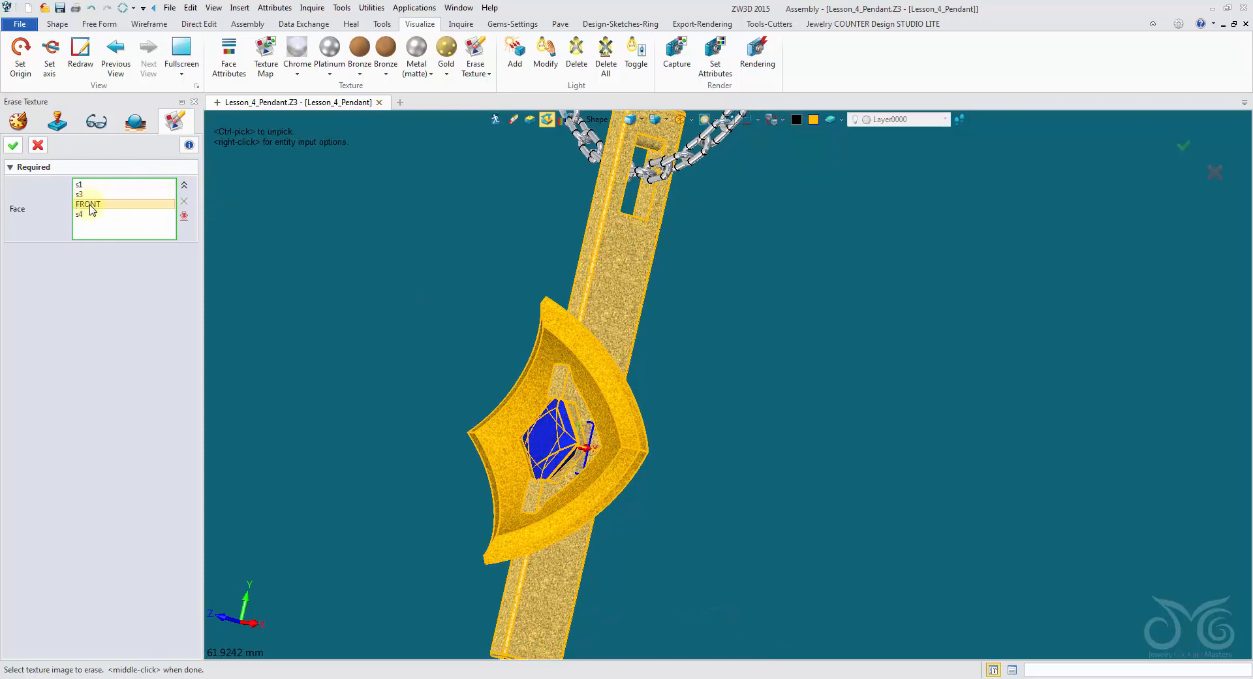
left_click(122, 212)
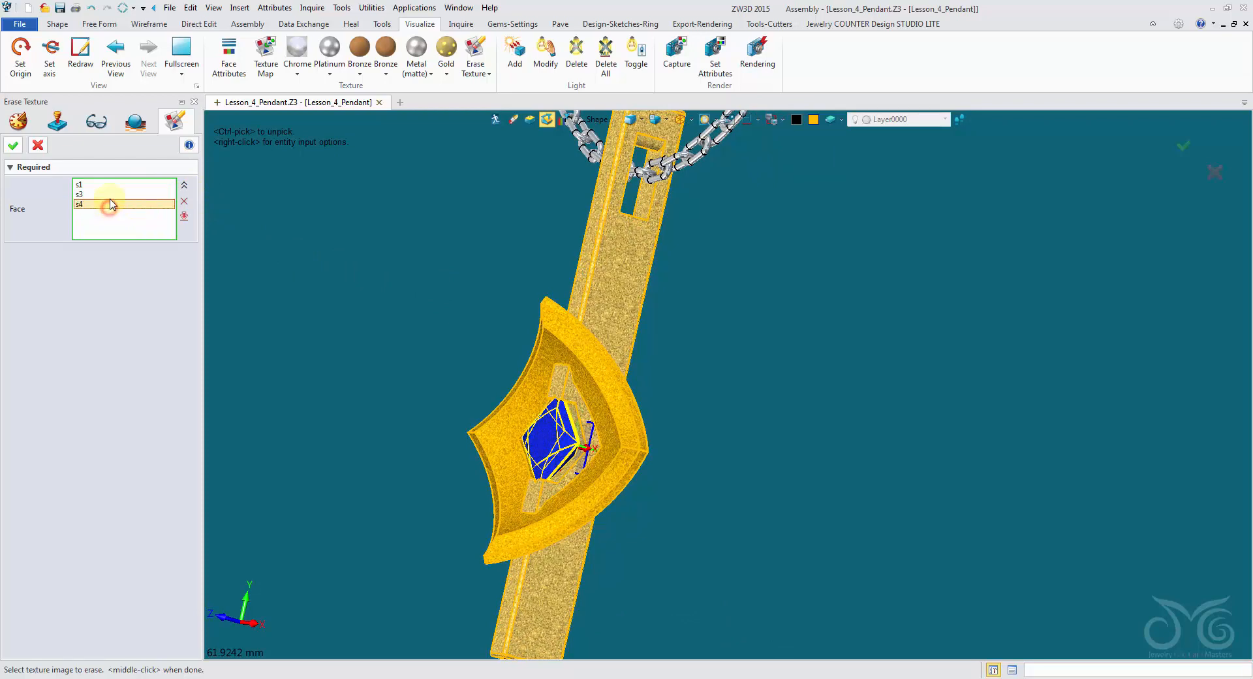
left_click(12, 146)
Step: Recolor the pendant's long vertical bar with the same standard orange-gold face color
mouse_move(248, 329)
middle_mouse_down()
mouse_move(394, 379)
mouse_move(468, 272)
middle_mouse_up()
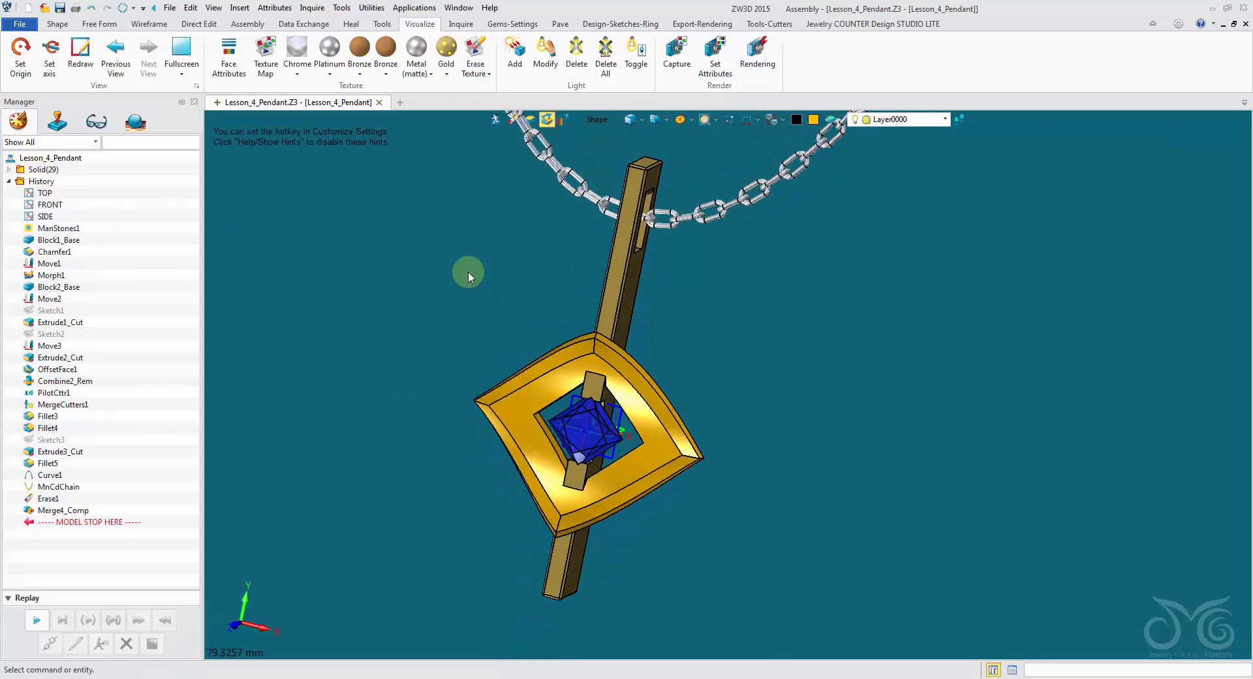
middle_click_drag(496, 340, 601, 280)
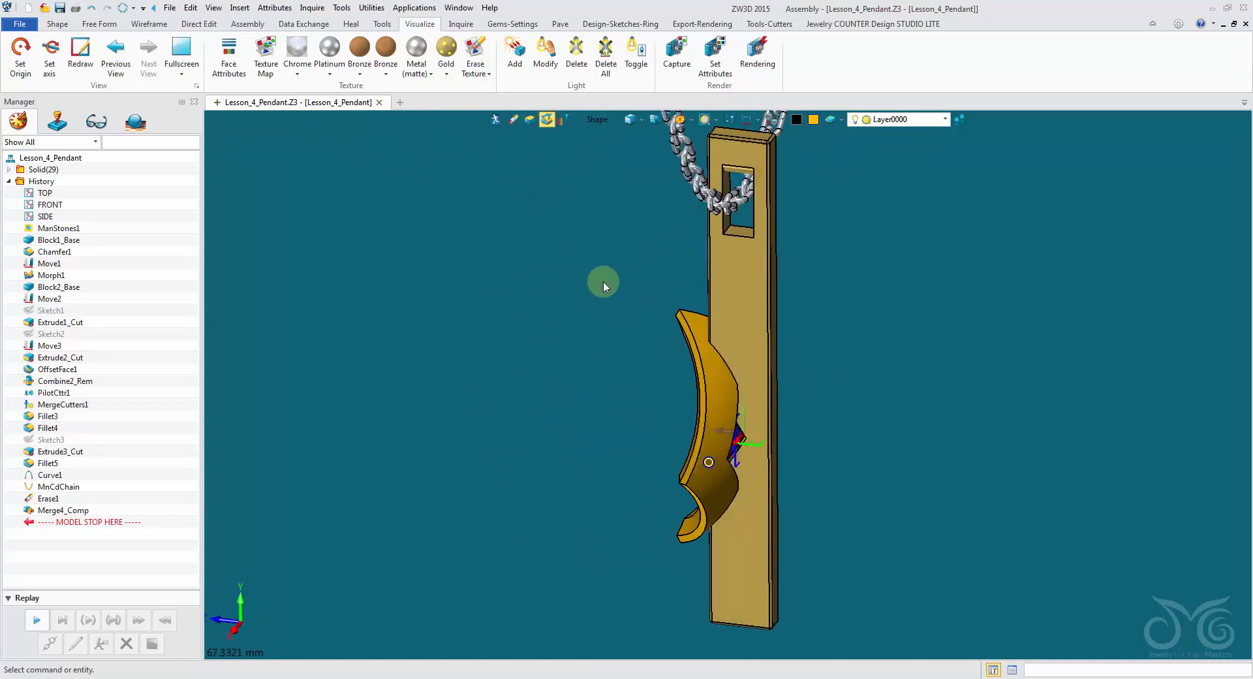
left_click(735, 294)
left_click(811, 121)
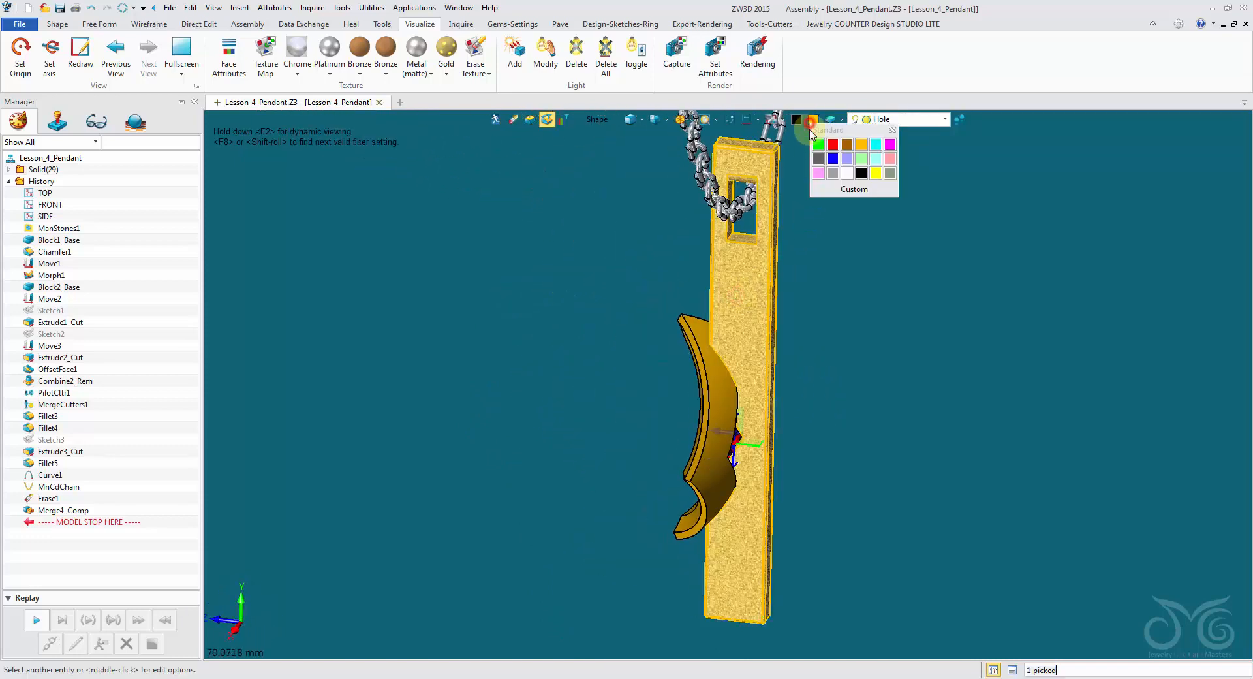
left_click(861, 144)
middle_click_drag(899, 213, 898, 213)
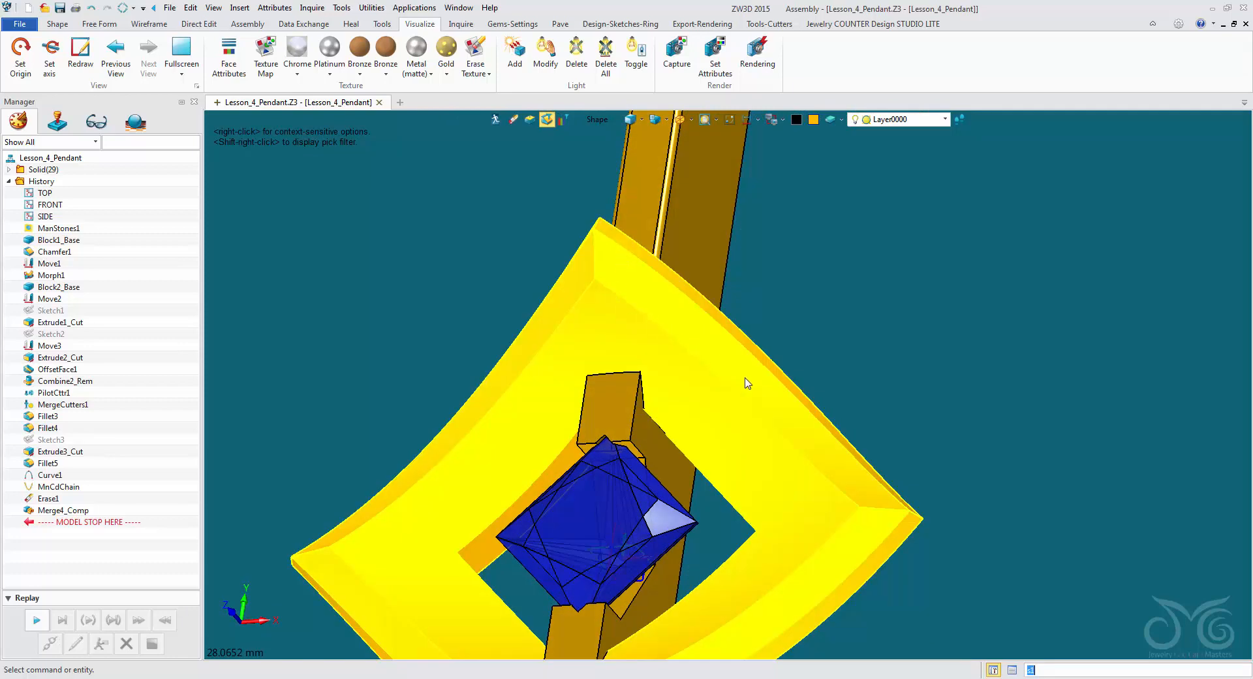
Step: Start a Gem btw. 2 Curves array, dismiss the Material window and pick the upper-right bevel's outer and inner edges as Curves A and B
right_click_drag(843, 581, 817, 385)
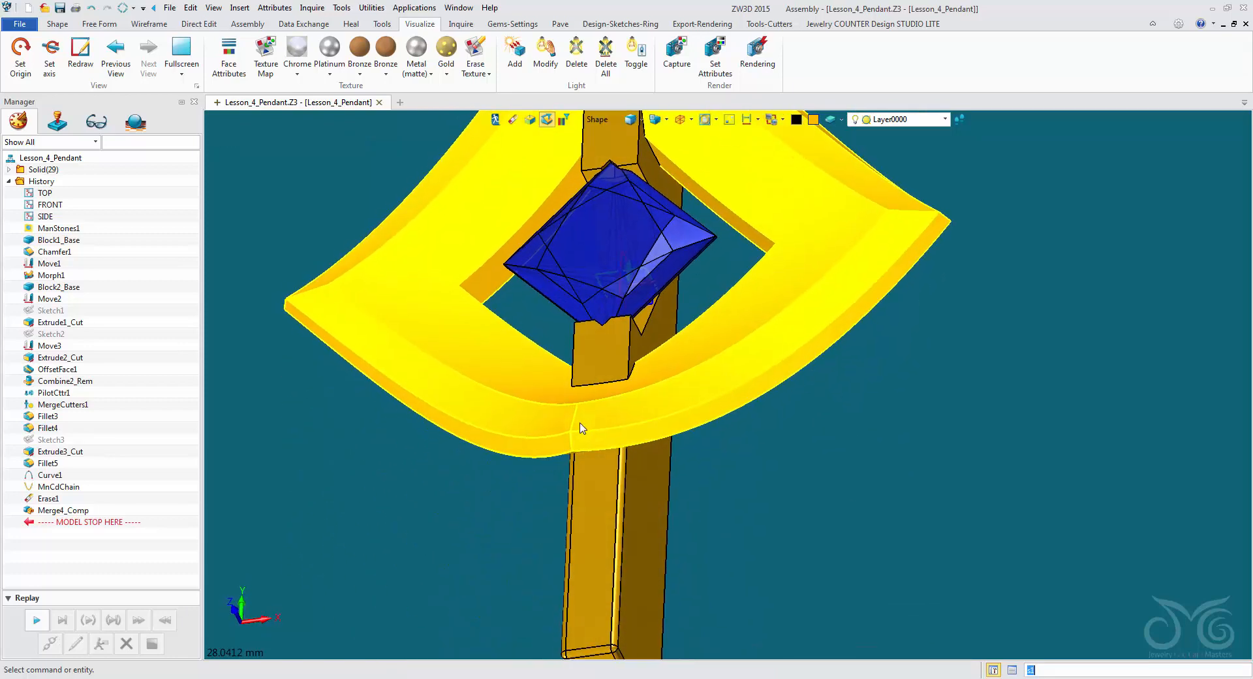
right_click_drag(372, 350, 451, 130)
left_click(560, 24)
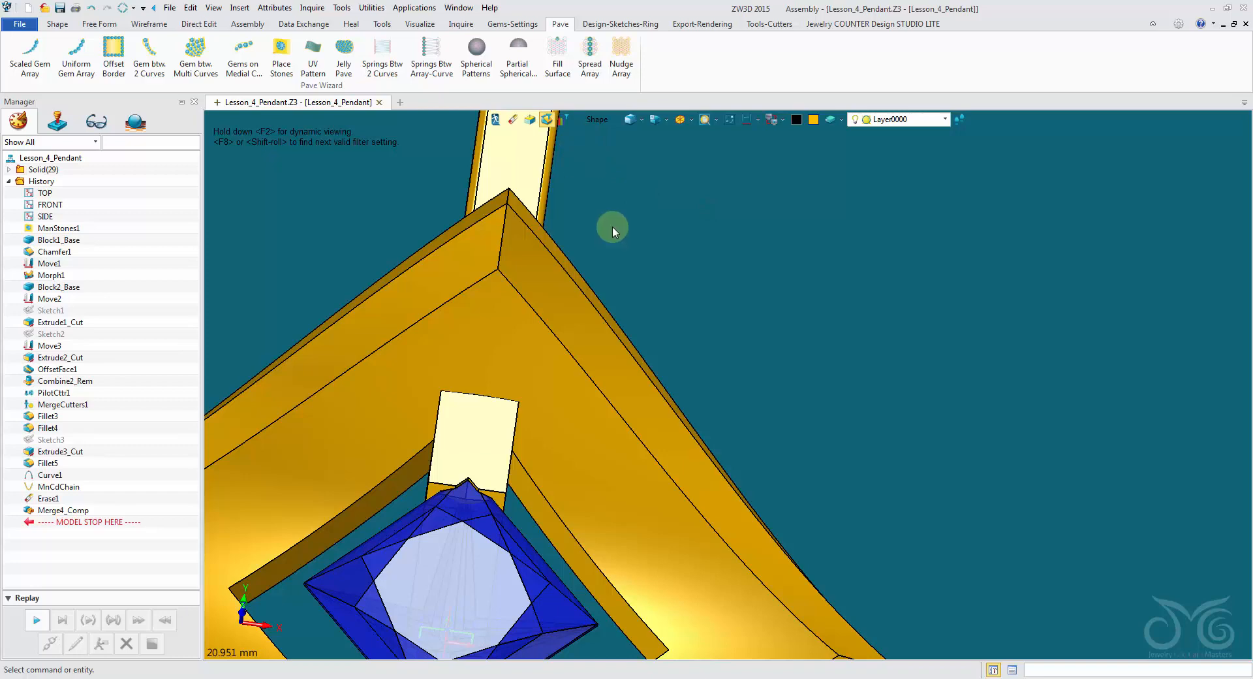
left_click(149, 66)
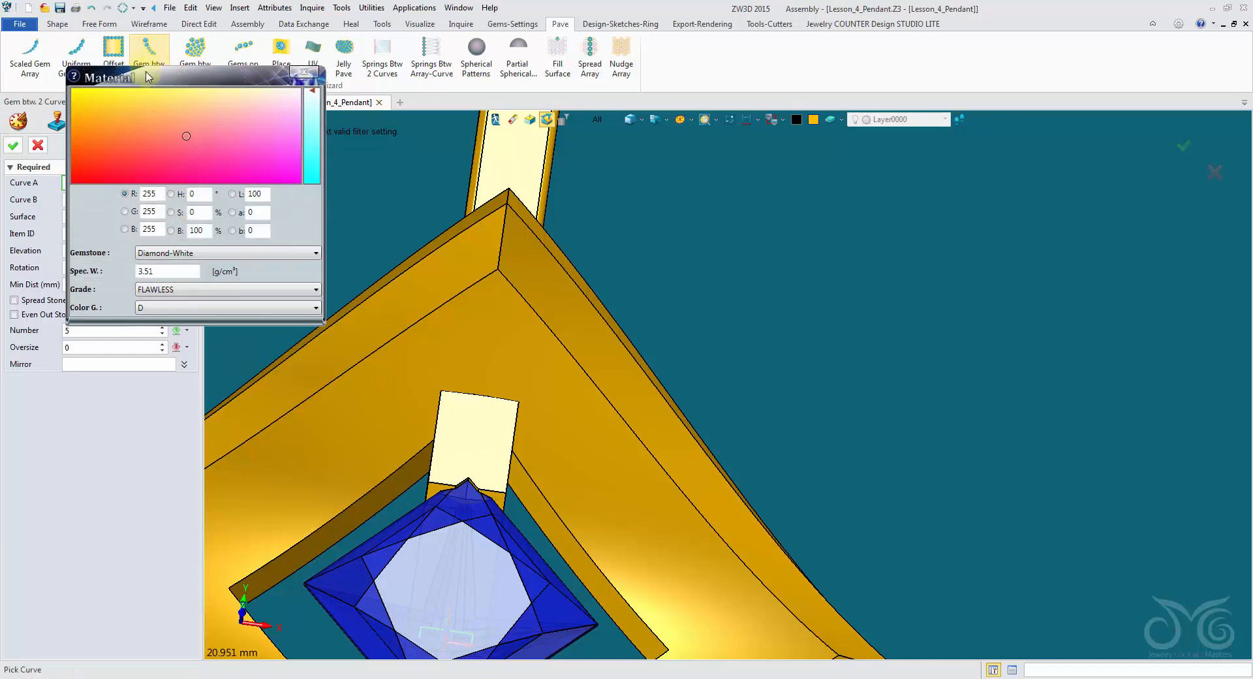
left_click_drag(151, 83, 166, 119)
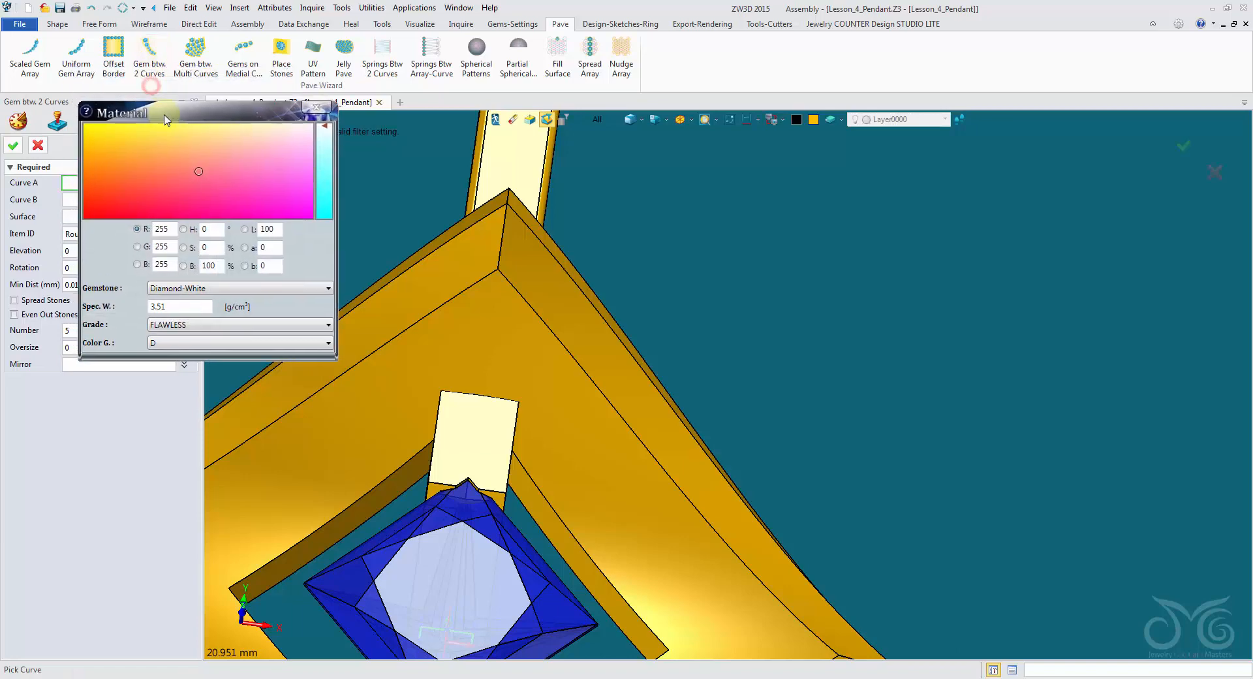
left_click(313, 108)
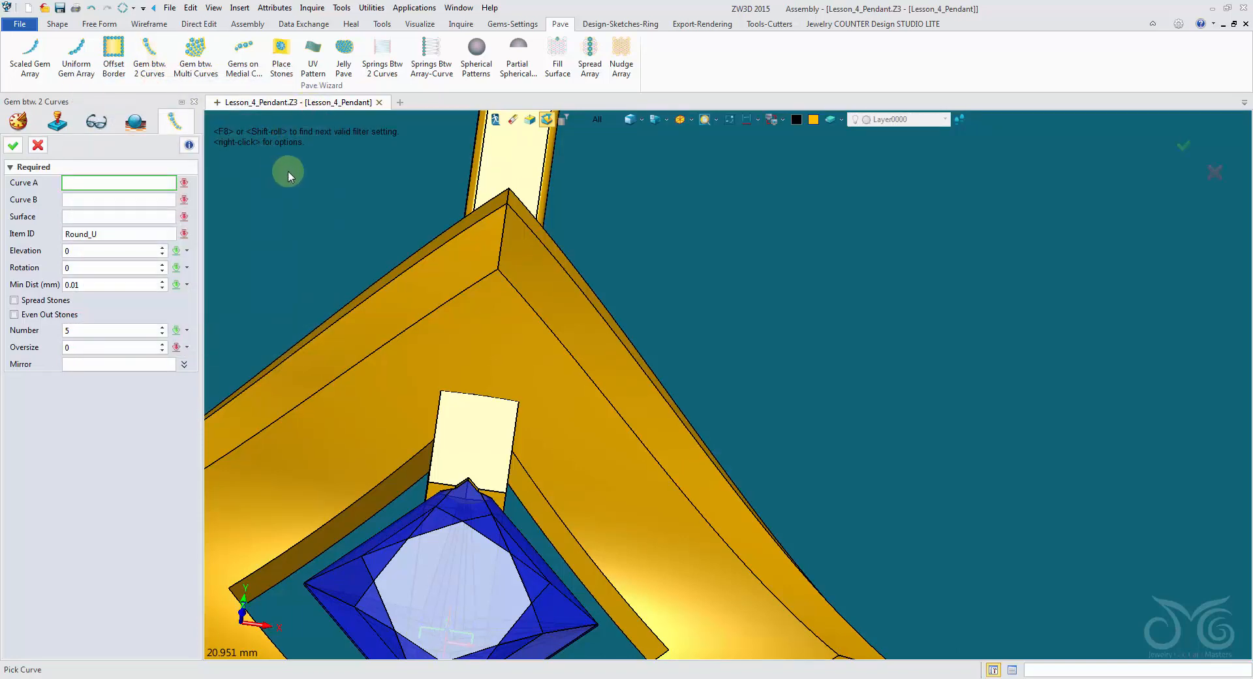
right_click_drag(288, 172, 286, 171)
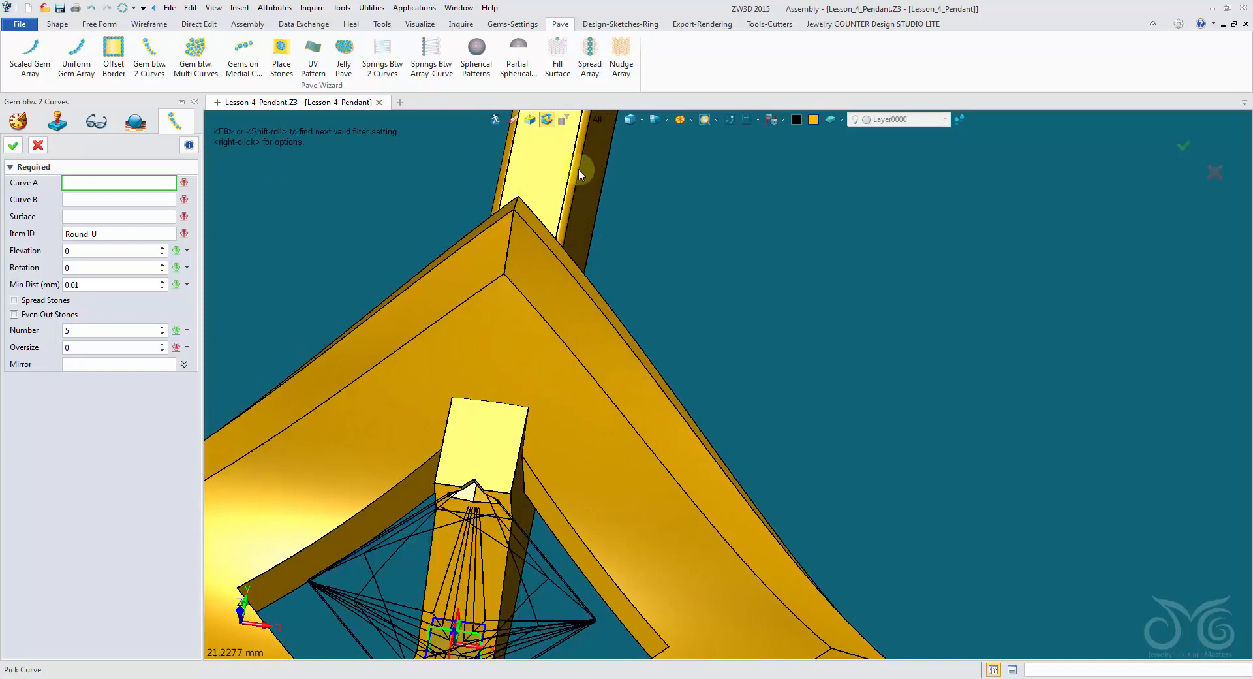
left_click(613, 125)
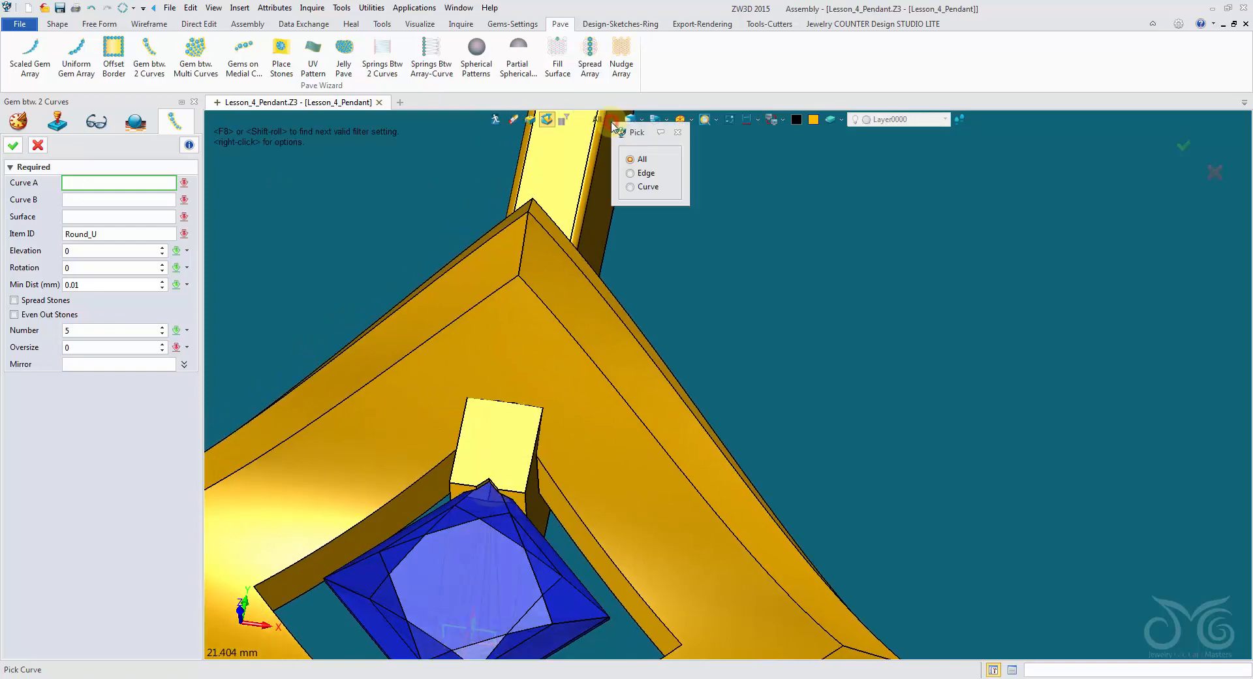
left_click(633, 174)
scroll(345, 170, "up", 2)
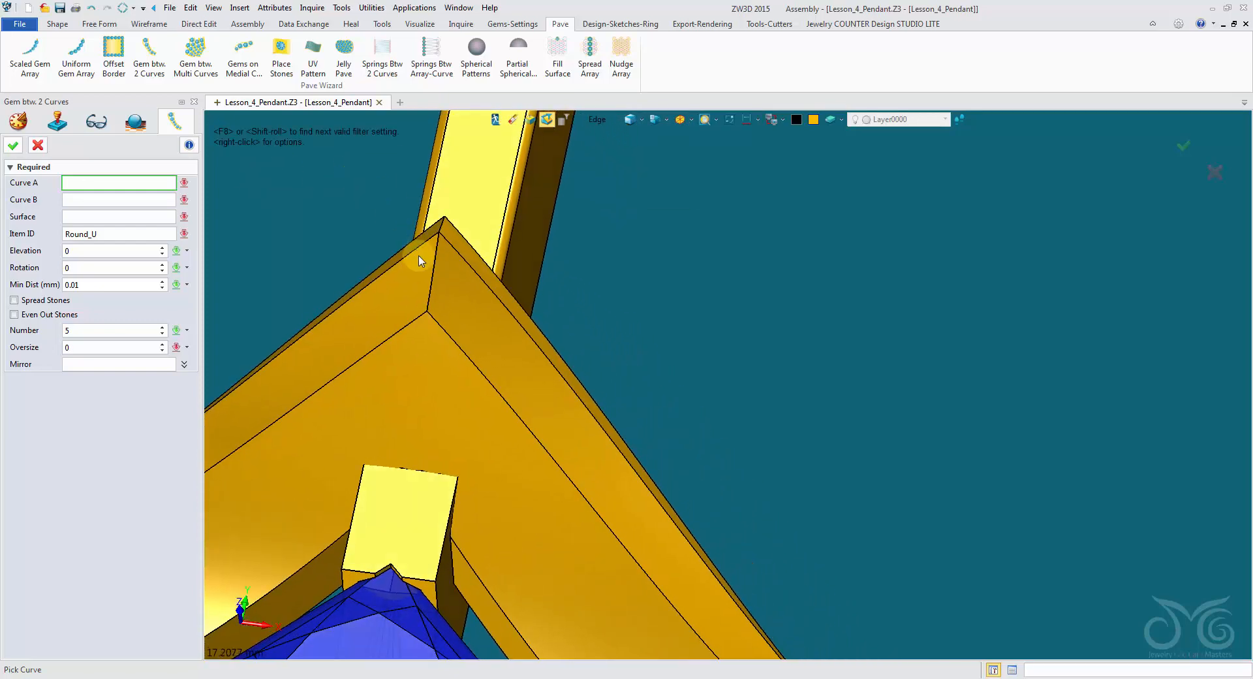
left_click(477, 274)
left_click(443, 330)
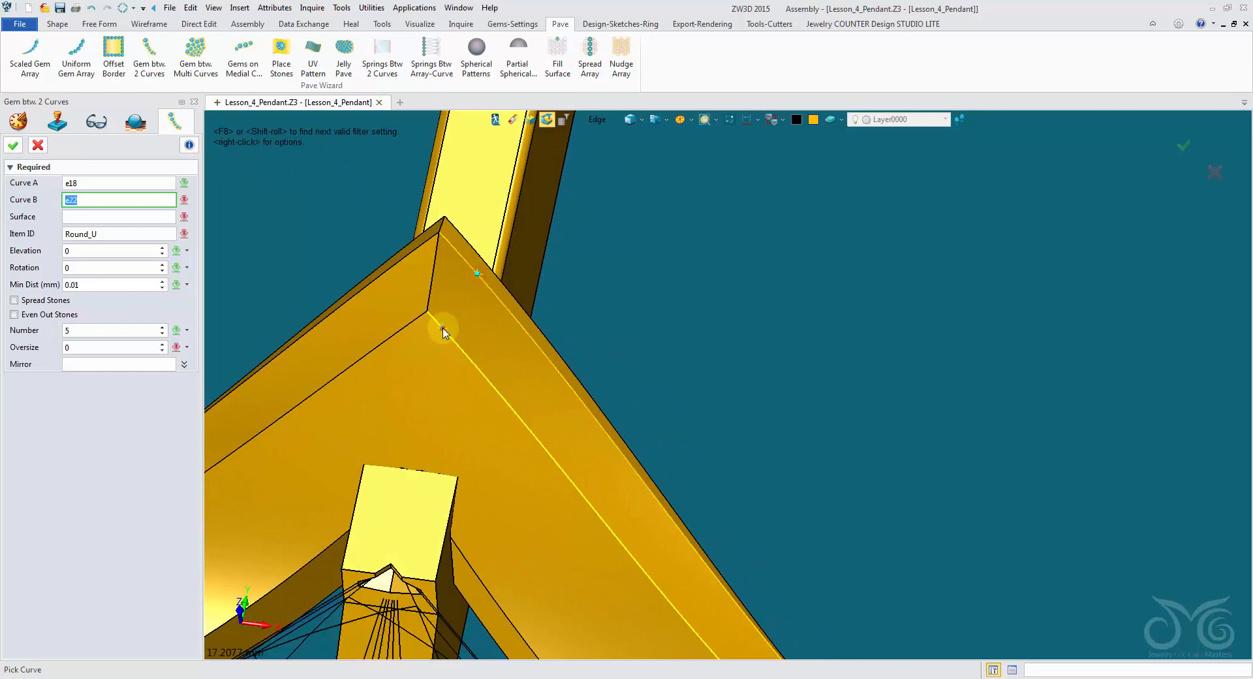
middle_click(796, 341)
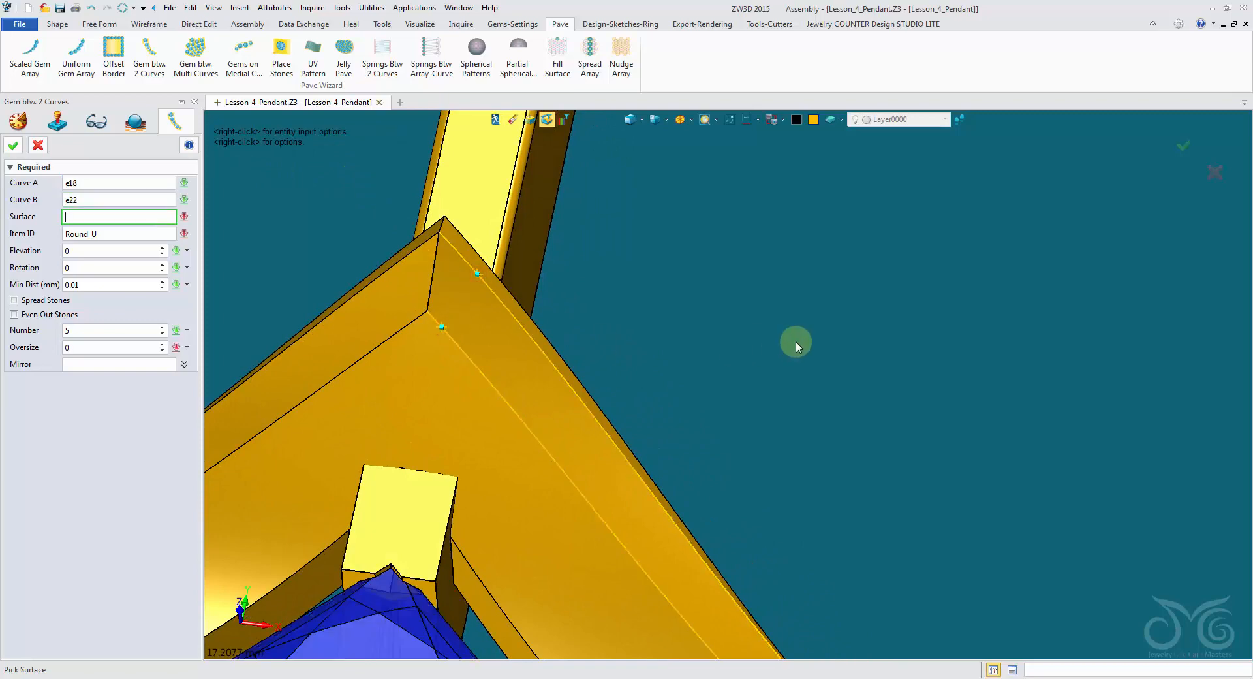
Step: Assign the bevel face between the two edges as the array's surface and set the number of stones to 10
left_click(462, 311)
middle_click(463, 311)
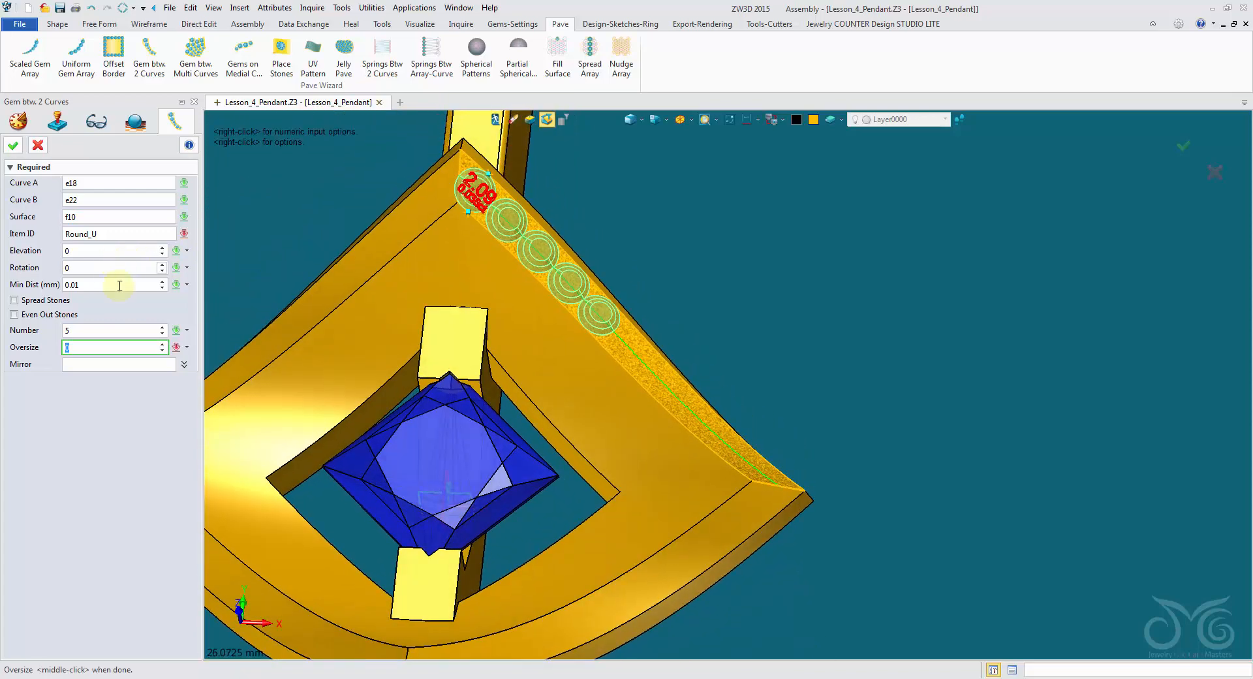
left_click(94, 332)
key("BackSpace")
type("10")
key("Return")
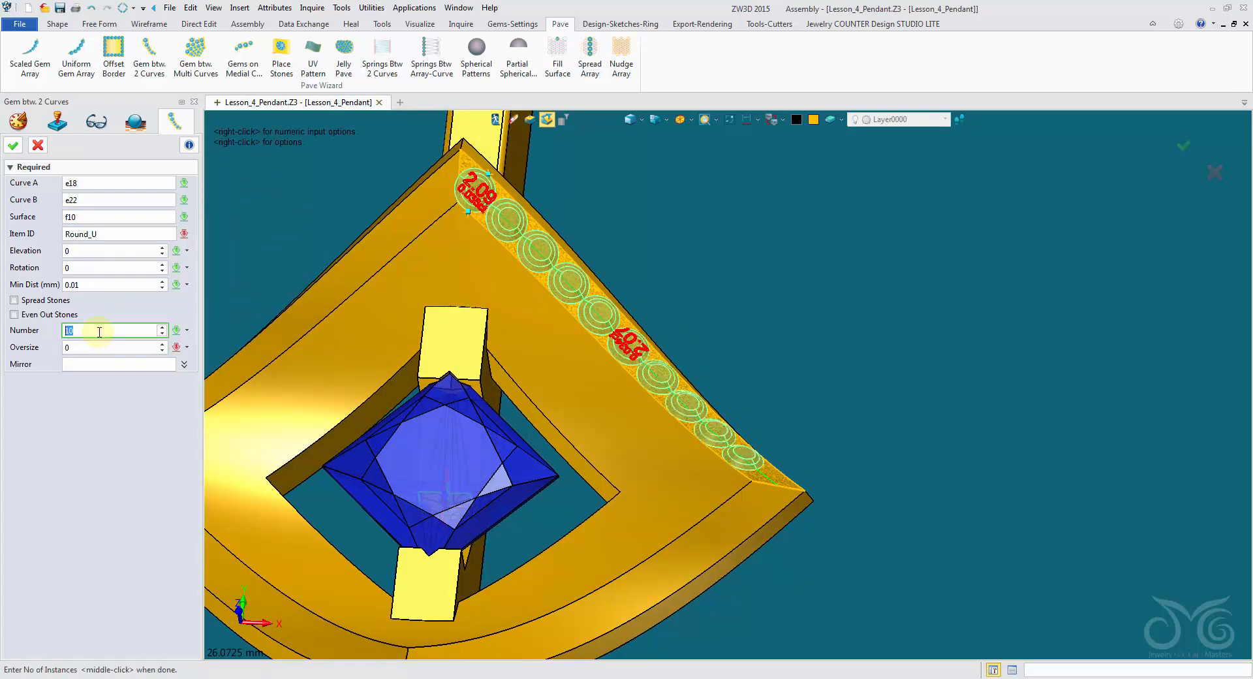
Step: Set the array's number of stones to 12 and enable both Spread Stones and Even Out Stones
left_click(53, 300)
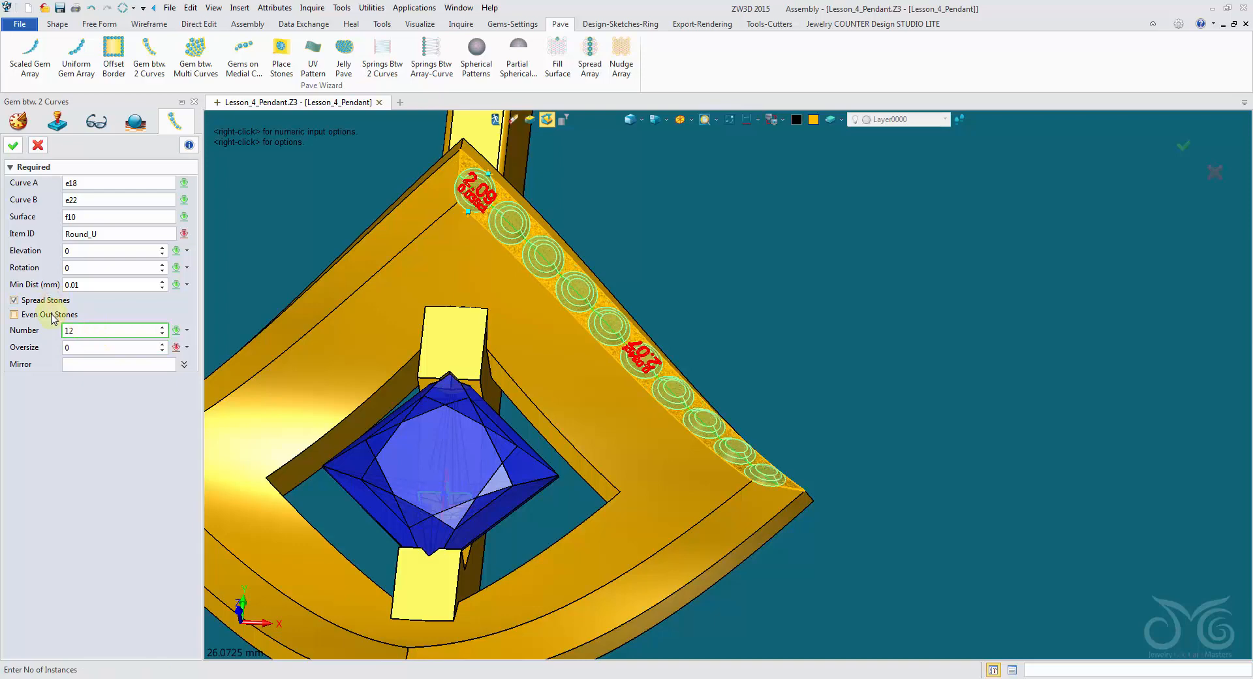
left_click(14, 315)
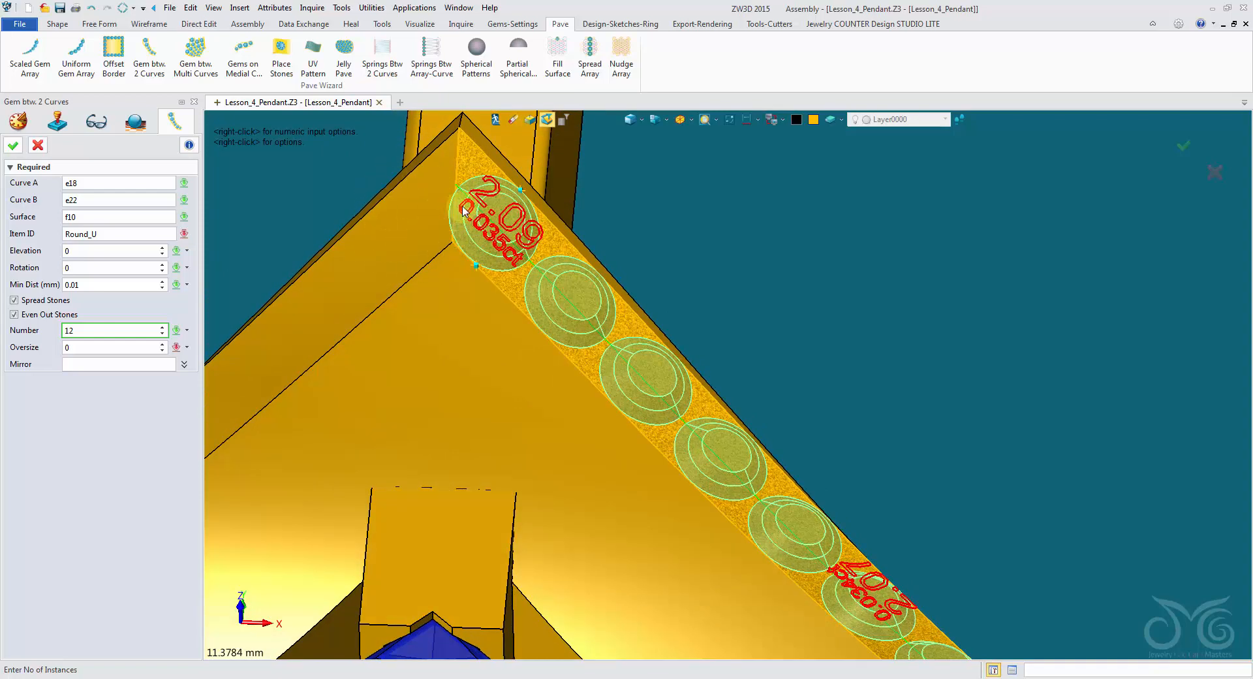
Step: Examine how the array's stones fit along the bevel and at its upper corner, and cancel the Gem btw. 2 Curves array
scroll(471, 215, "up", 2)
scroll(475, 215, "up", 2)
right_click_drag(474, 216, 563, 261)
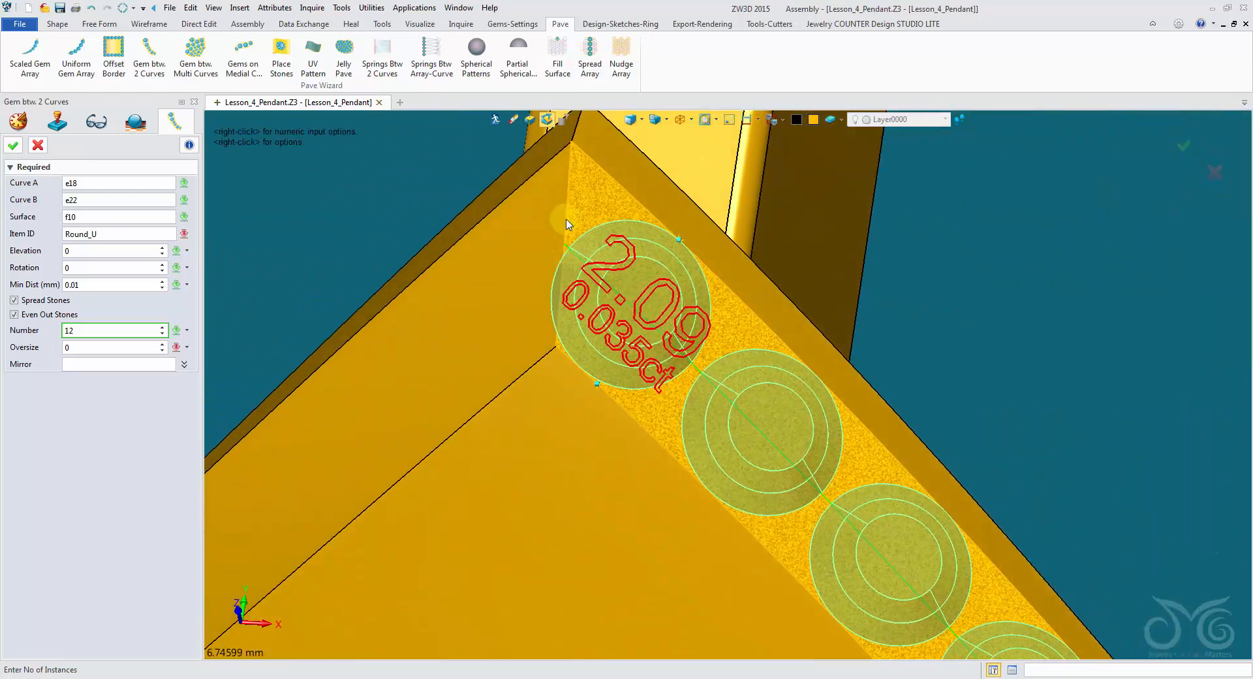
right_click_drag(573, 164, 576, 202)
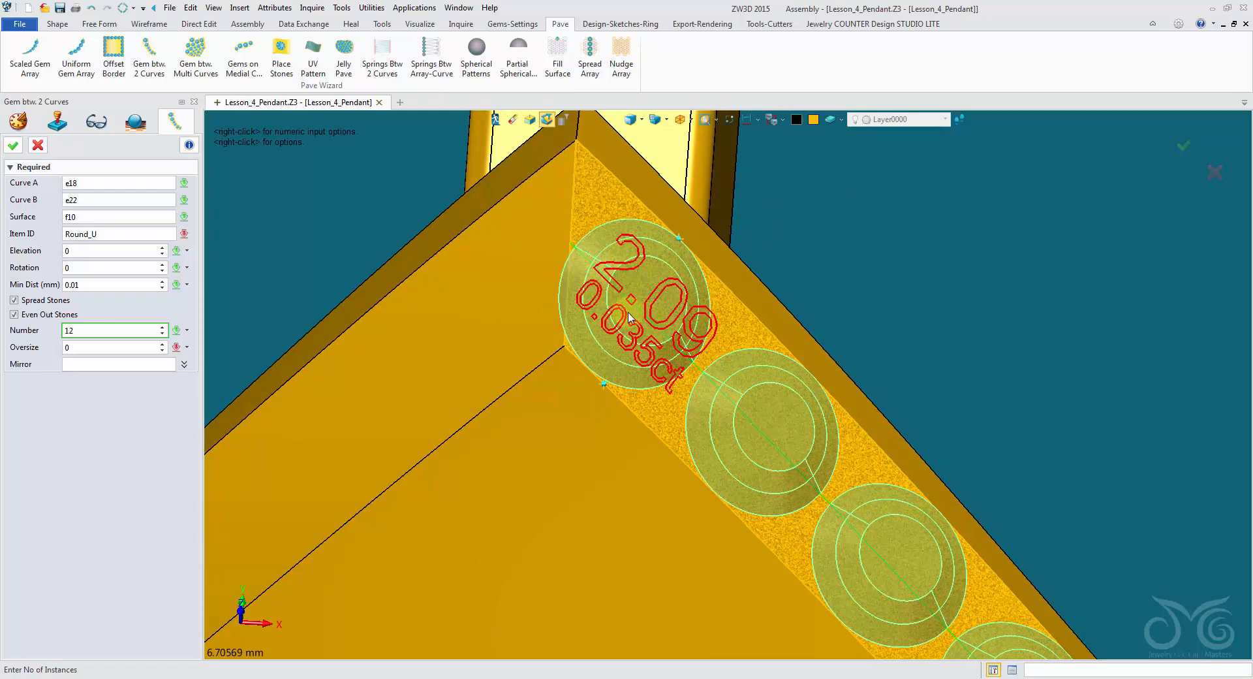
middle_click_drag(617, 363, 601, 236)
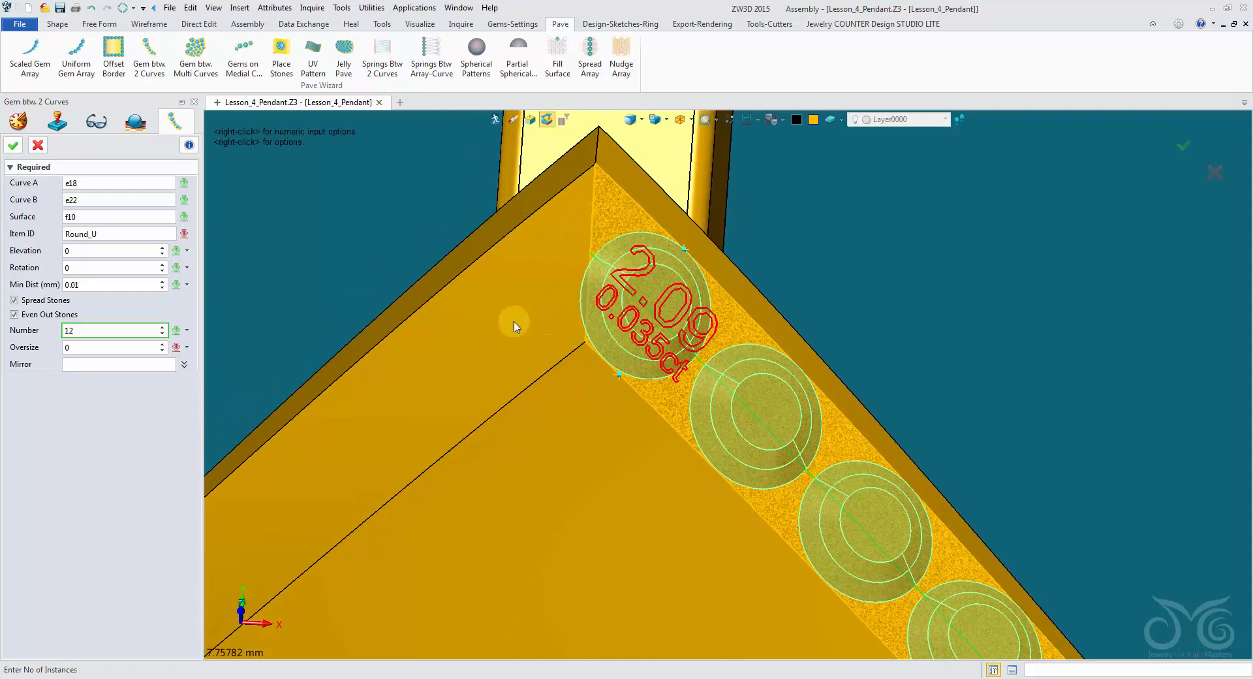
scroll(529, 308, "down", 5)
middle_click_drag(456, 316, 489, 278)
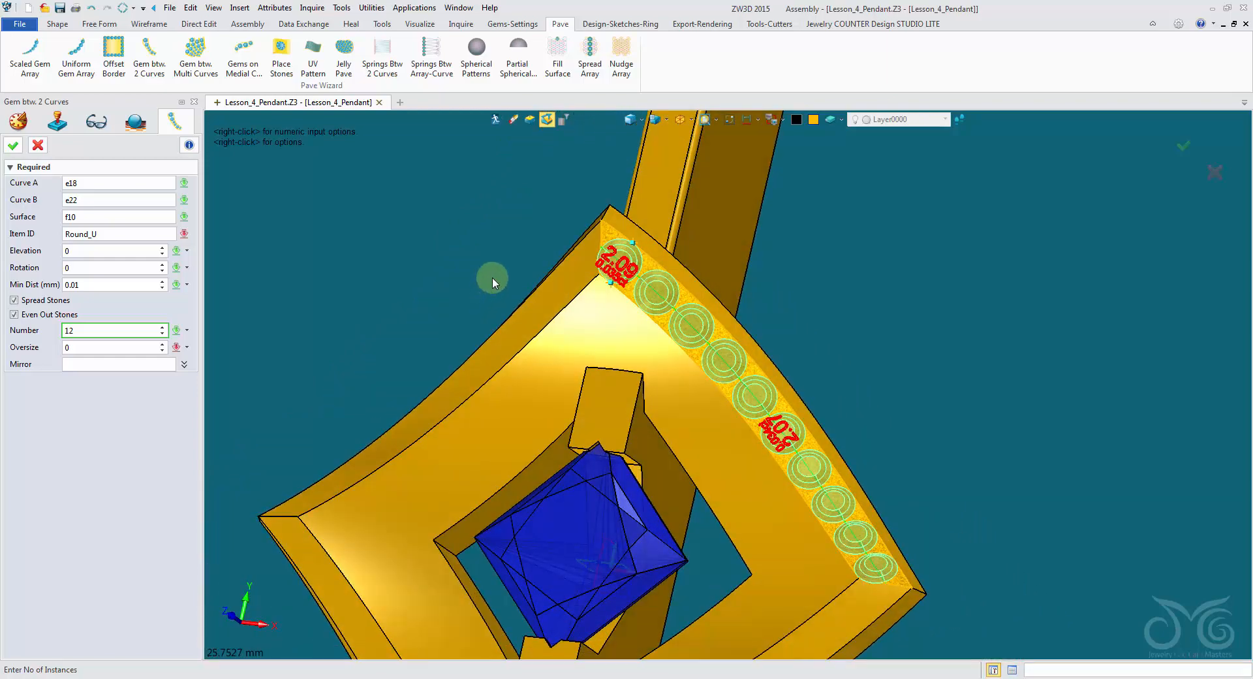
scroll(405, 232, "up", 2)
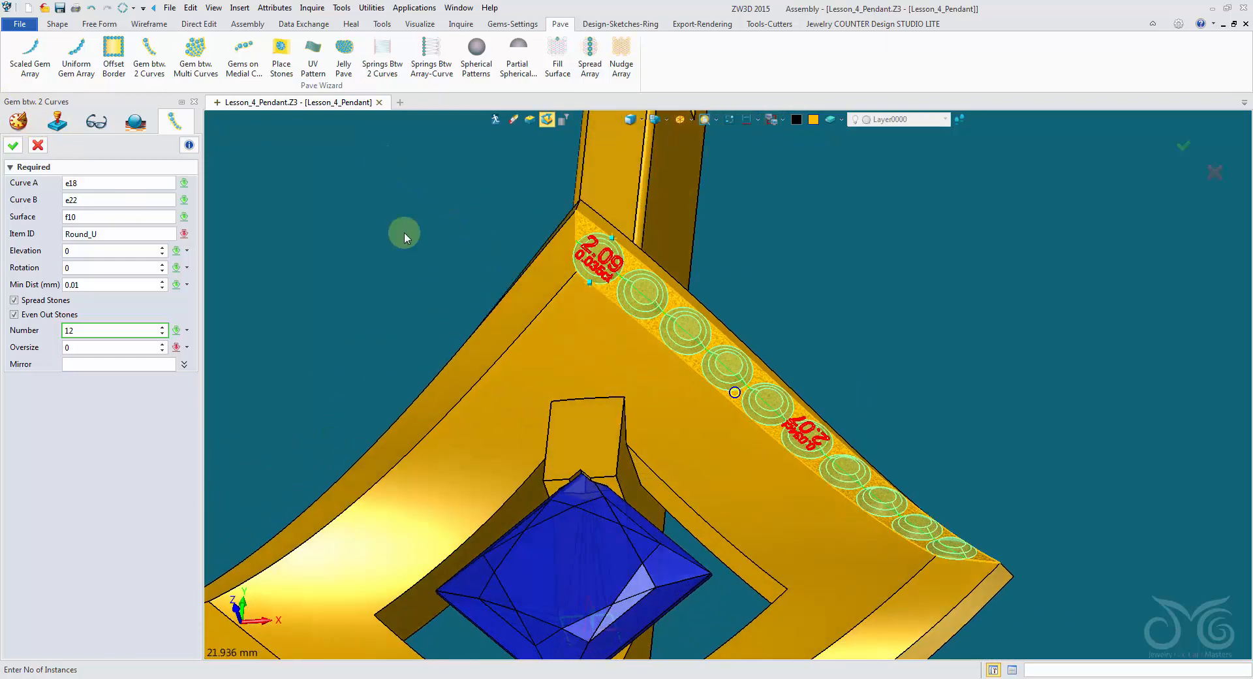
middle_click_drag(404, 233, 455, 199)
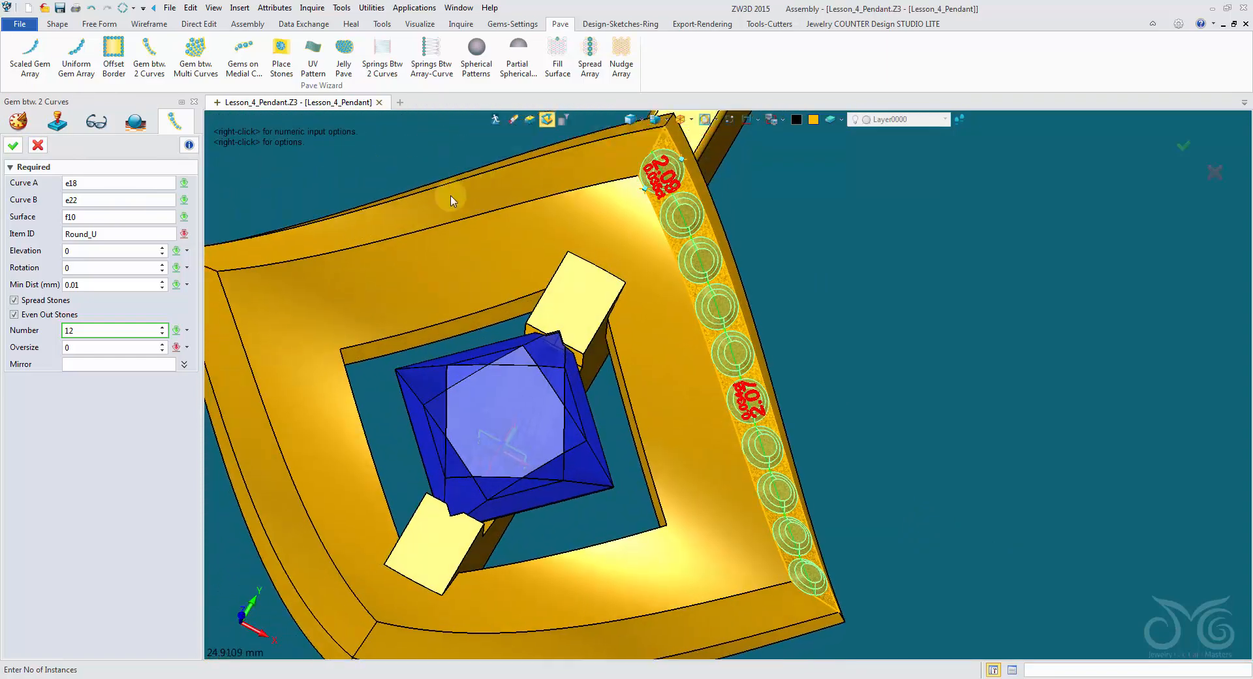
left_click(37, 146)
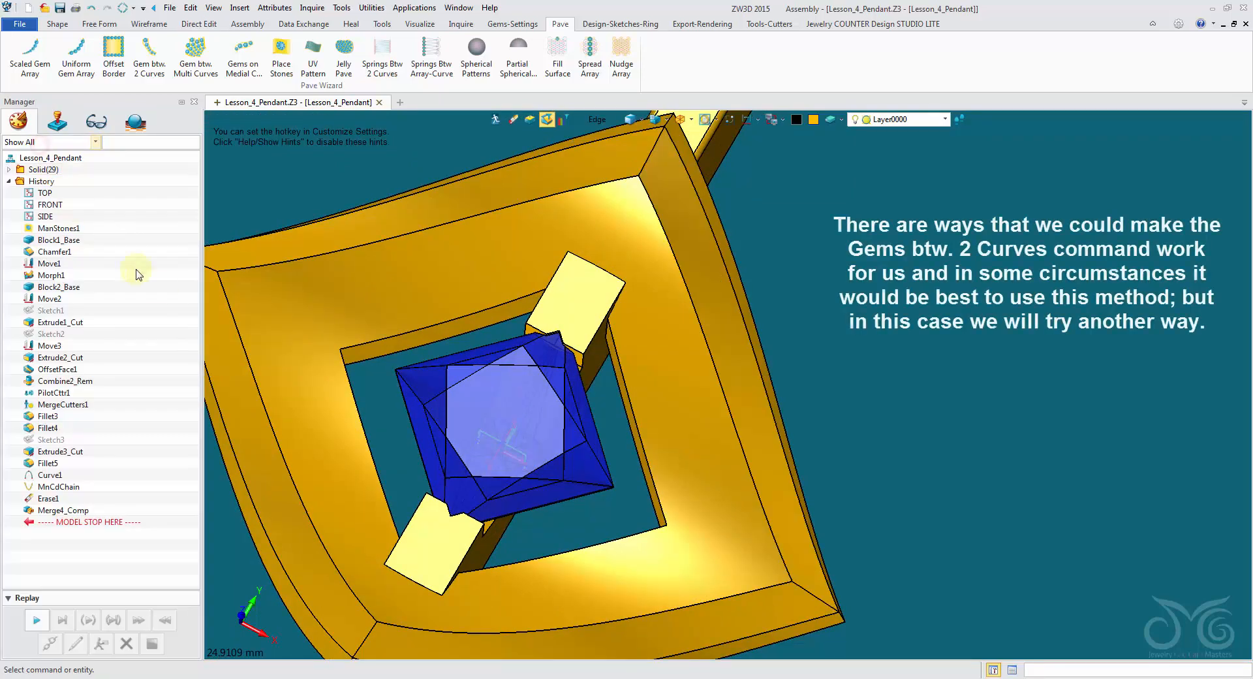
Step: Set the pick filter to Shape and blank the long bar and the center gem
left_click(606, 120)
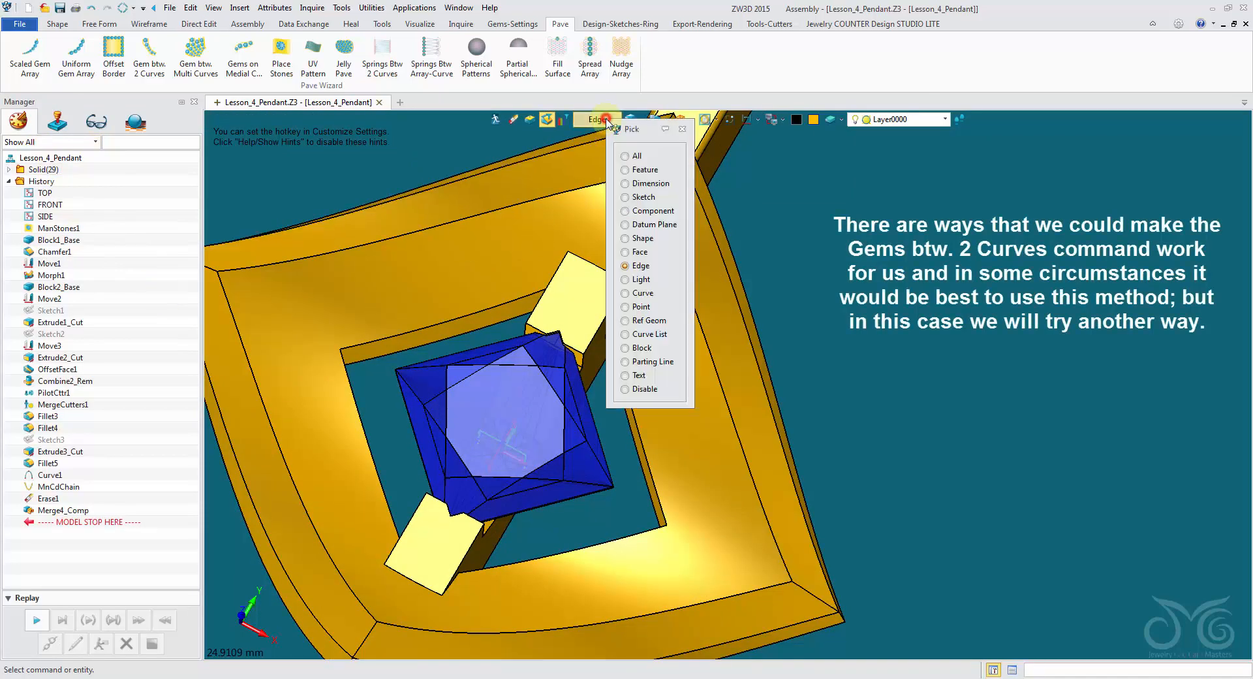
left_click(642, 239)
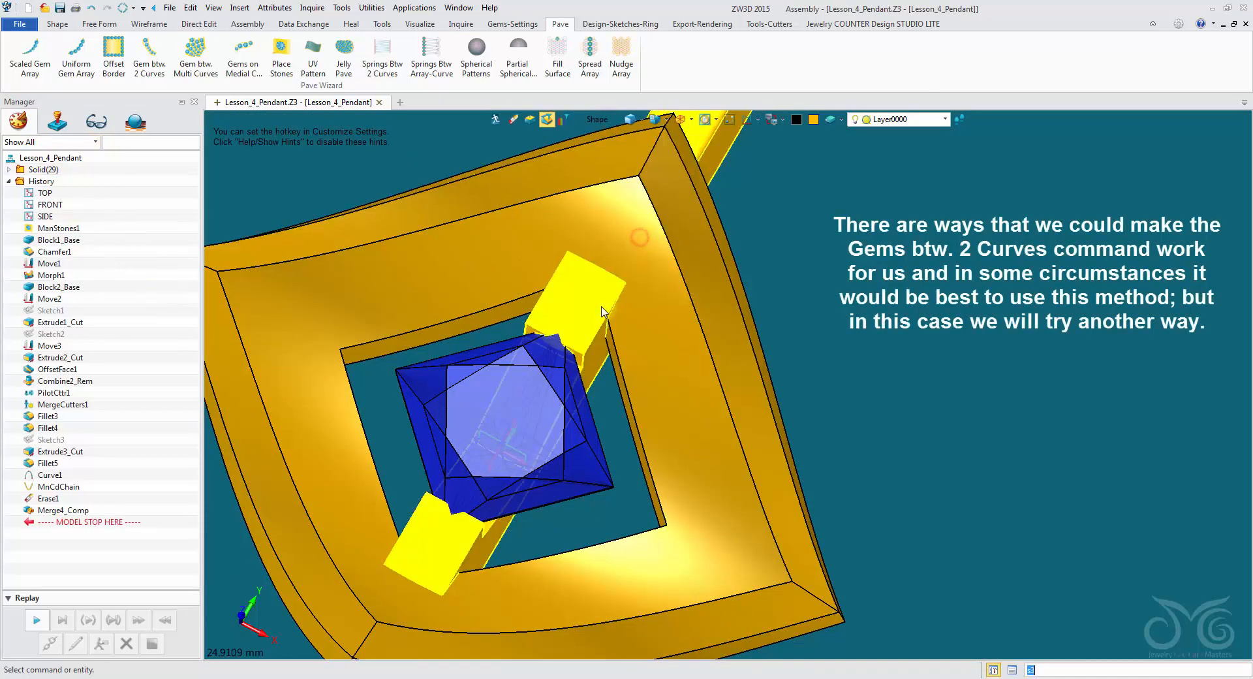
left_click(526, 377)
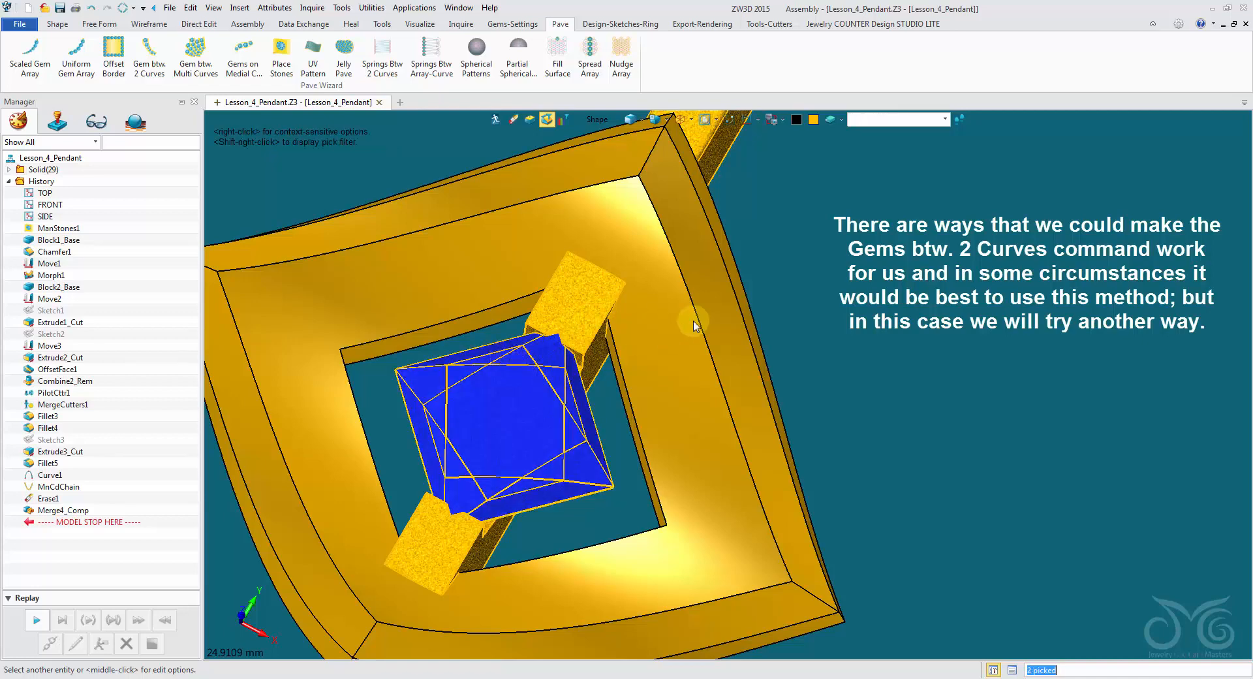
left_click(783, 124)
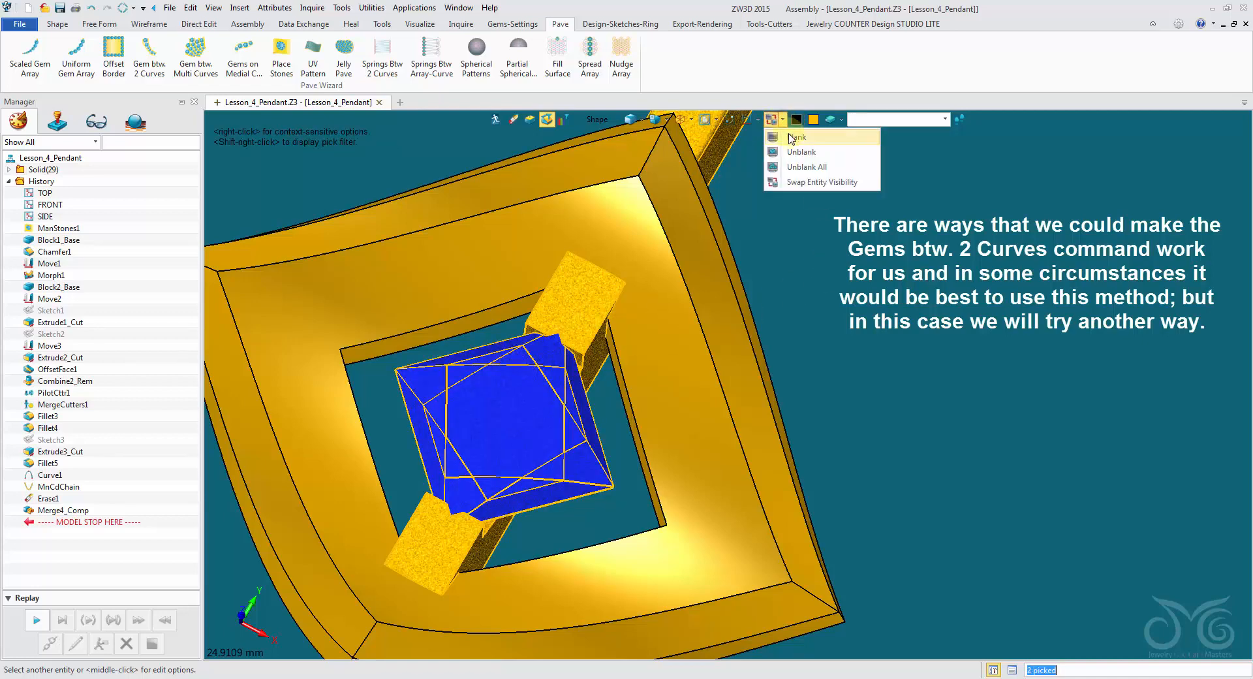
left_click(791, 139)
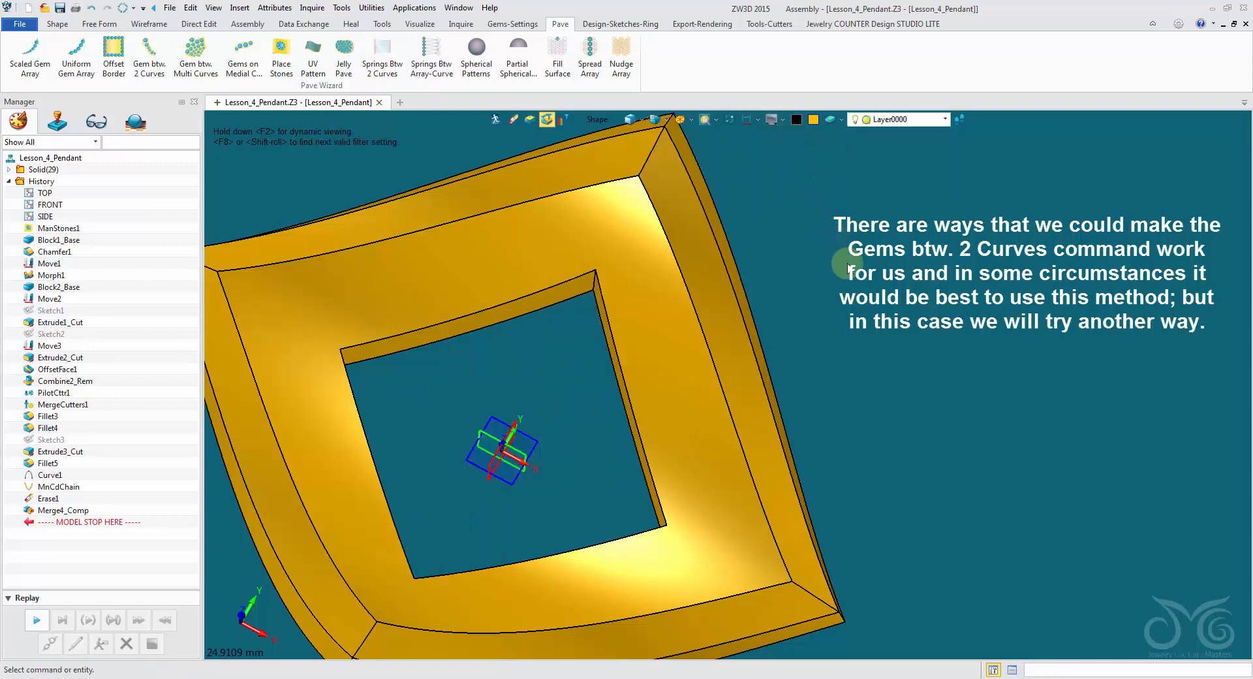
Step: Create a 3D Medial curve with the Bisect option between the upper-right bevel's outer and inner edges
right_click_drag(851, 269, 844, 266)
scroll(850, 273, "down", 1)
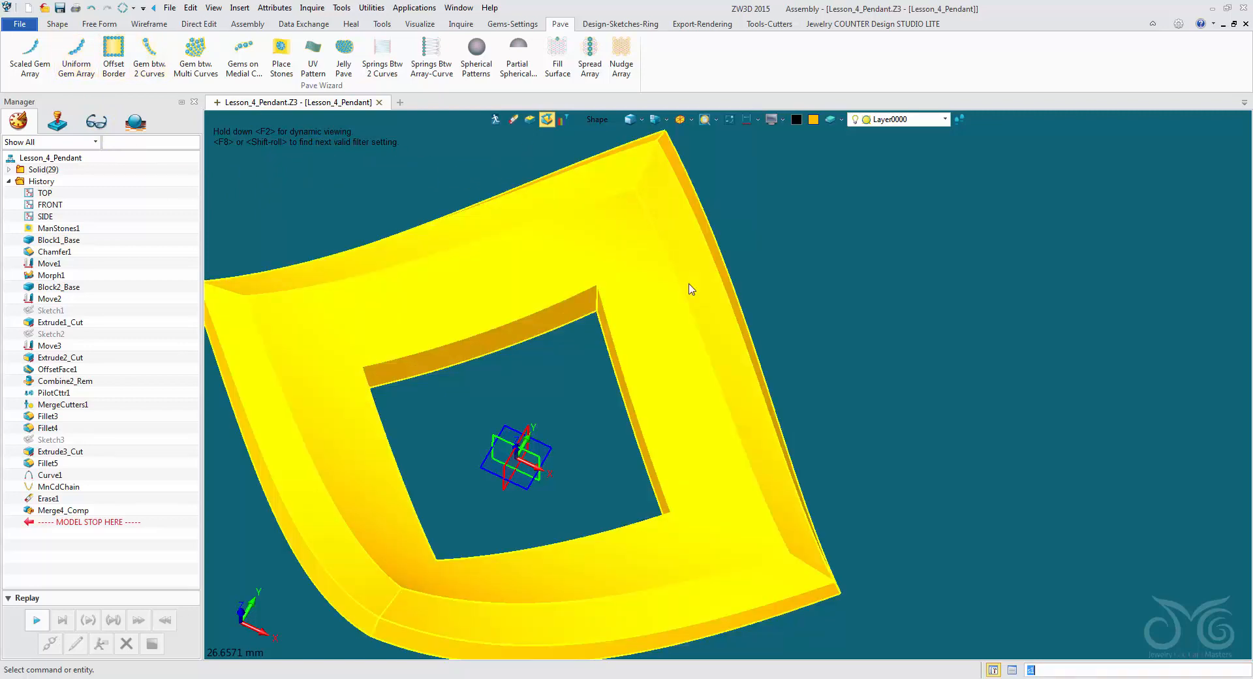
right_click_drag(891, 543, 943, 429)
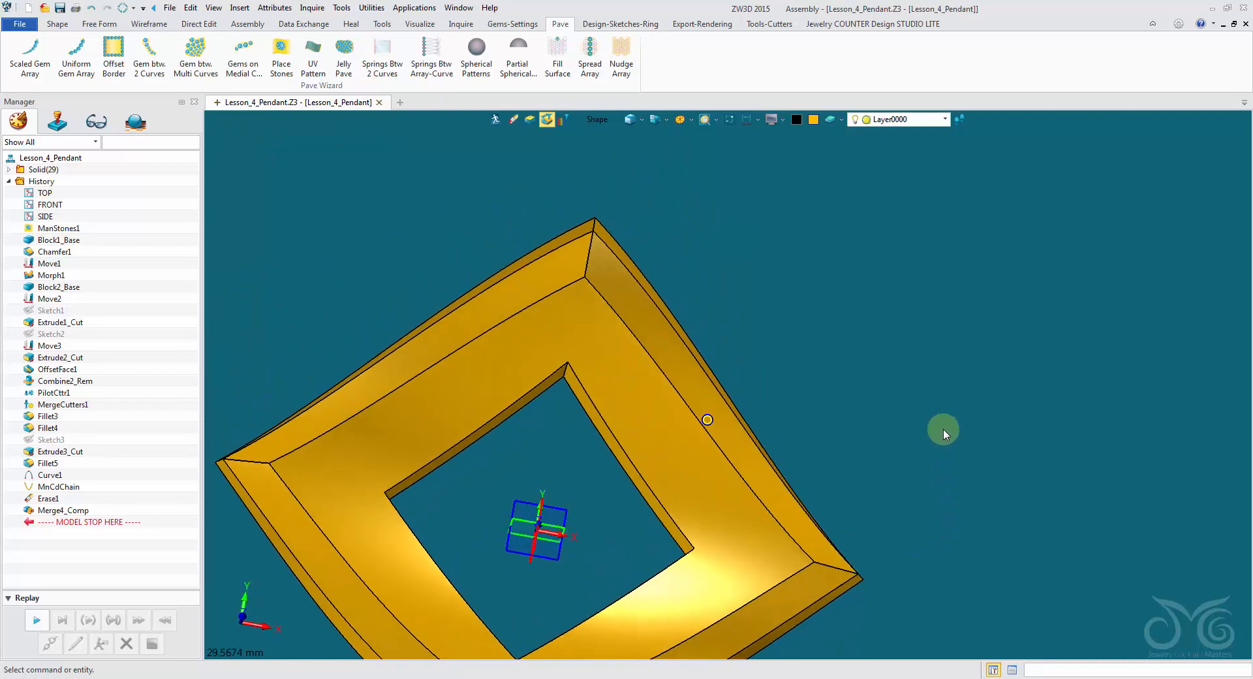
left_click(149, 23)
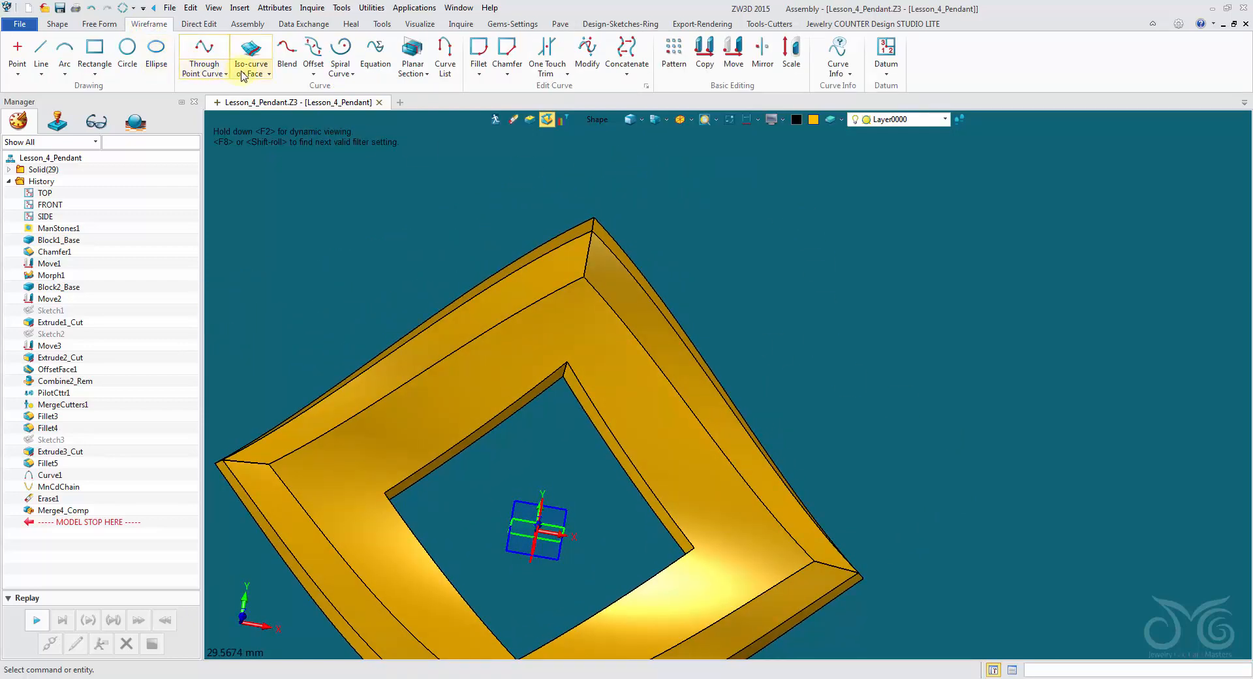
left_click(310, 68)
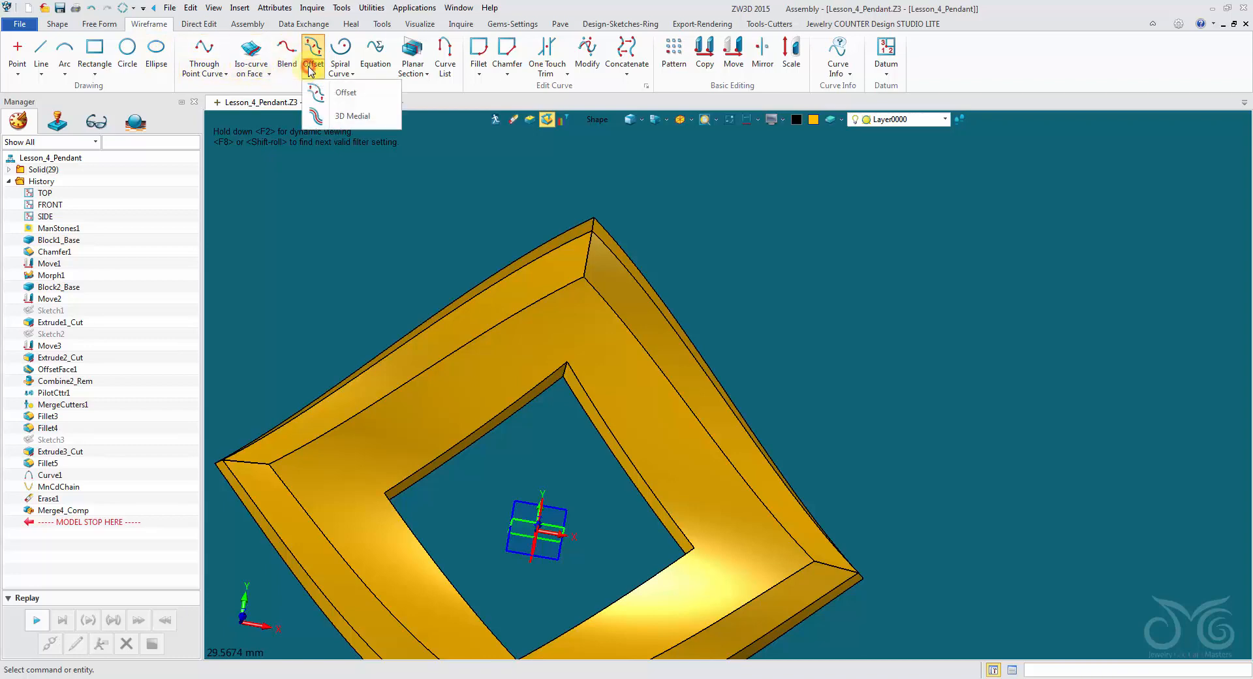
left_click(351, 118)
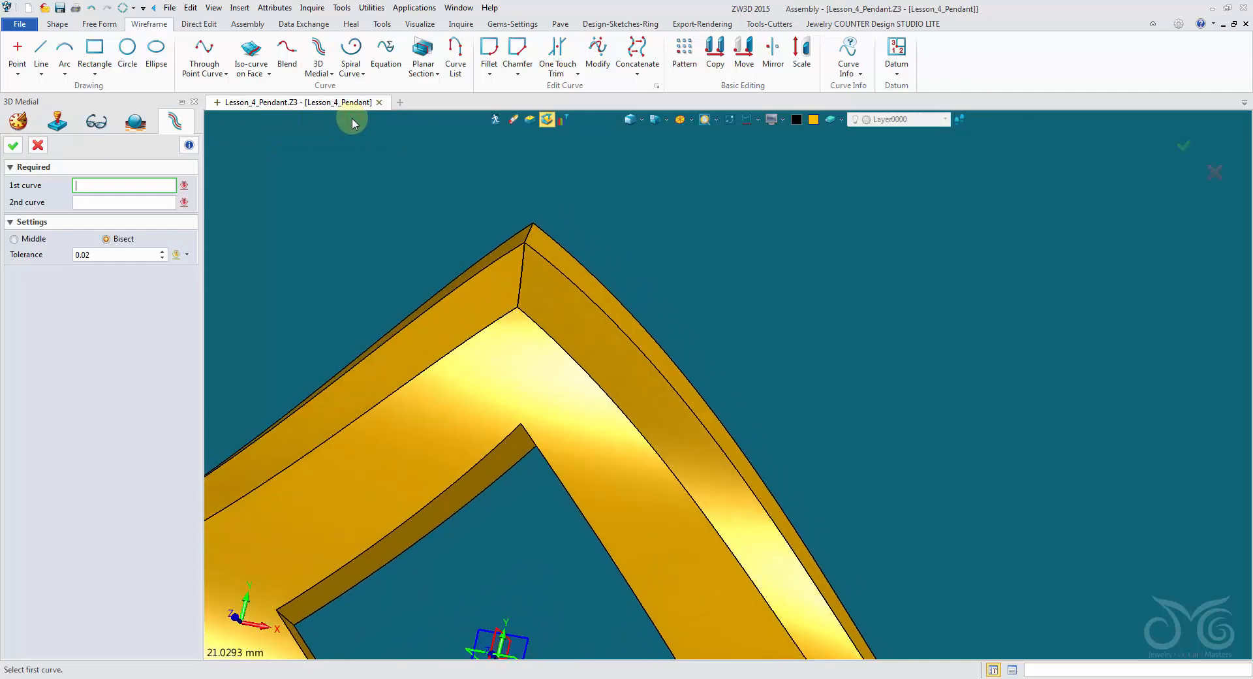
left_click(548, 258)
left_click(539, 327)
right_click_drag(482, 316, 190, 208)
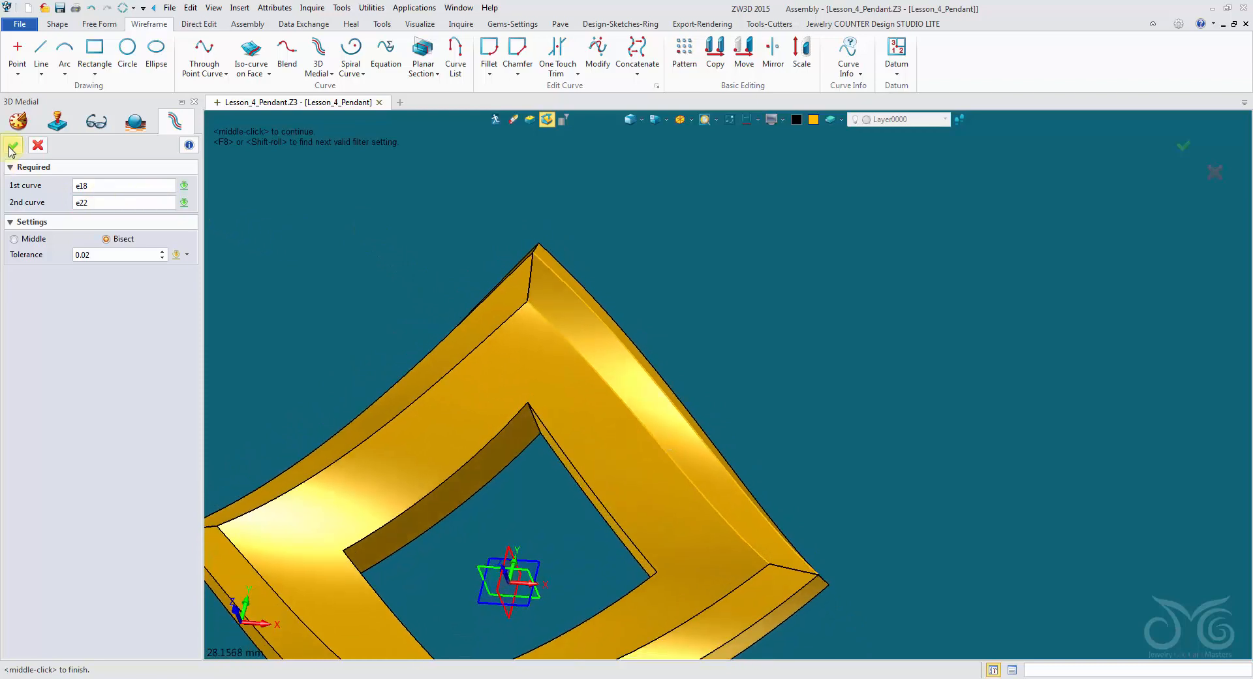
left_click(14, 146)
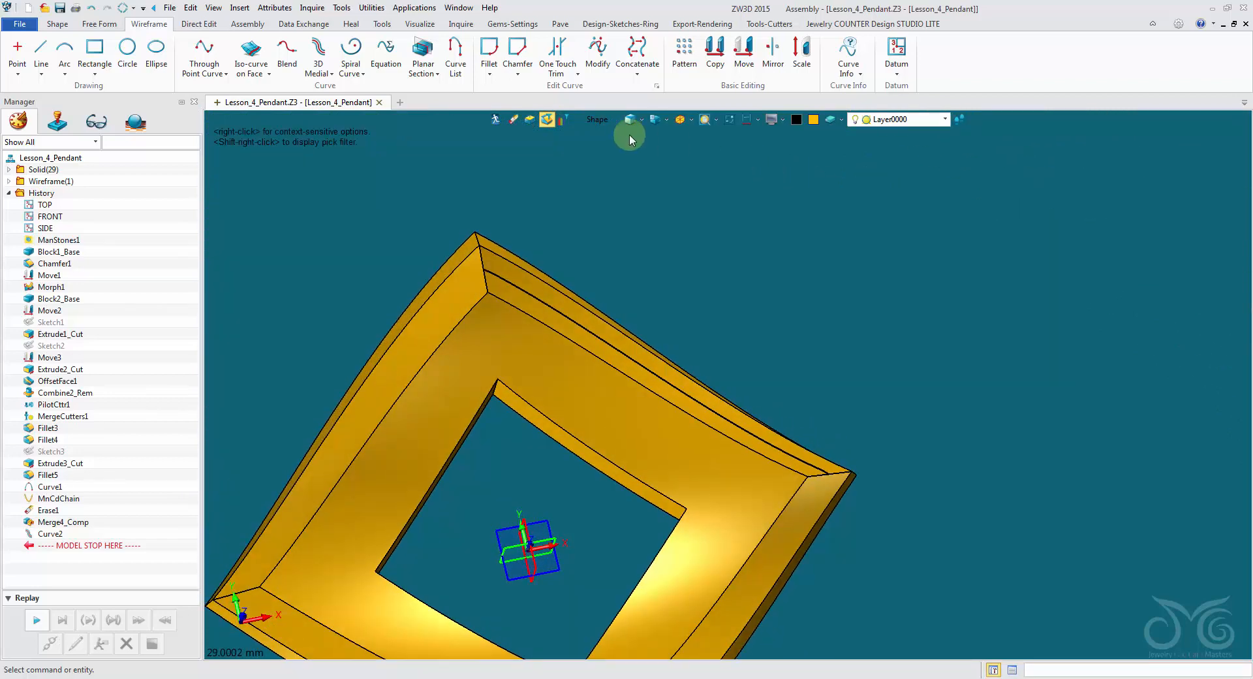
Step: Start a Uniform Gem Array, dismiss the Material window, and assign the medial curve as its curve and the bevel face as its surface
left_click(560, 24)
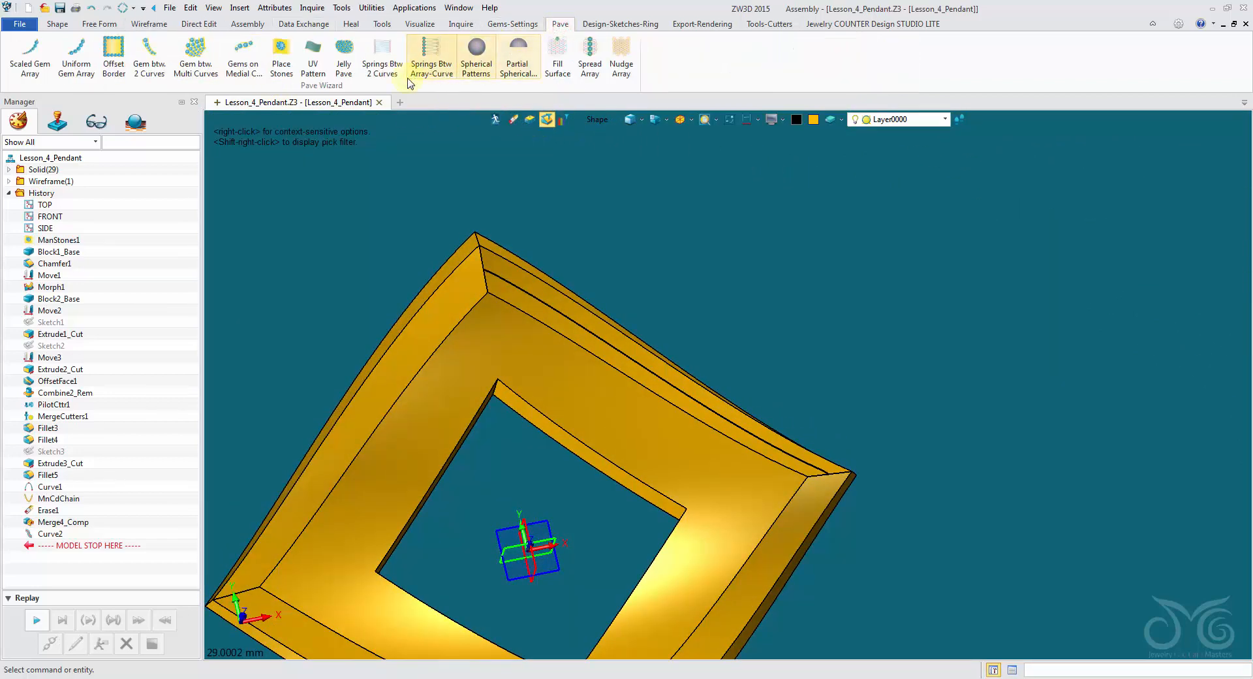
left_click(76, 62)
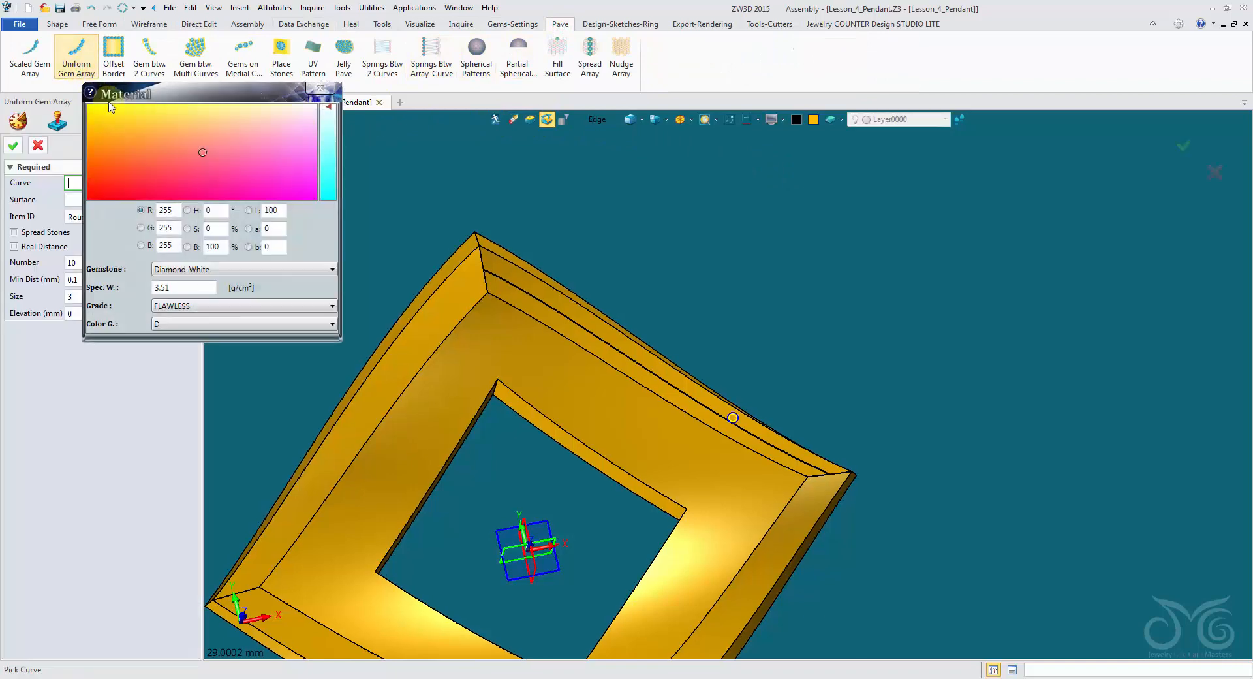
left_click(320, 90)
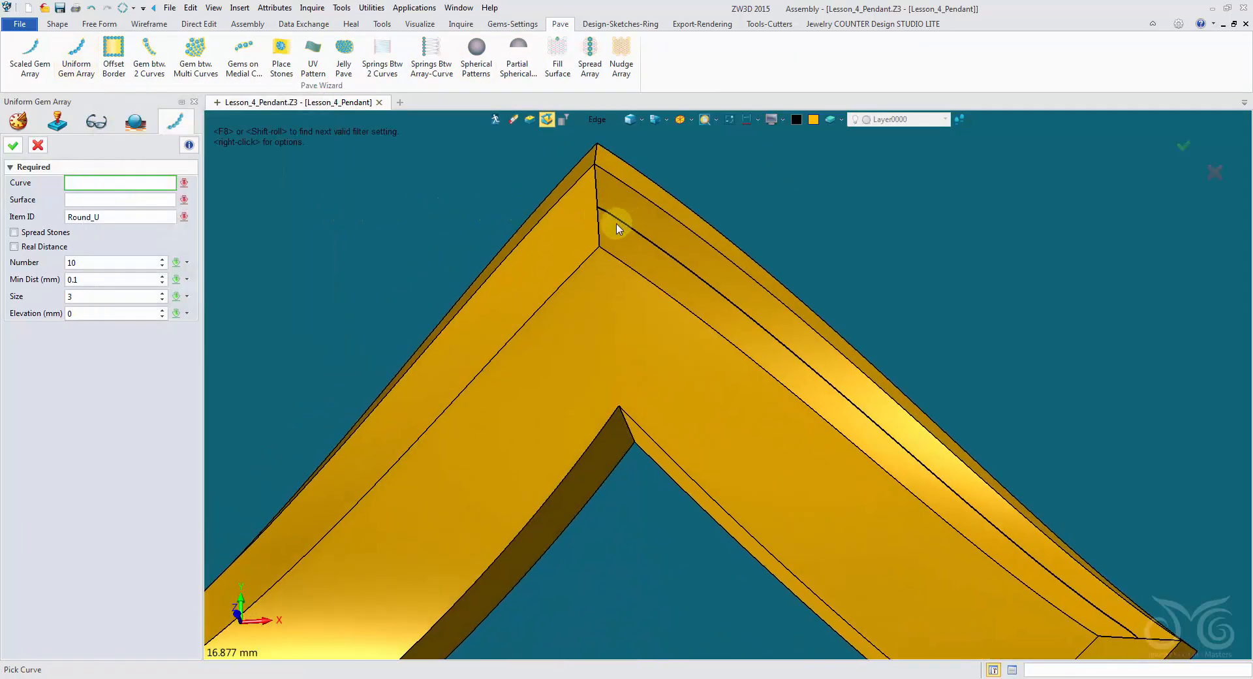
left_click(600, 126)
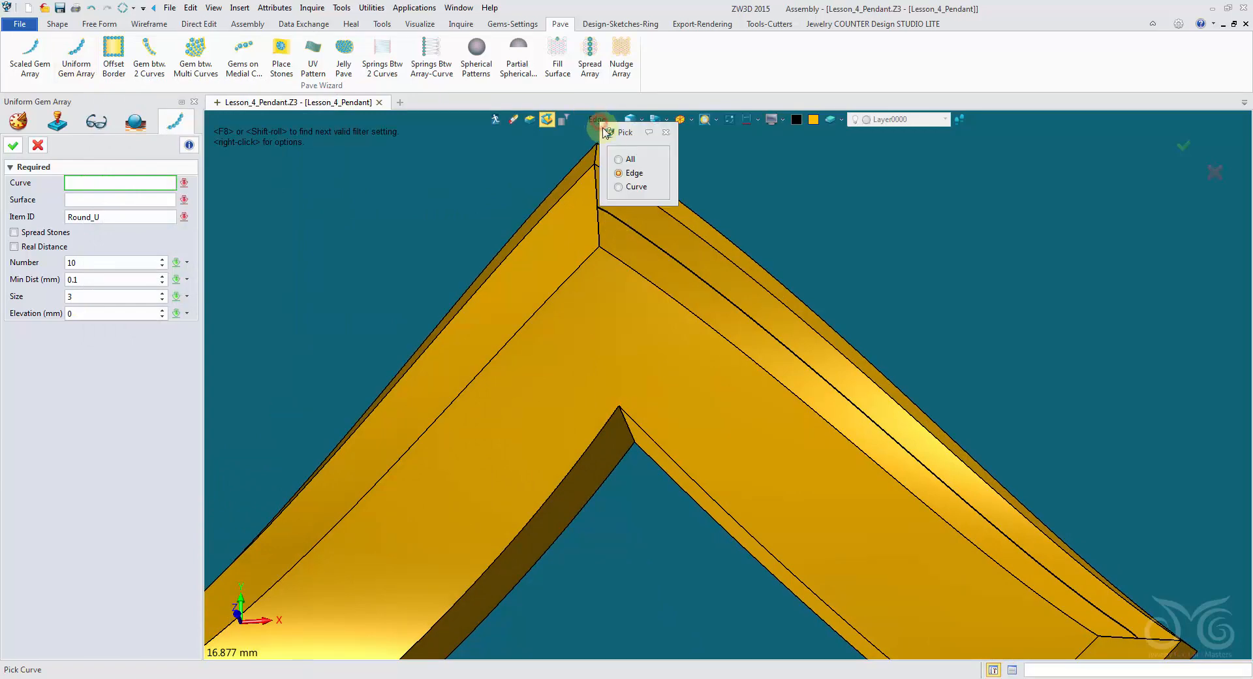
left_click(624, 189)
left_click(614, 214)
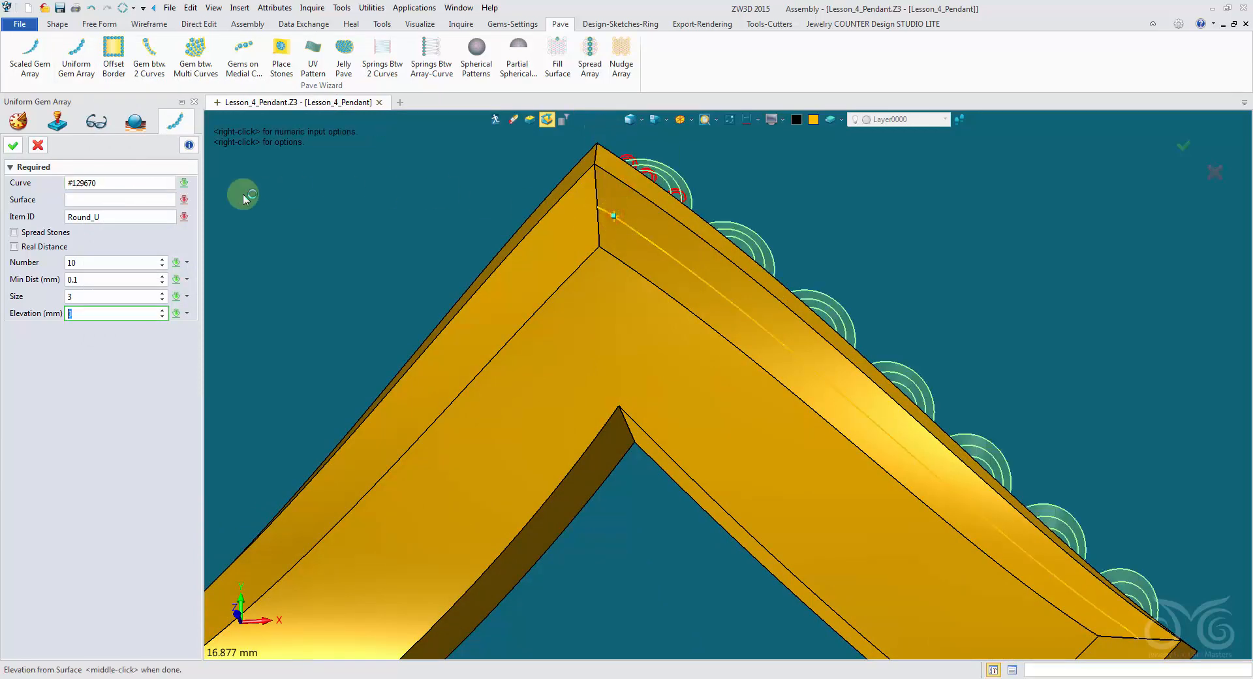
left_click(125, 200)
left_click(678, 211)
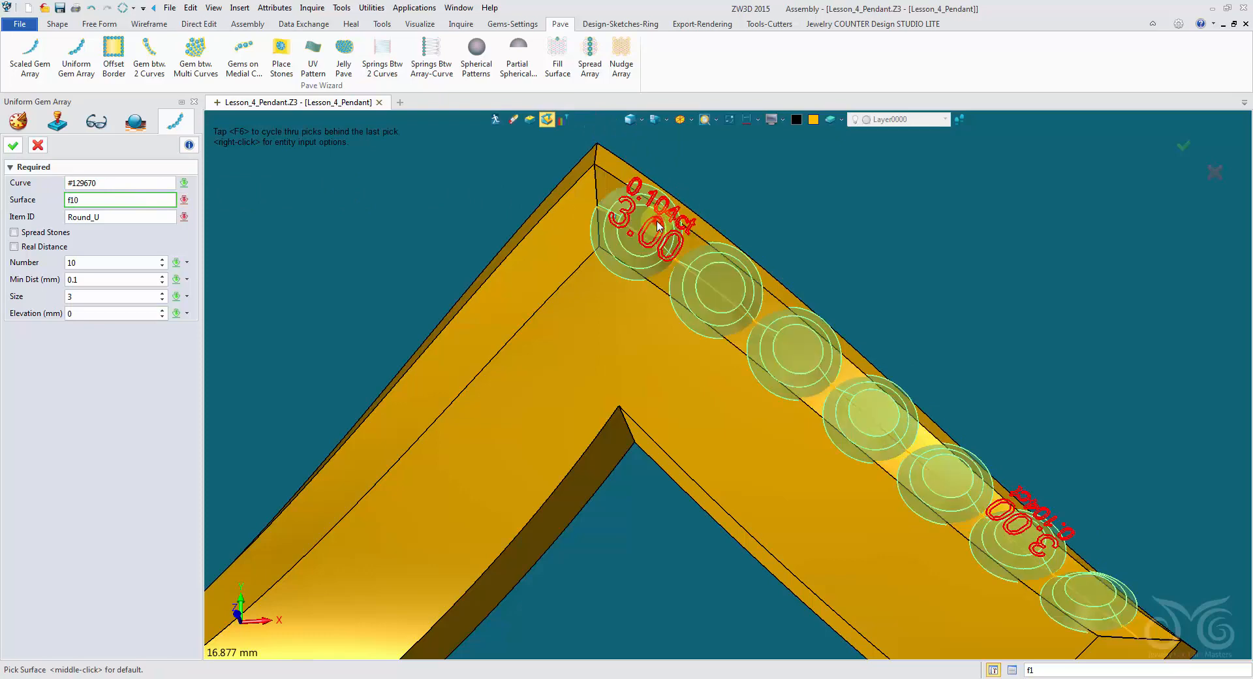
Step: Set the array's stone size to 2 and enable Spread Stones
left_click(99, 296)
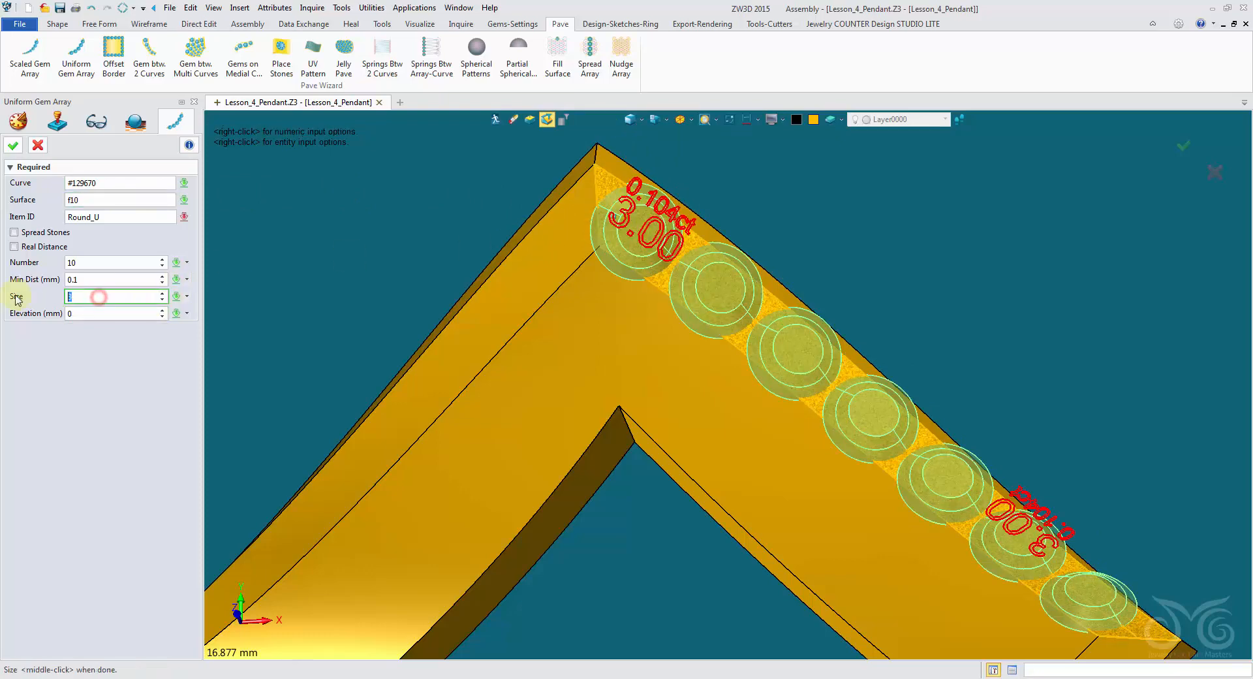
left_click(96, 264)
left_click(49, 233)
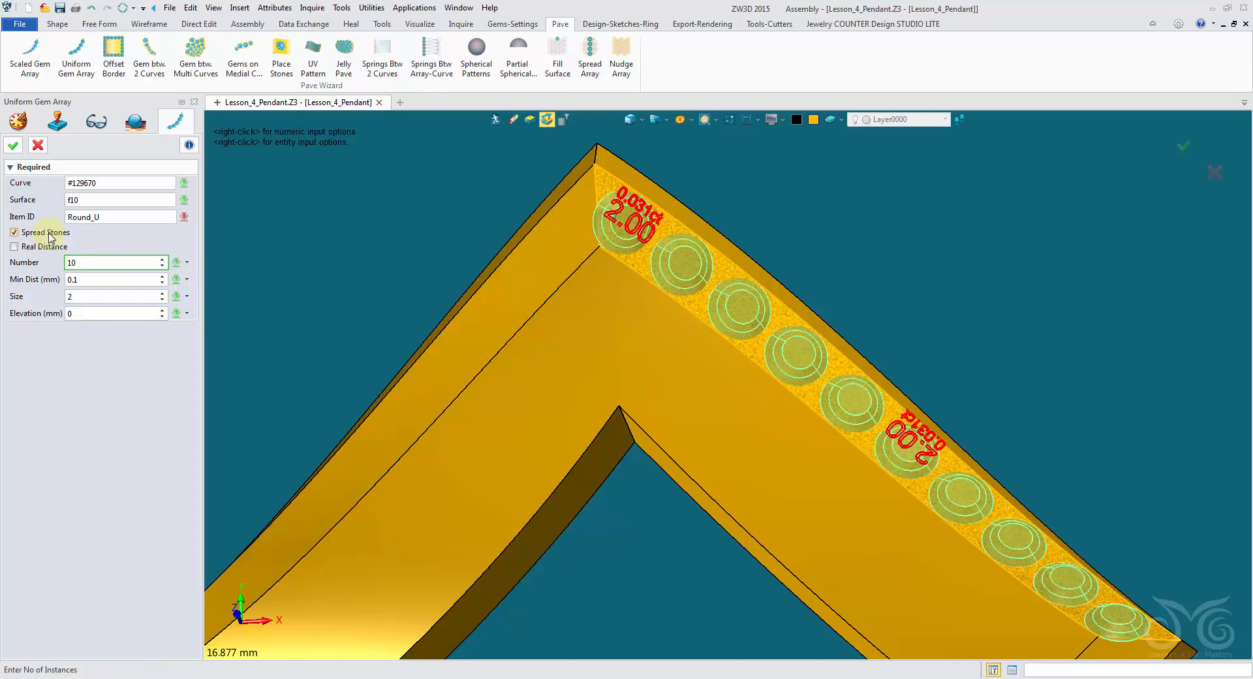
Step: Examine the first stone's placement near the bevel's upper corner and cancel the Uniform Gem Array
middle_click_drag(426, 240, 572, 215)
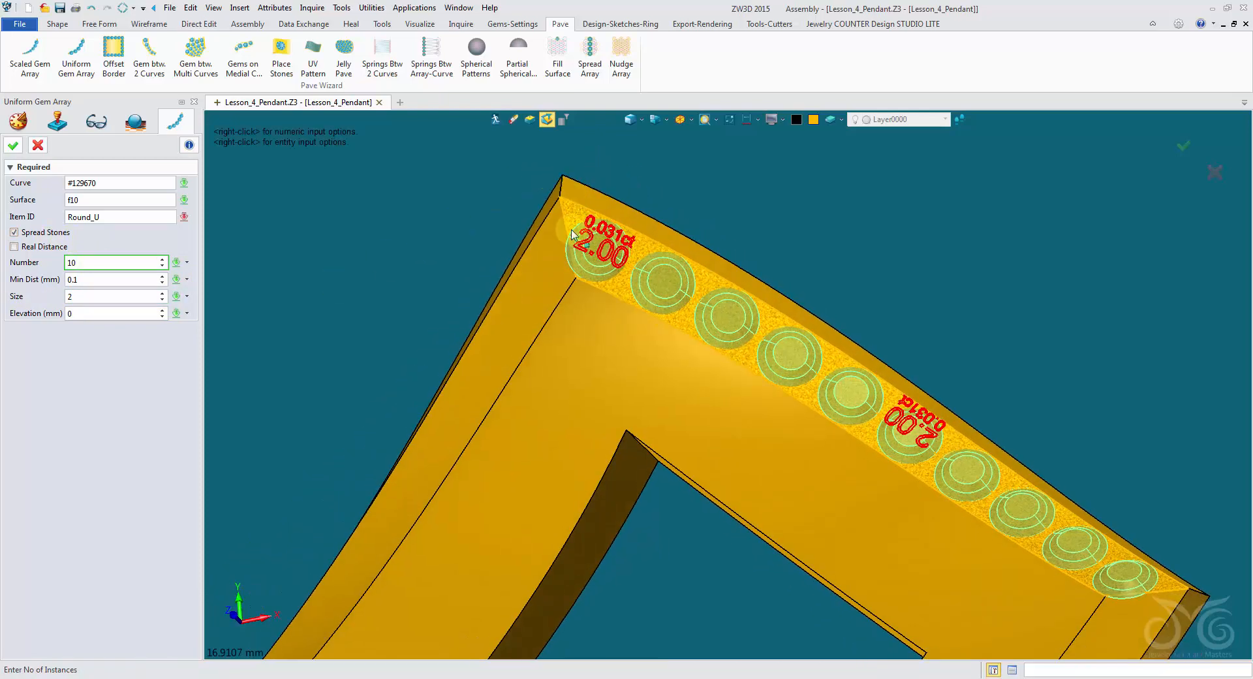
mouse_move(571, 236)
right_mouse_down()
mouse_move(613, 293)
mouse_move(589, 307)
right_mouse_up()
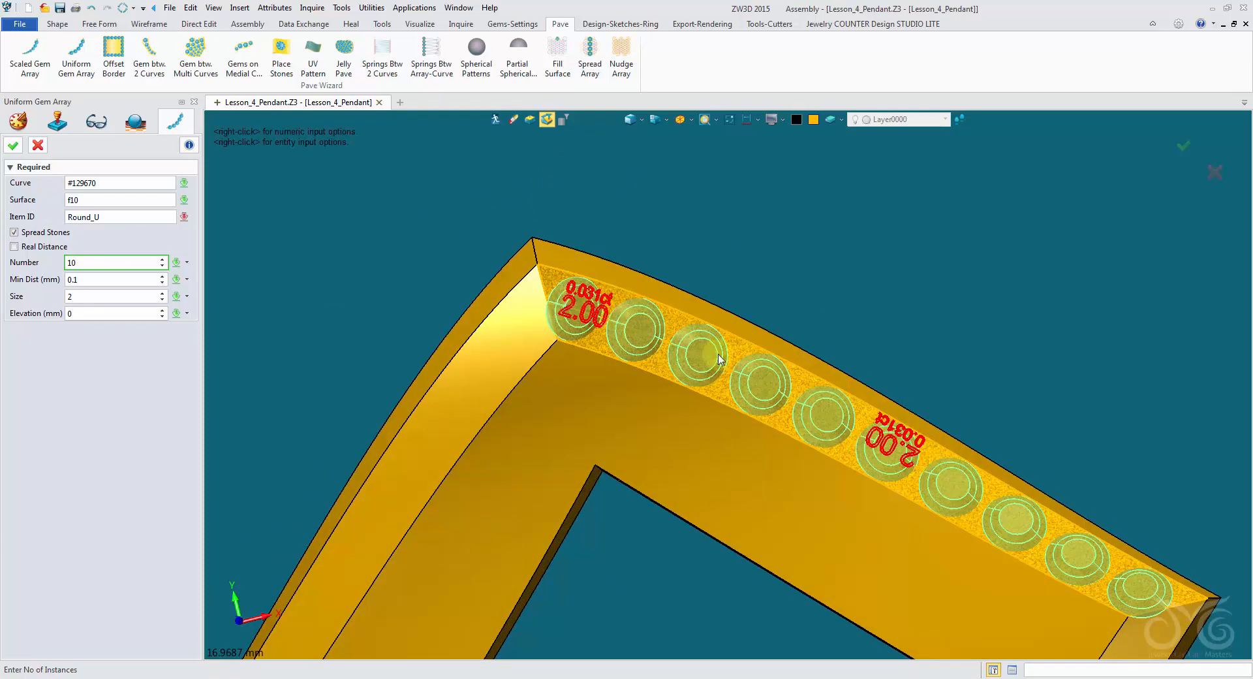
mouse_move(676, 375)
right_mouse_down()
mouse_move(507, 305)
mouse_move(513, 291)
right_mouse_up()
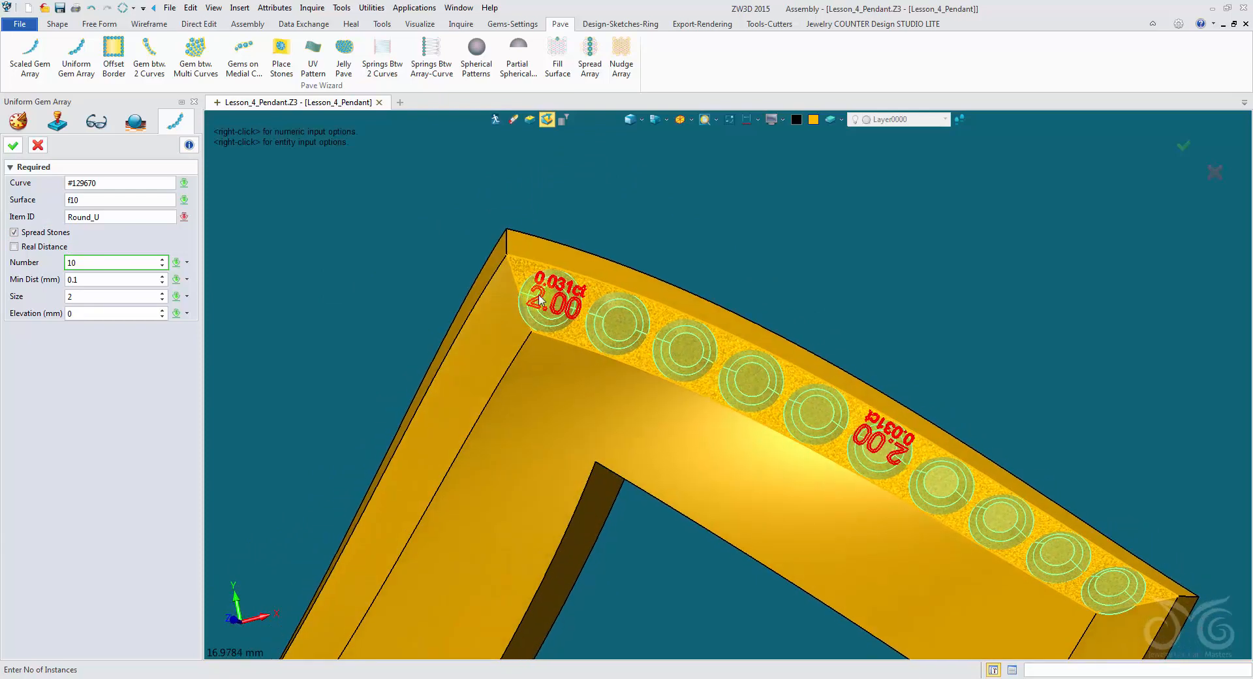
left_click(38, 146)
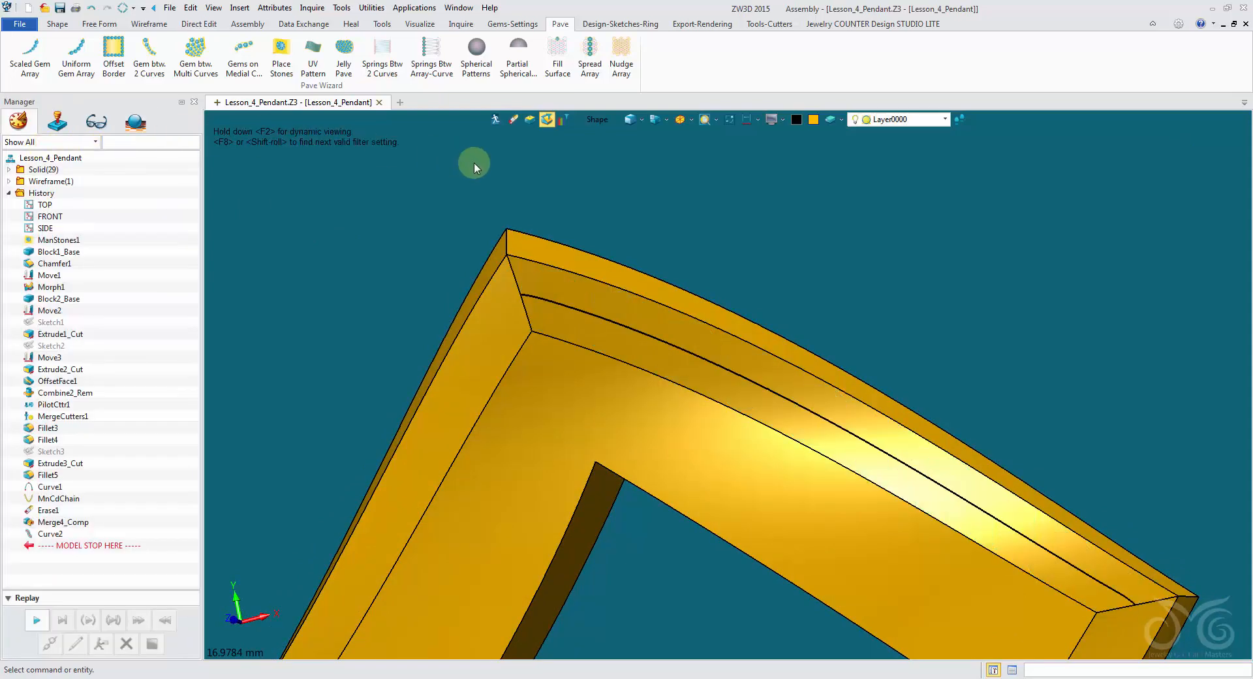
Step: Shorten both ends of the bevel's medial curve by about 1.01 mm using Trim/Extend with Linear extension
left_click(150, 25)
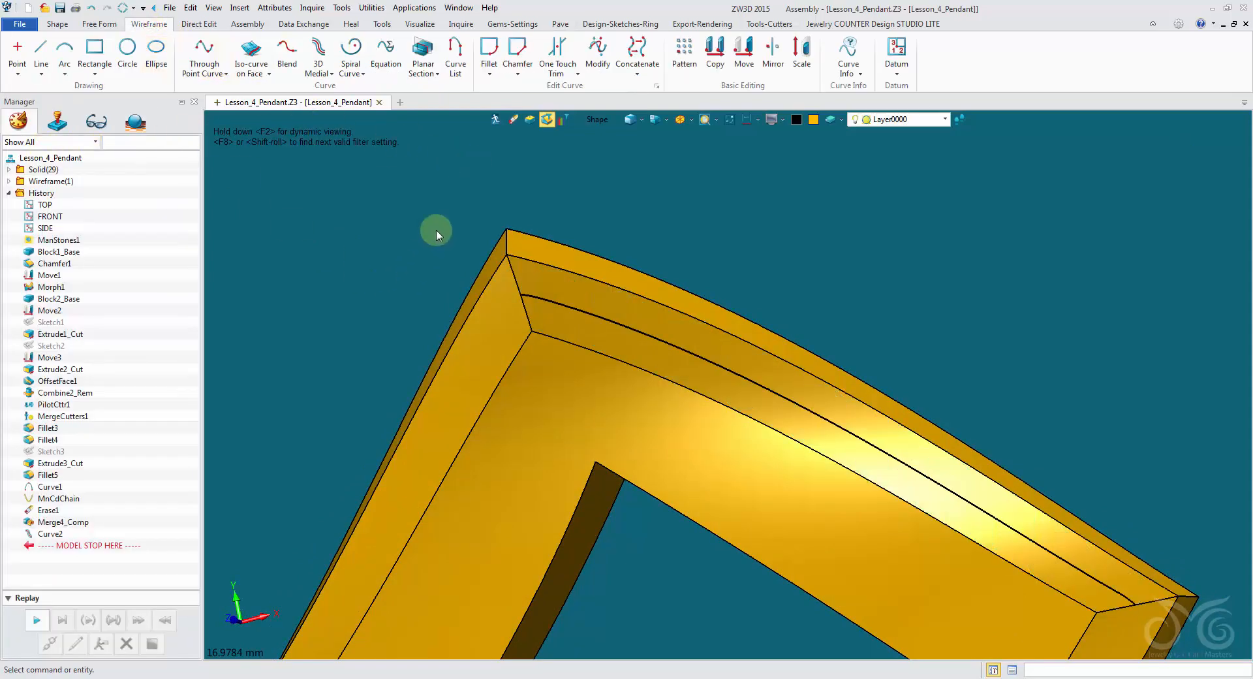
left_click(597, 49)
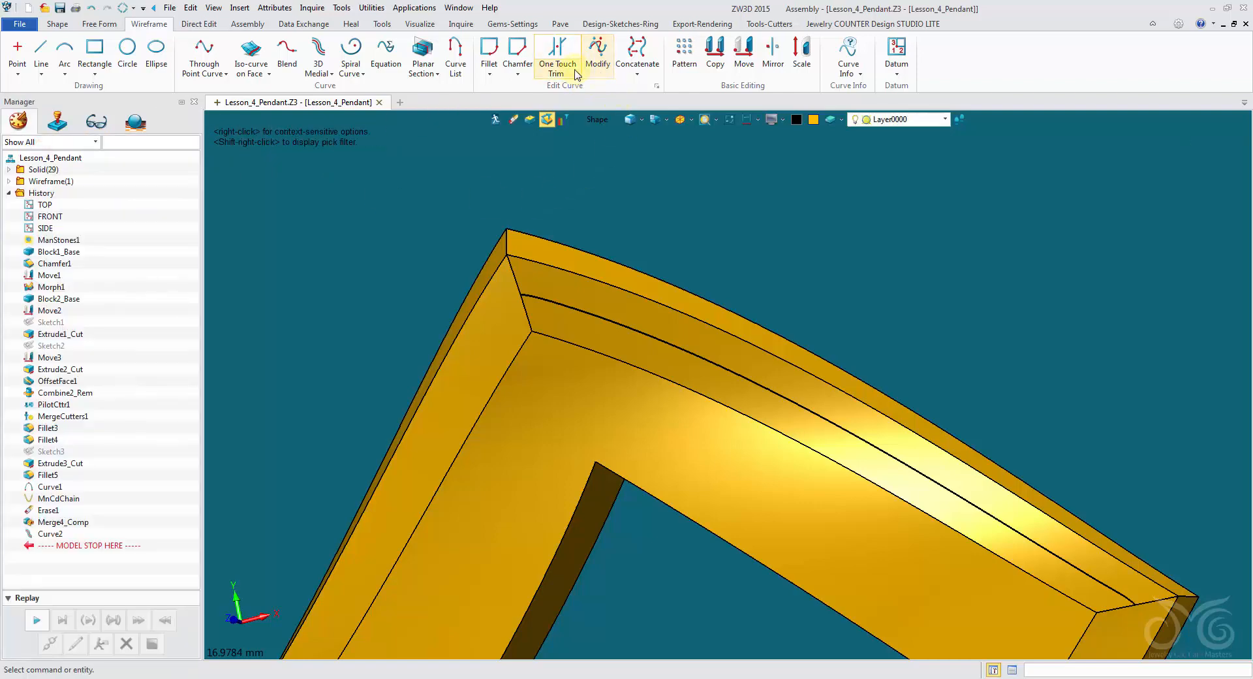
left_click(558, 69)
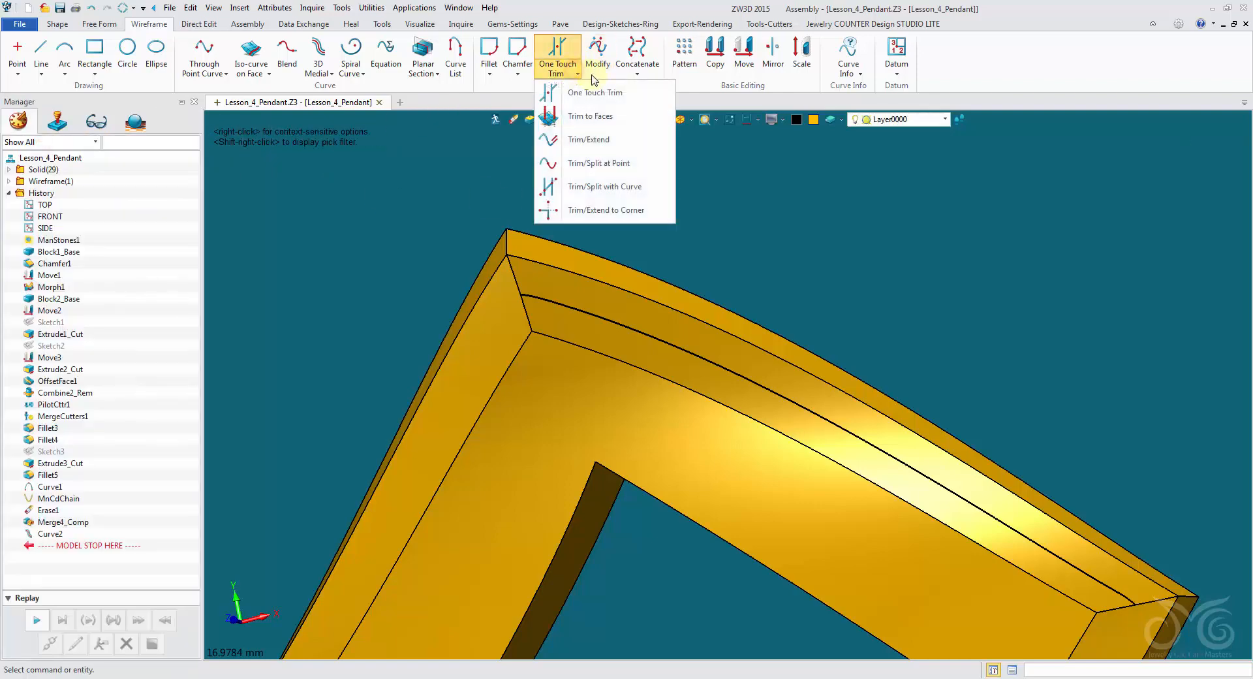
left_click(617, 141)
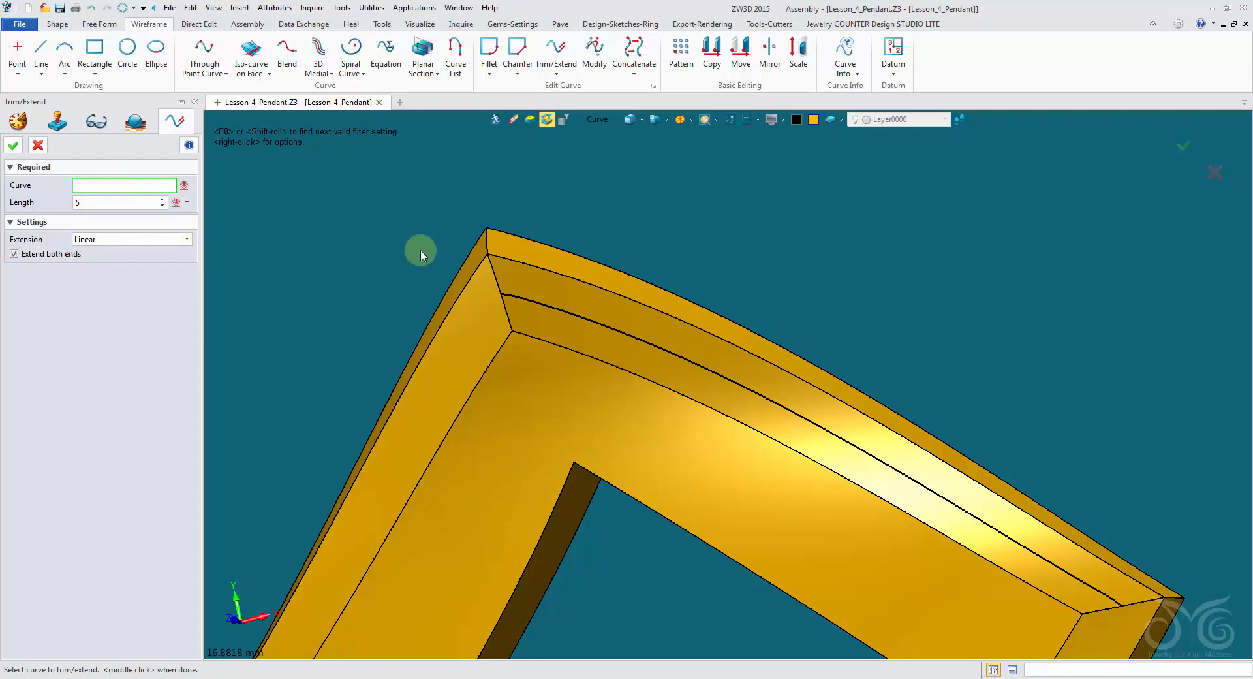
left_click(542, 302)
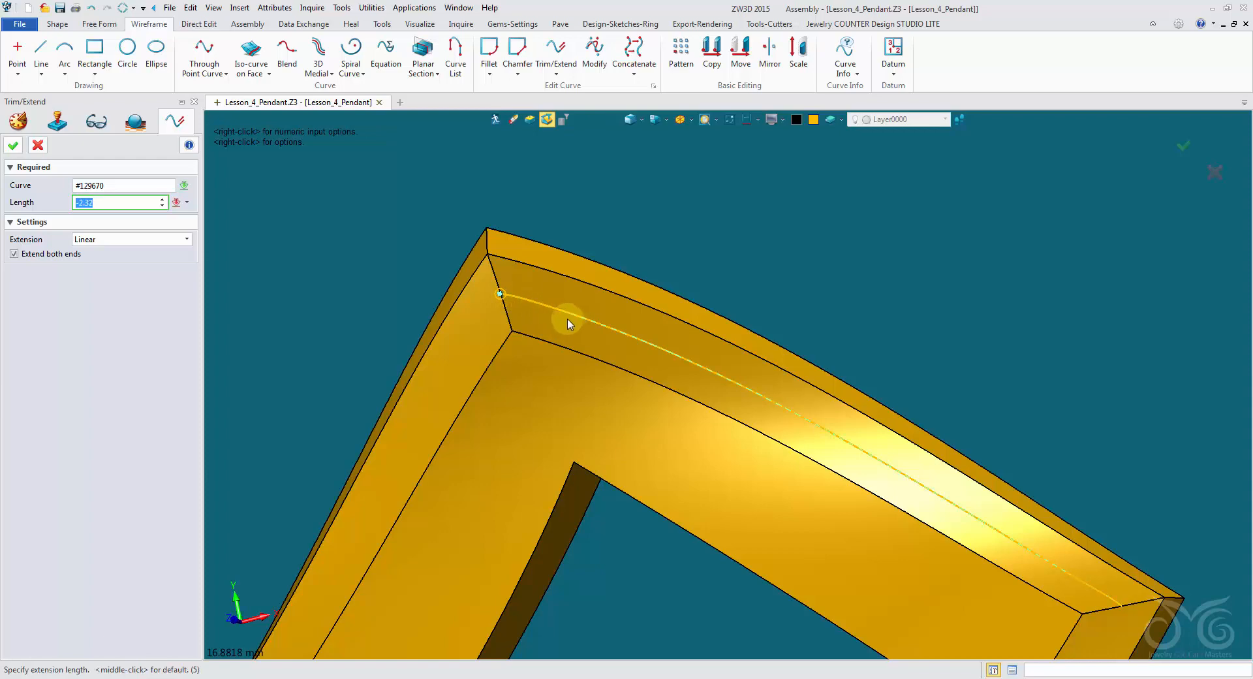
left_click(531, 314)
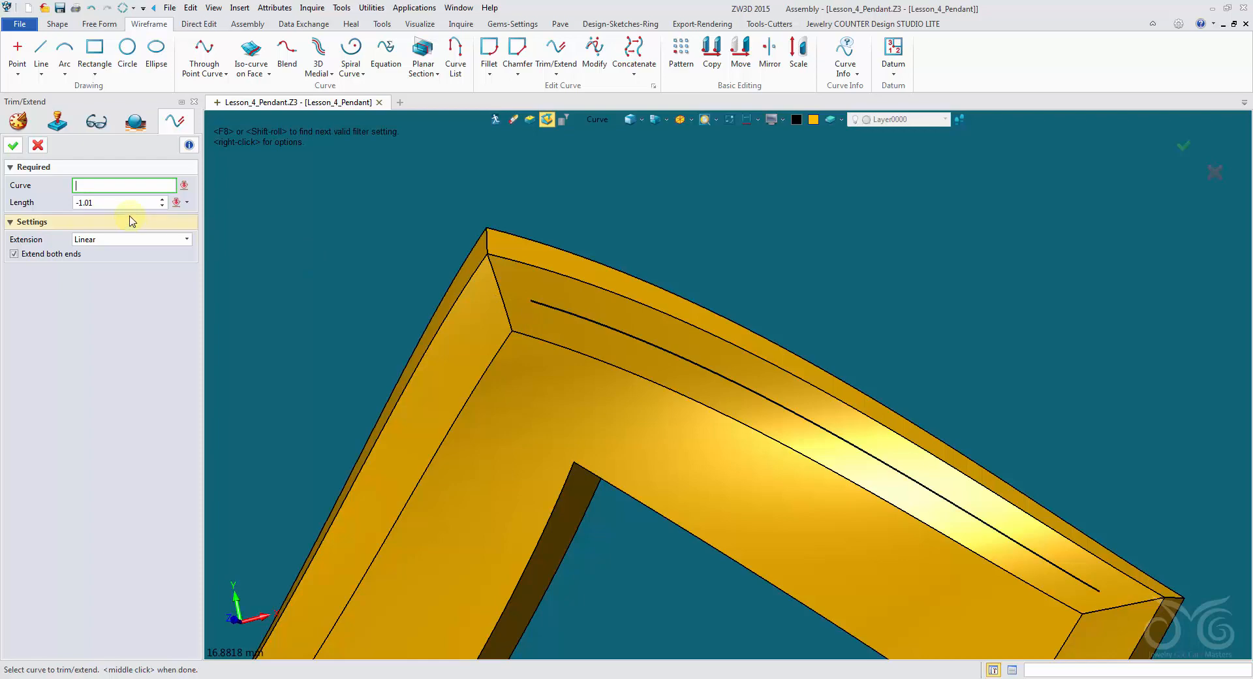
left_click(38, 145)
Step: Try a Uniform Gem Array along the trimmed medial curve on the bevel face, with stone size 2 and Spread Stones enabled
middle_click_drag(409, 302, 410, 230)
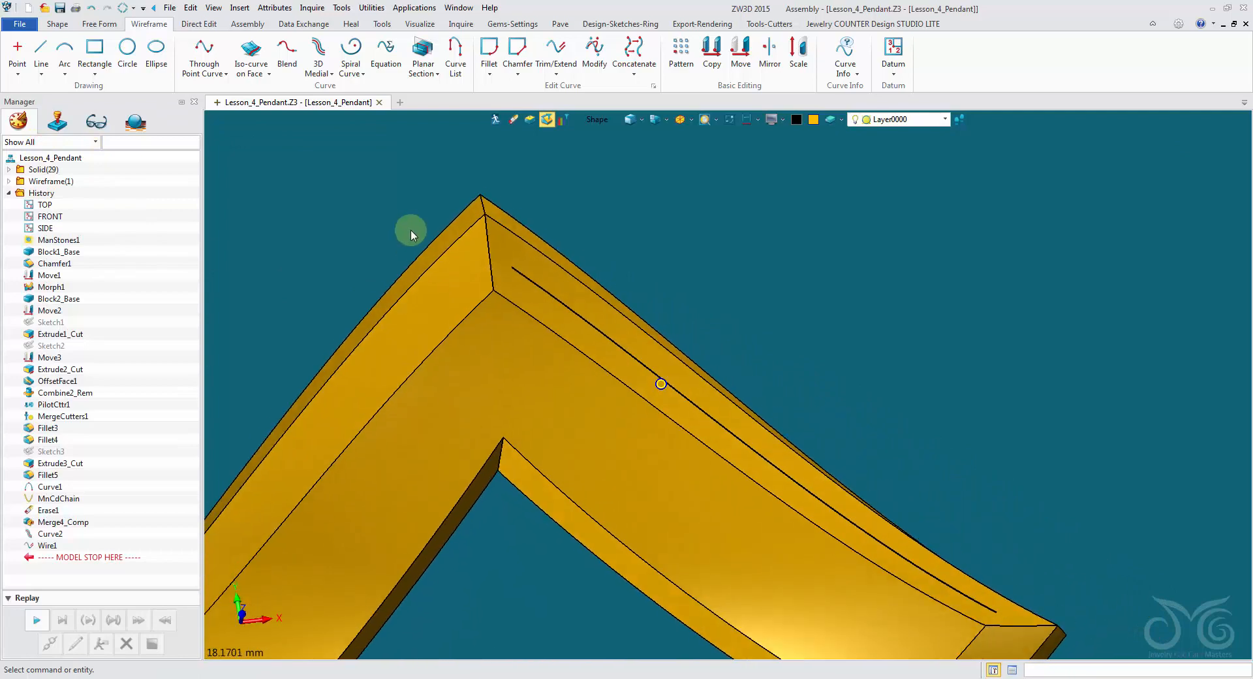
right_click_drag(411, 230, 424, 211)
left_click(560, 25)
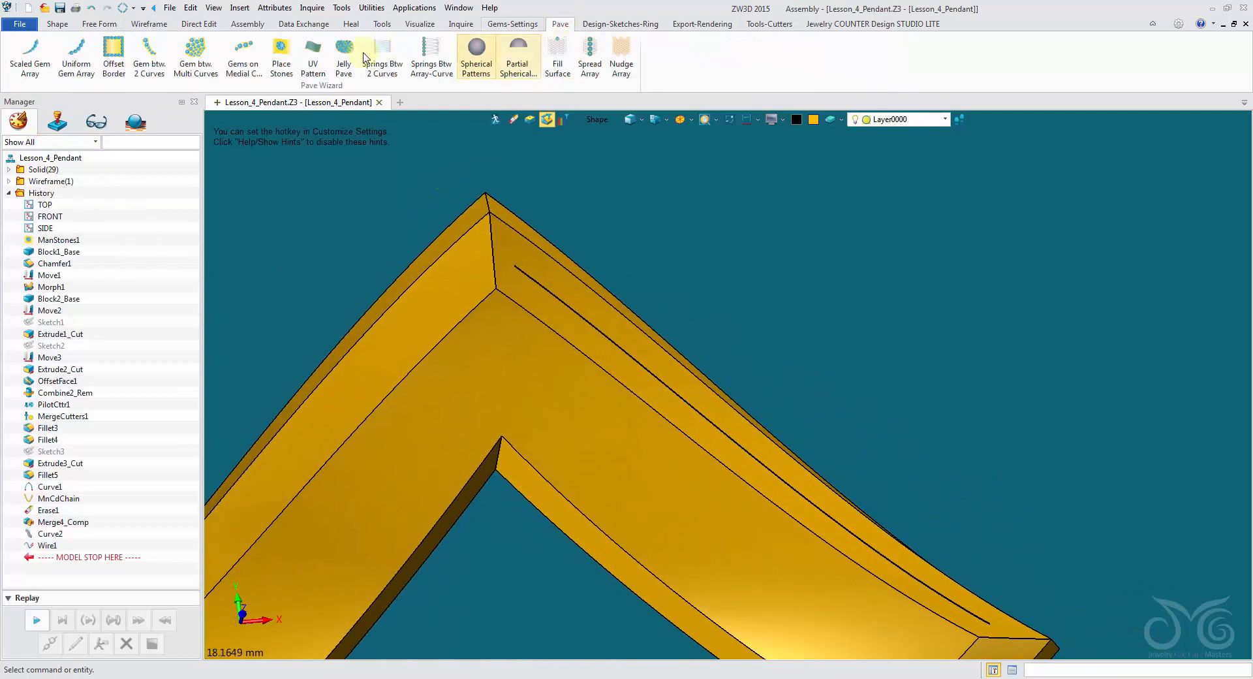
left_click(87, 66)
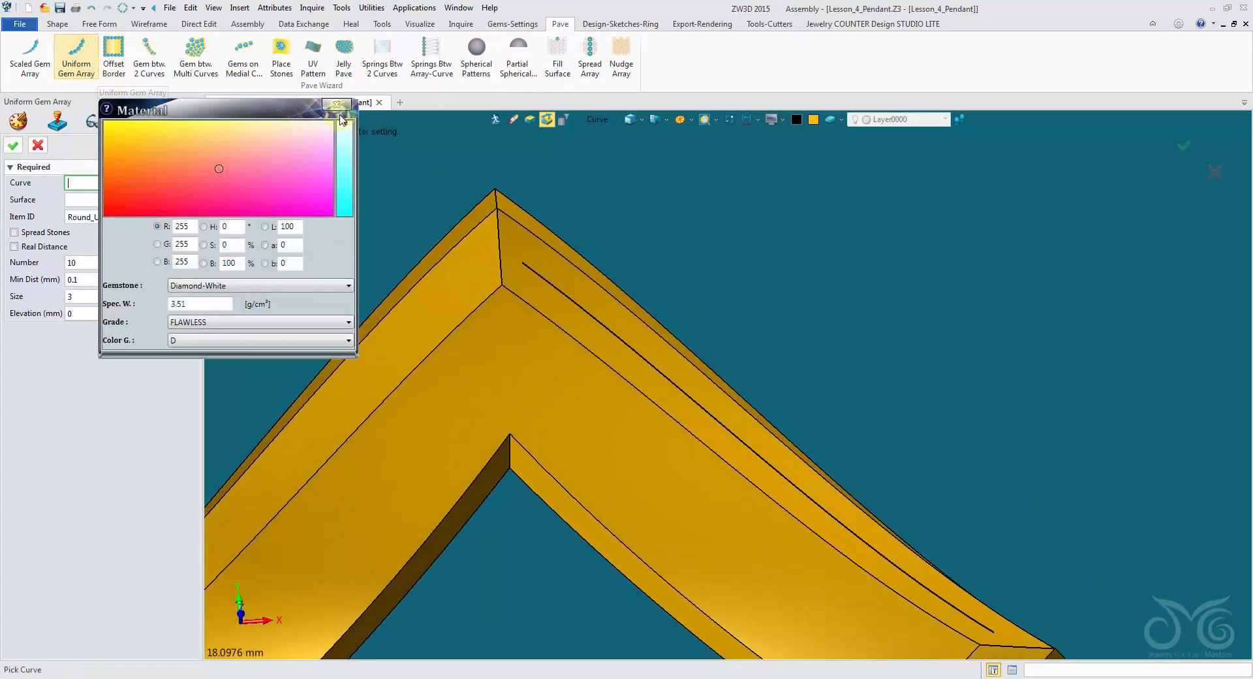
left_click(538, 269)
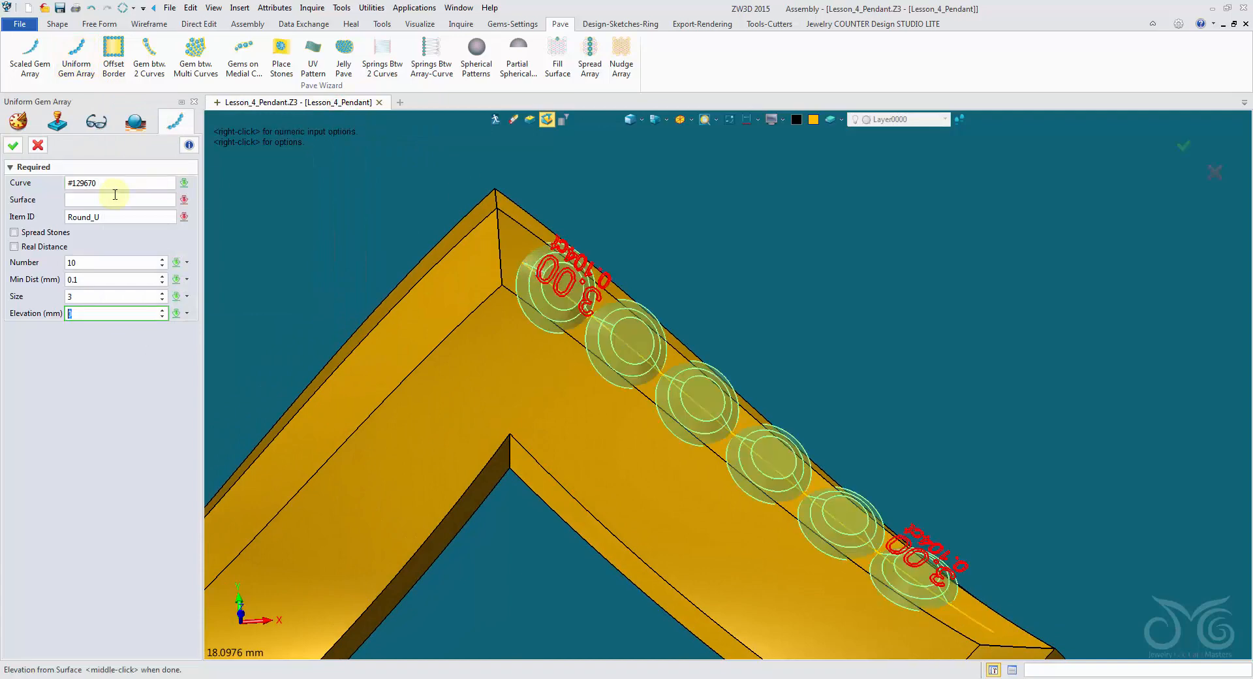
left_click(513, 242)
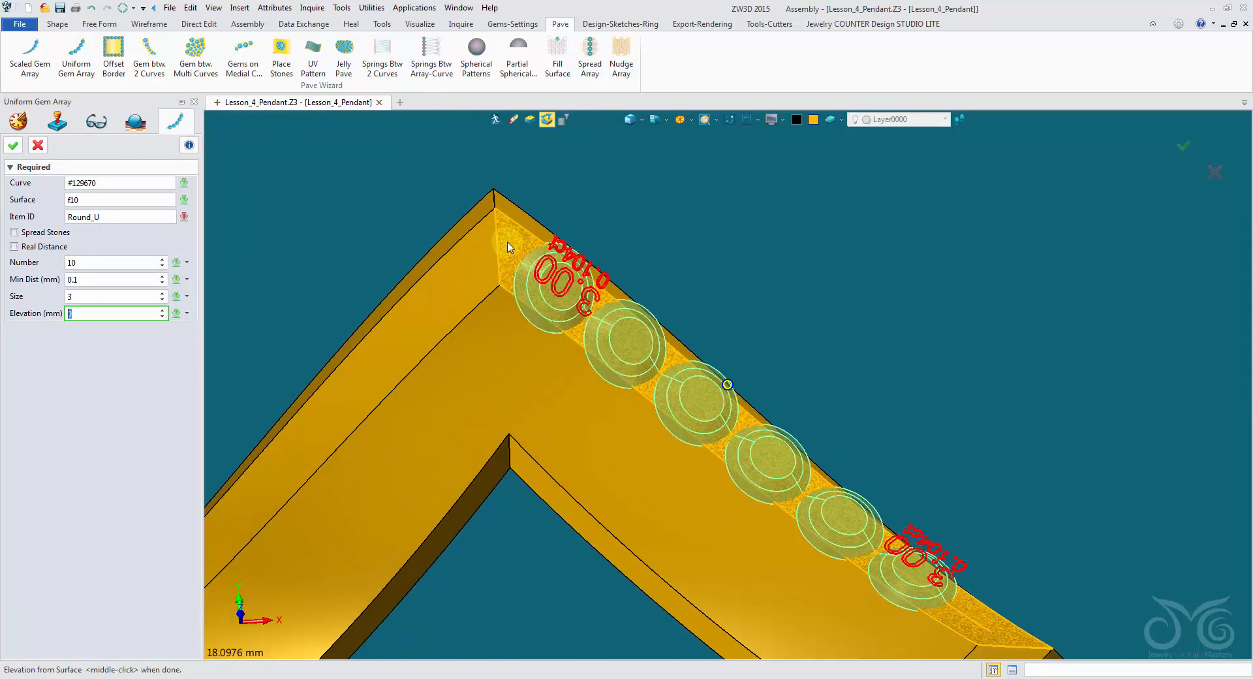
left_click(105, 302)
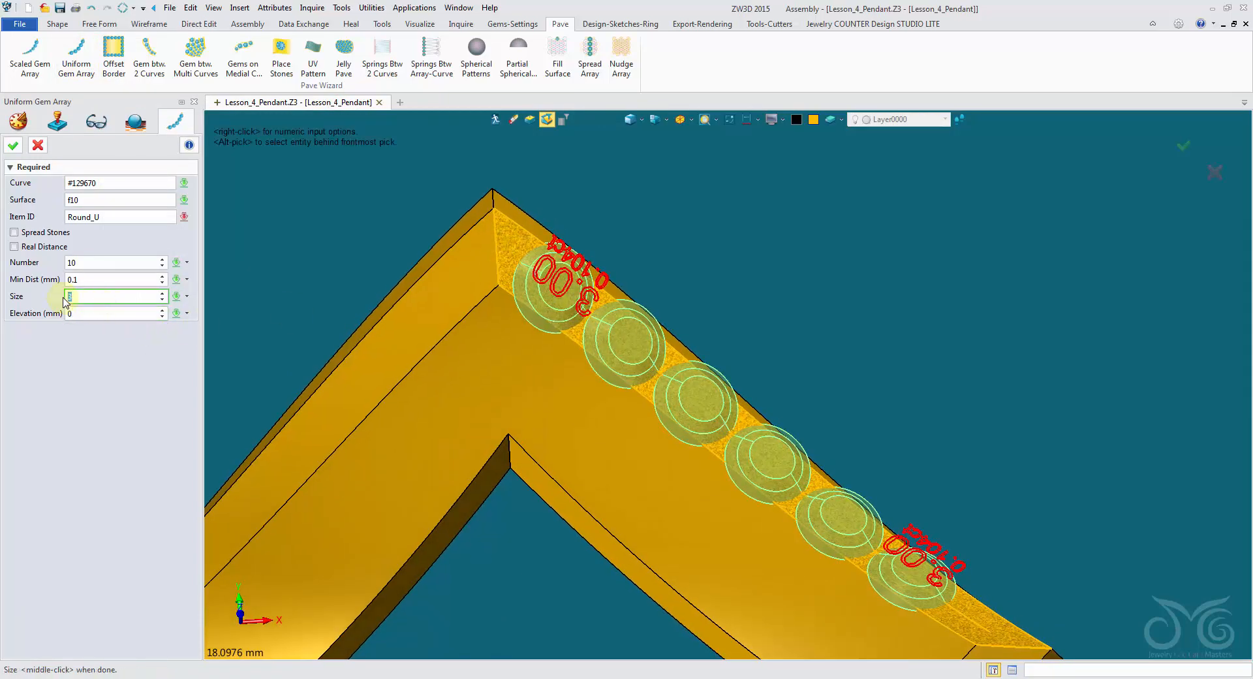
left_click(45, 233)
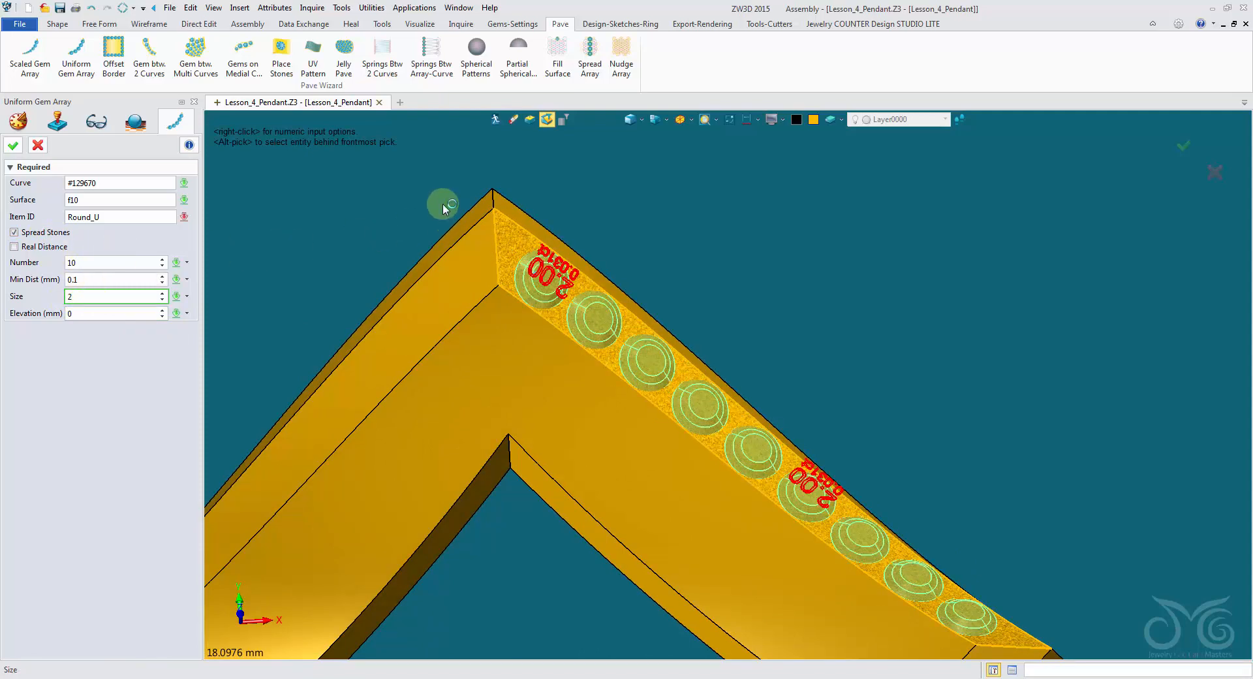
Step: Examine the previewed stones' spacing from both corners of the bevel and cancel the Uniform Gem Array
mouse_move(443, 204)
right_mouse_down()
mouse_move(441, 261)
mouse_move(448, 245)
mouse_move(457, 259)
mouse_move(440, 283)
mouse_move(461, 238)
mouse_move(442, 274)
right_mouse_up()
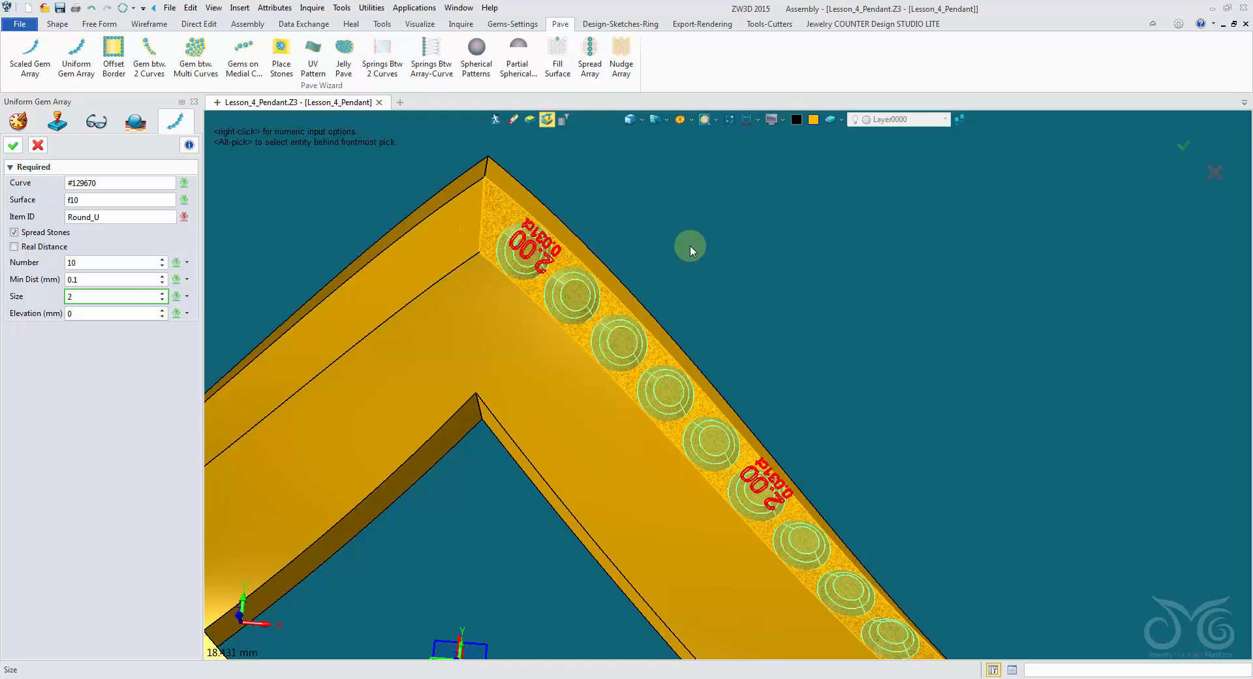
scroll(690, 245, "down", 2)
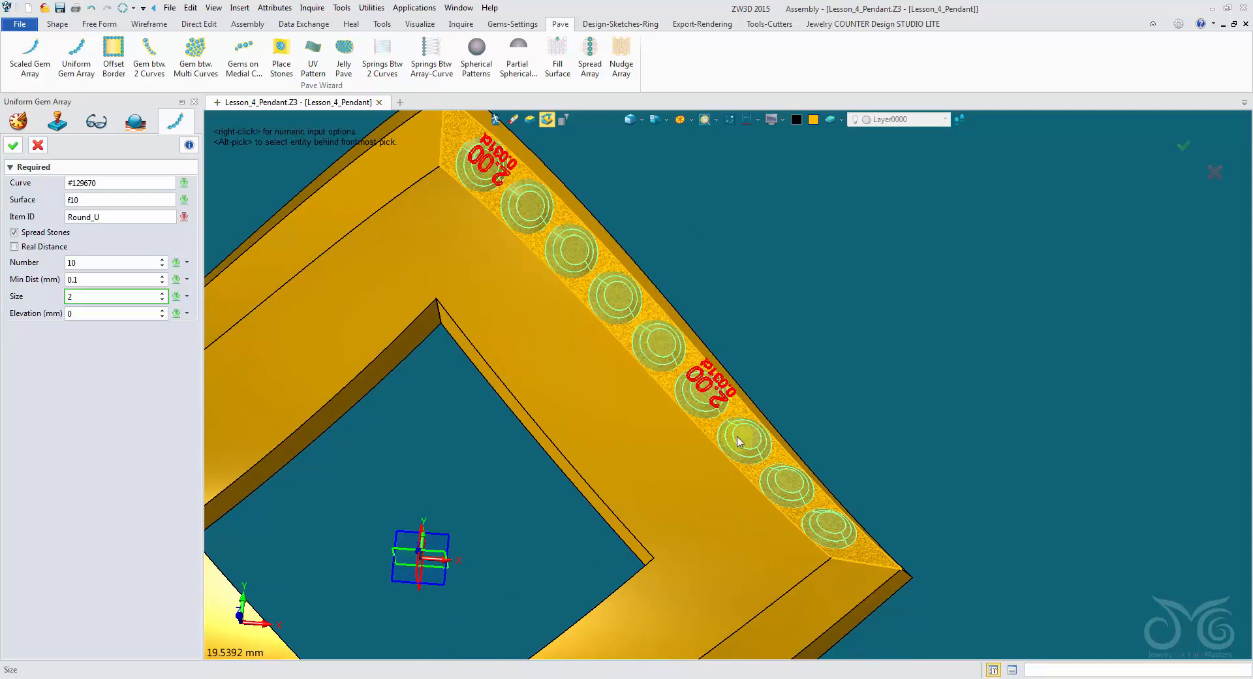
right_click_drag(511, 198, 507, 194)
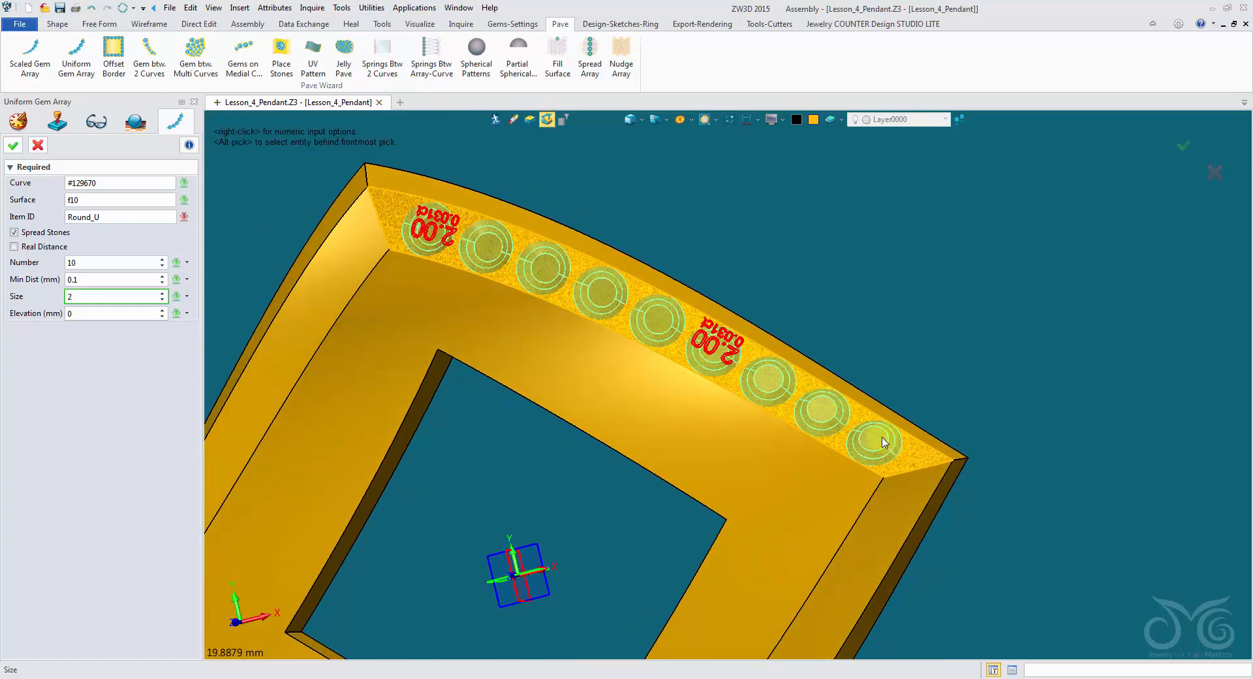
scroll(425, 235, "up", 5)
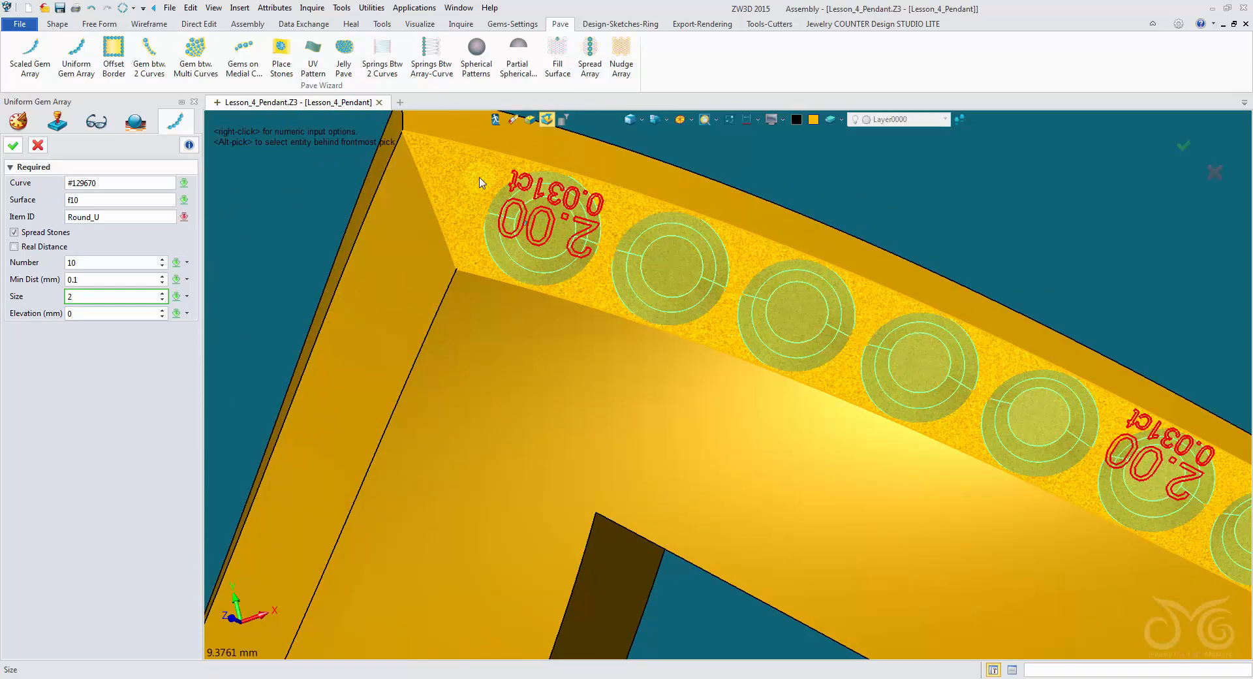
left_click(38, 146)
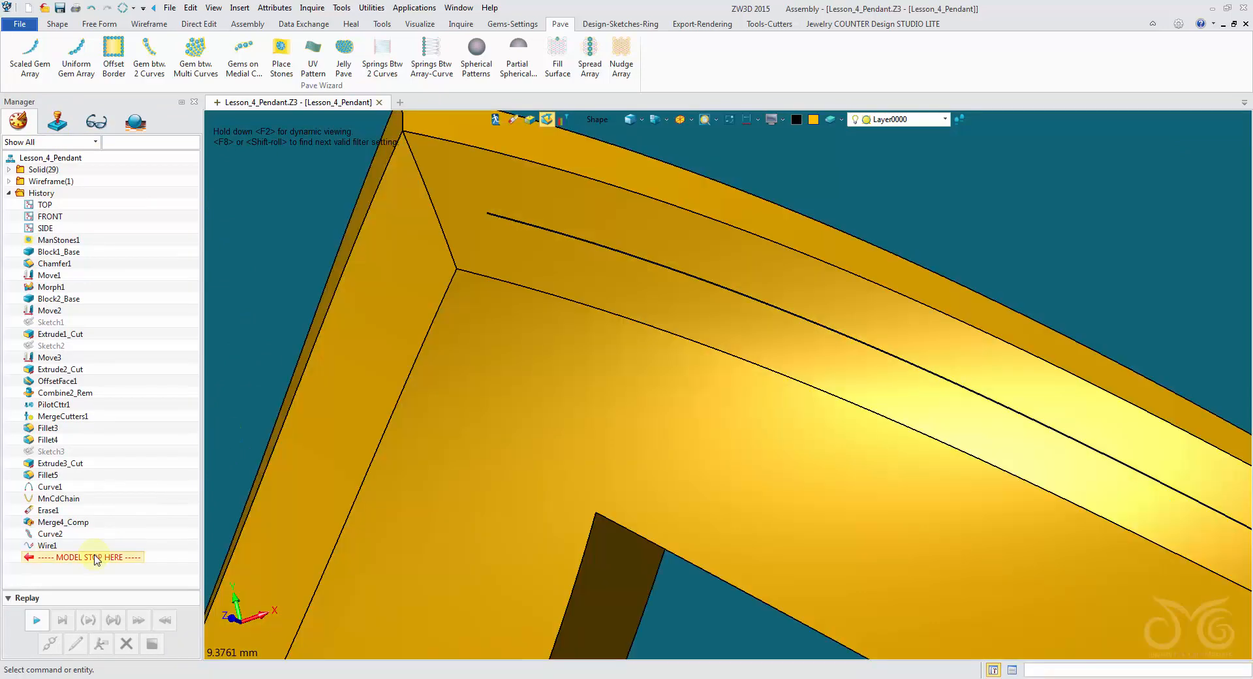
Step: Redefine the medial curve's Trim/Extend operation with a length of -0.5 at both ends
right_click(304, 236)
left_click(314, 230)
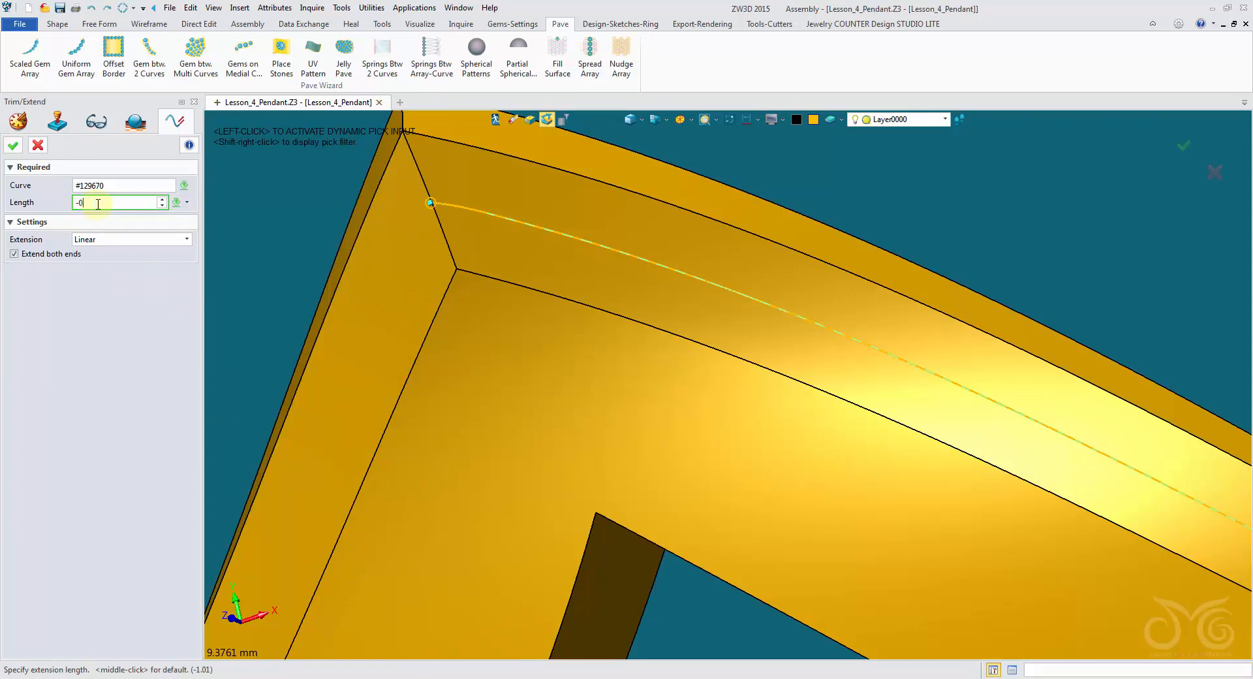
left_click(14, 146)
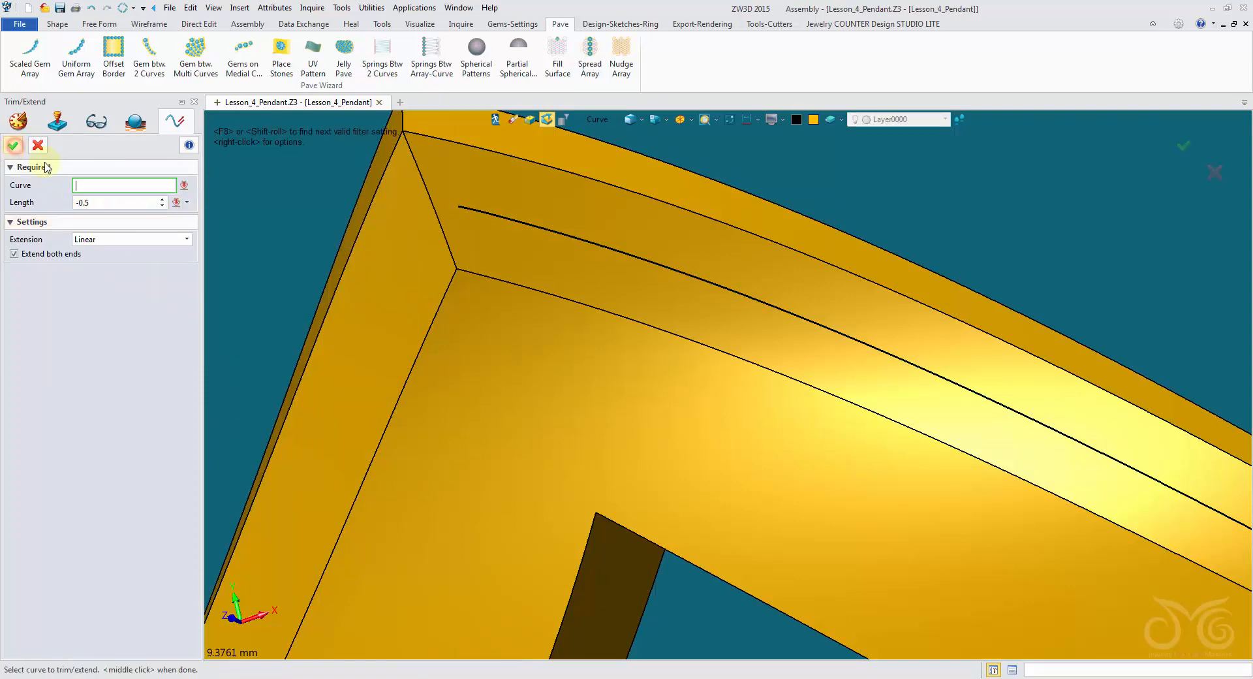
left_click(40, 145)
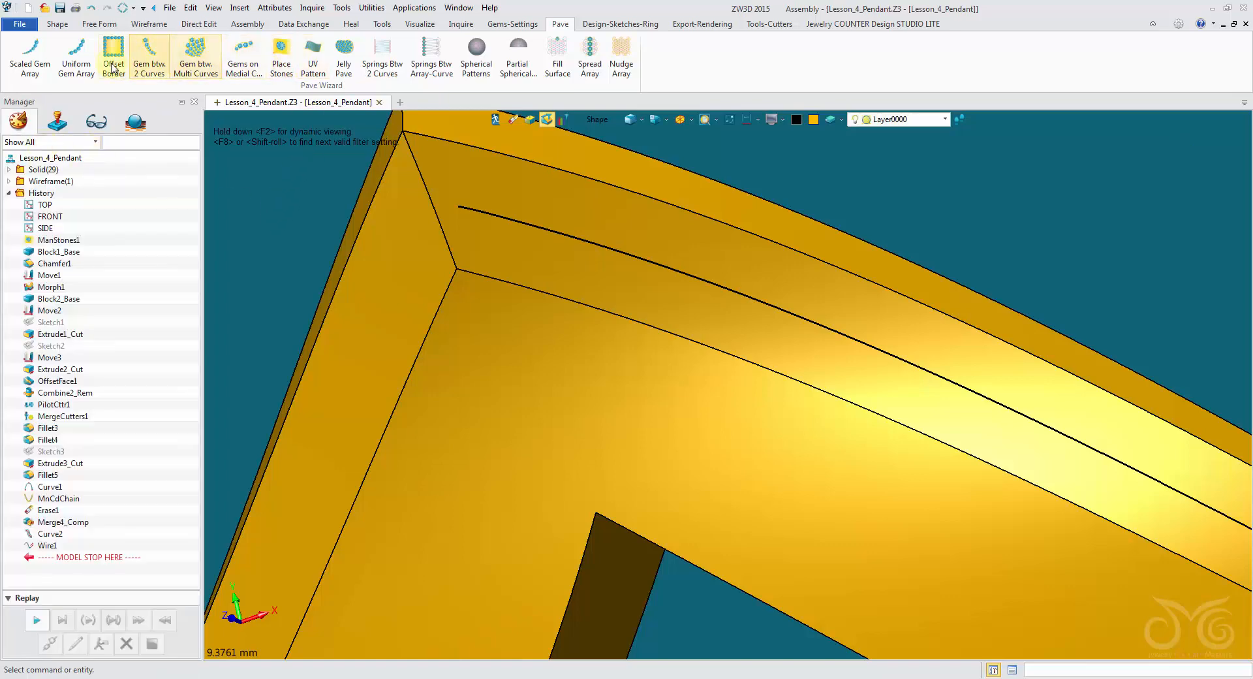
Step: Start a Uniform Gem Array, dismiss the Material window, and assign the retrimmed medial curve and the bevel face
left_click(77, 68)
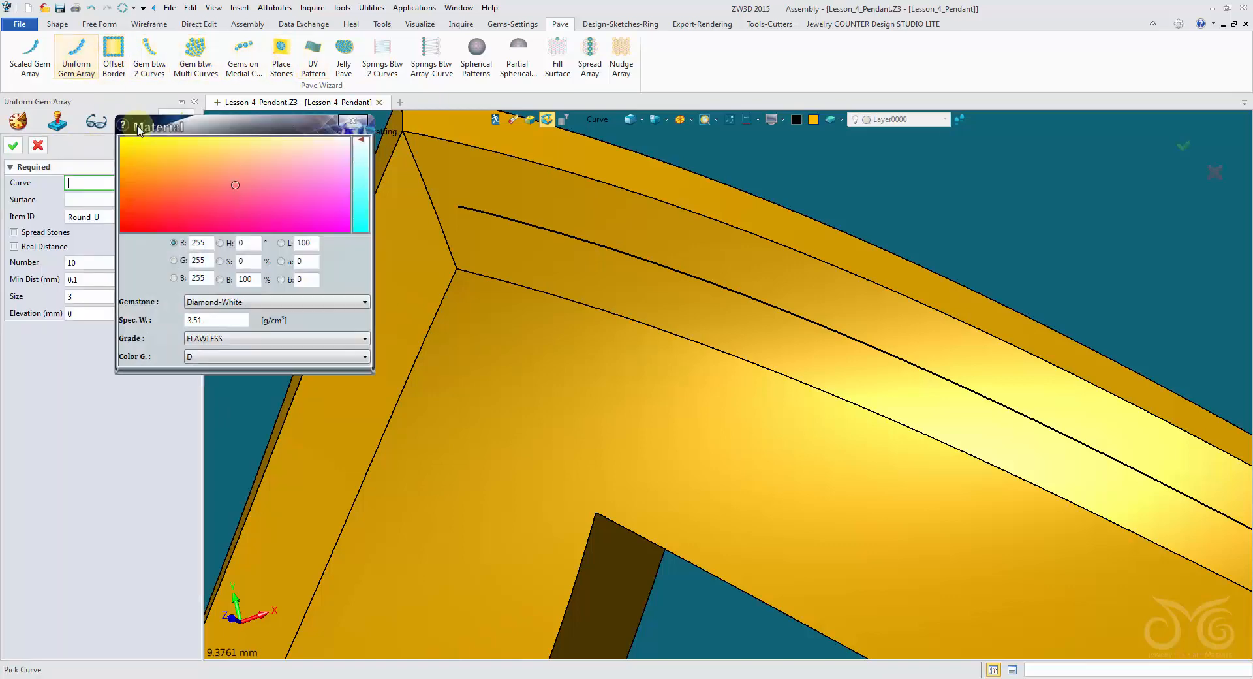
left_click(353, 122)
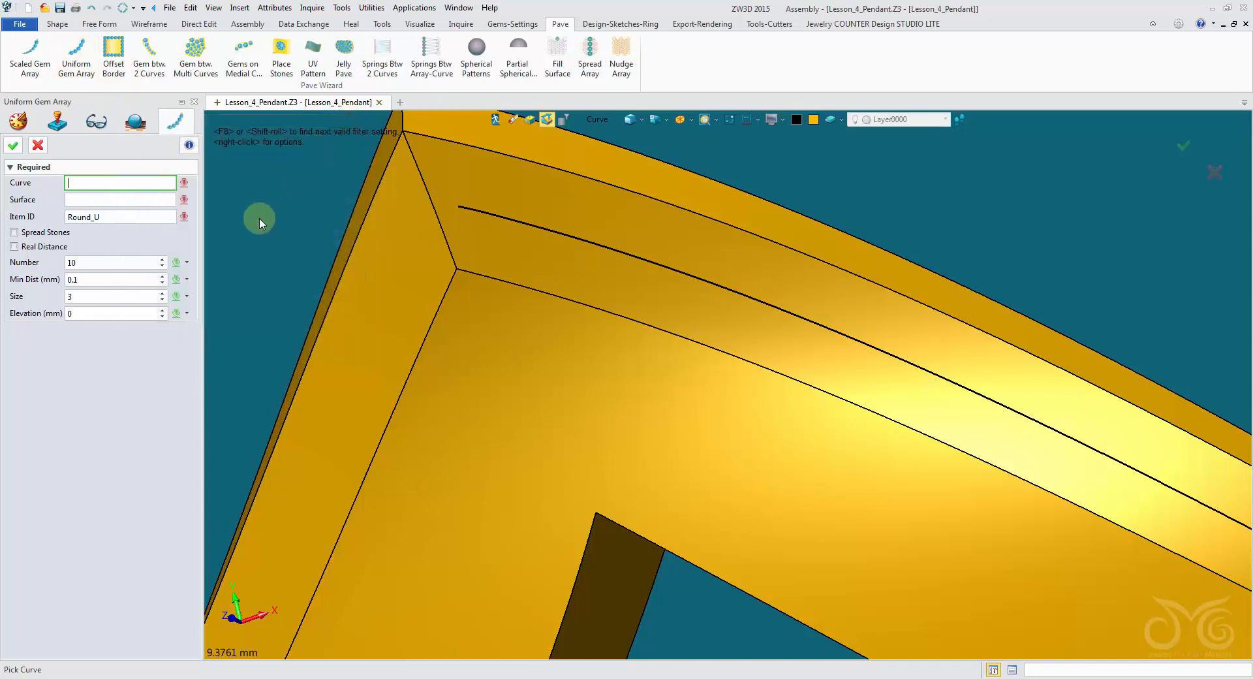
left_click(475, 214)
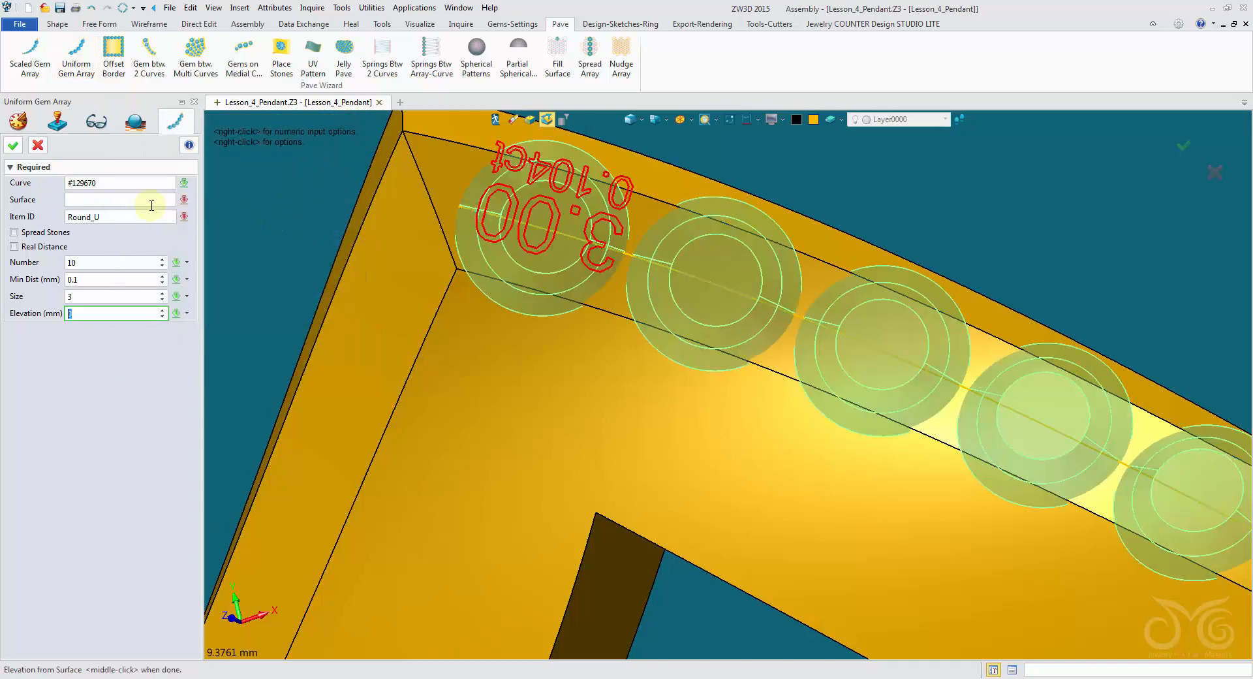
left_click(448, 172)
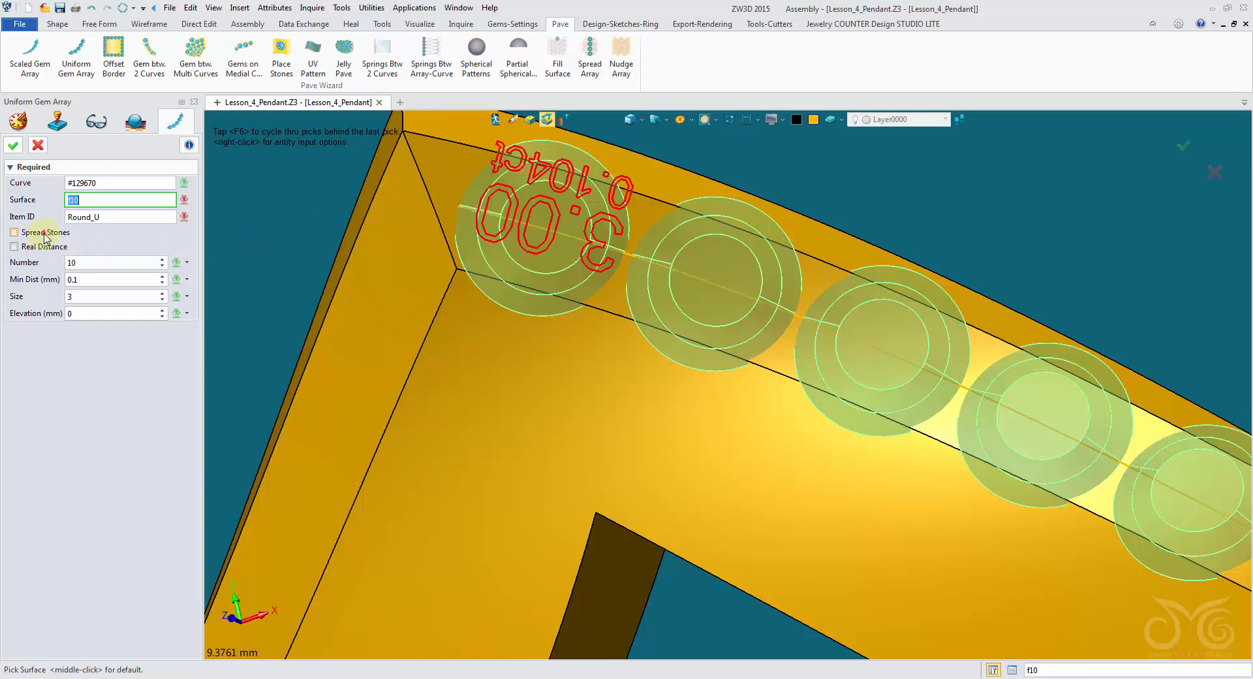
Step: Enable Spread Stones for the gem array and set the stone size to 2
left_click(15, 232)
left_click(130, 297)
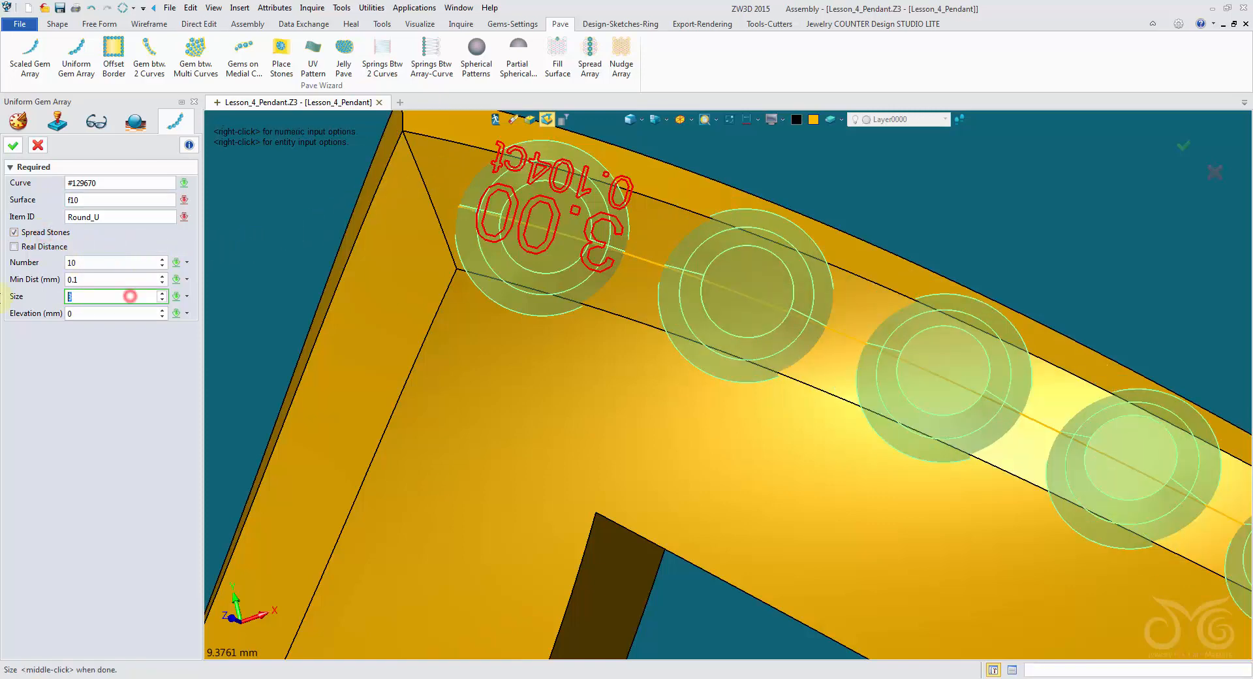
key("Return")
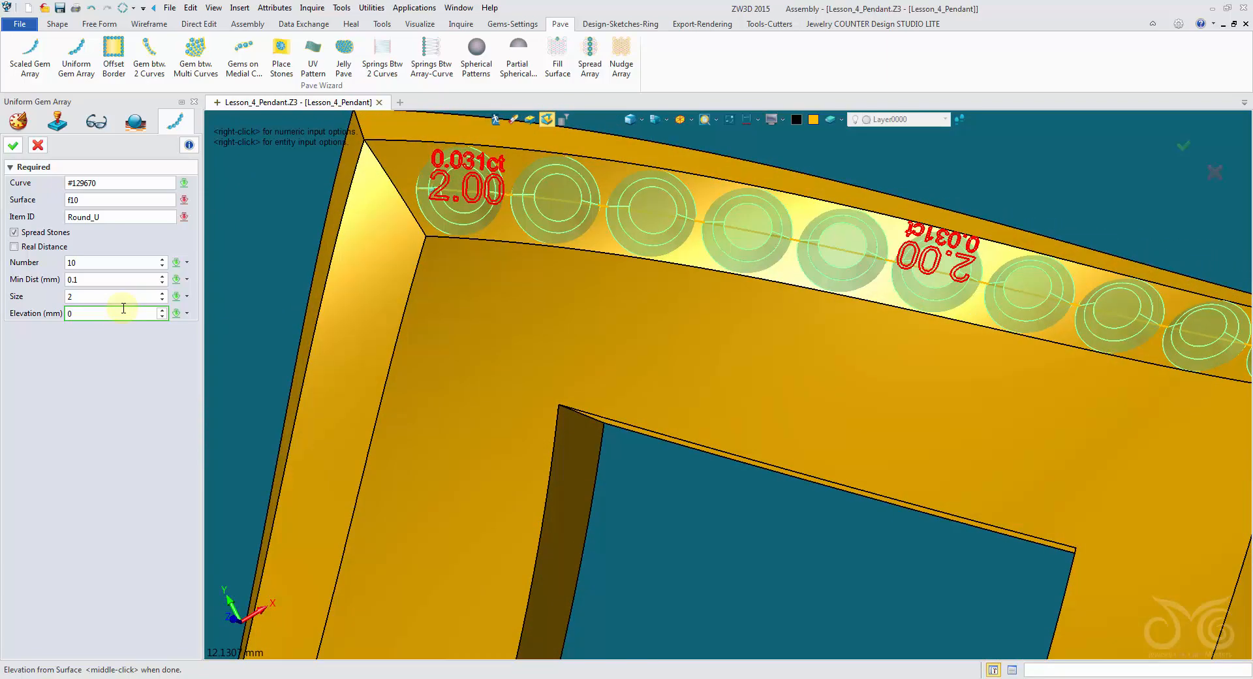
Step: Set a finer linear step size for adjusting the gem array's elevation
left_click(118, 318)
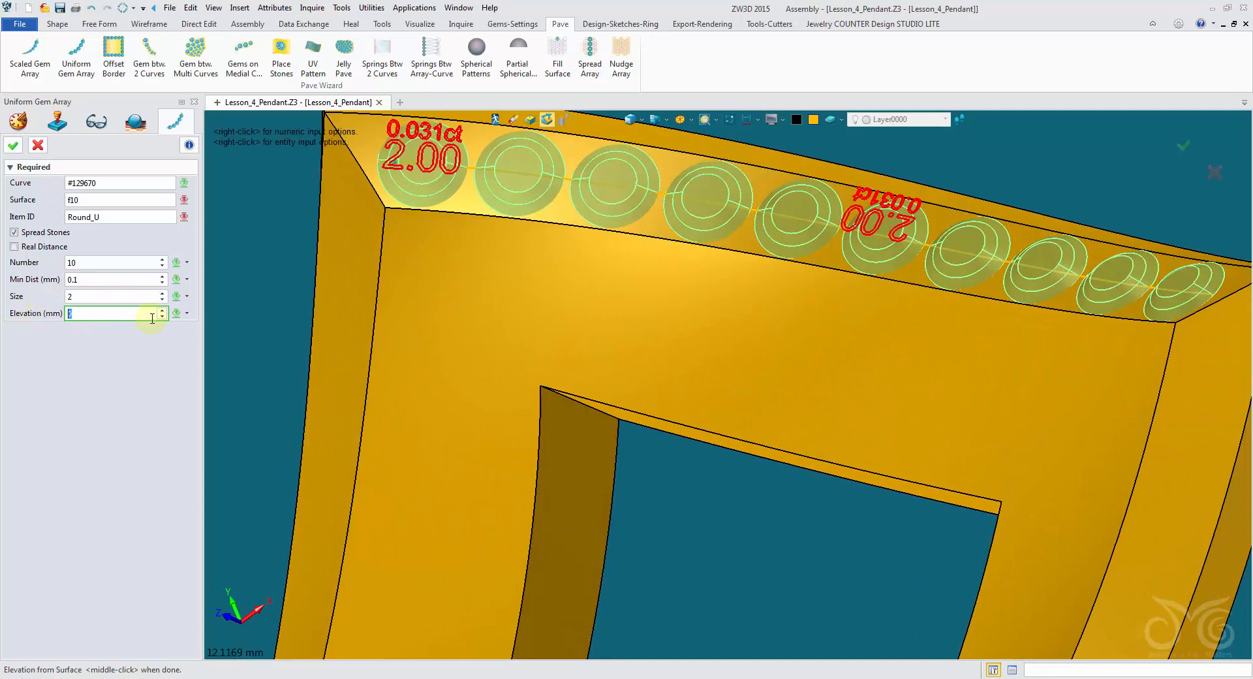
right_click(252, 304)
left_click(280, 359)
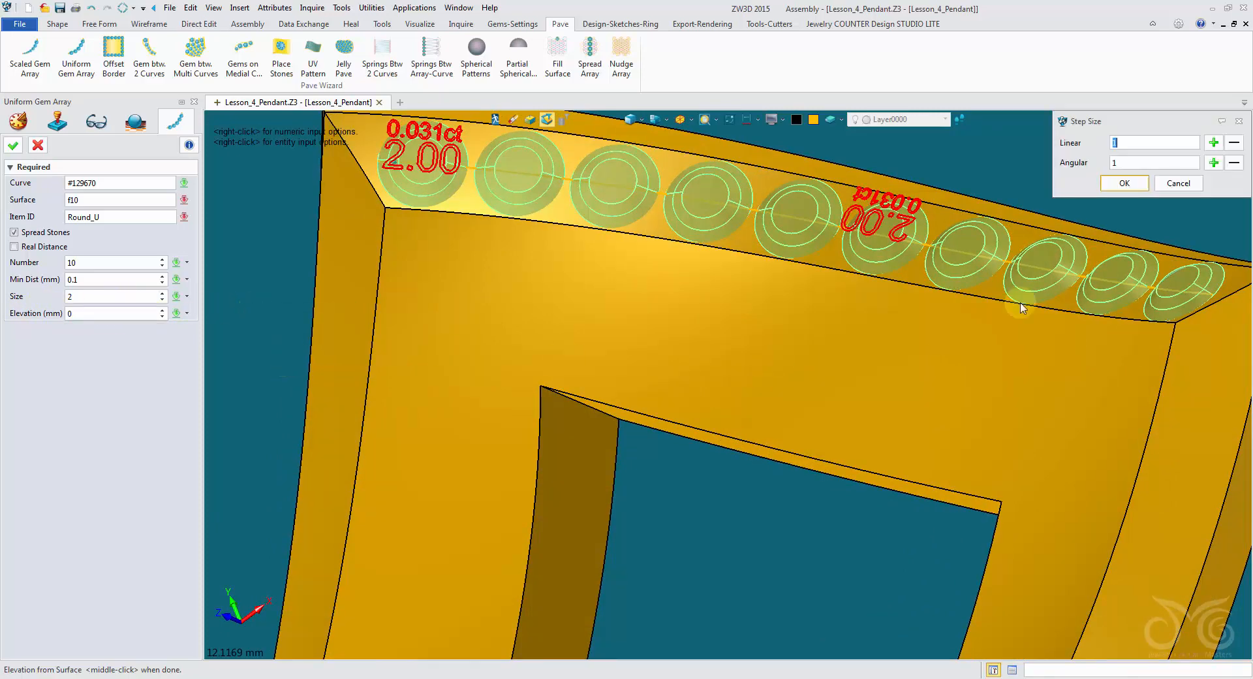
type("0.05")
left_click(1124, 185)
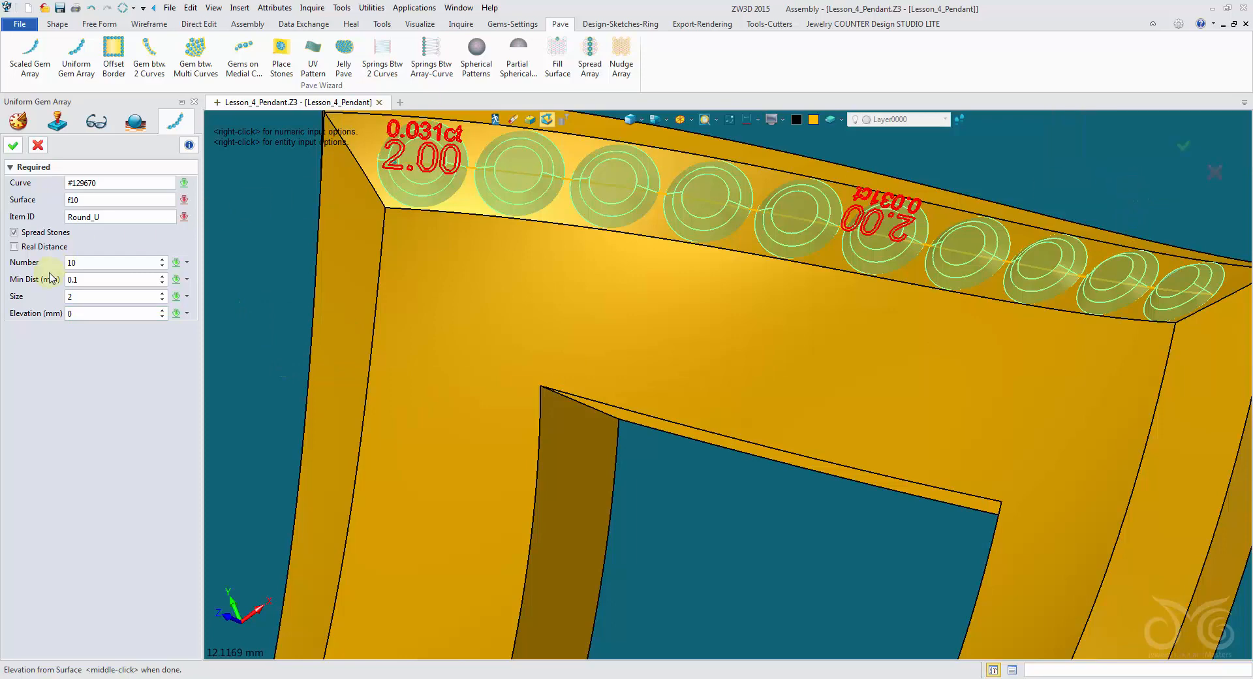
Step: Raise the stones' elevation above the bevel face to 0.2 mm and create the Uniform Gem Array
scroll(101, 316, "up", 4)
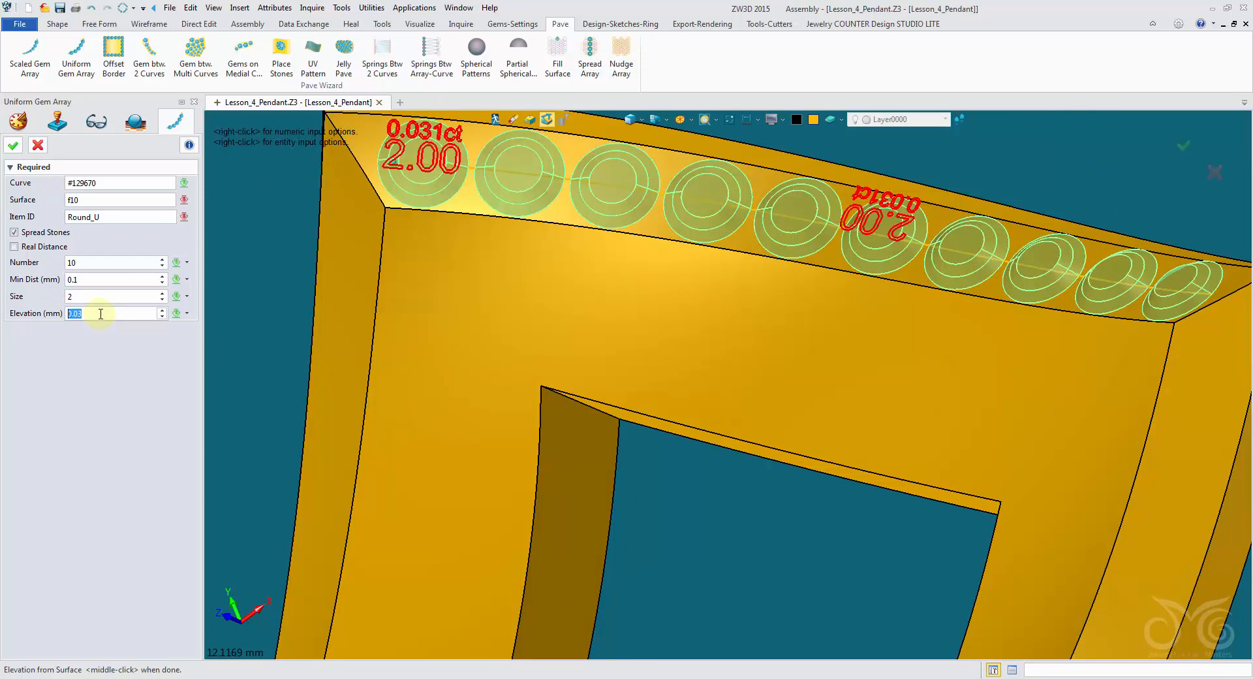
scroll(101, 315, "up", 7)
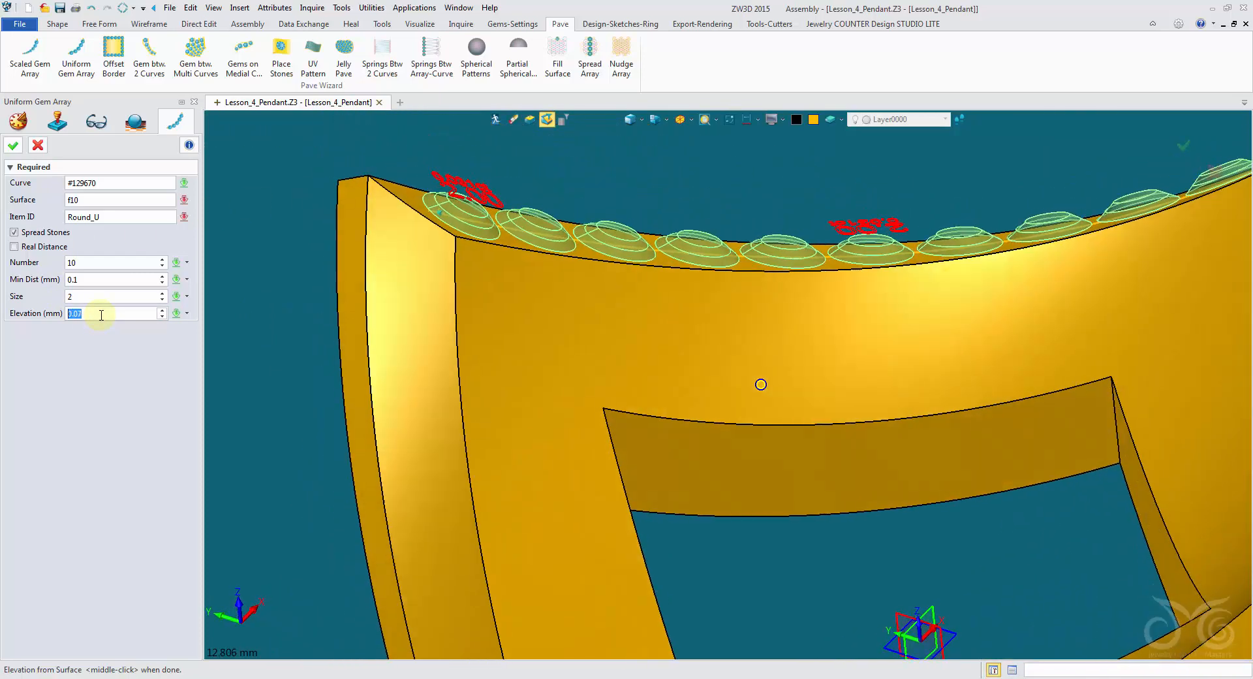
scroll(101, 315, "up", 9)
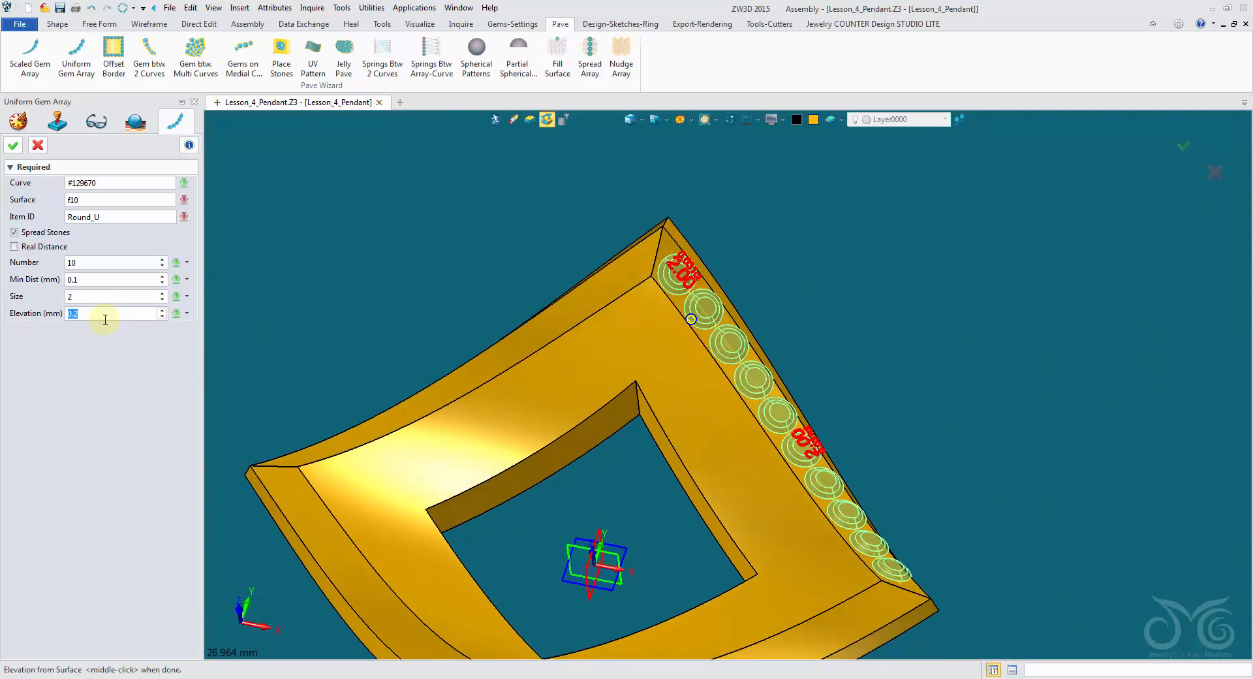
left_click(14, 145)
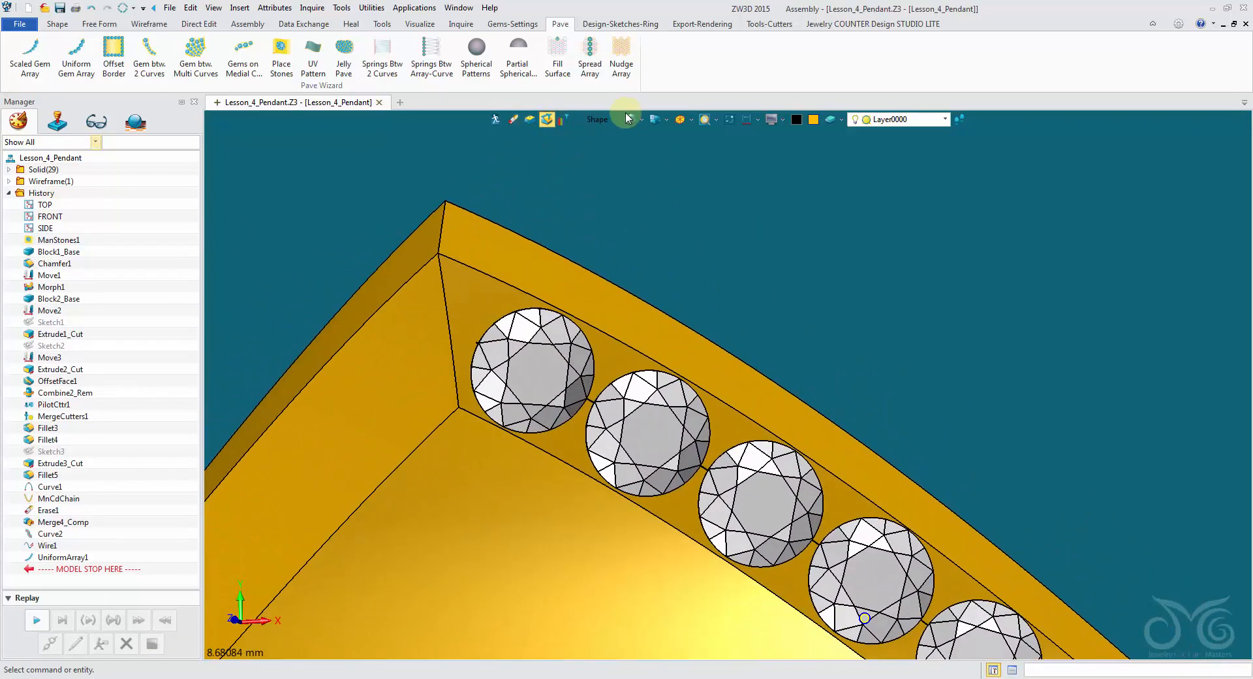
Step: Restrict picking to curves and erase the medial curve running beneath the gem array
left_click(627, 118)
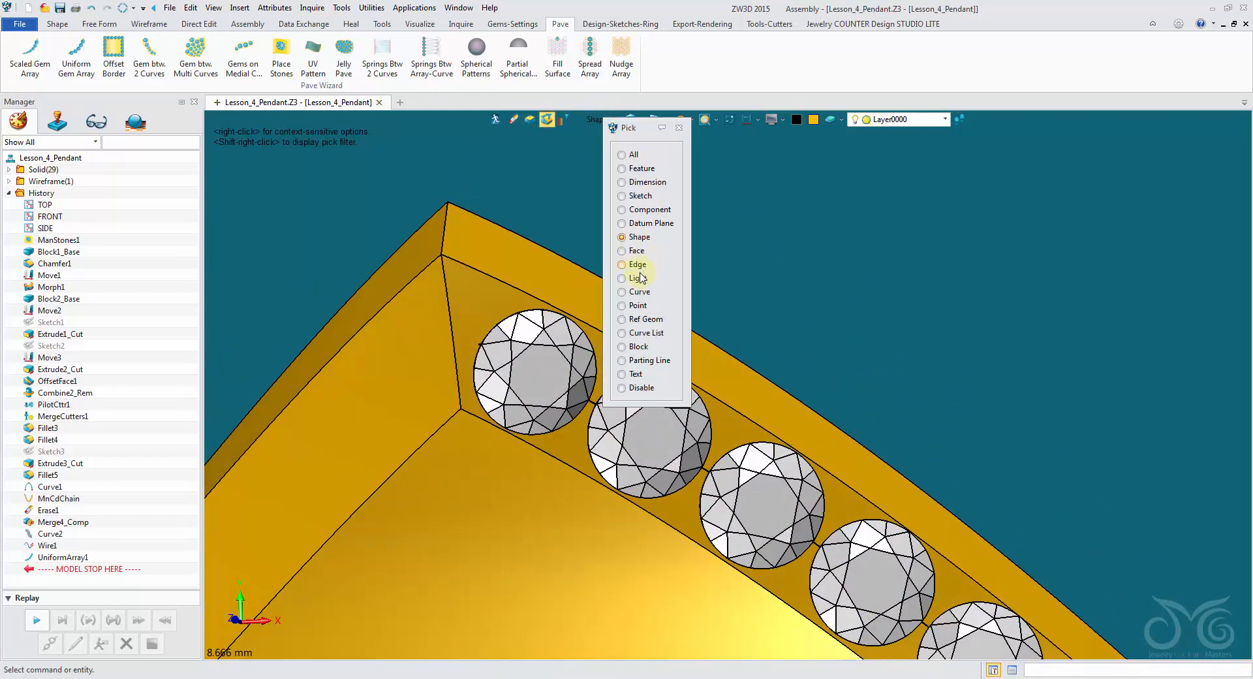
left_click(640, 293)
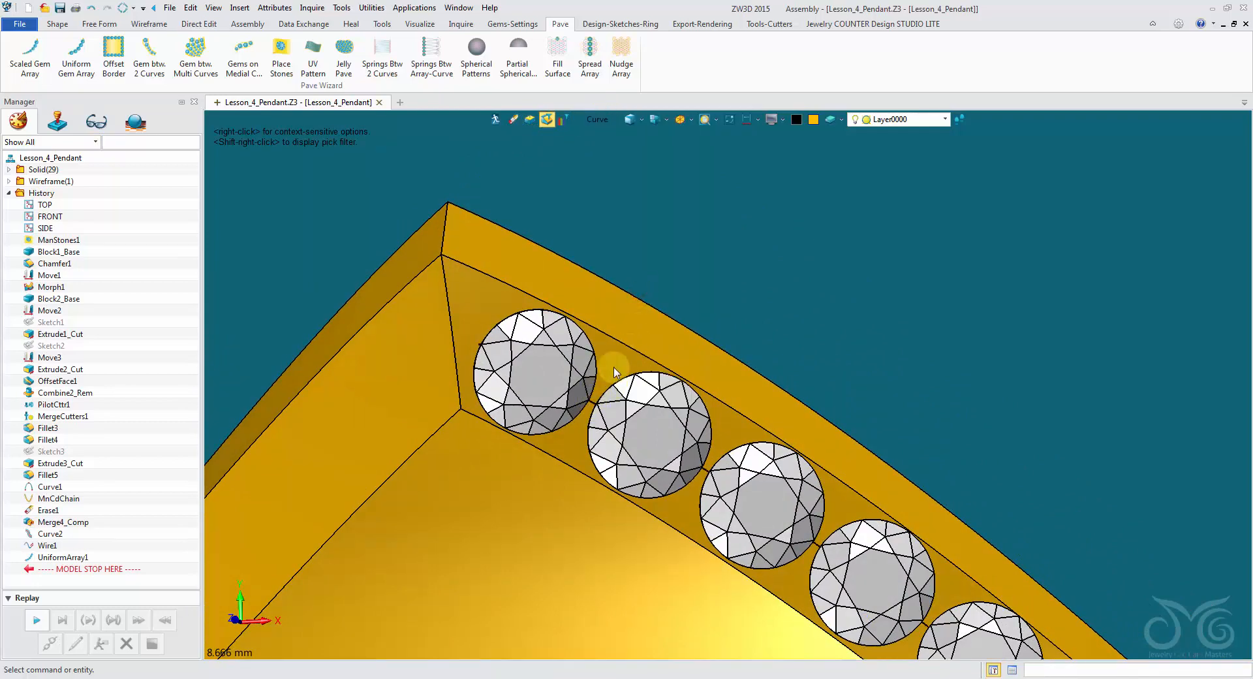
right_click(594, 405)
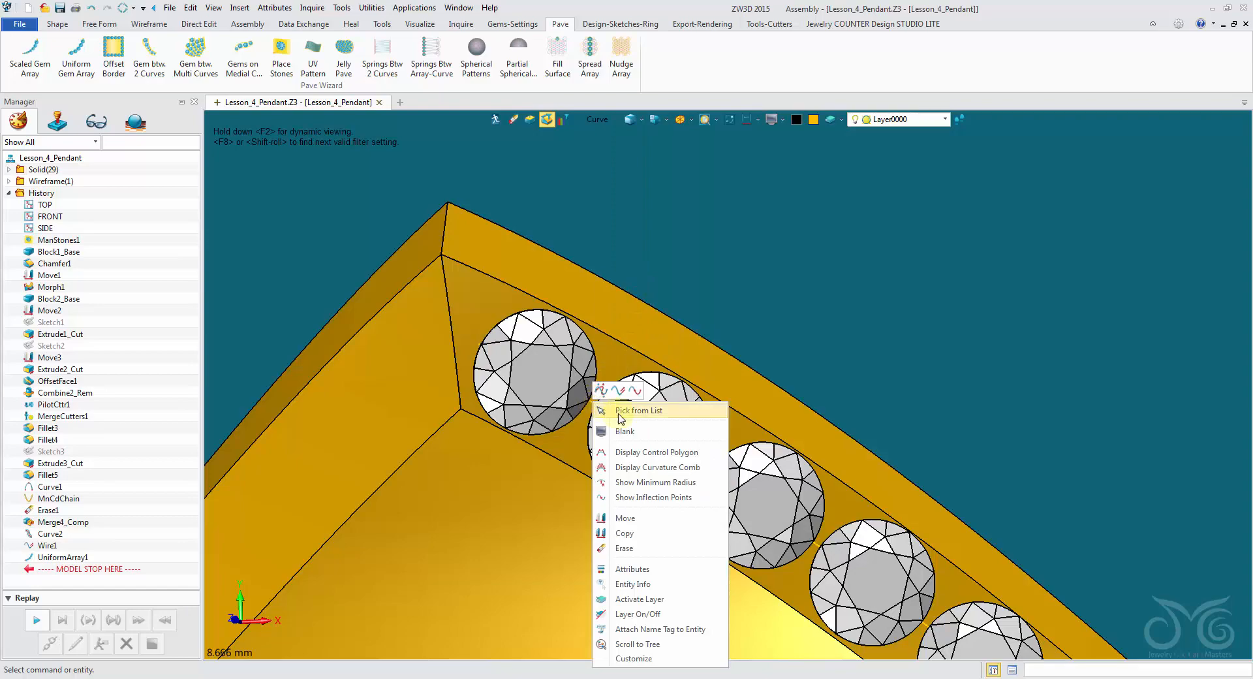
left_click(662, 548)
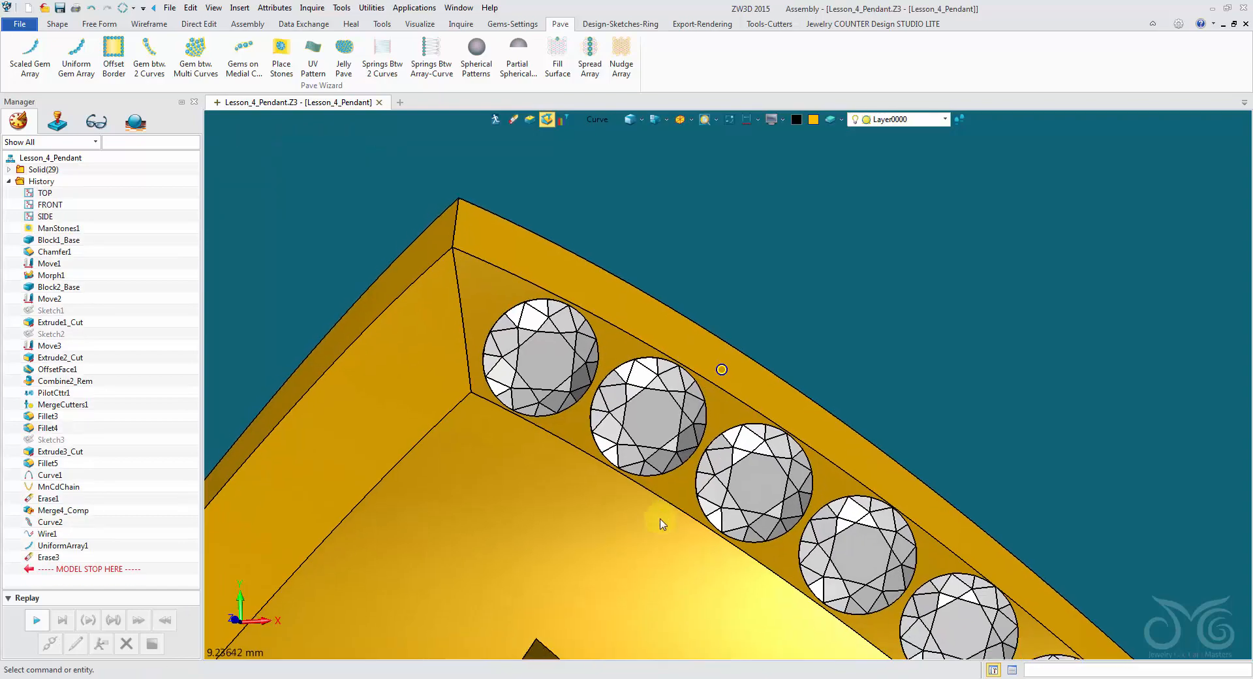
Step: Start Uniform Prongs and pick the gem array feature as the stones, using the Feature pick filter
scroll(661, 516, "down", 5)
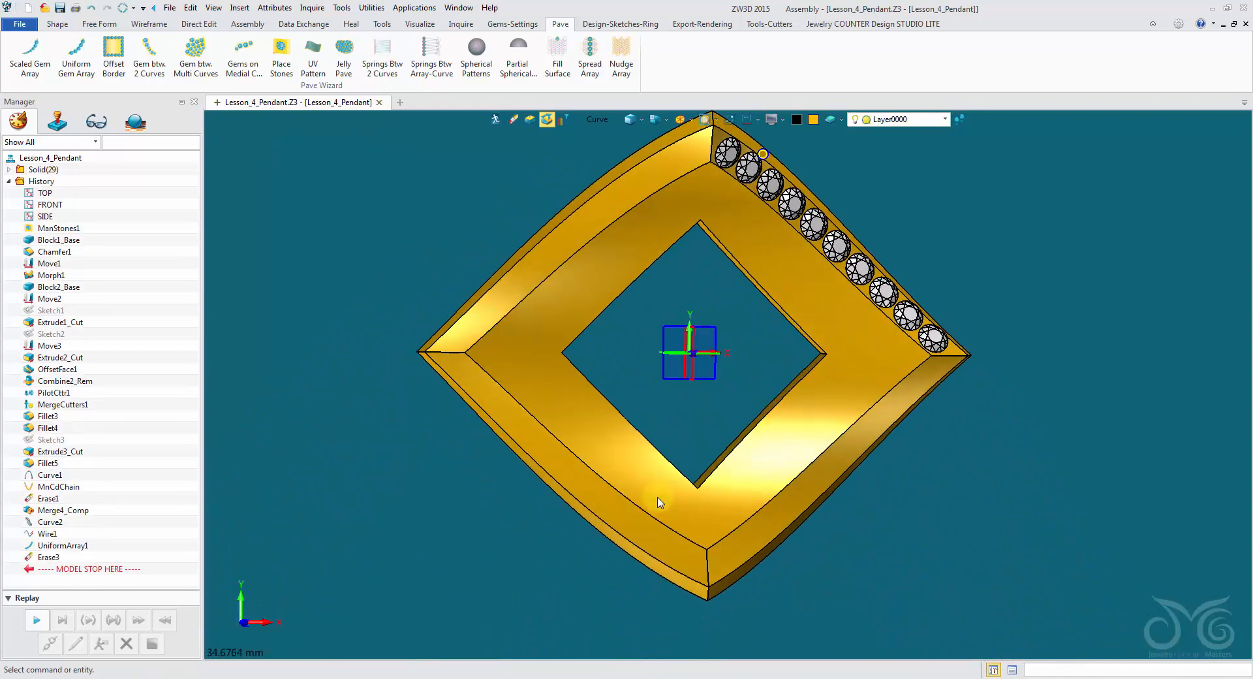
right_click_drag(661, 503, 455, 384)
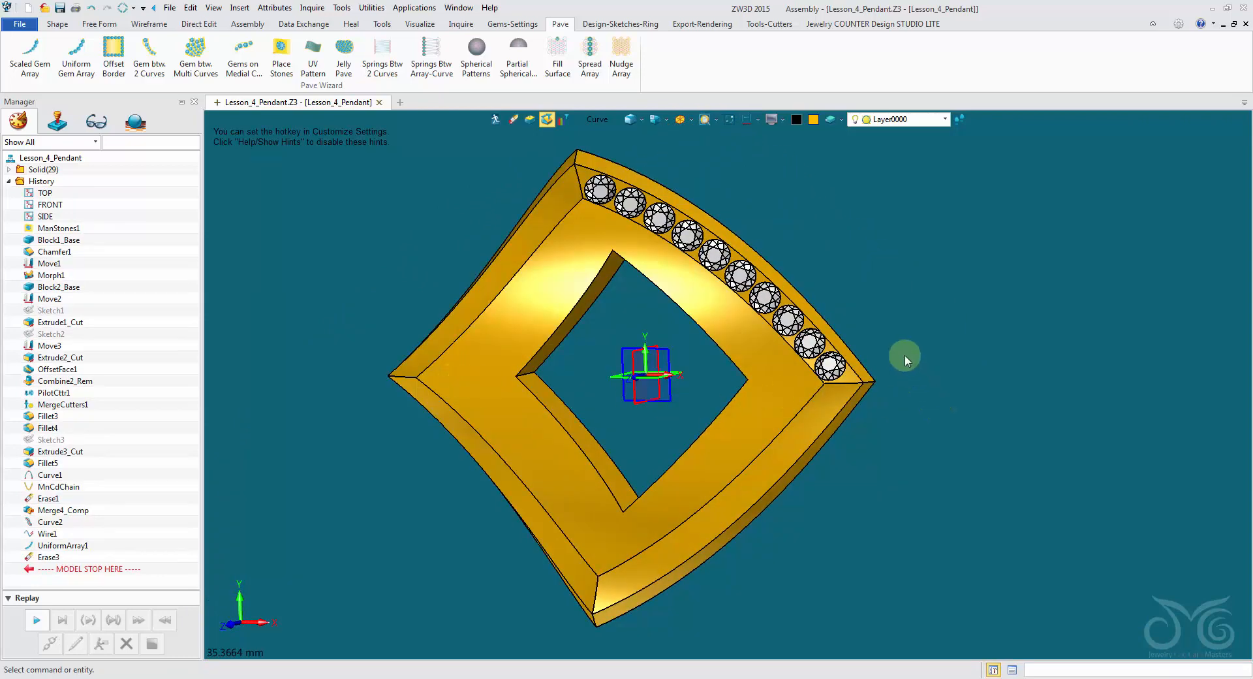
right_click_drag(818, 352, 817, 349)
scroll(833, 307, "down", 3)
right_click_drag(833, 307, 833, 307)
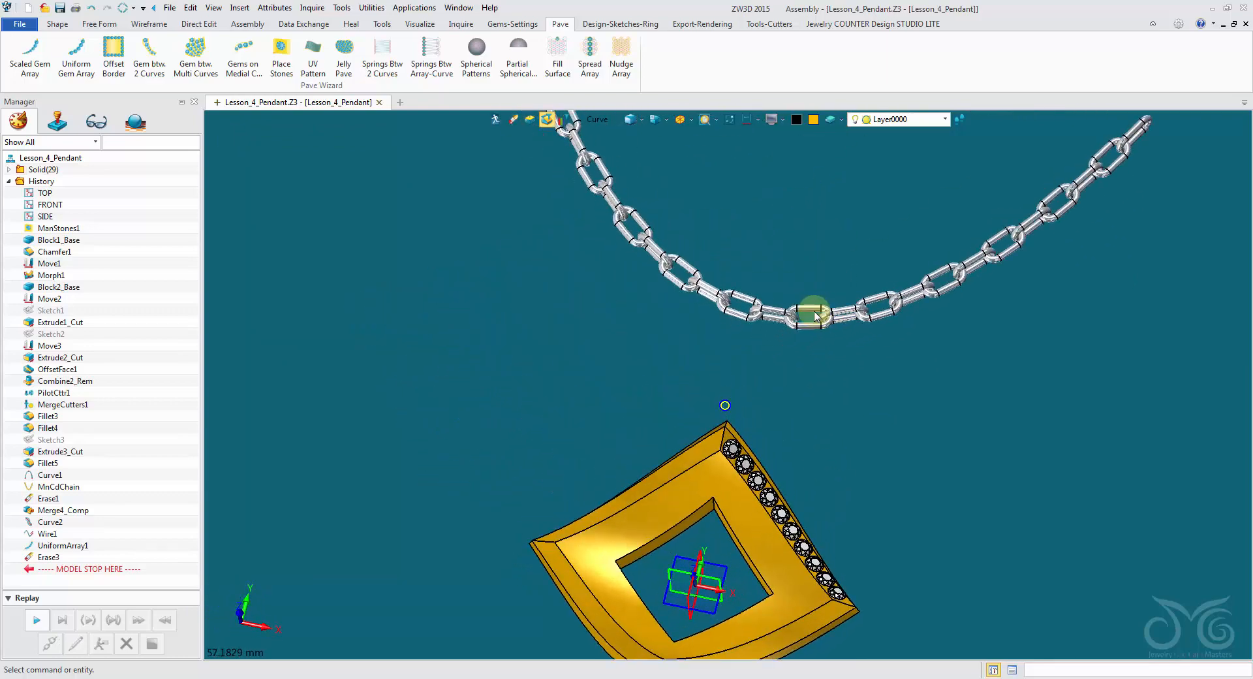
left_click(529, 25)
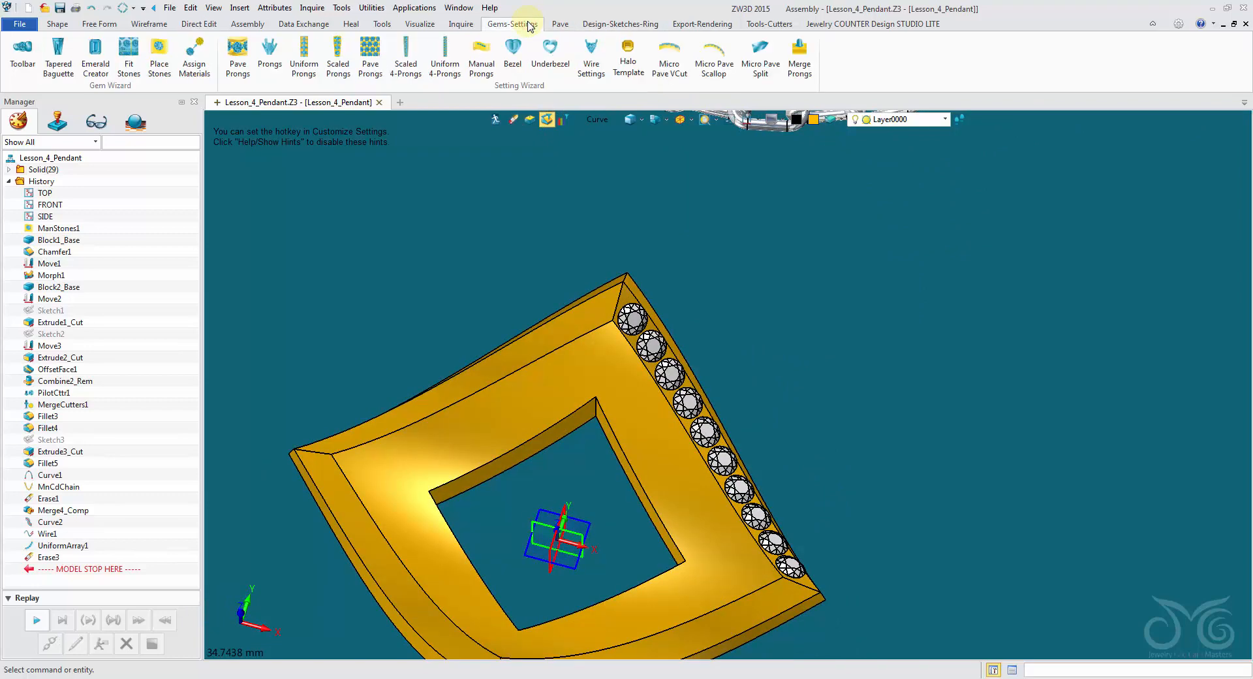
left_click(304, 66)
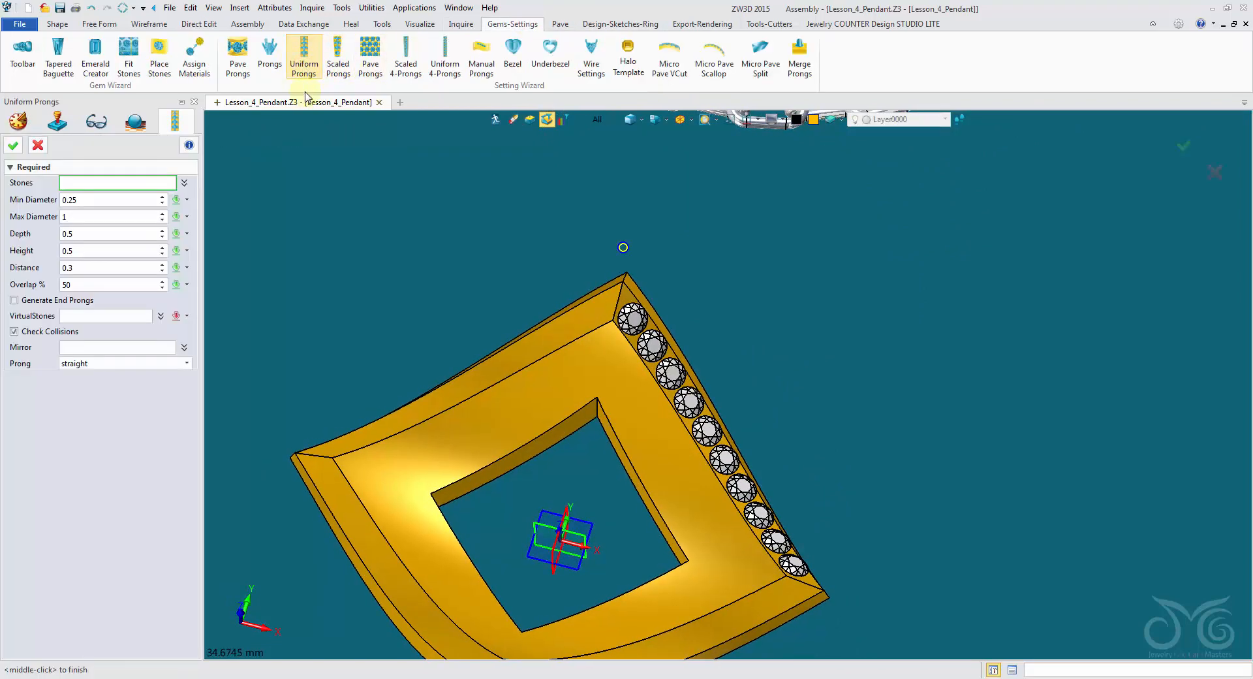
left_click(605, 123)
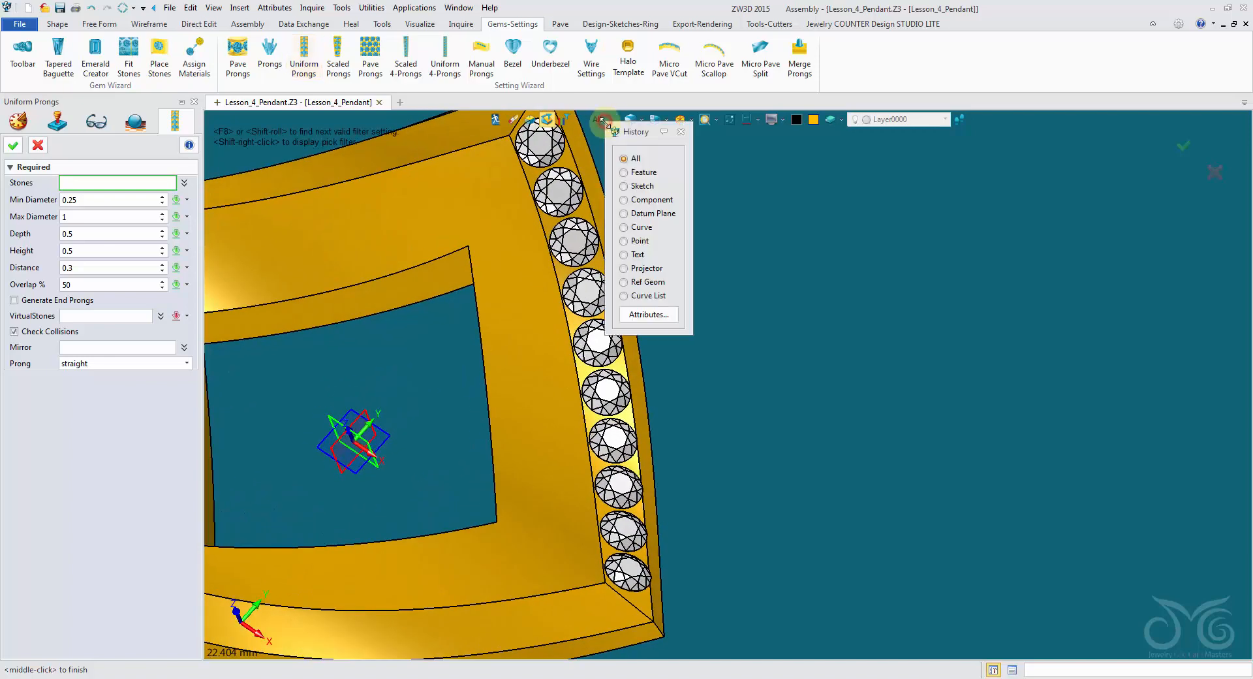
left_click(634, 172)
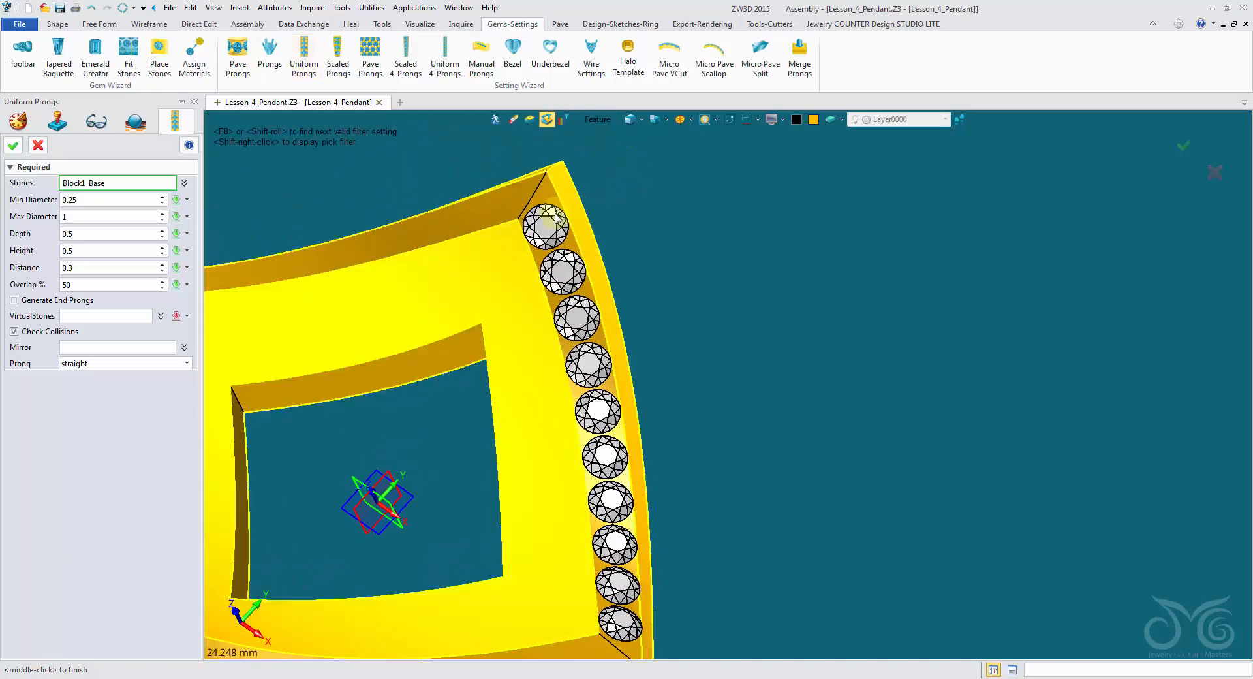
left_click(552, 225)
scroll(542, 224, "up", 8)
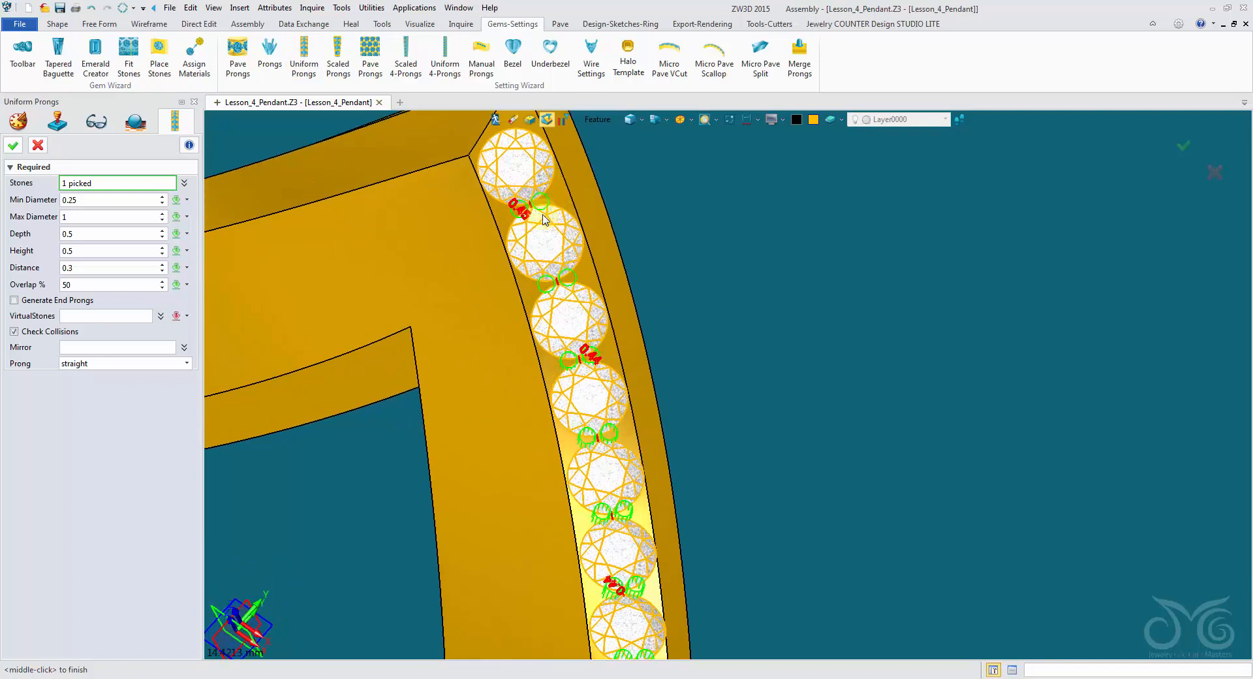
Step: Set the prongs' overlap to 30%, distance to 0.6 and height to 0.35, create them and dismiss the Tweak Tool
left_click(521, 224)
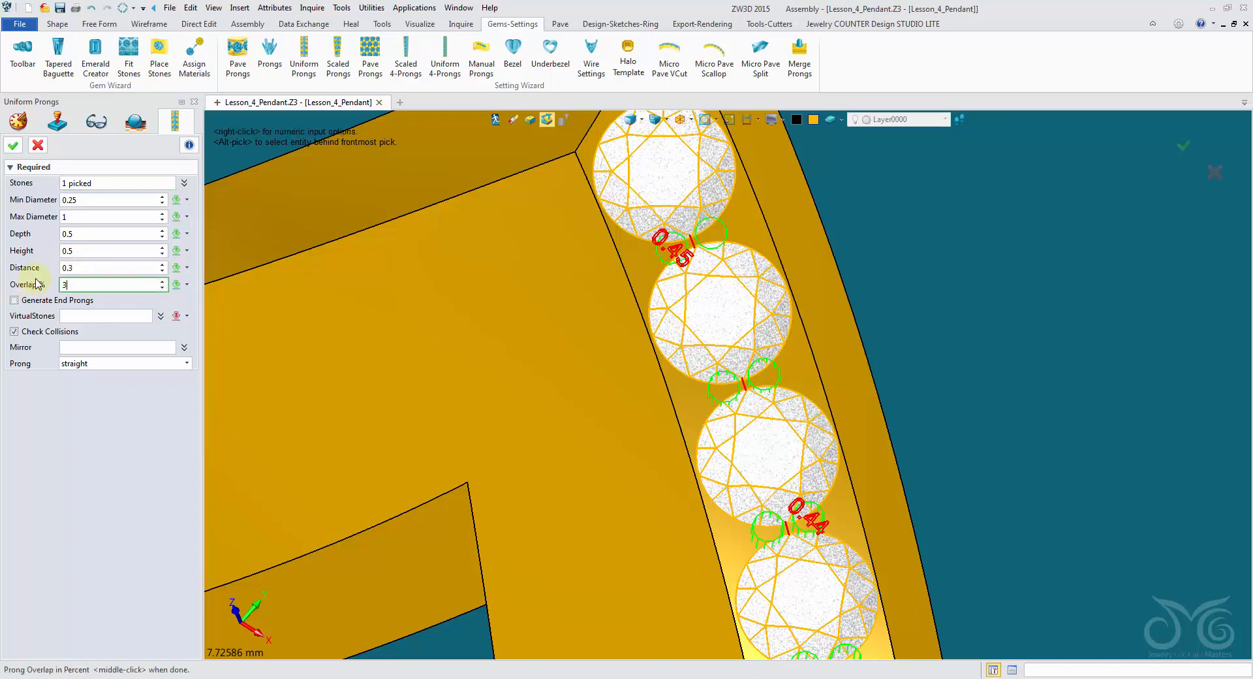
left_click(93, 268)
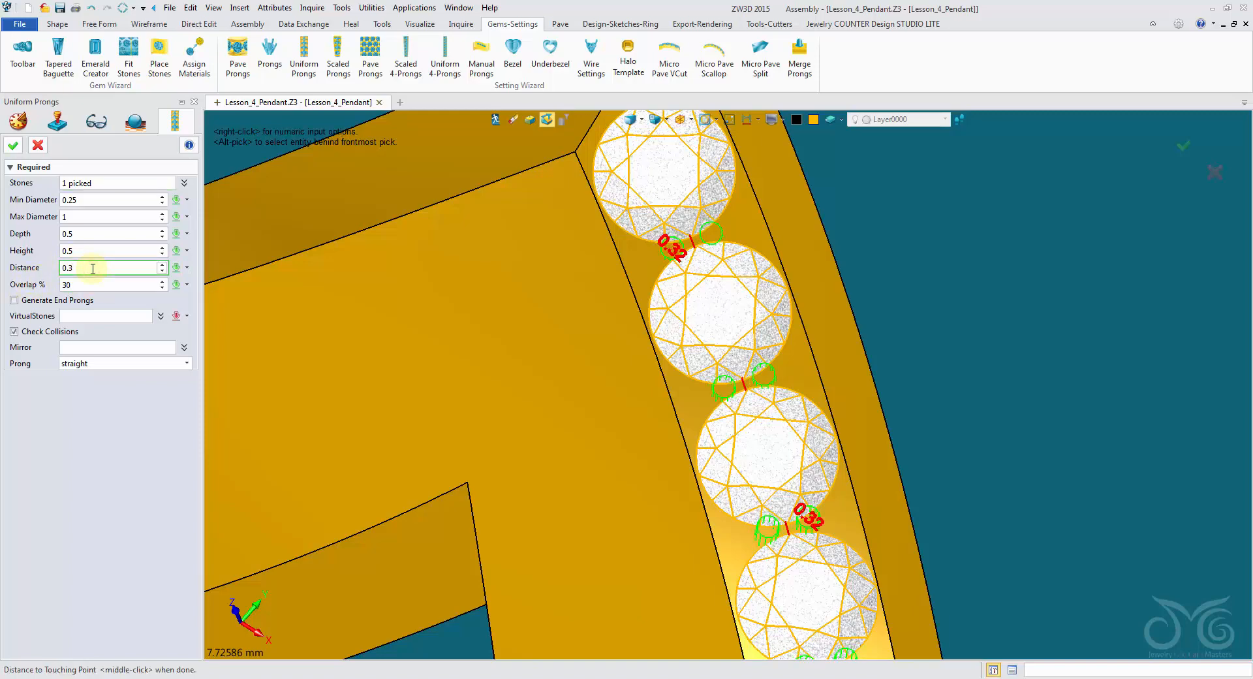
scroll(93, 269, "up", 7)
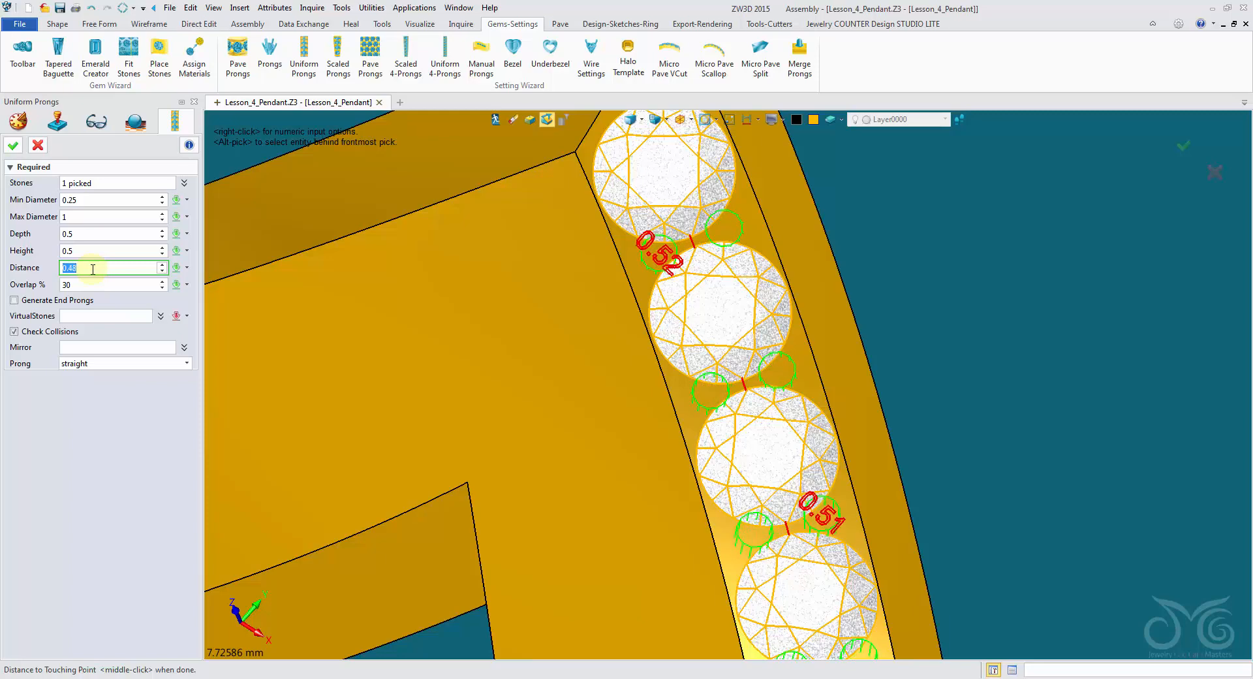
scroll(93, 269, "up", 7)
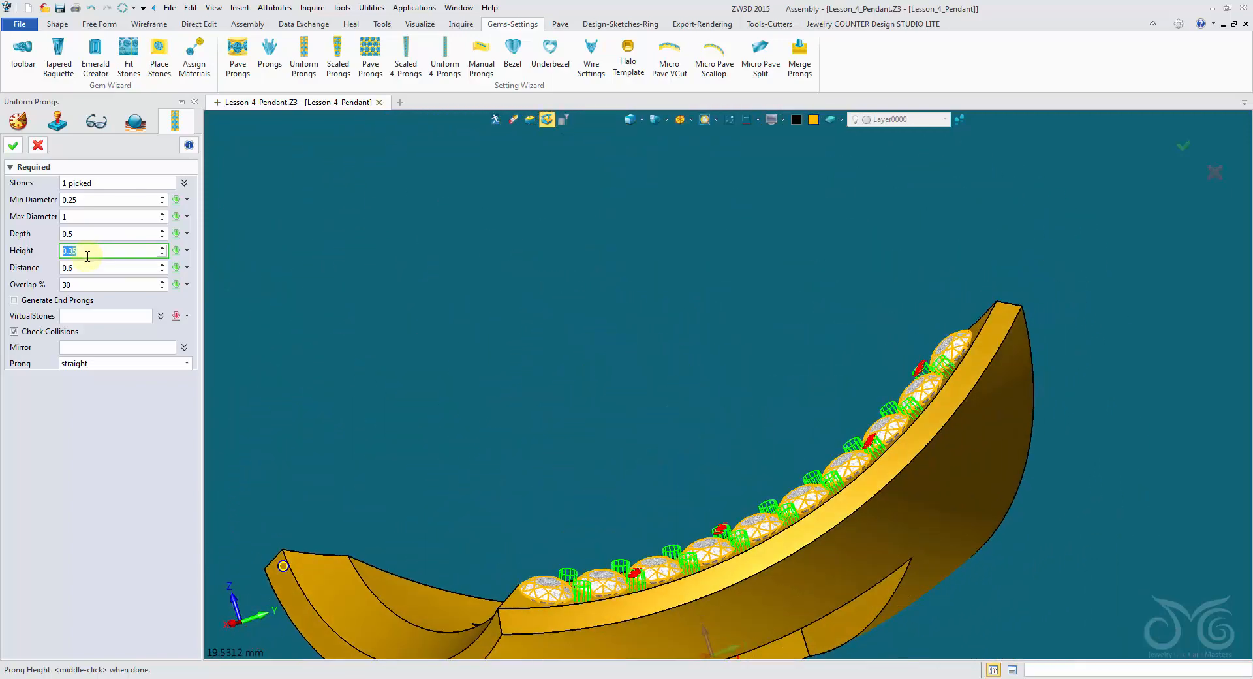
left_click(24, 149)
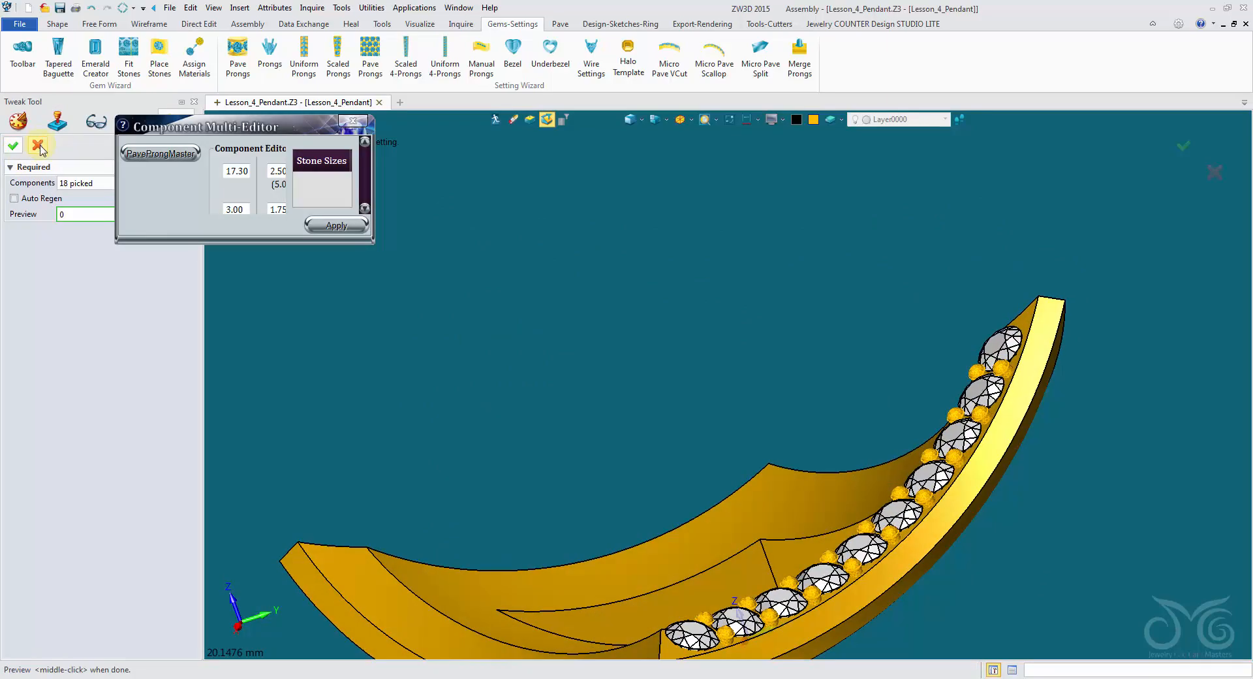
left_click(38, 147)
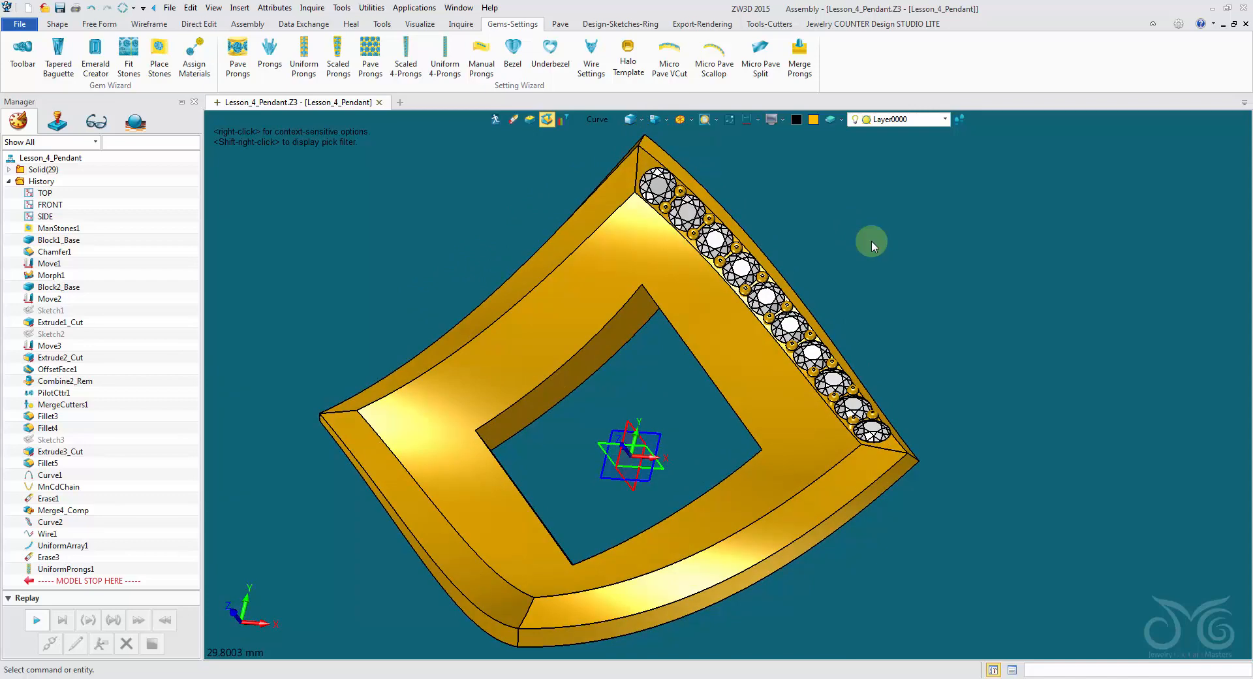
Step: Redefine the Uniform Prongs to mirror across both vertical datum planes onto the frame's other three sides, and dismiss the Tweak Tool
right_click(869, 241)
left_click(875, 231)
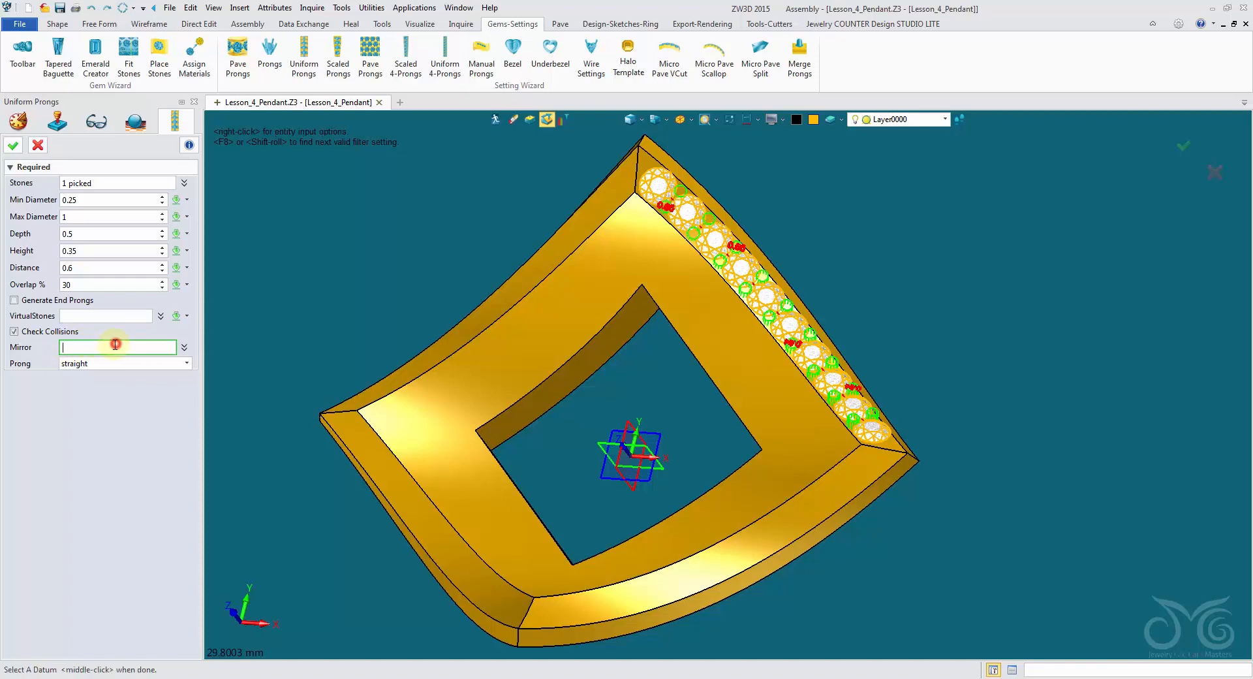
left_click(612, 500)
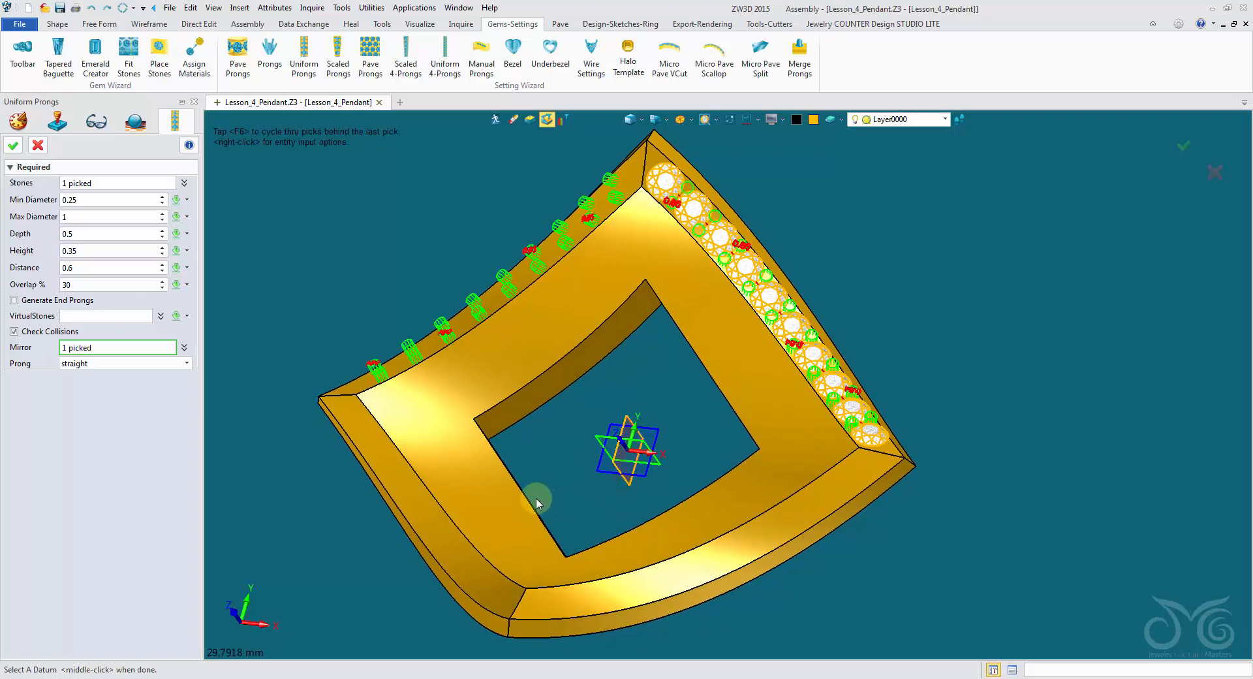
middle_click_drag(536, 503, 548, 457)
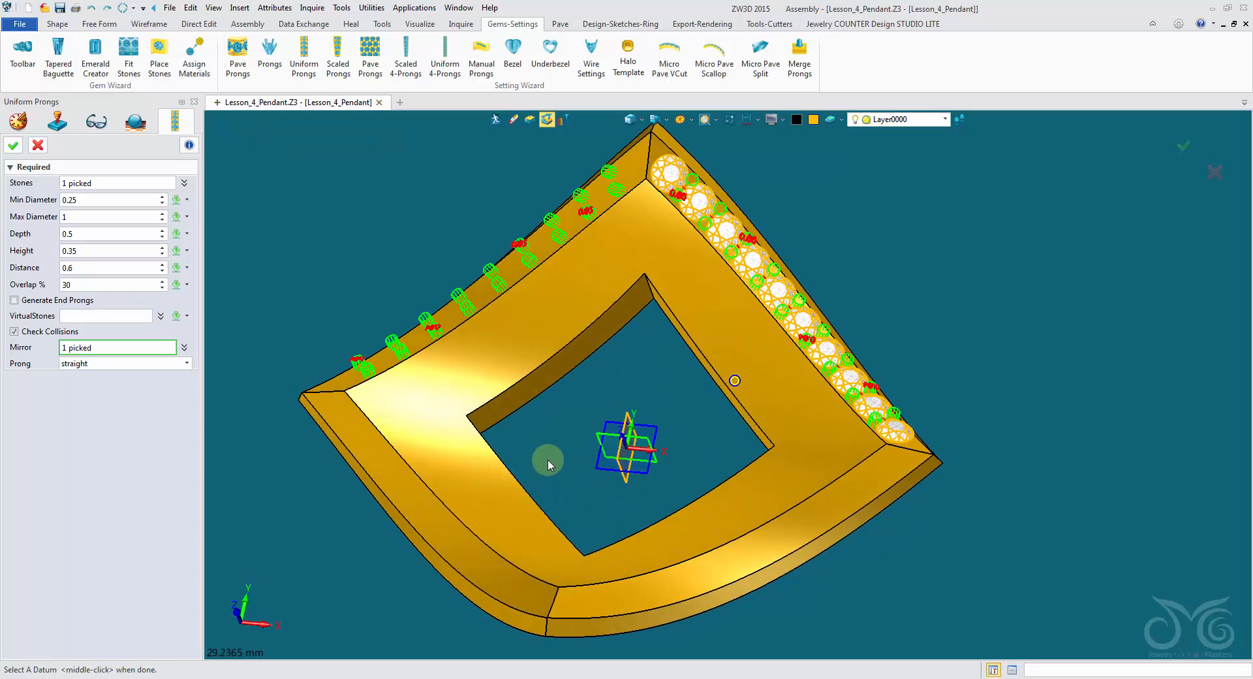
left_click(593, 430)
middle_click(594, 431)
mouse_move(463, 481)
right_mouse_down()
mouse_move(514, 414)
mouse_move(538, 431)
mouse_move(554, 400)
mouse_move(368, 320)
right_mouse_up()
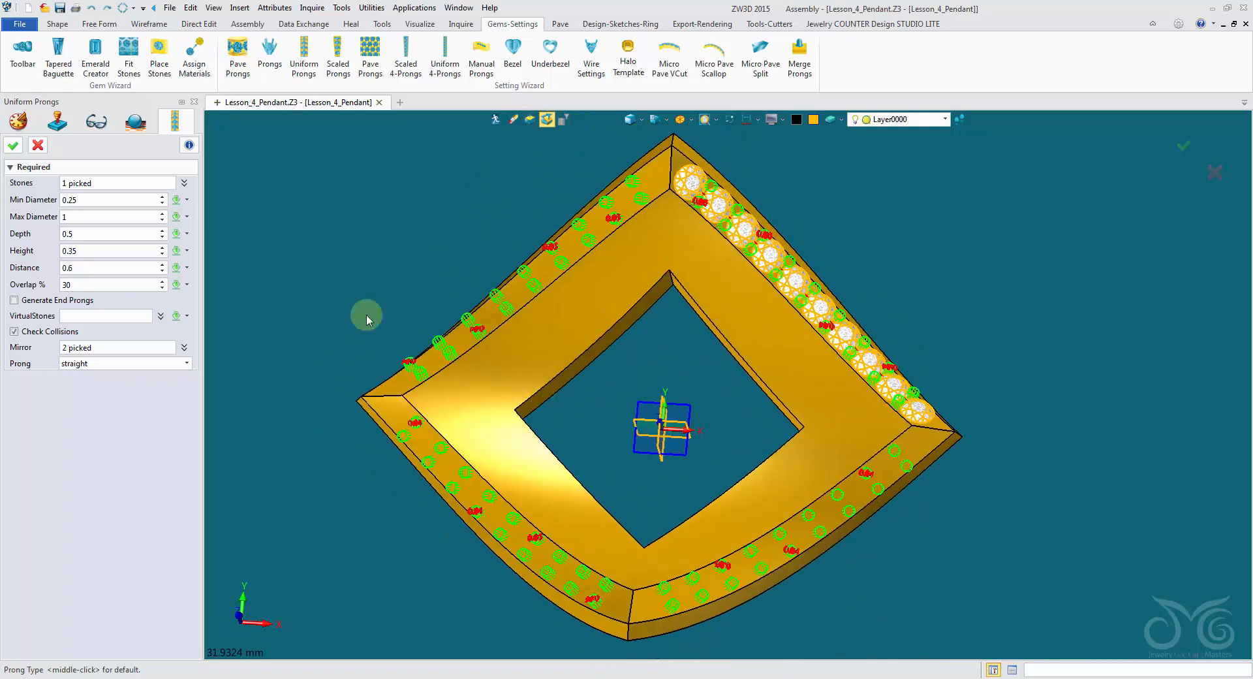
left_click(13, 146)
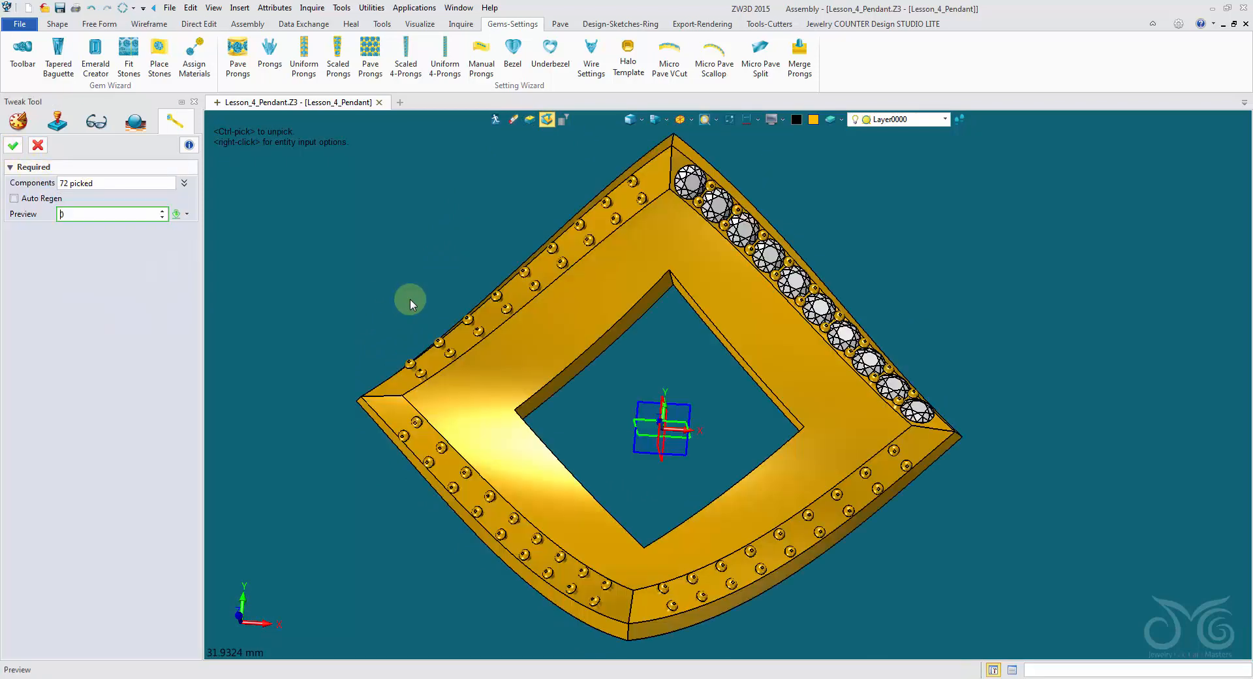
left_click(38, 146)
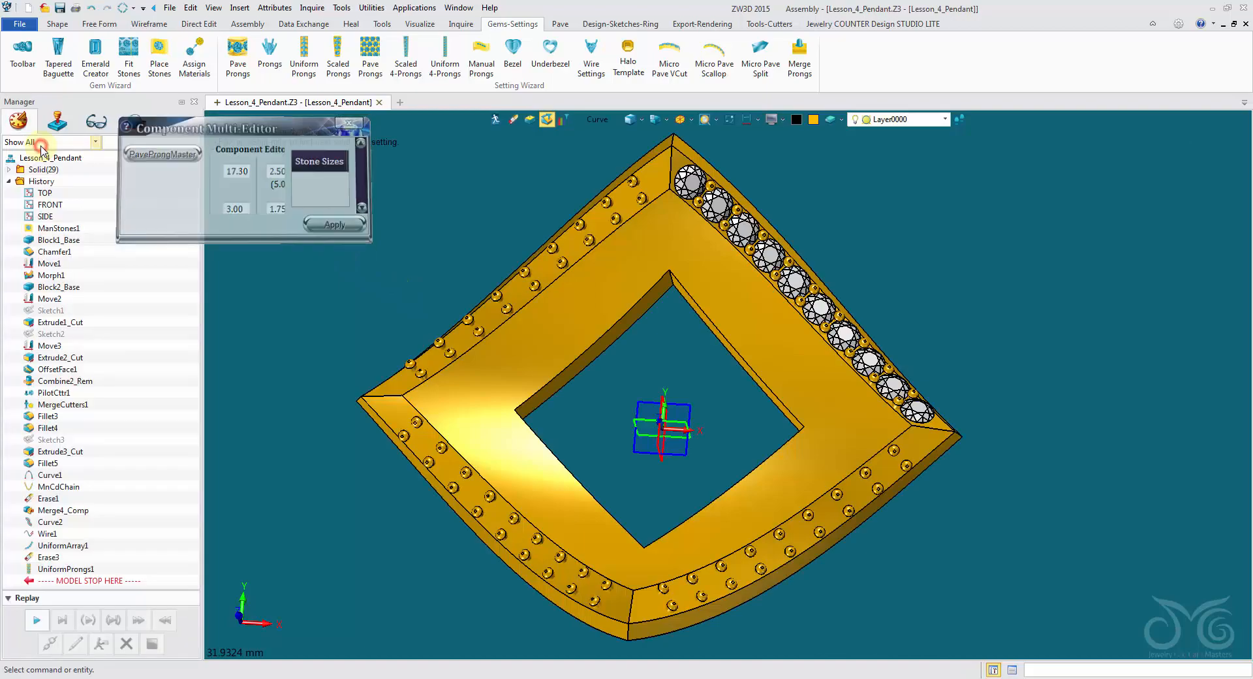
Step: Start a Straight Chamfered Cutter and pick the gem array as its stones
right_click_drag(215, 192, 344, 224)
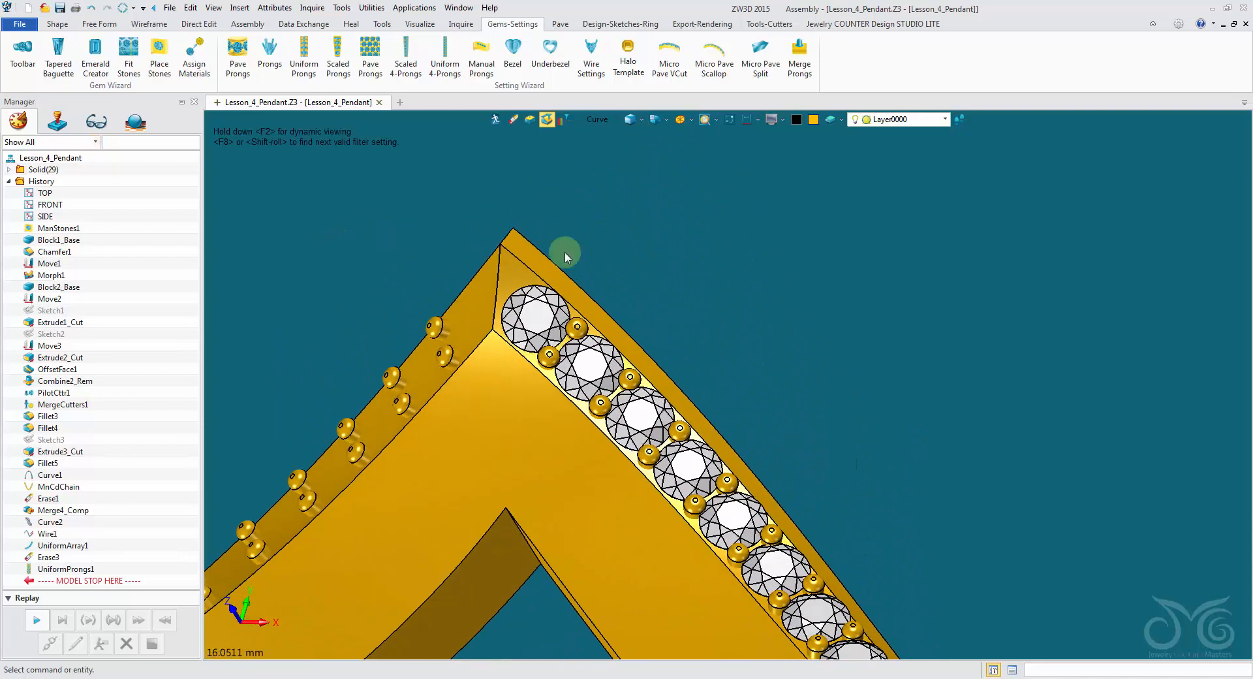
left_click(771, 25)
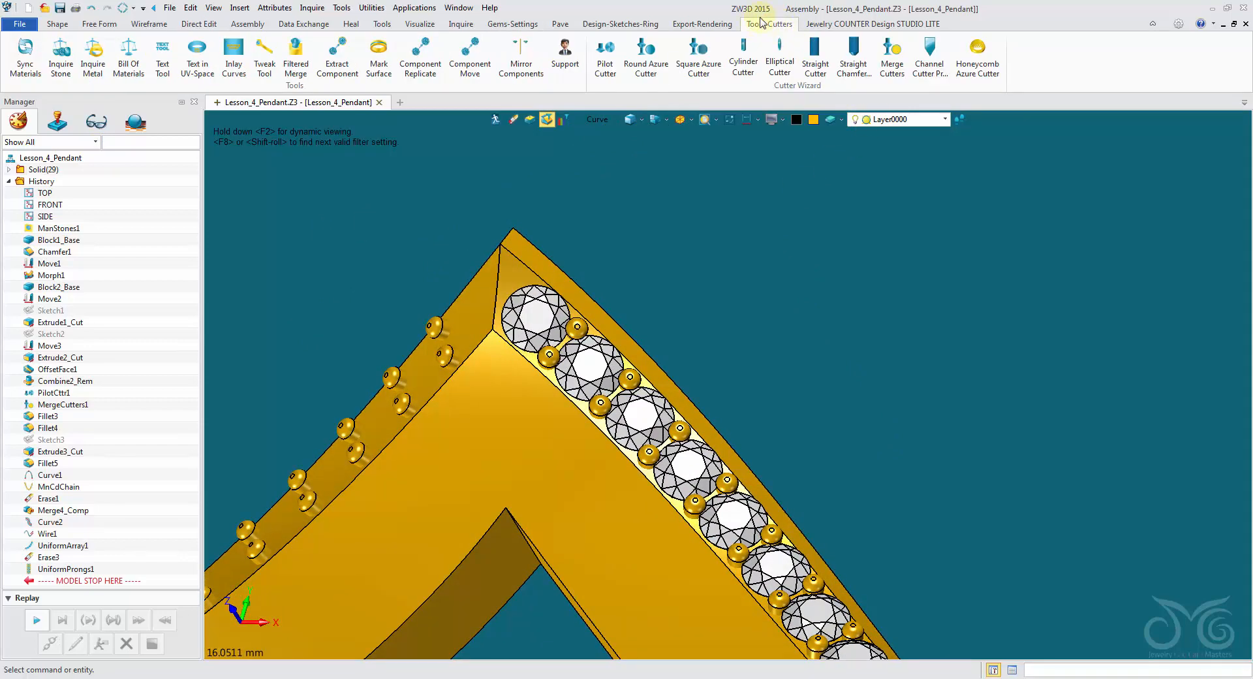
left_click(853, 68)
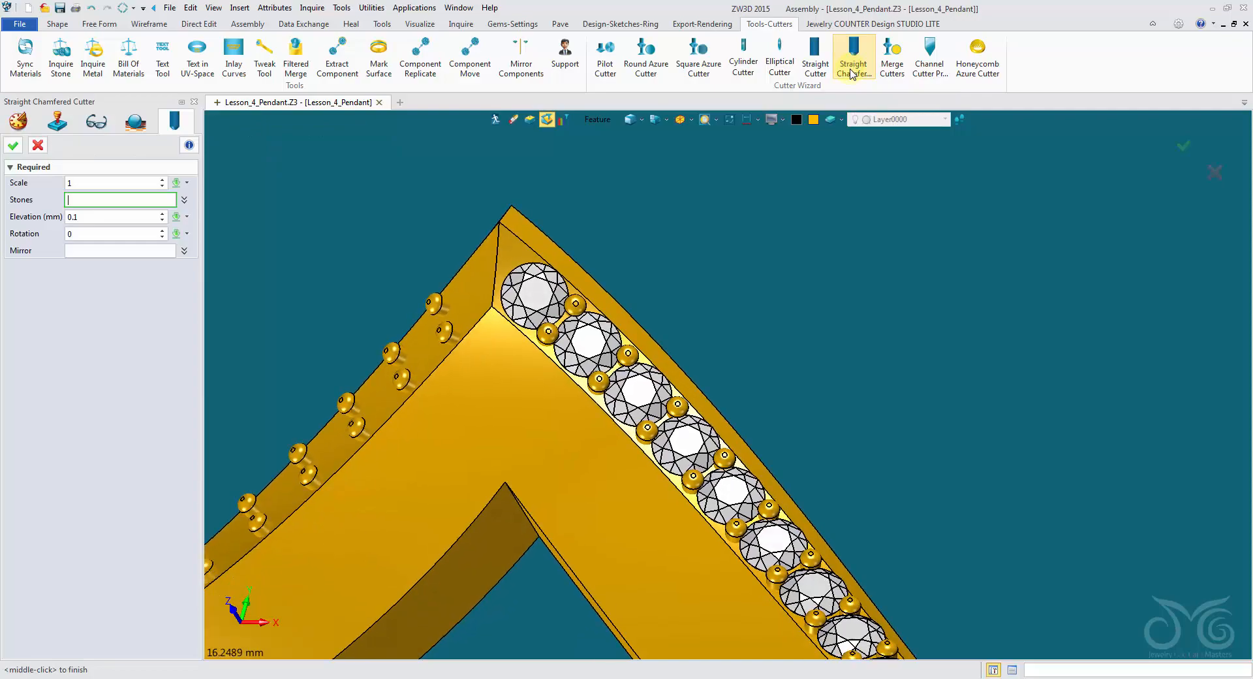
left_click(674, 188)
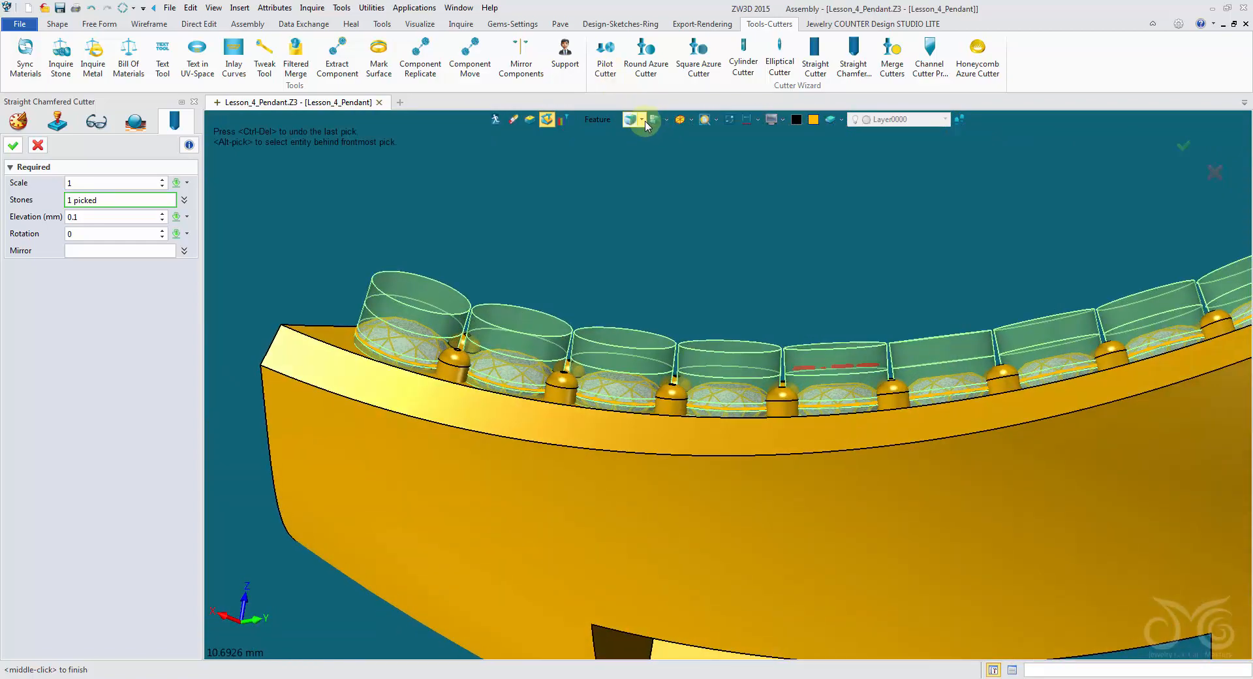
Step: Switch the display to Wireframe and examine how the cutters fit around the stones and the frame
left_click(645, 122)
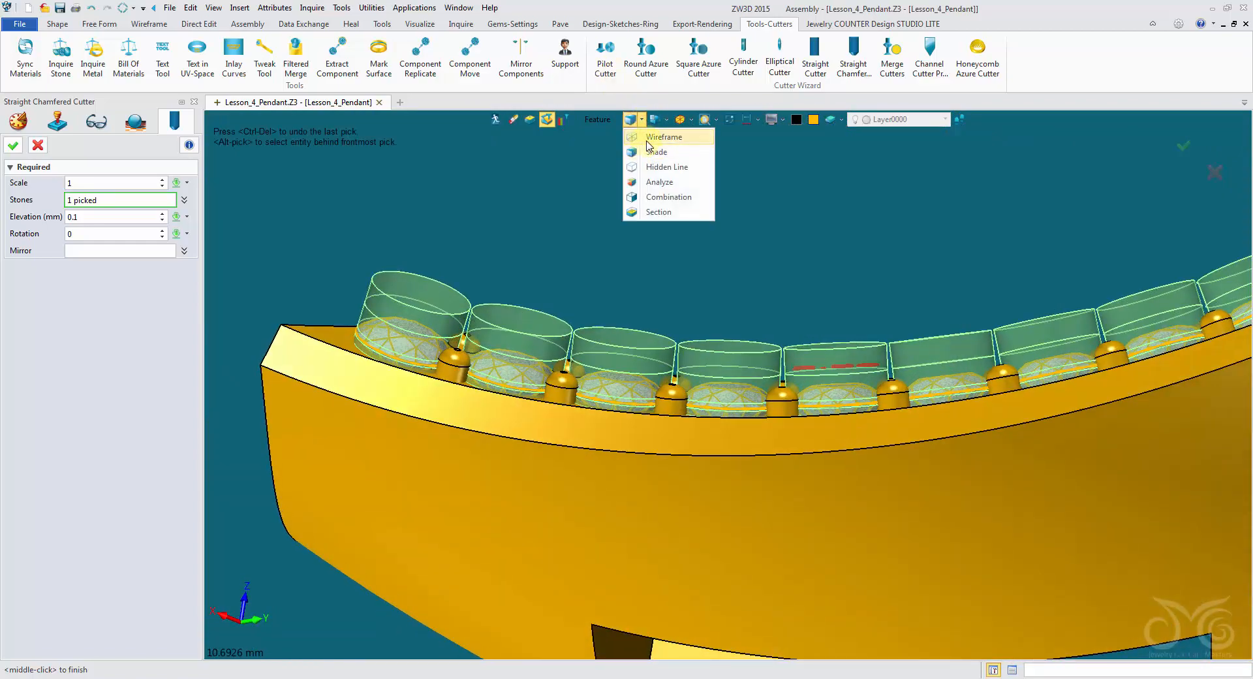
left_click(649, 143)
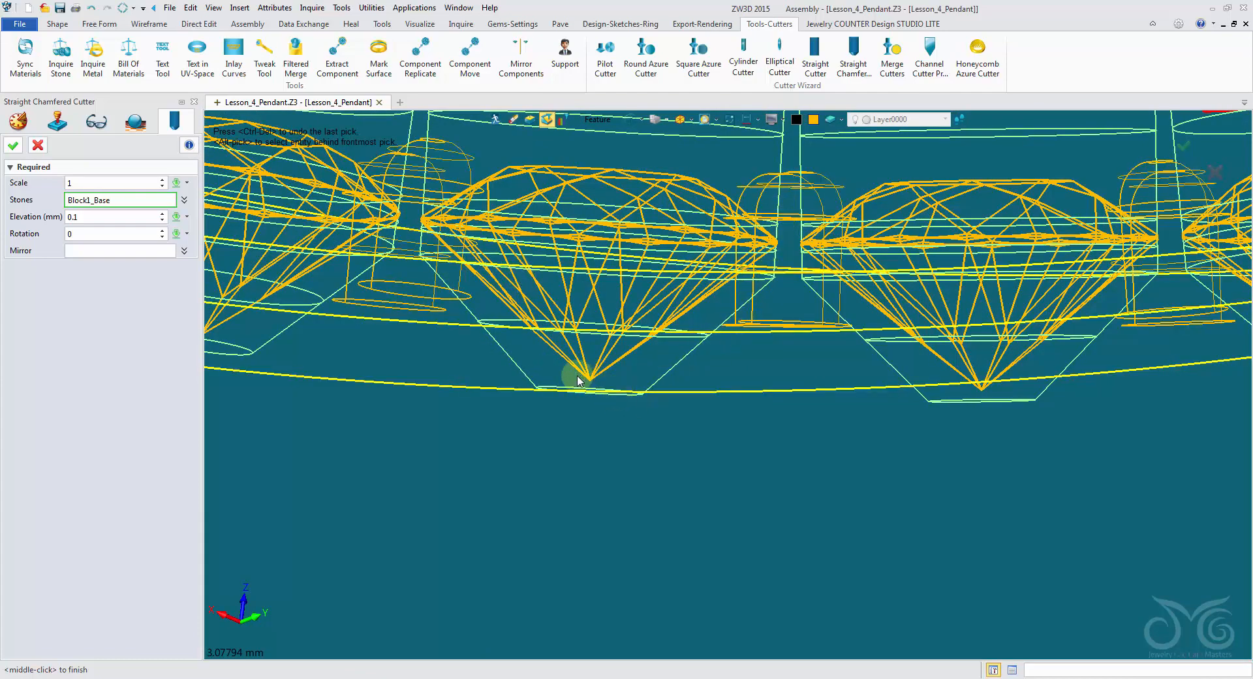
right_click_drag(577, 376, 577, 386)
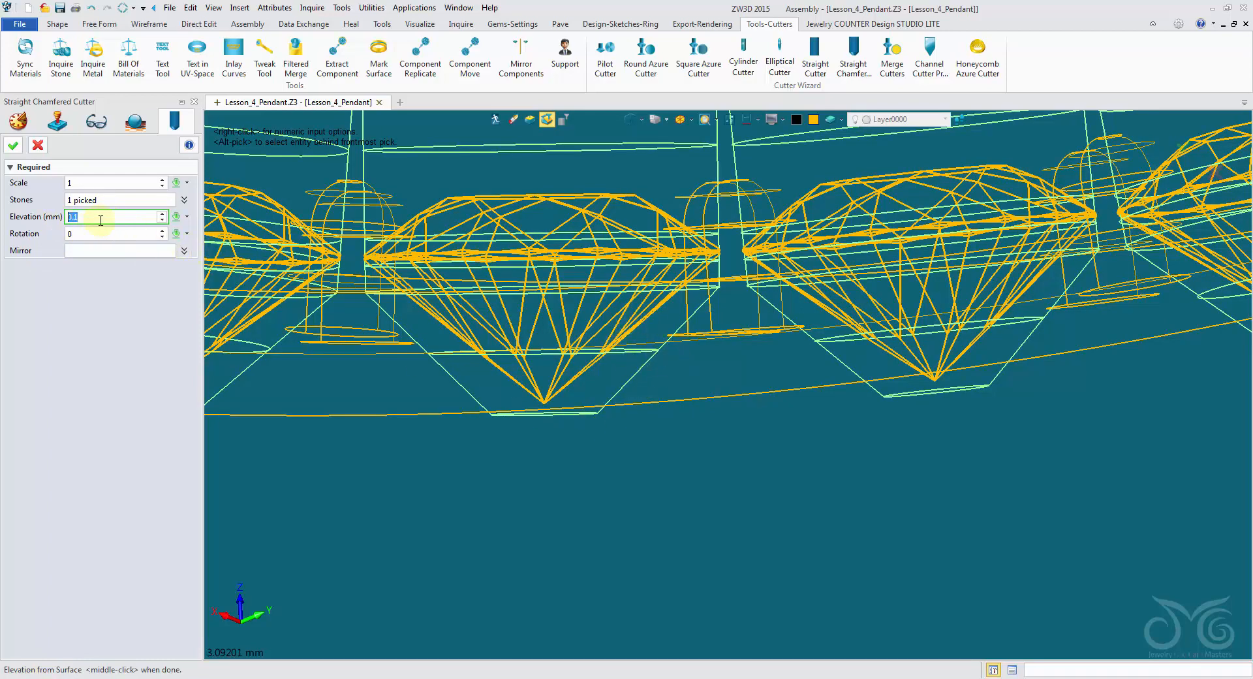
Step: Set the chamfered cutters' elevation to 0.12 mm and create them for the gem array
type("1")
key("Return")
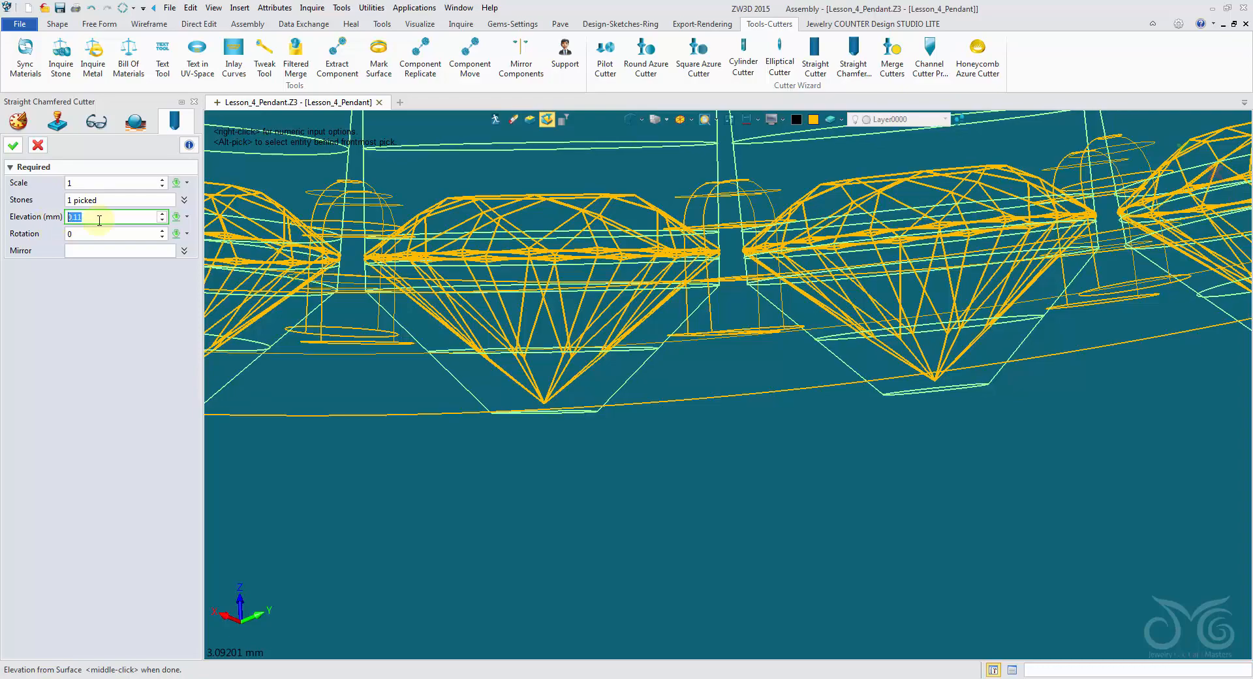
scroll(99, 221, "up", 1)
scroll(99, 220, "up", 1)
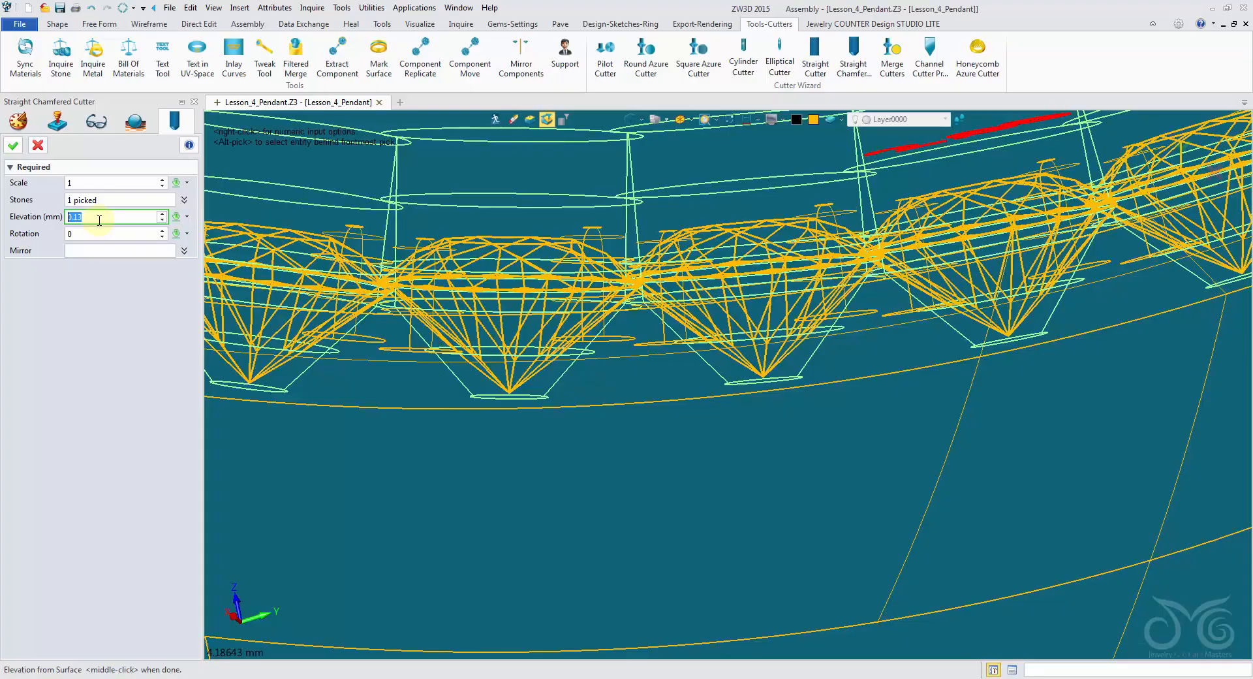
scroll(100, 220, "down", 1)
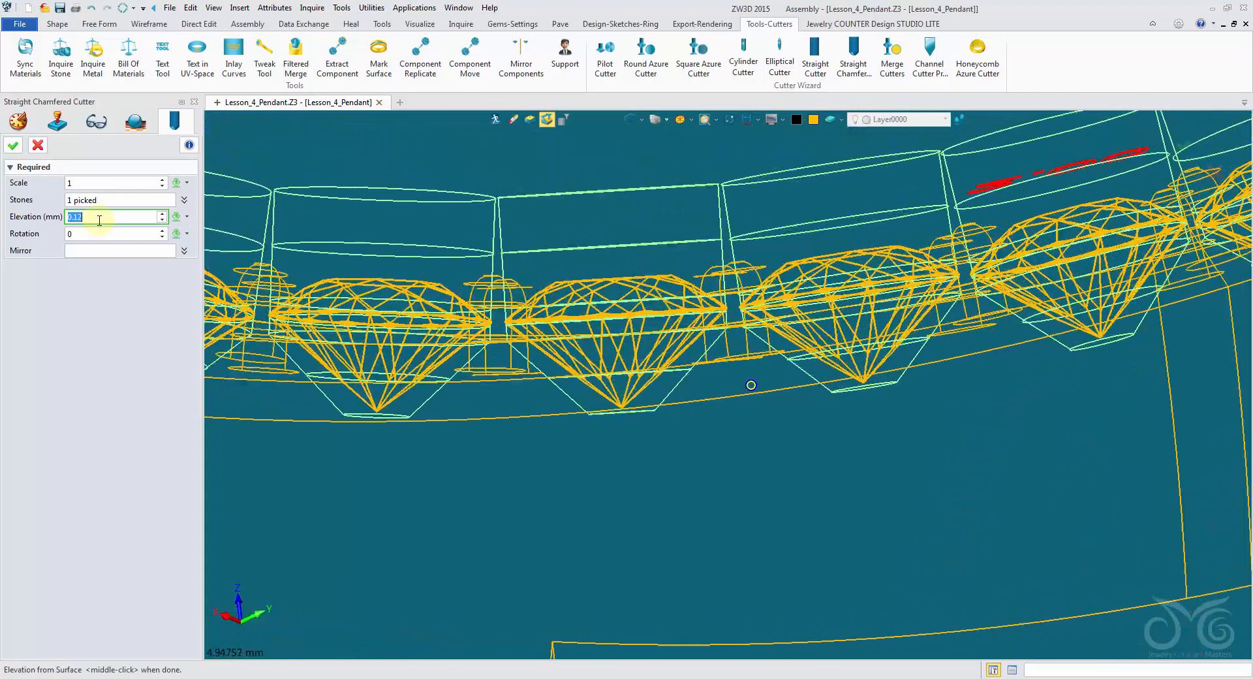
left_click(15, 147)
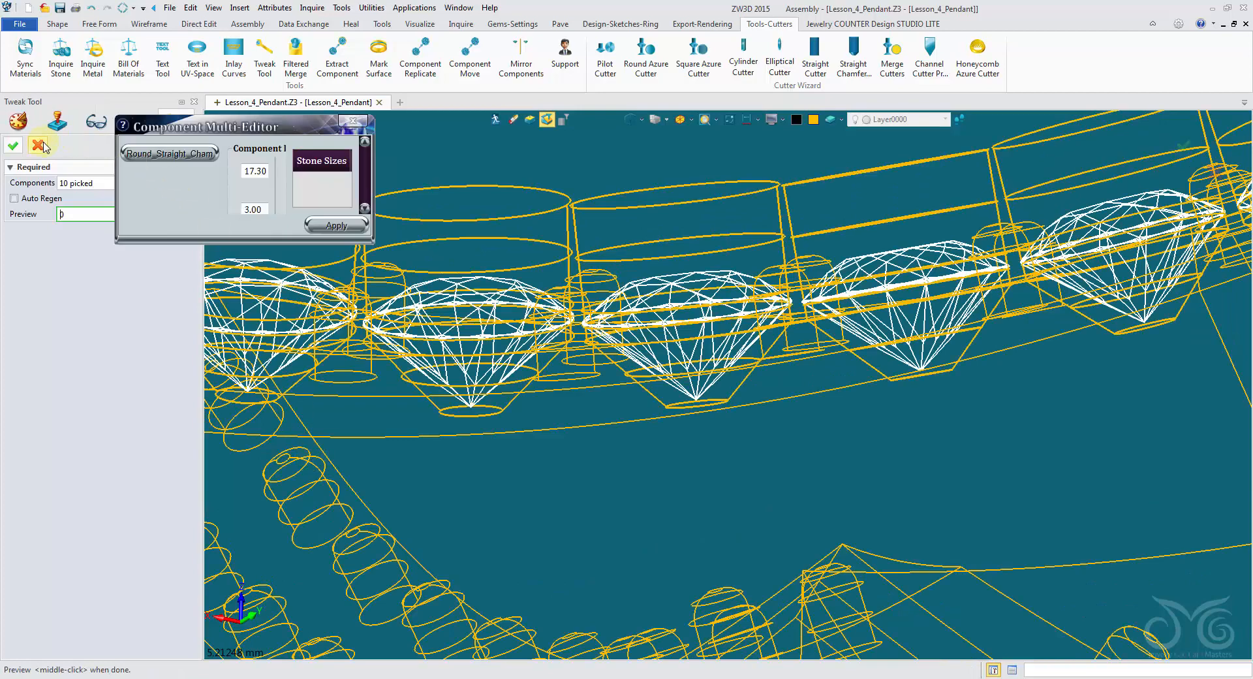
Step: Dismiss the Tweak Tool for the new cutters and return the display to shaded with edges
left_click(40, 145)
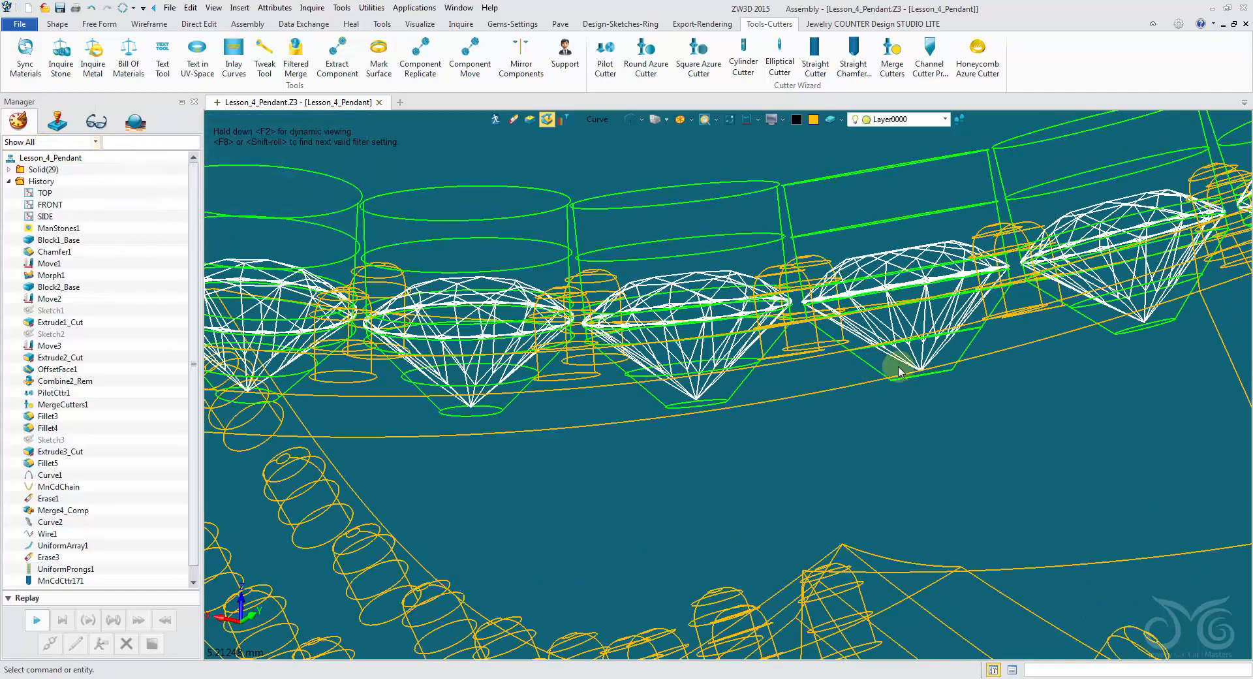
left_click(631, 119)
mouse_move(692, 326)
middle_mouse_down()
mouse_move(713, 364)
mouse_move(721, 322)
mouse_move(685, 308)
middle_mouse_up()
scroll(687, 308, "down", 3)
right_click_drag(684, 308, 881, 273)
Step: Redefine the Straight Chamfered Cutters to mirror across both vertical datum planes onto the frame's other three sides, and dismiss the Tweak Tool
right_click(882, 271)
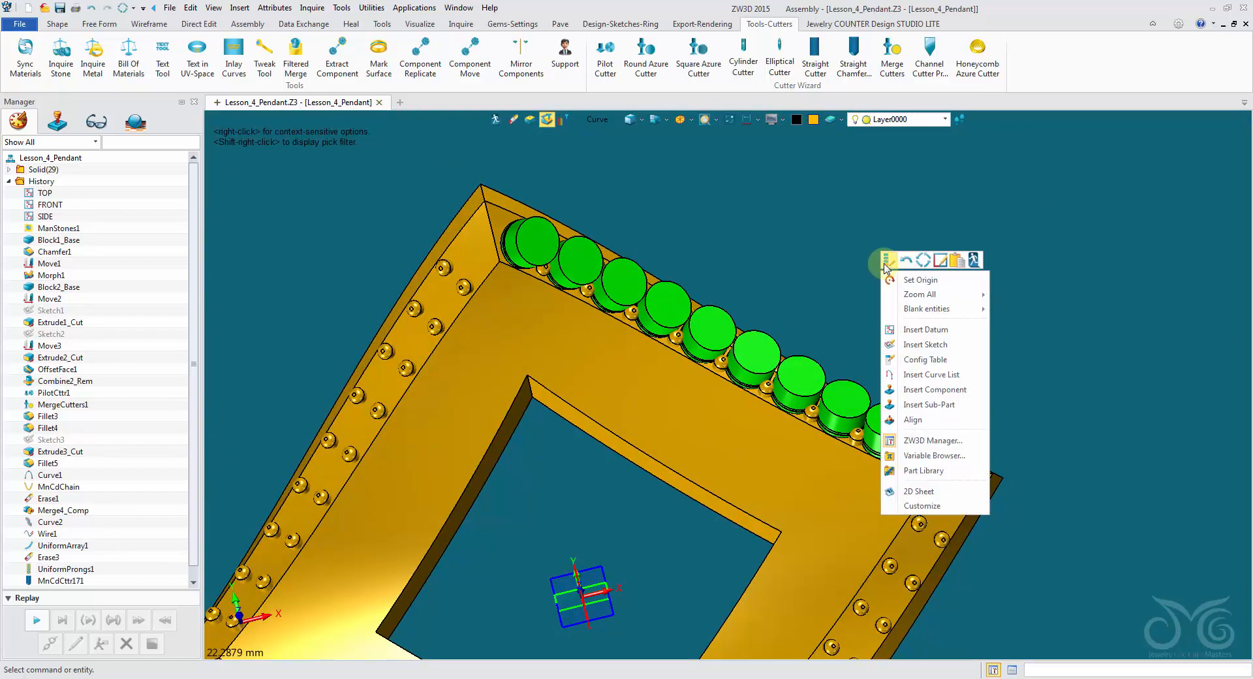
left_click(885, 262)
middle_click(872, 268)
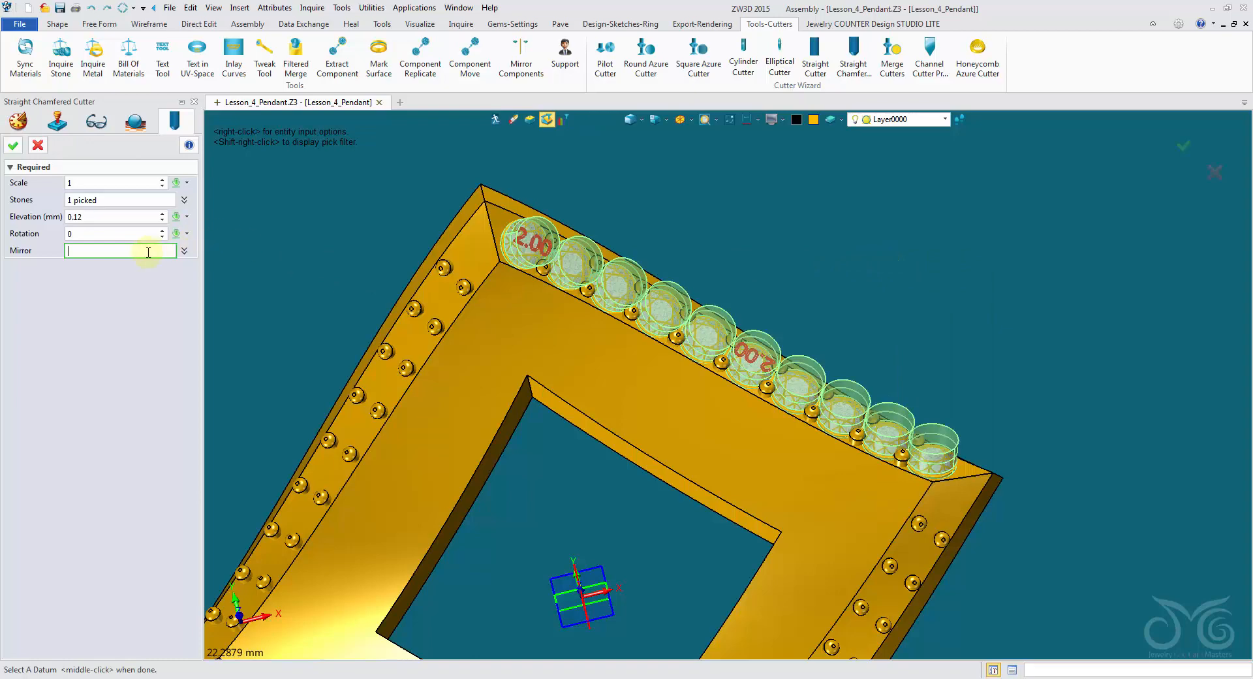
right_click_drag(314, 382, 483, 431)
left_click(573, 432)
left_click(542, 394)
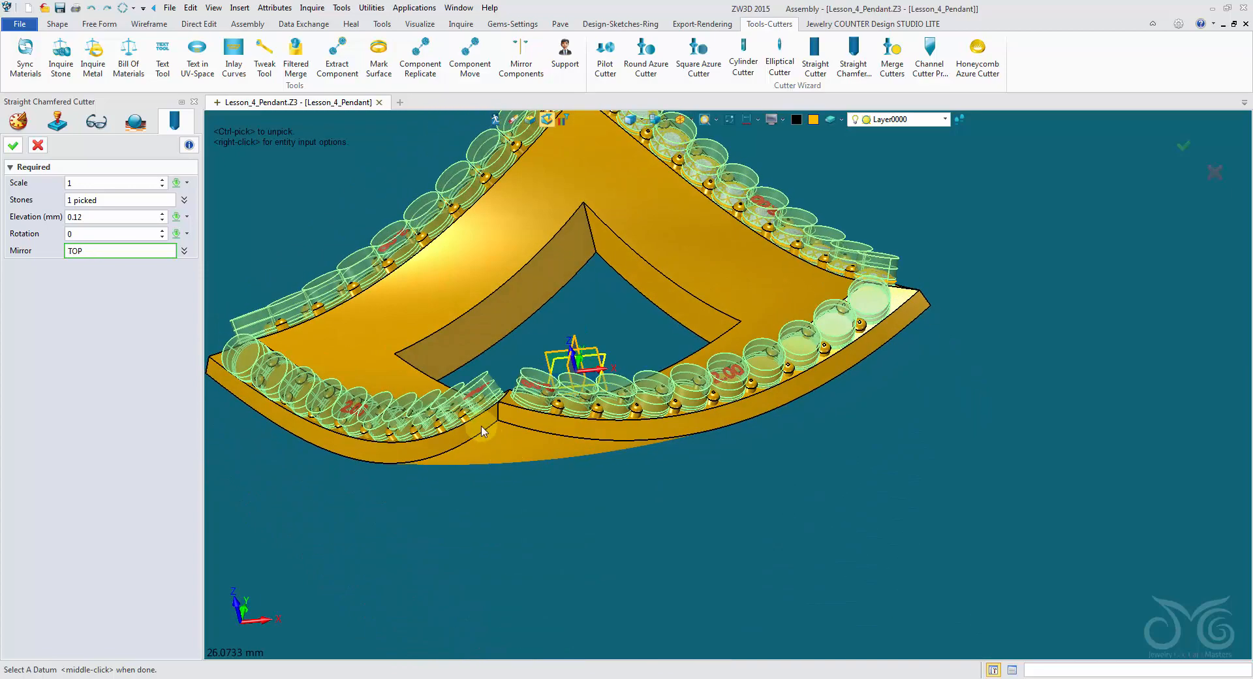
left_click(13, 147)
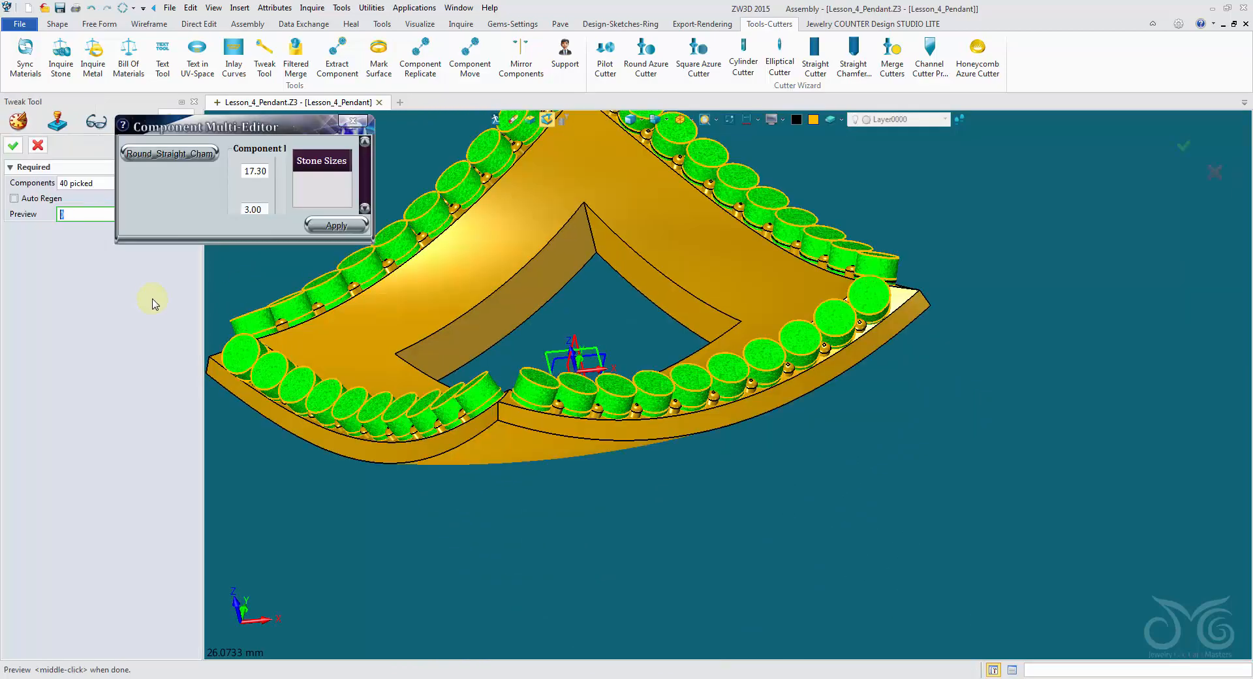
right_click_drag(299, 185, 282, 178)
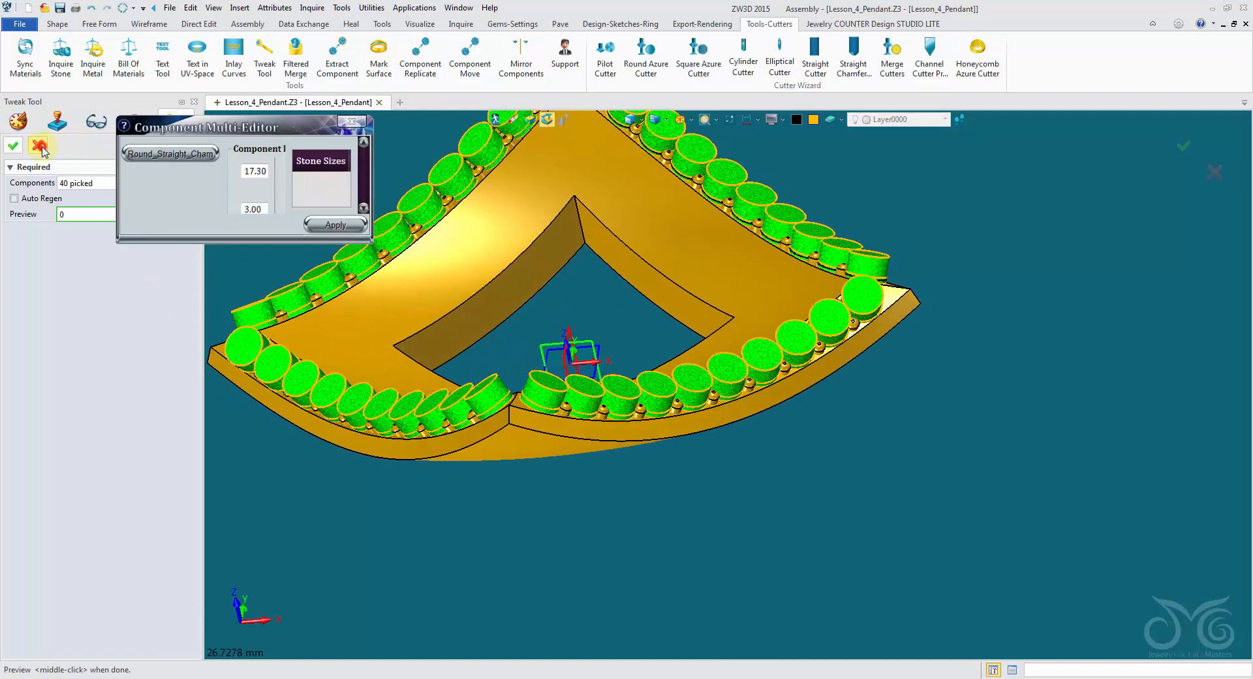
left_click(38, 146)
Step: Try to cut the stone seats using Merge Cutters with the chamfered cutters and the frame as base, and undo the merge
right_click_drag(239, 222, 809, 154)
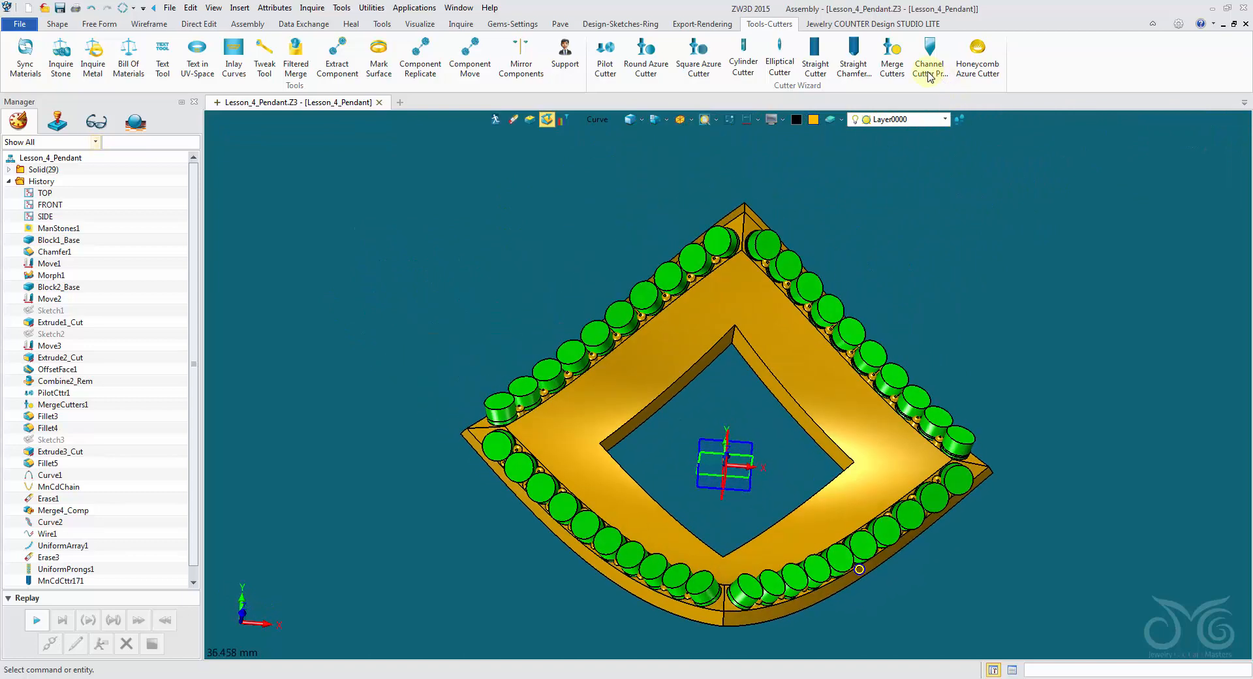
left_click(893, 52)
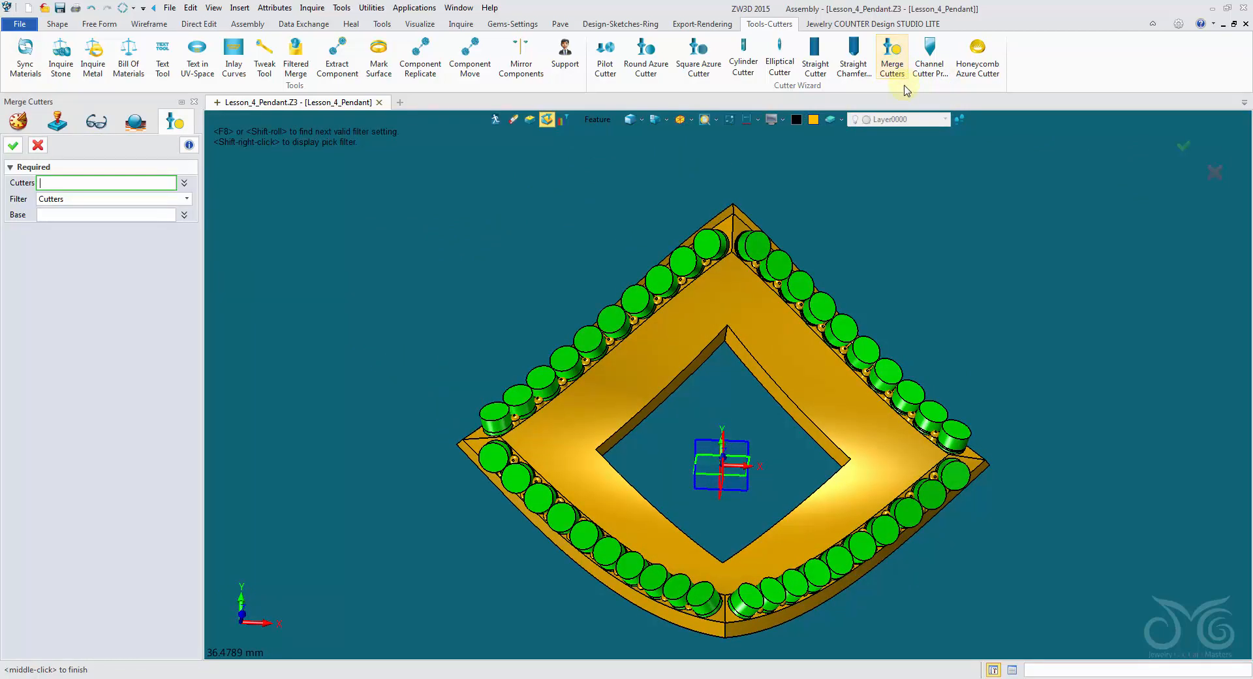
left_click(755, 229)
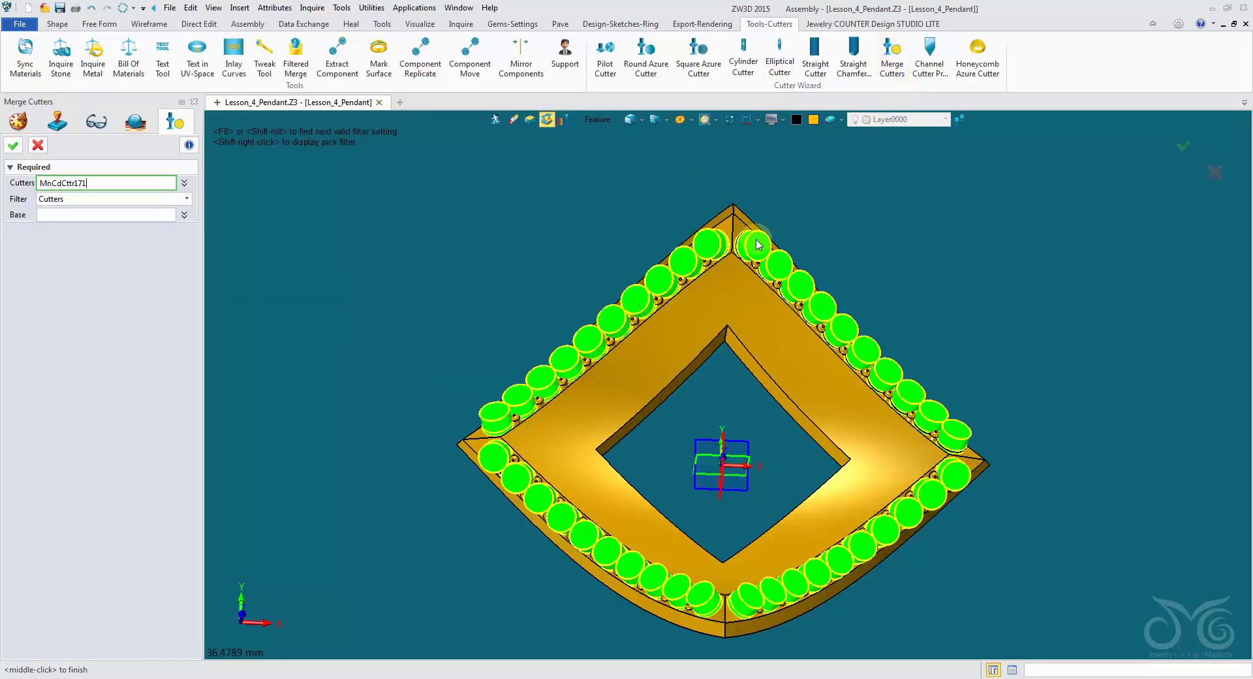
left_click(69, 215)
left_click(512, 384)
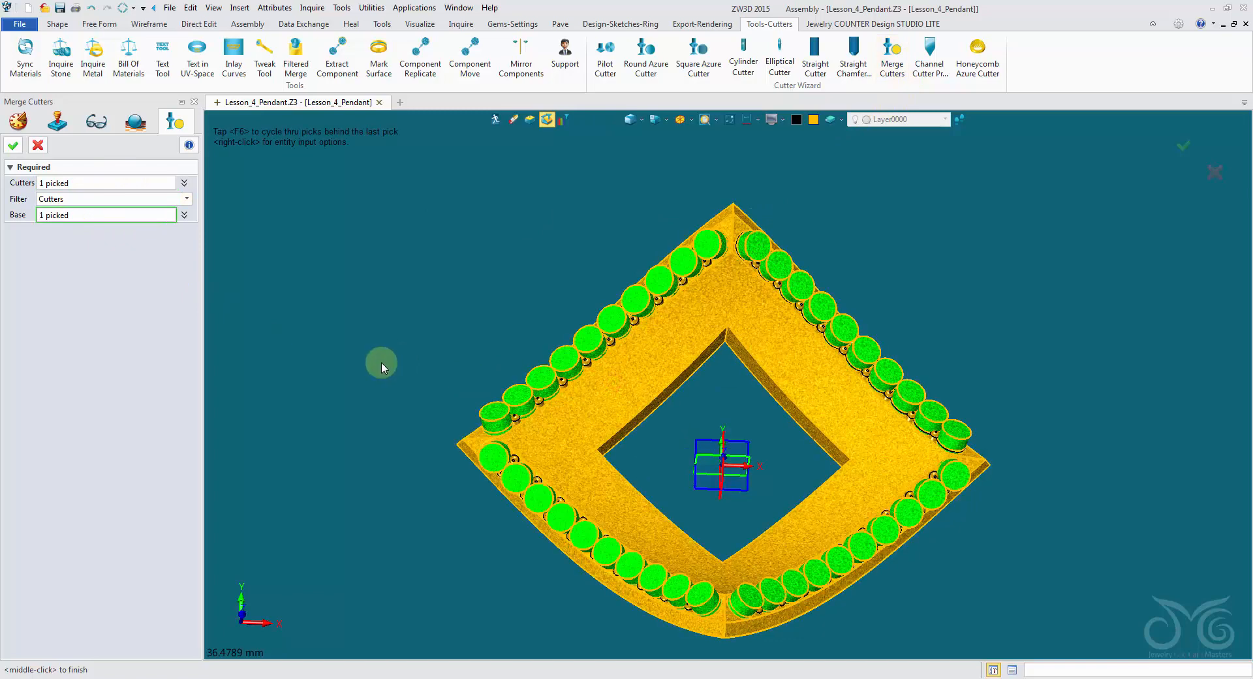
middle_click_drag(380, 361, 276, 283)
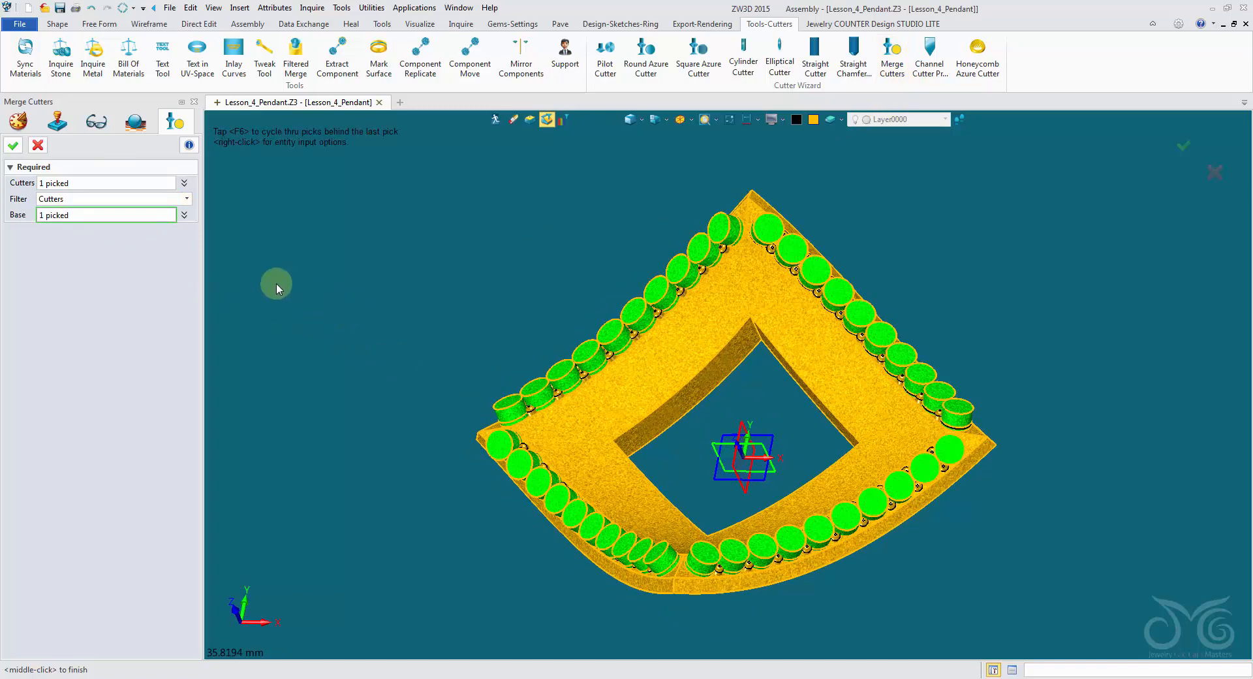
left_click(13, 146)
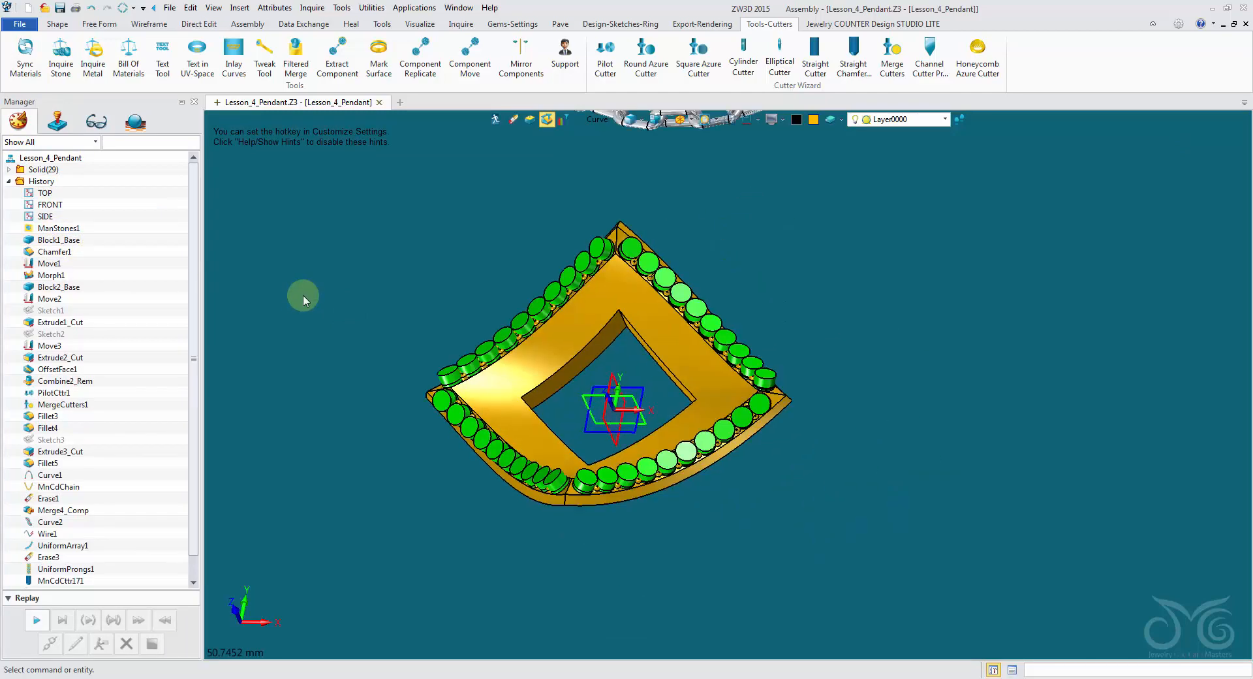
left_click_drag(195, 325, 193, 383)
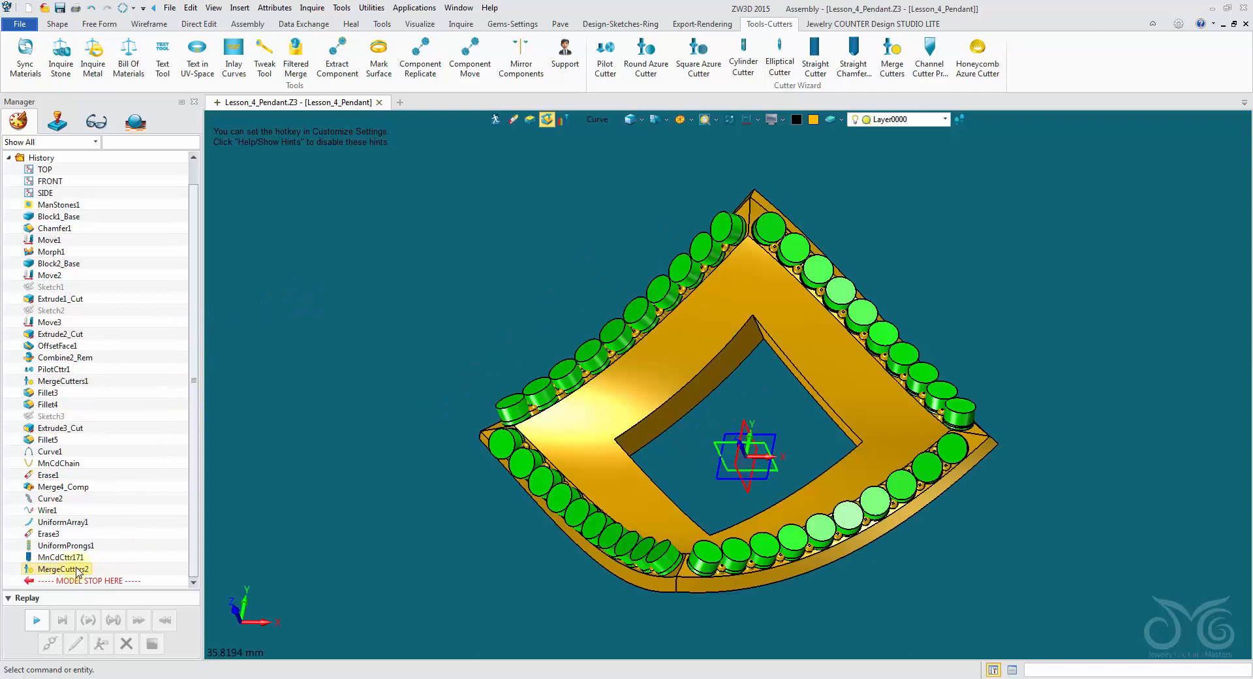
right_click_drag(831, 599, 860, 512)
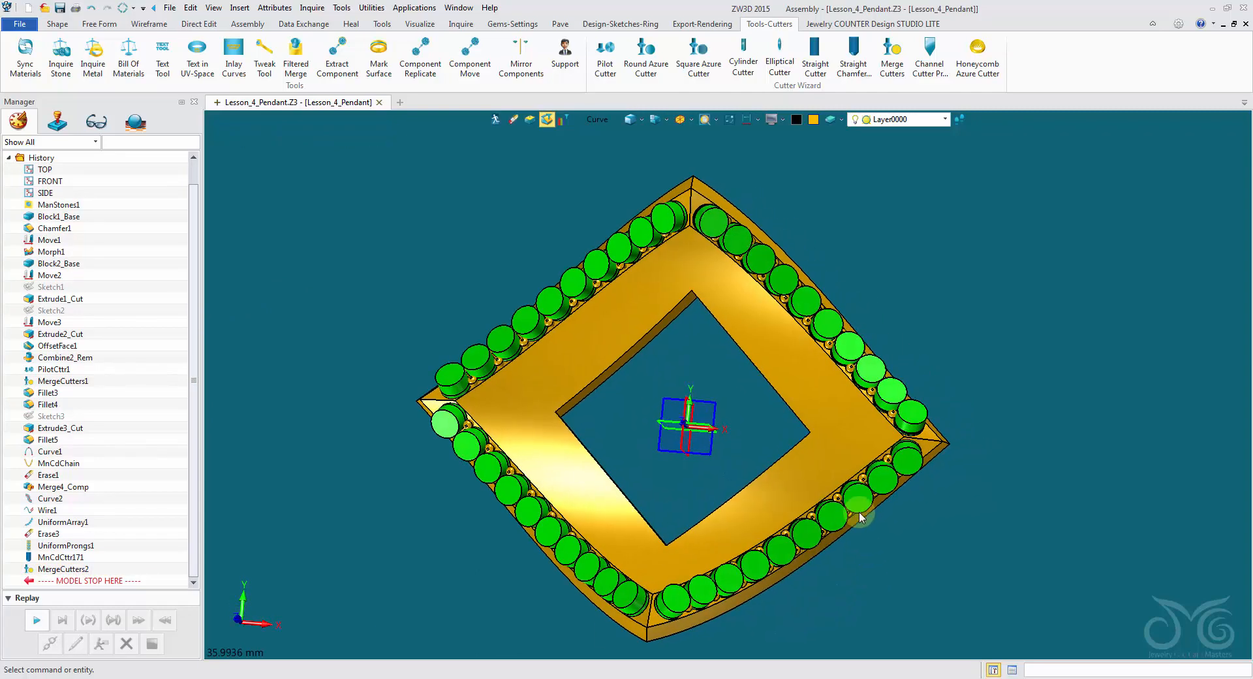
left_click(92, 12)
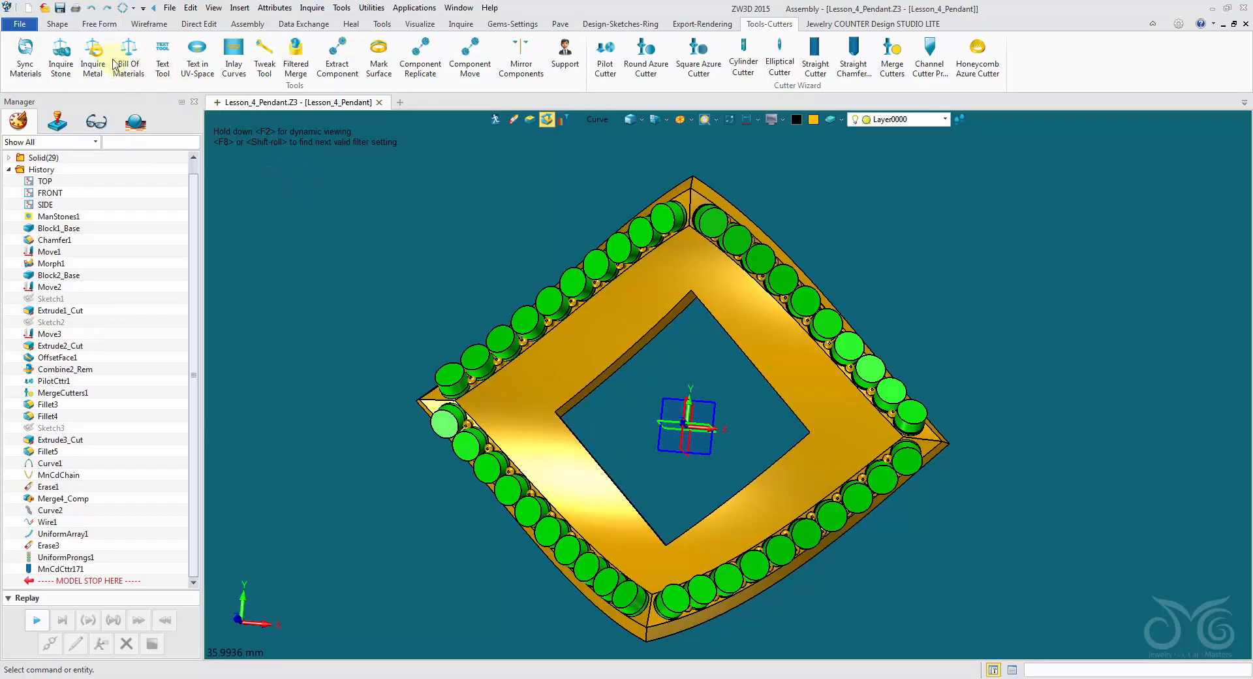
Step: Start a Merge and pick all 40 chamfered cutters on the four sides of the frame as its components
left_click(59, 25)
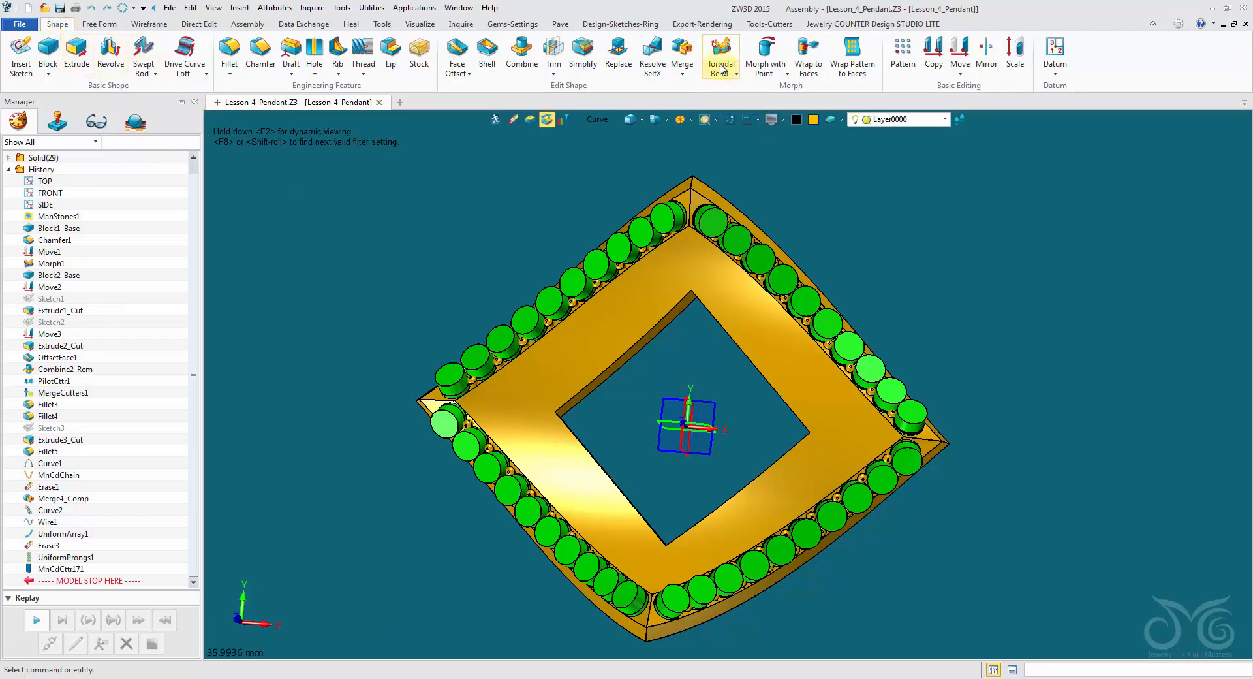
left_click(685, 53)
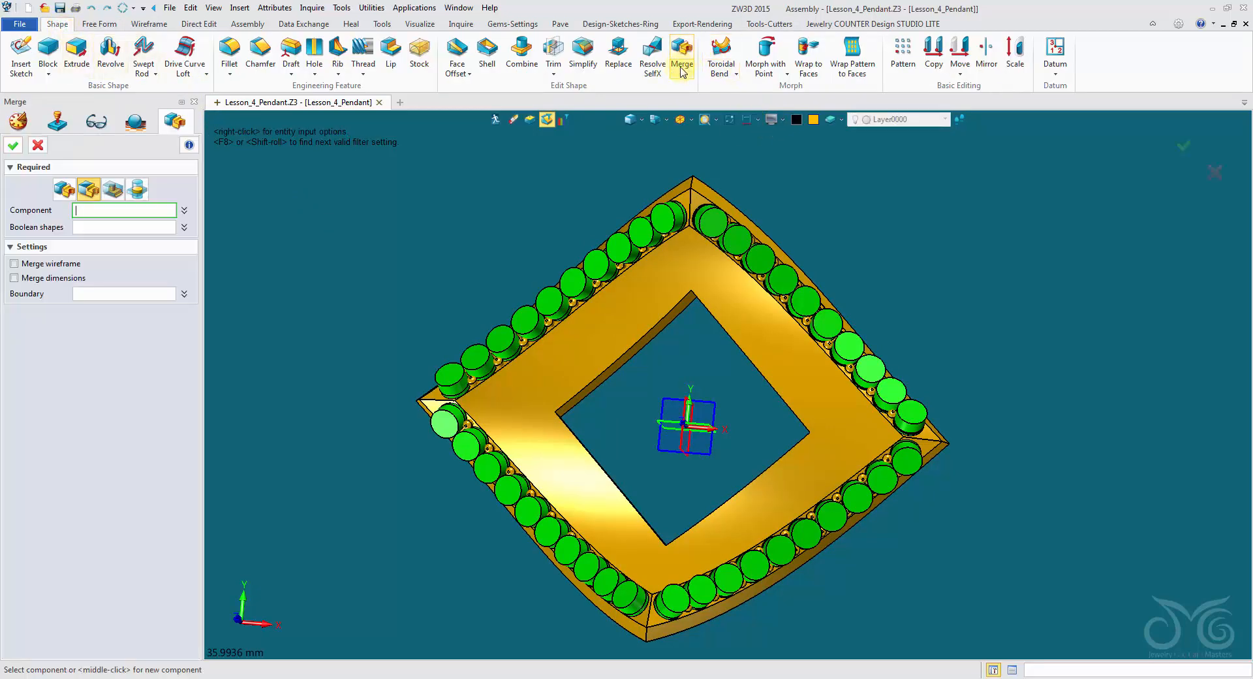
scroll(671, 124, "down", 1)
right_click_drag(676, 133, 645, 202)
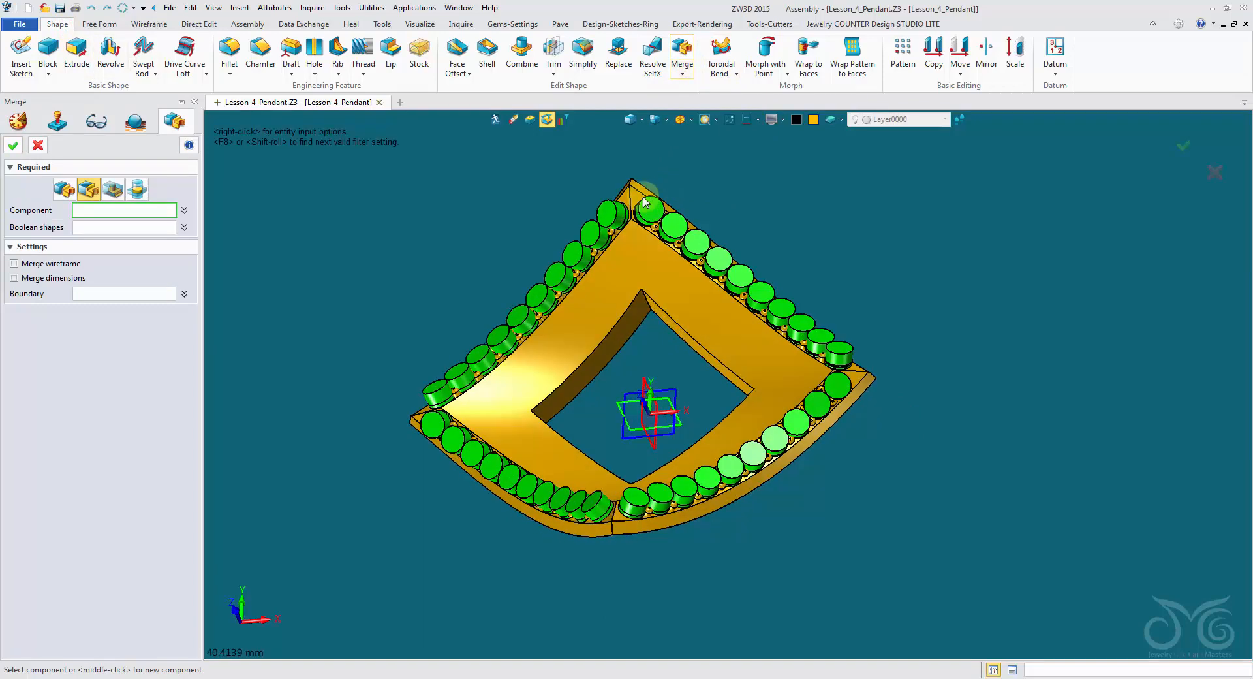
left_click(602, 217)
left_click(589, 233)
left_click(575, 256)
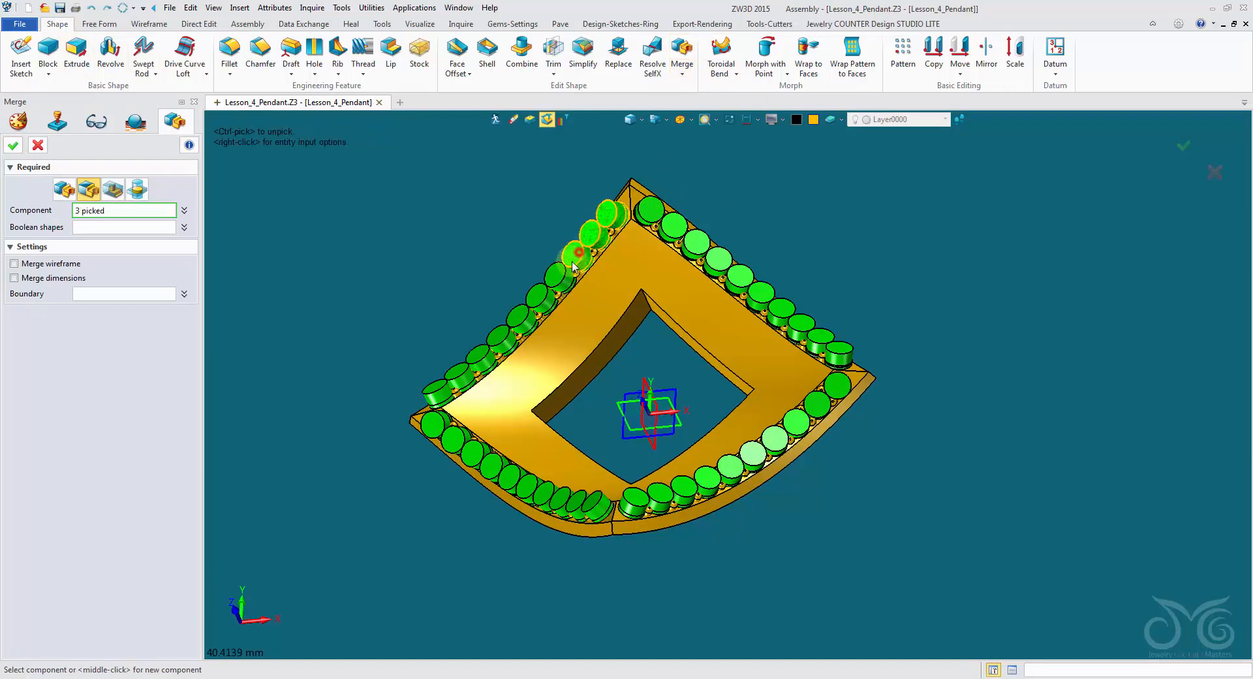
left_click(563, 277)
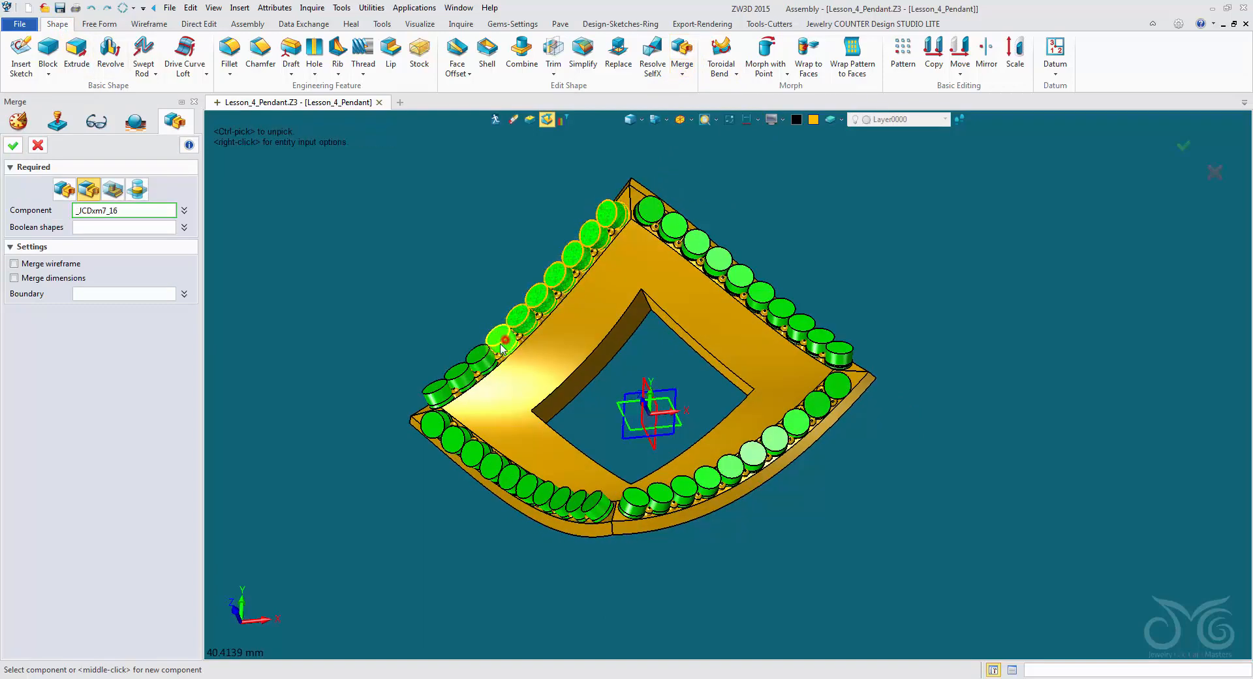
left_click(450, 386)
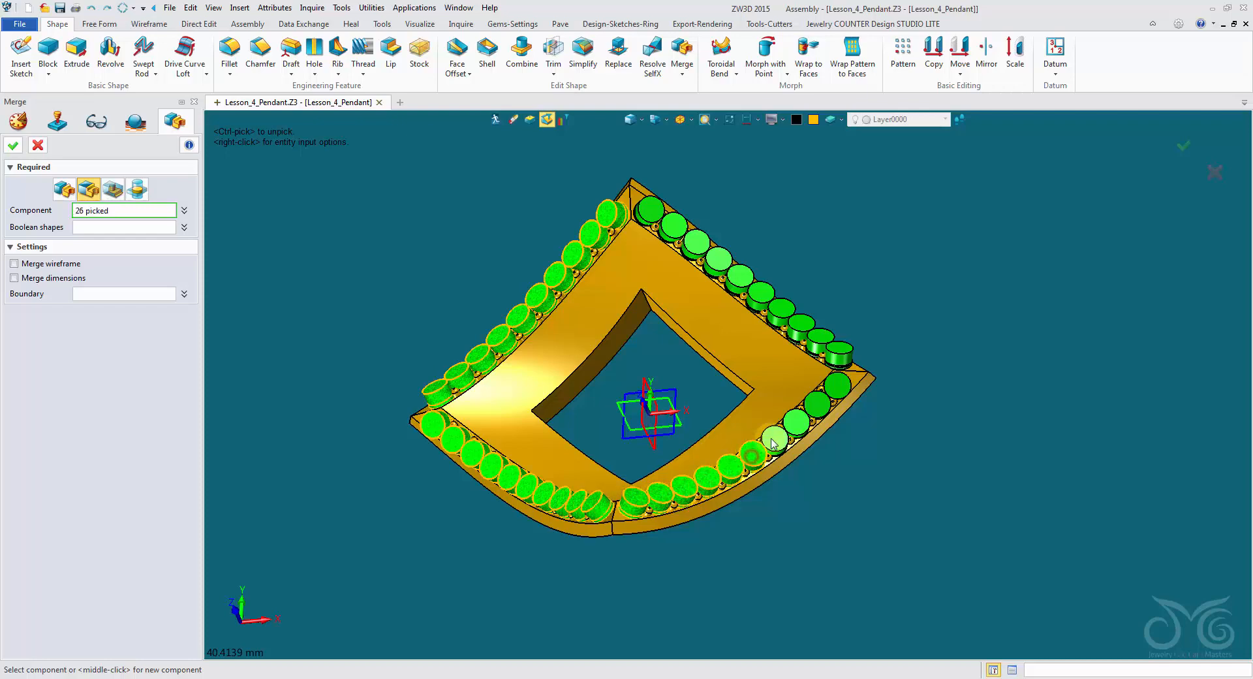
left_click(839, 391)
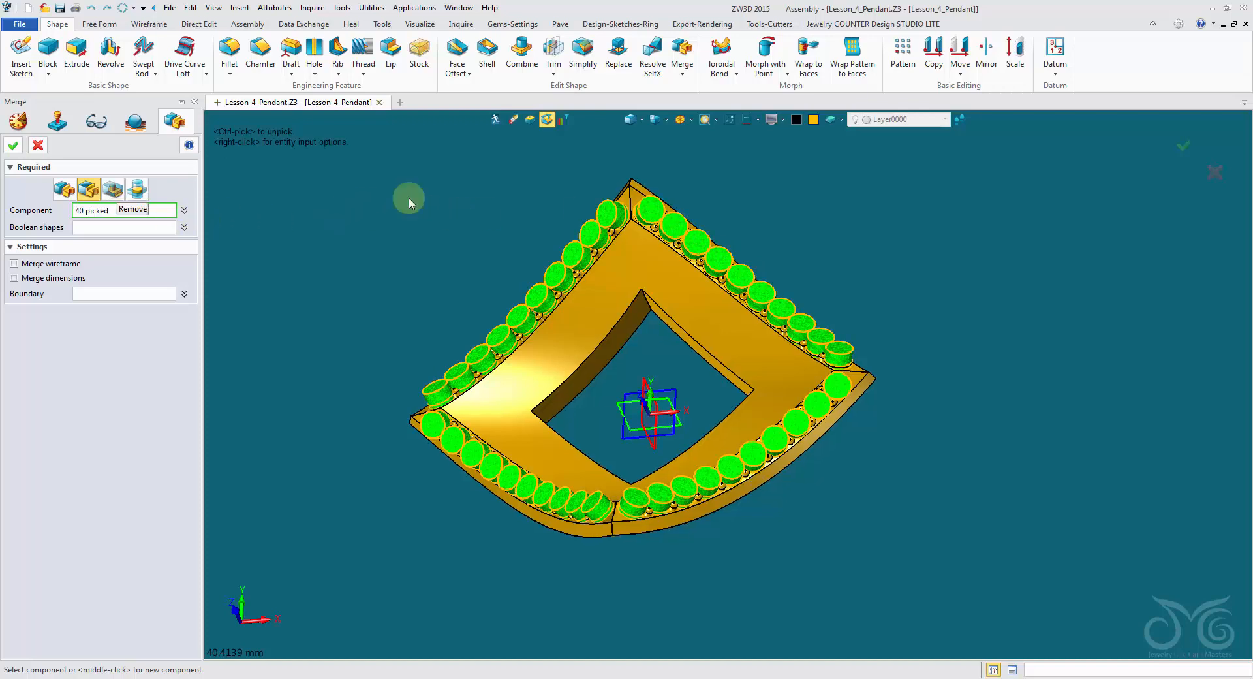
Step: Subtract the picked cutters from the frame by merging with the Remove option and the frame as the Boolean shape
left_click(129, 228)
left_click(580, 332)
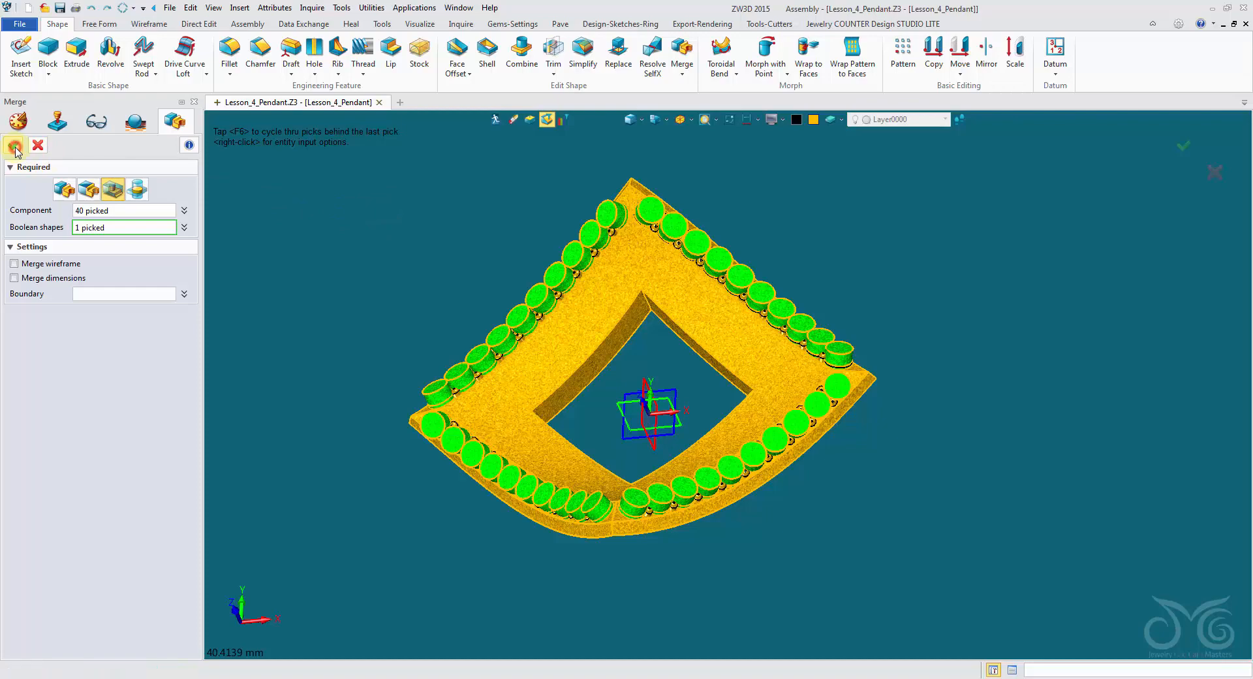
middle_click(487, 260)
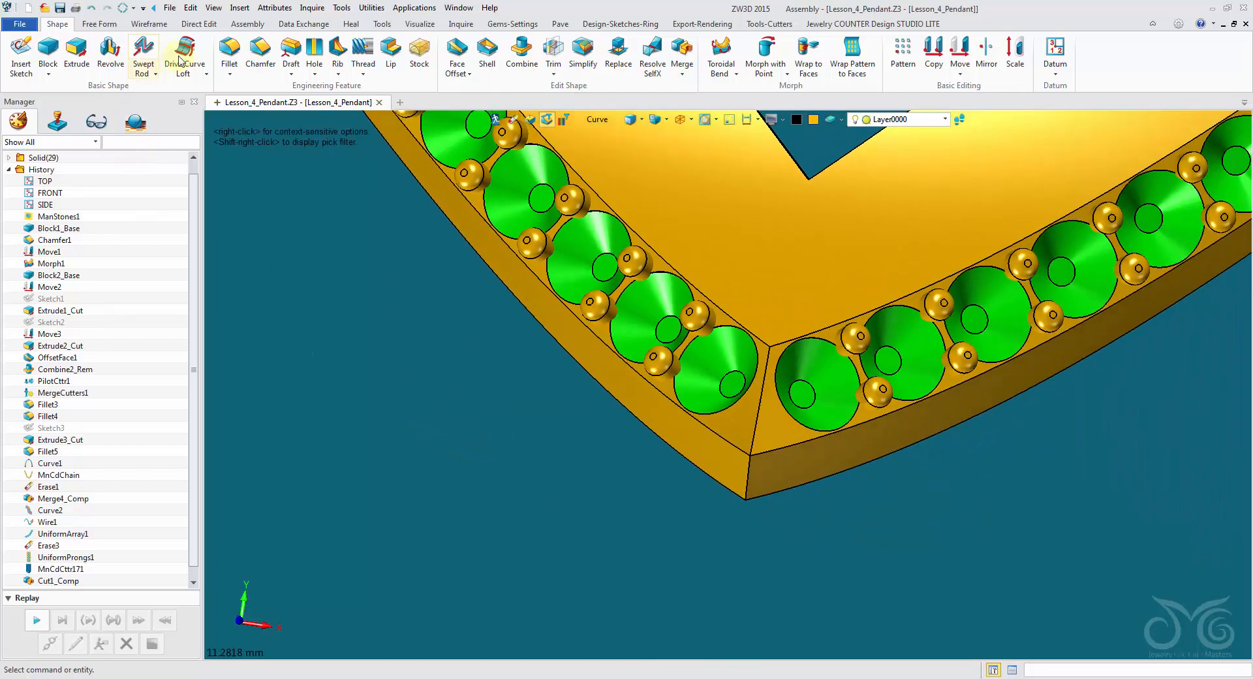
Step: Measure the distance between the rims of the two stone seats nearest the frame's front corner
left_click(461, 24)
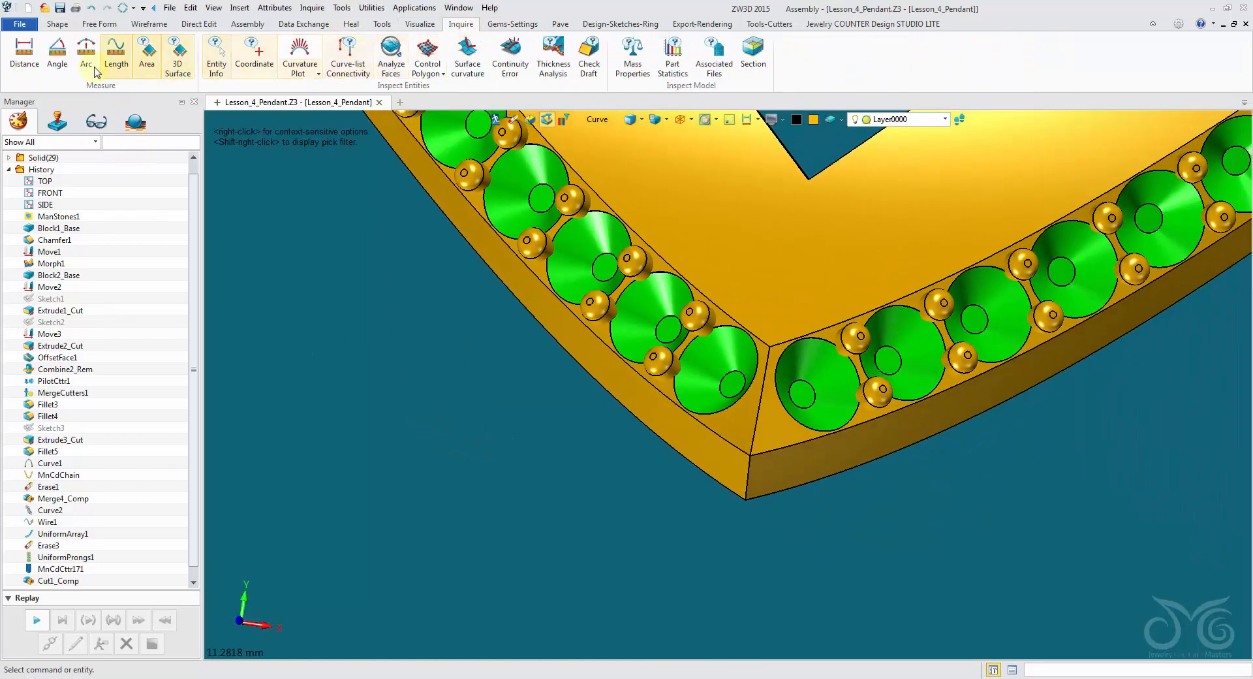
left_click(24, 55)
left_click(737, 385)
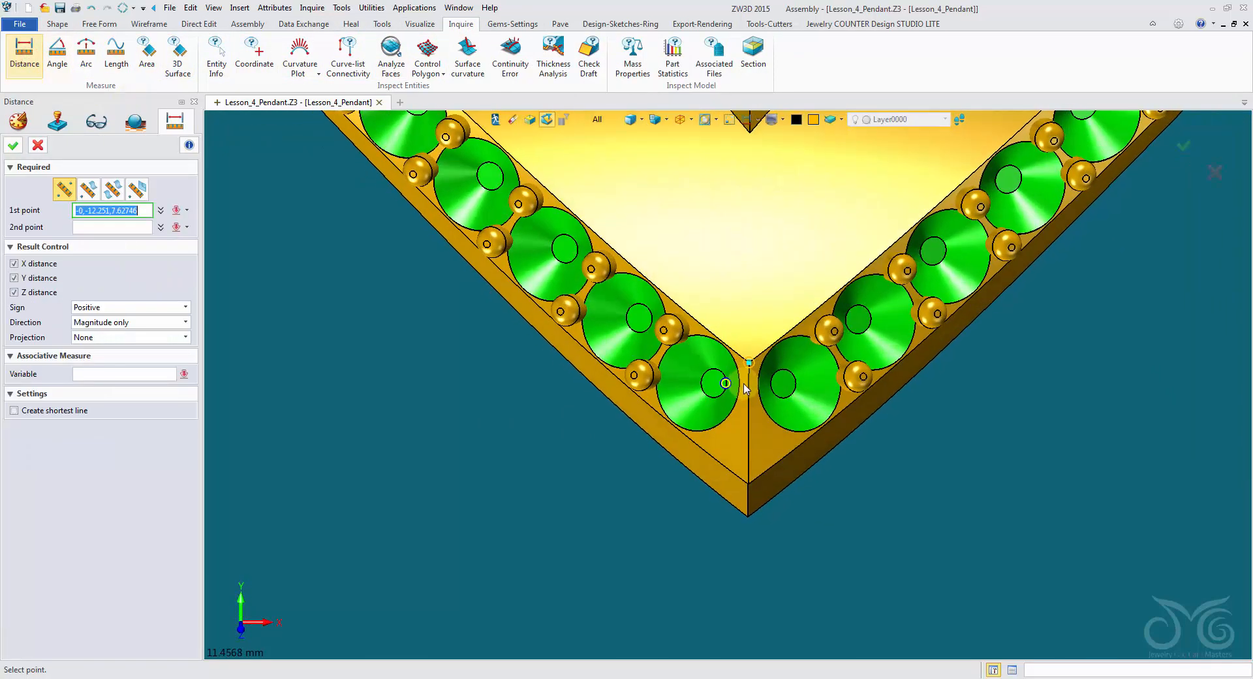
left_click(759, 387)
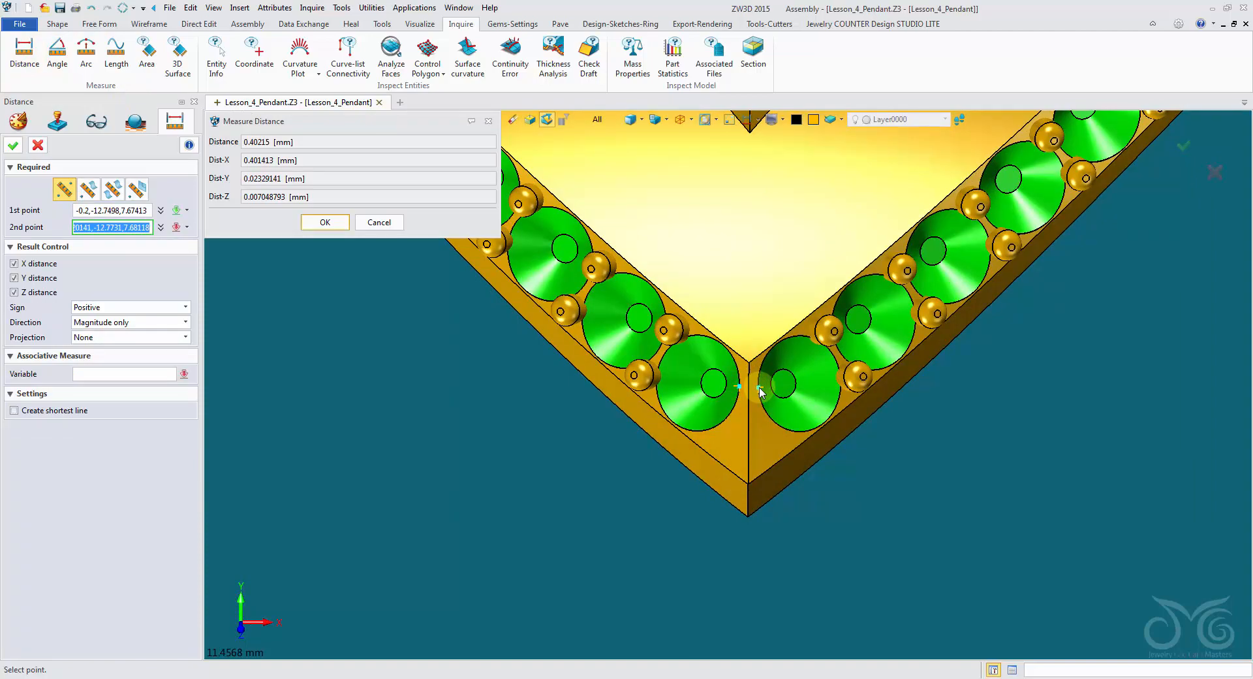
right_click_drag(759, 387, 744, 389)
scroll(744, 389, "up", 3)
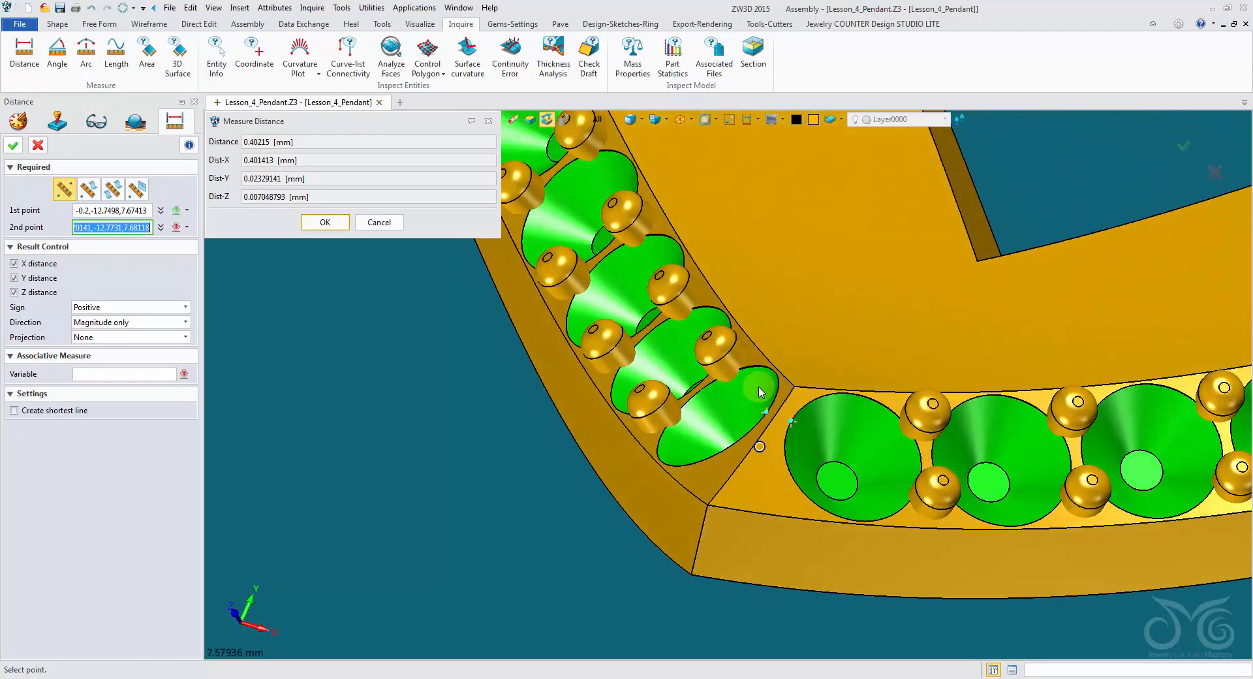
left_click(393, 226)
Step: Examine the seat depth at the frame's front corner in a section view by shifting the front section plane through the seats
right_click_drag(496, 470, 628, 516)
scroll(628, 516, "down", 1)
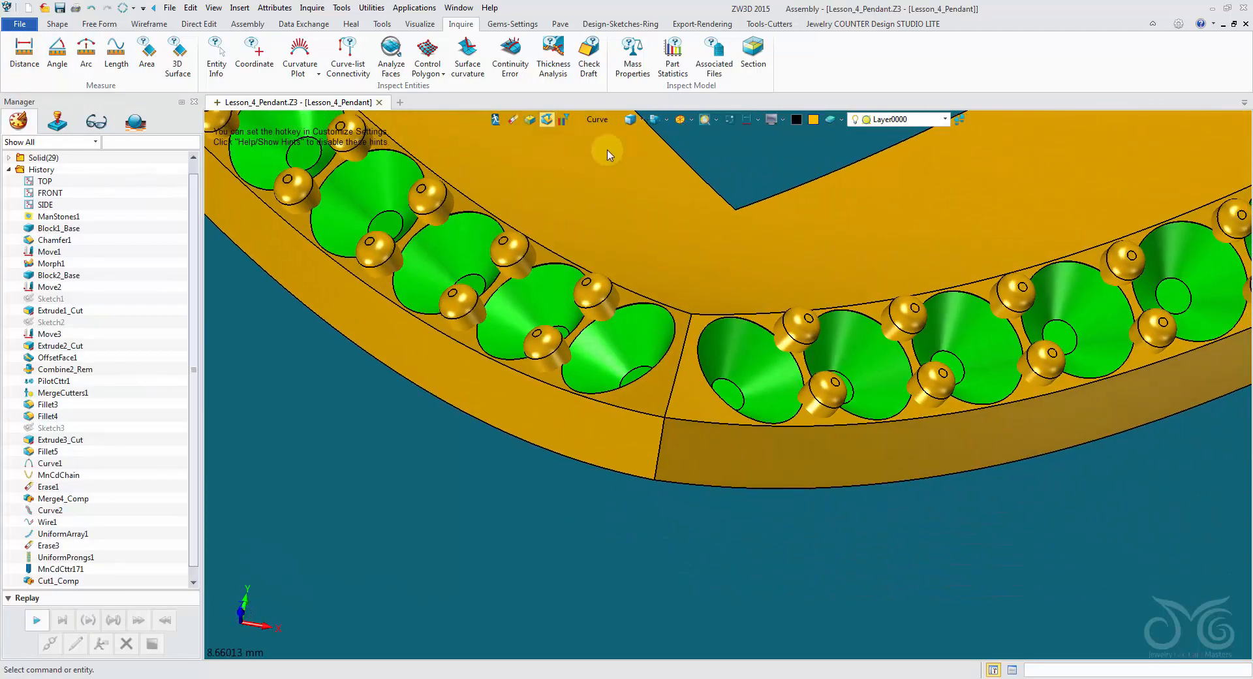
left_click(757, 58)
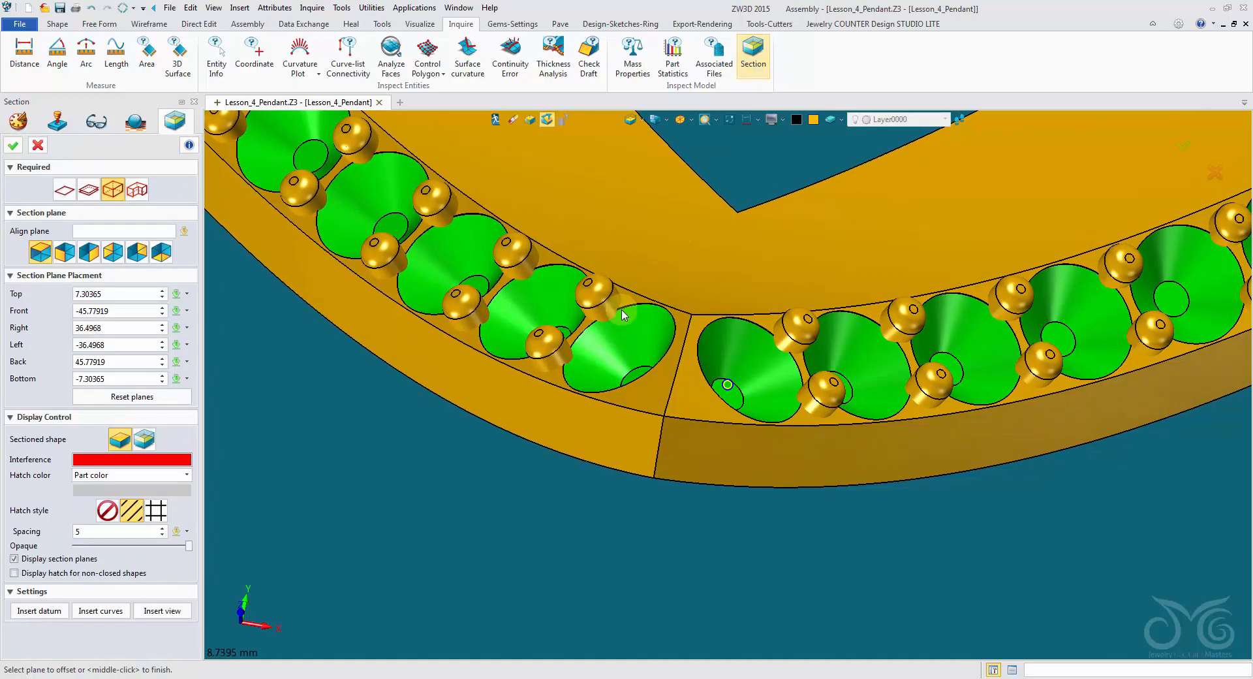
scroll(628, 313, "down", 5)
right_click_drag(628, 314, 578, 505)
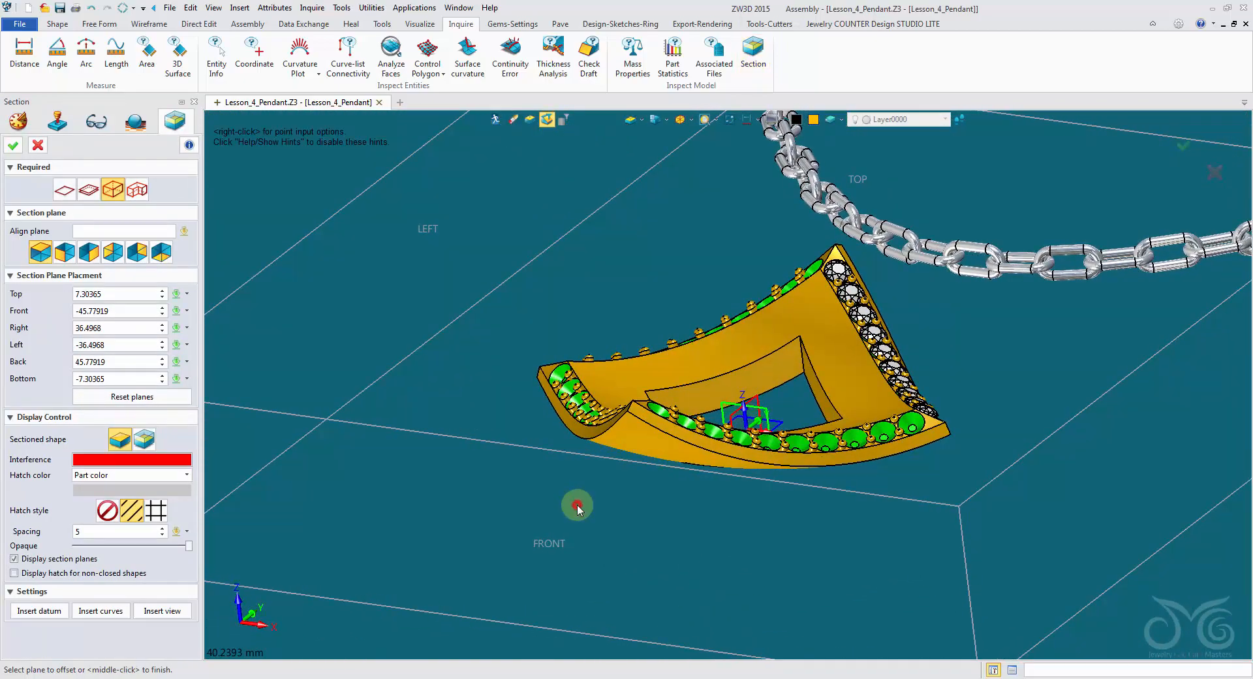
left_click(578, 507)
scroll(608, 479, "up", 10)
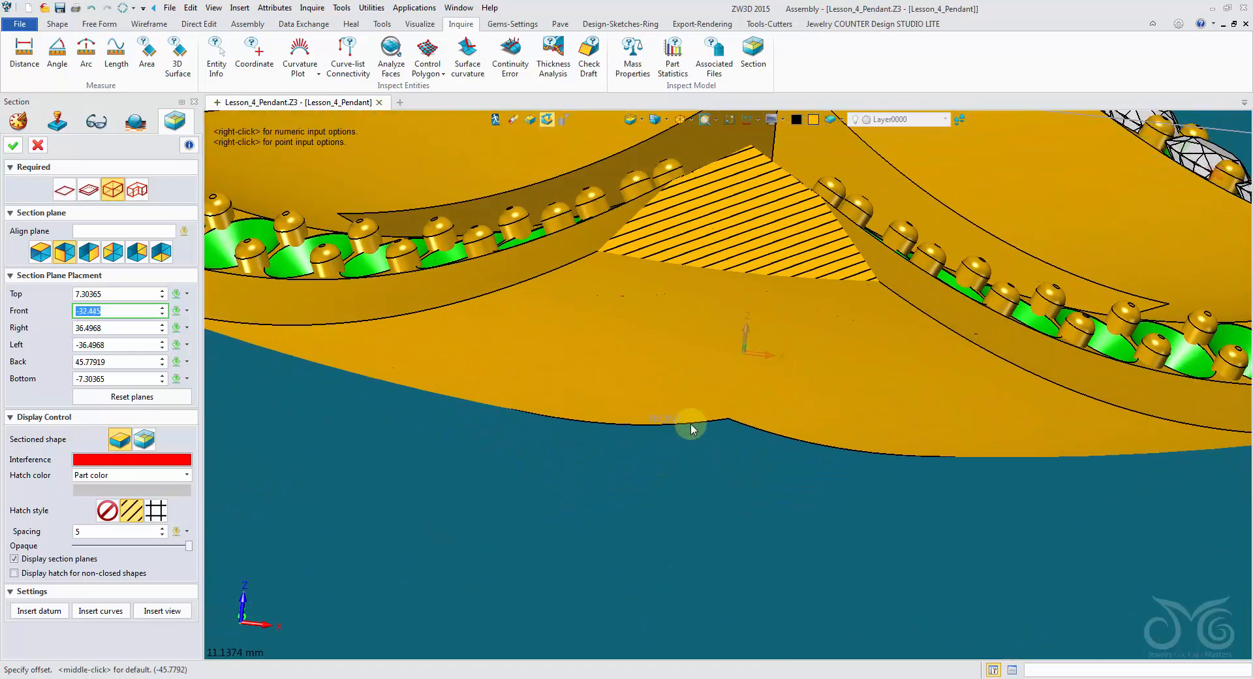
scroll(696, 420, "up", 4)
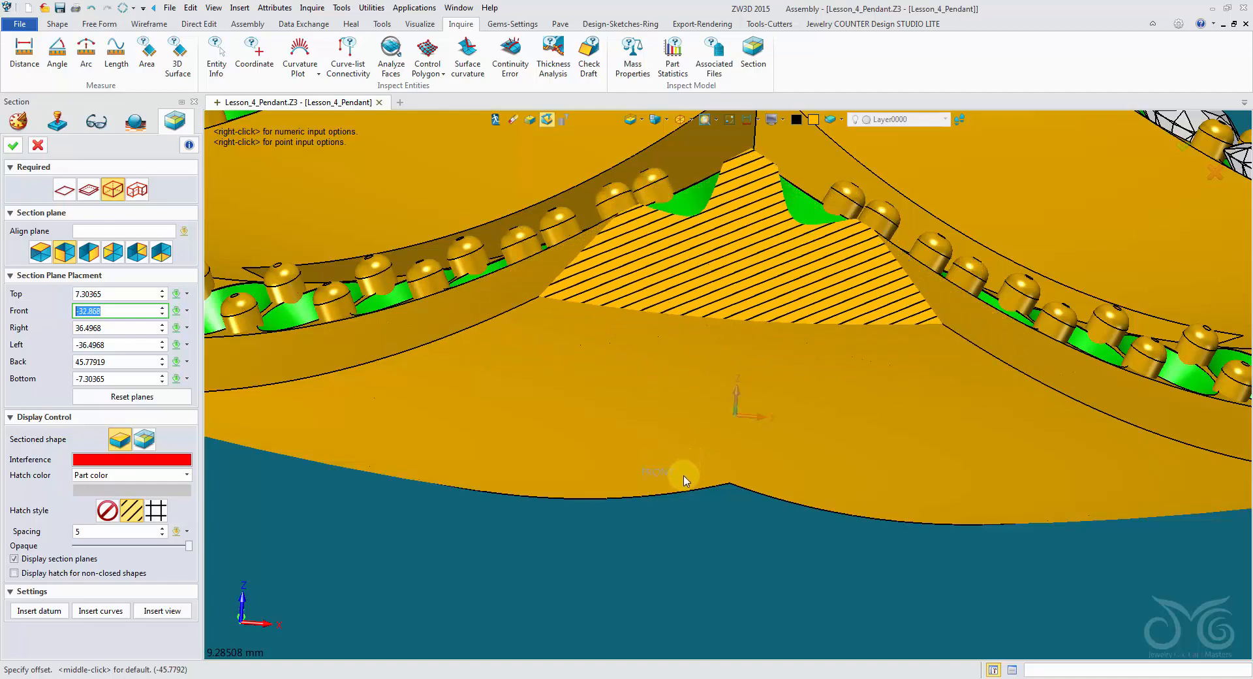
scroll(684, 480, "down", 5)
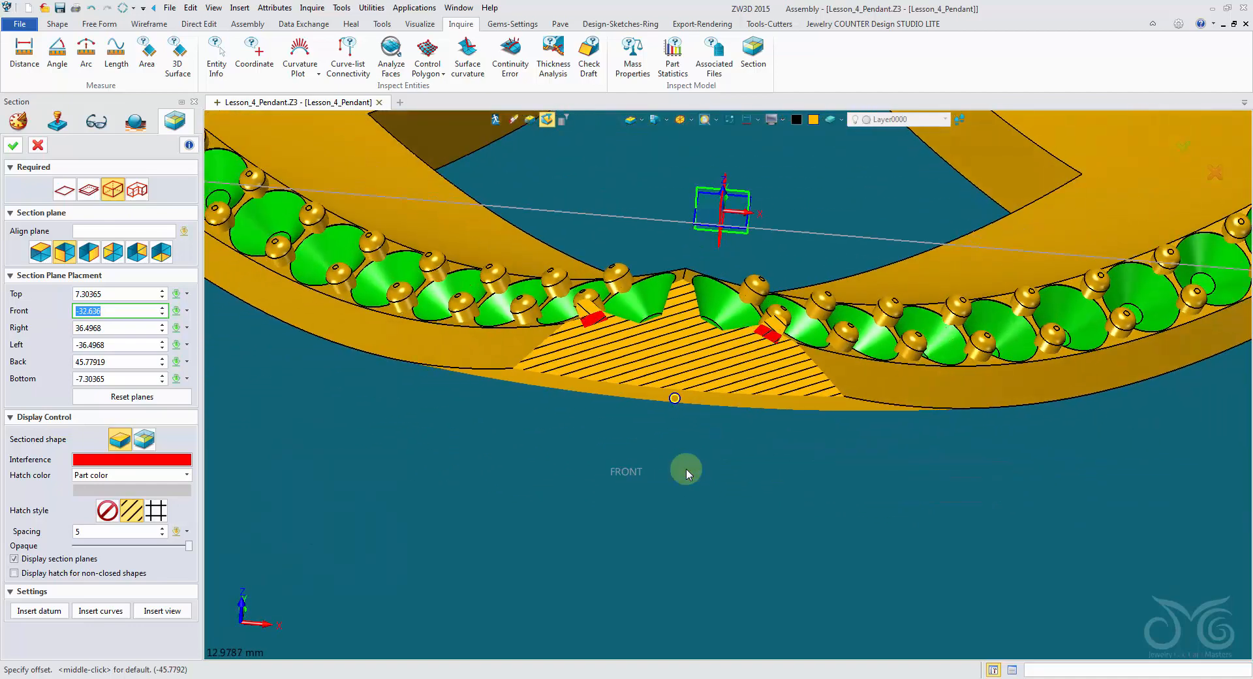
scroll(686, 470, "down", 3)
right_click_drag(686, 469, 683, 478)
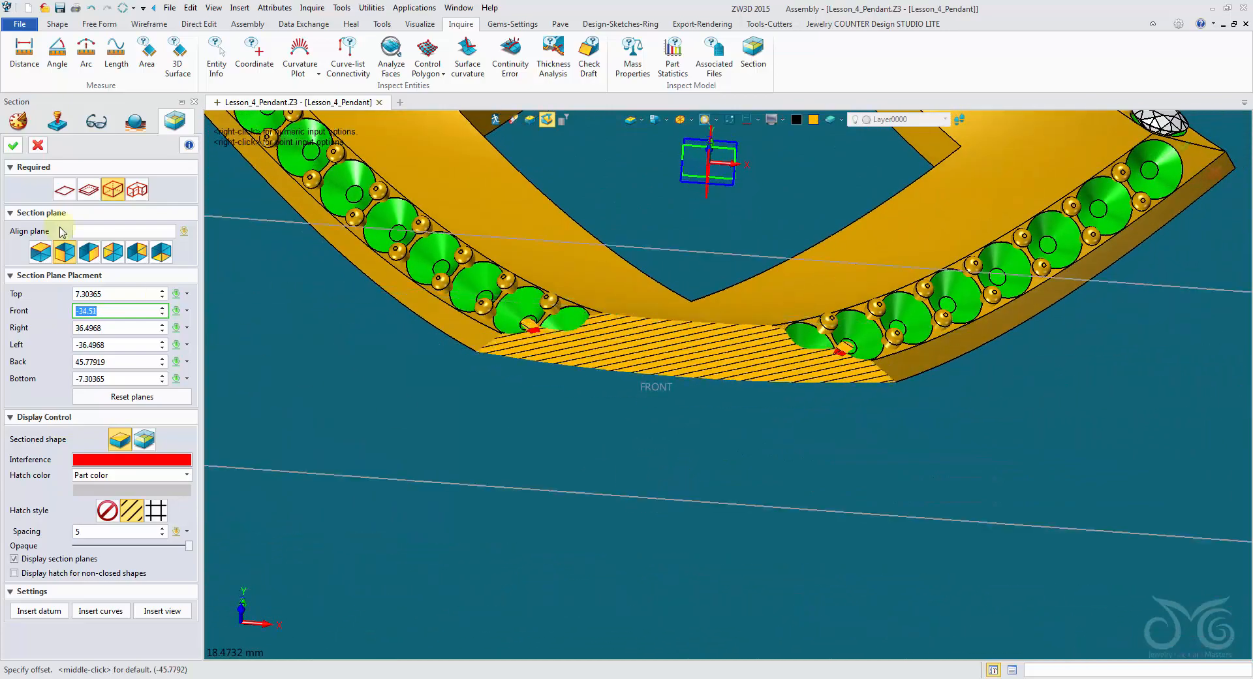
left_click(37, 146)
Step: Mirror the gem row on the frame's back-right side across the side datum plane with Mirror Components
right_click_drag(457, 190, 465, 256)
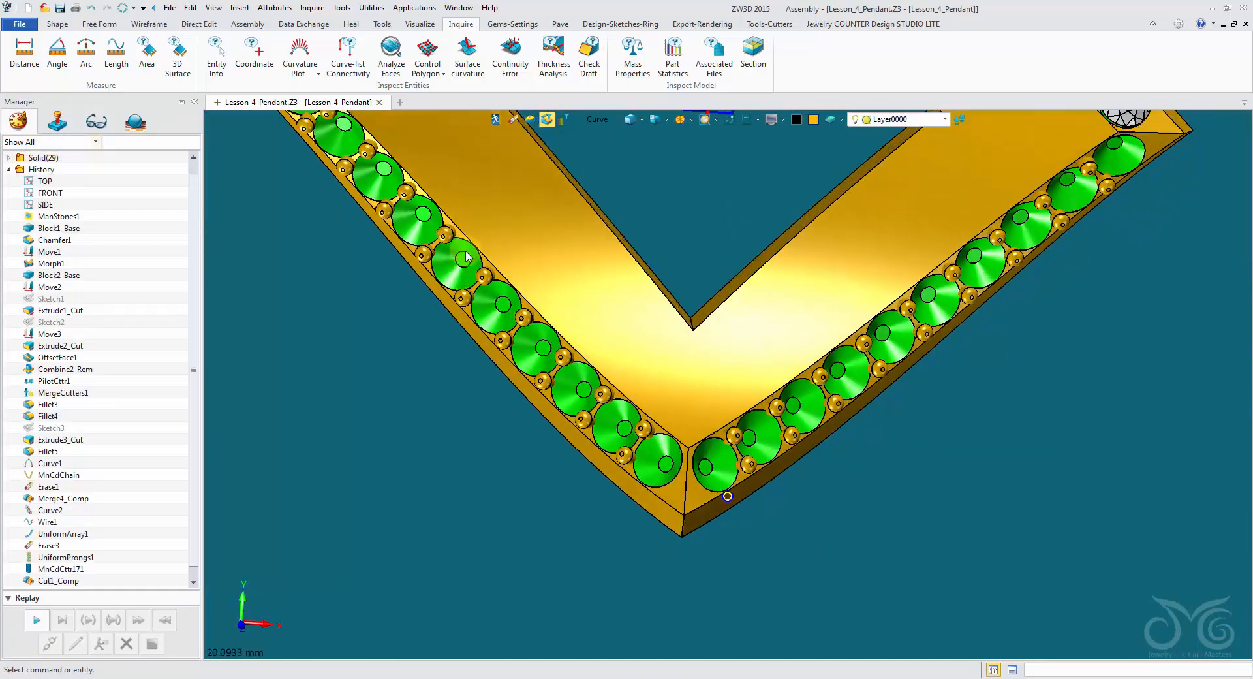
scroll(512, 261, "down", 6)
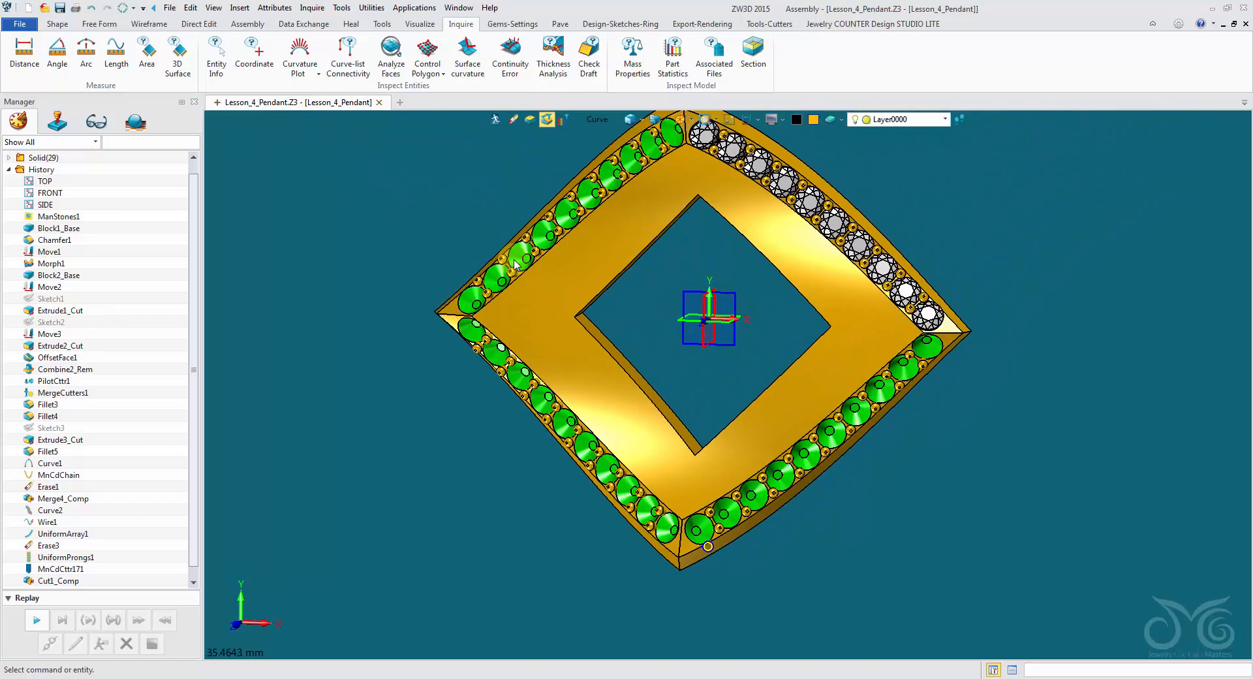
right_click_drag(515, 263, 604, 158)
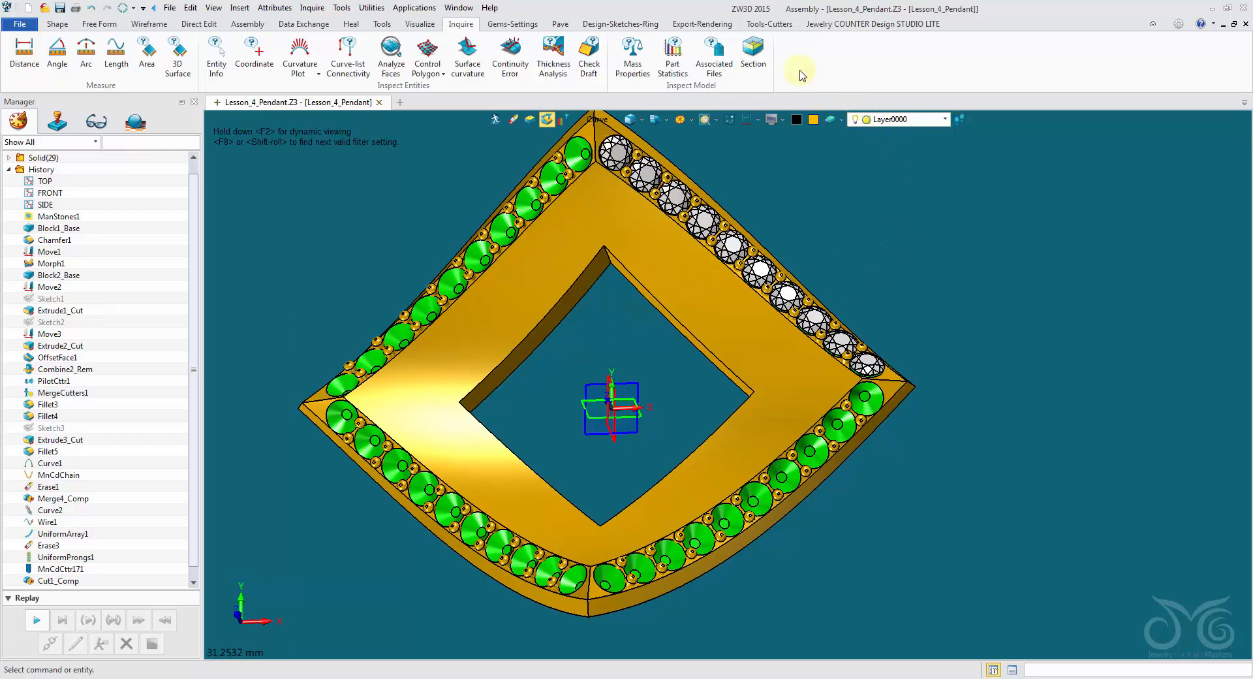
left_click(783, 25)
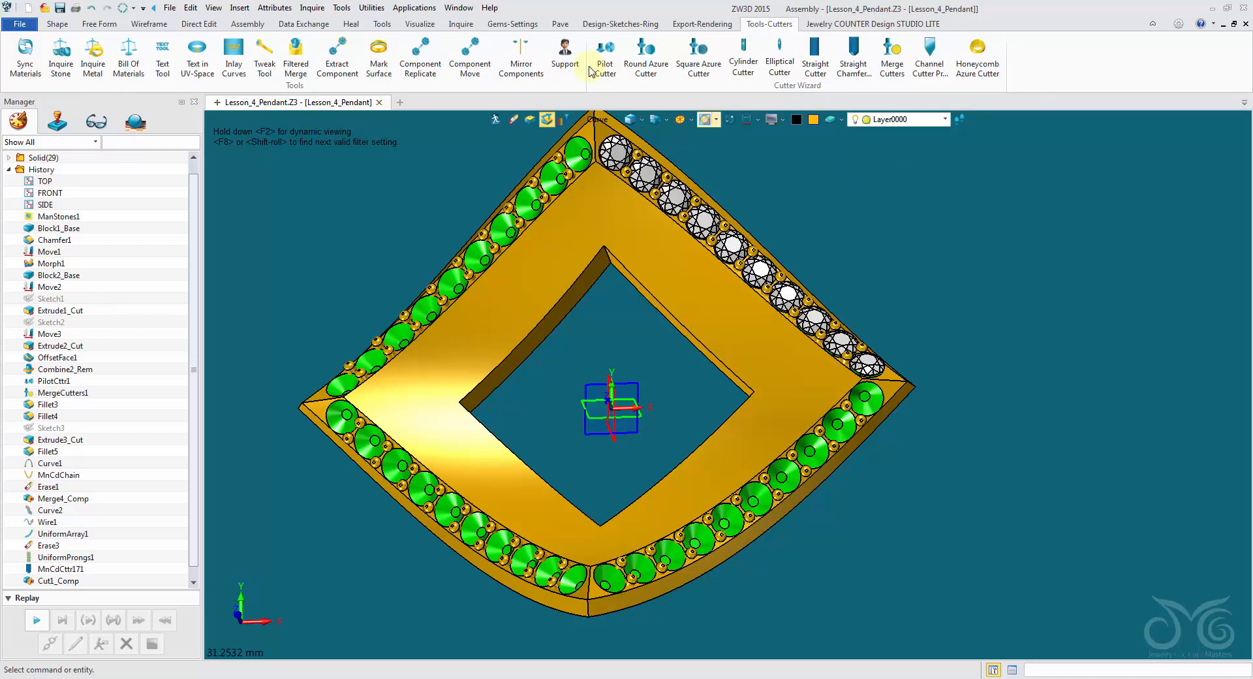
left_click(530, 65)
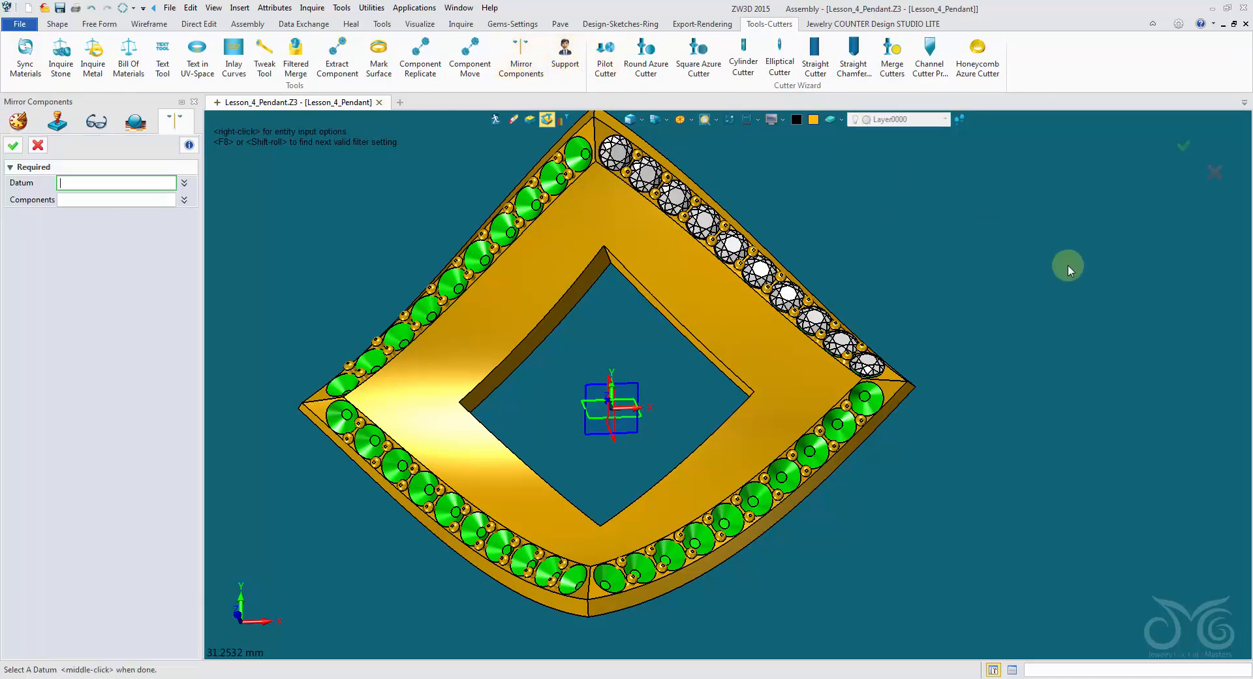
right_click_drag(1068, 265, 1052, 261)
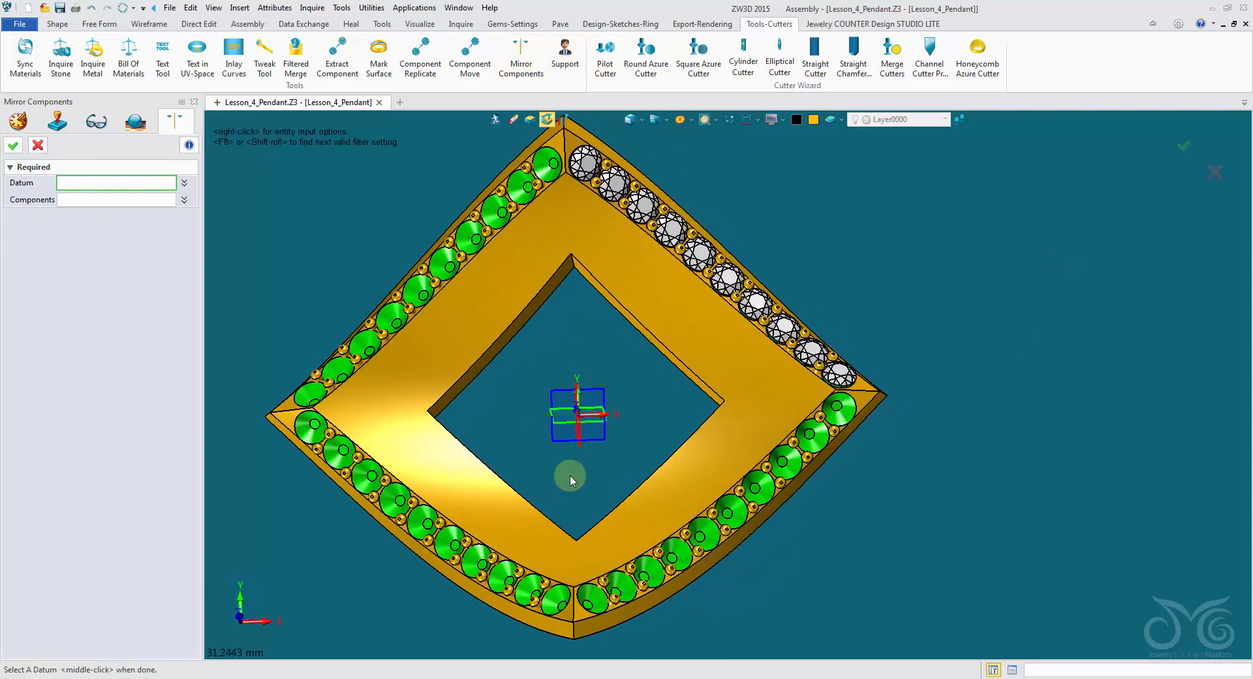
right_click_drag(340, 456, 224, 254)
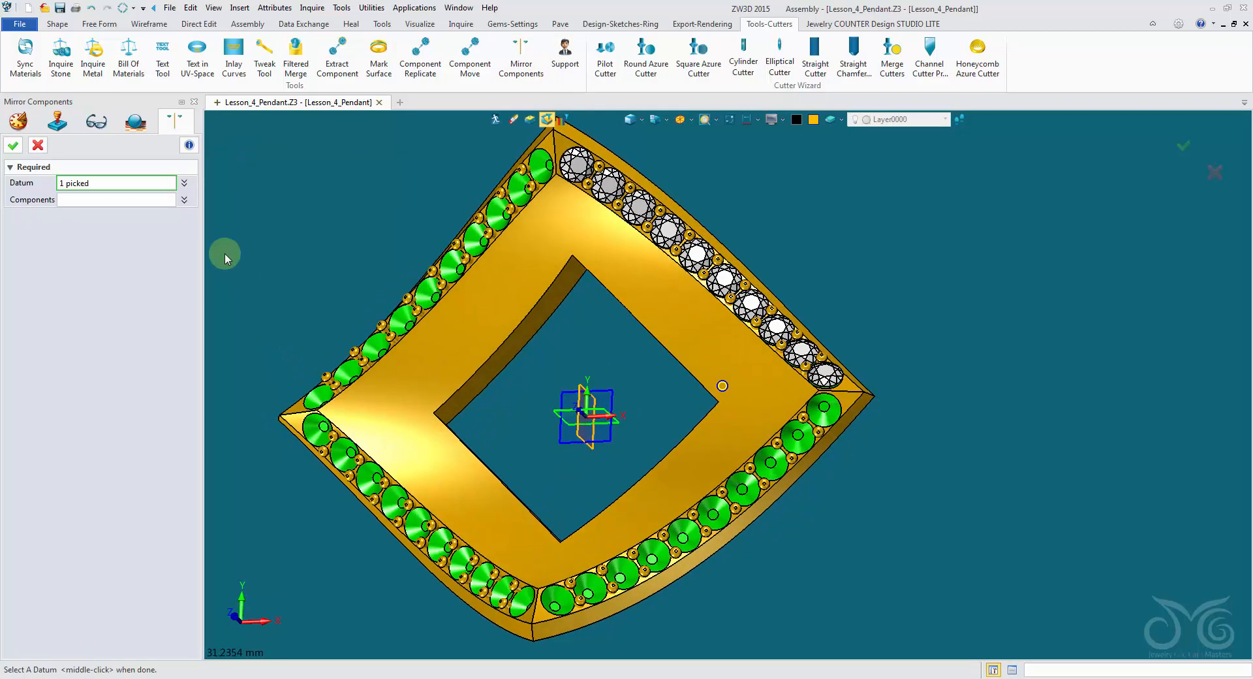
left_click(150, 200)
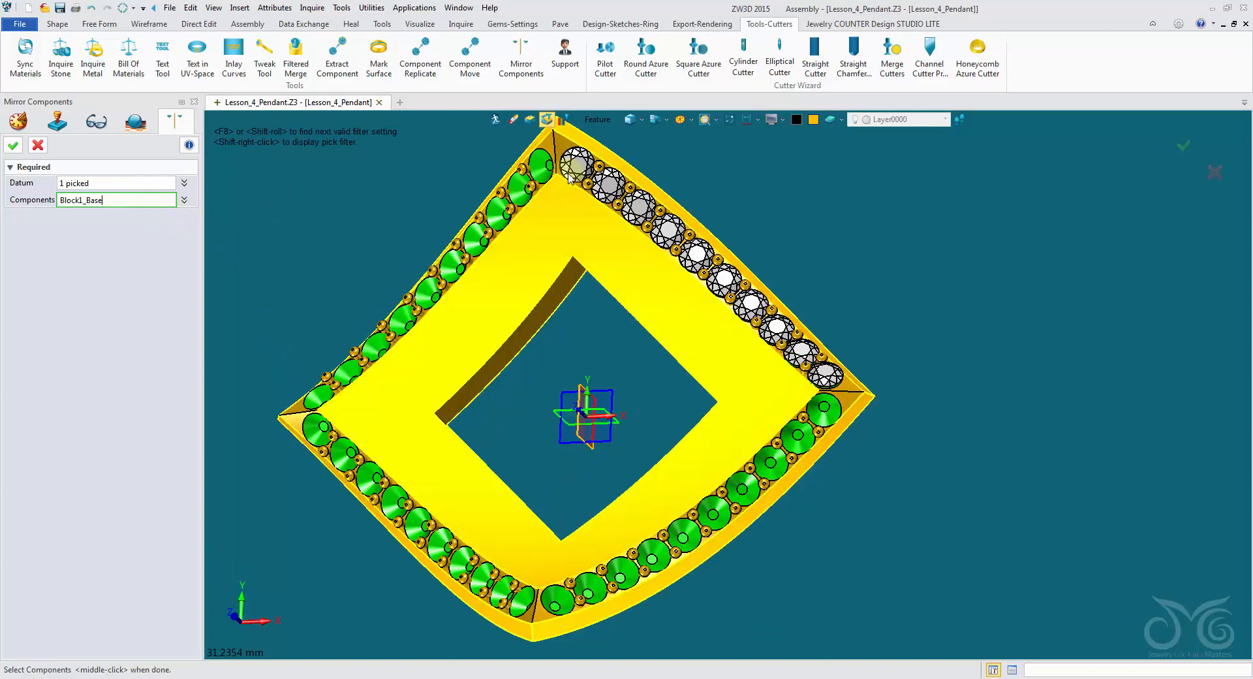
left_click(570, 171)
right_click_drag(473, 196, 221, 199)
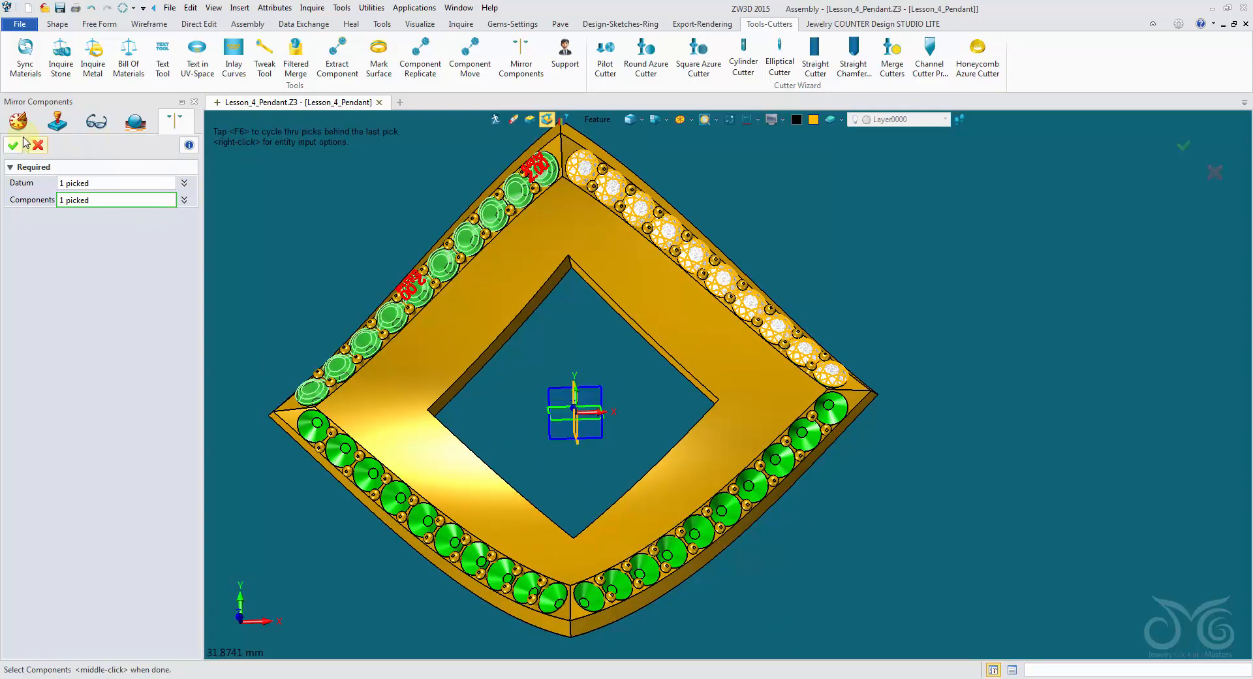
middle_click(238, 204)
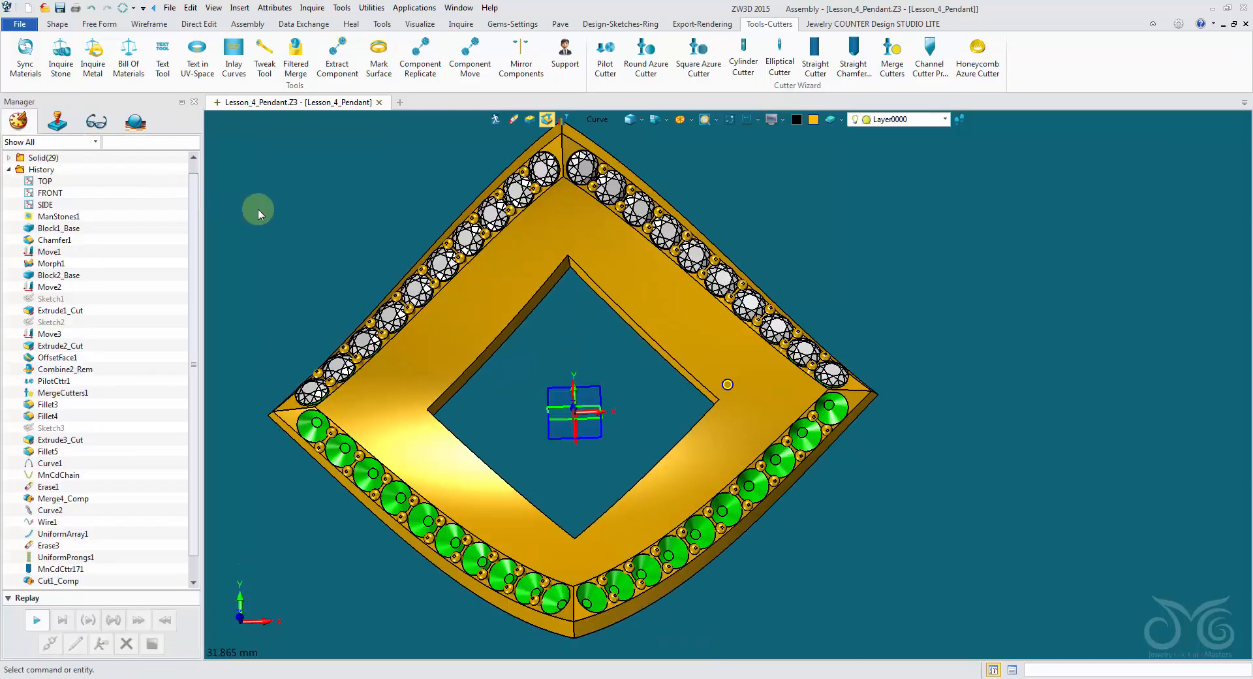
Step: Mirror both back gem rows across the front datum plane to fill the seats on the two front sides
middle_click(314, 197)
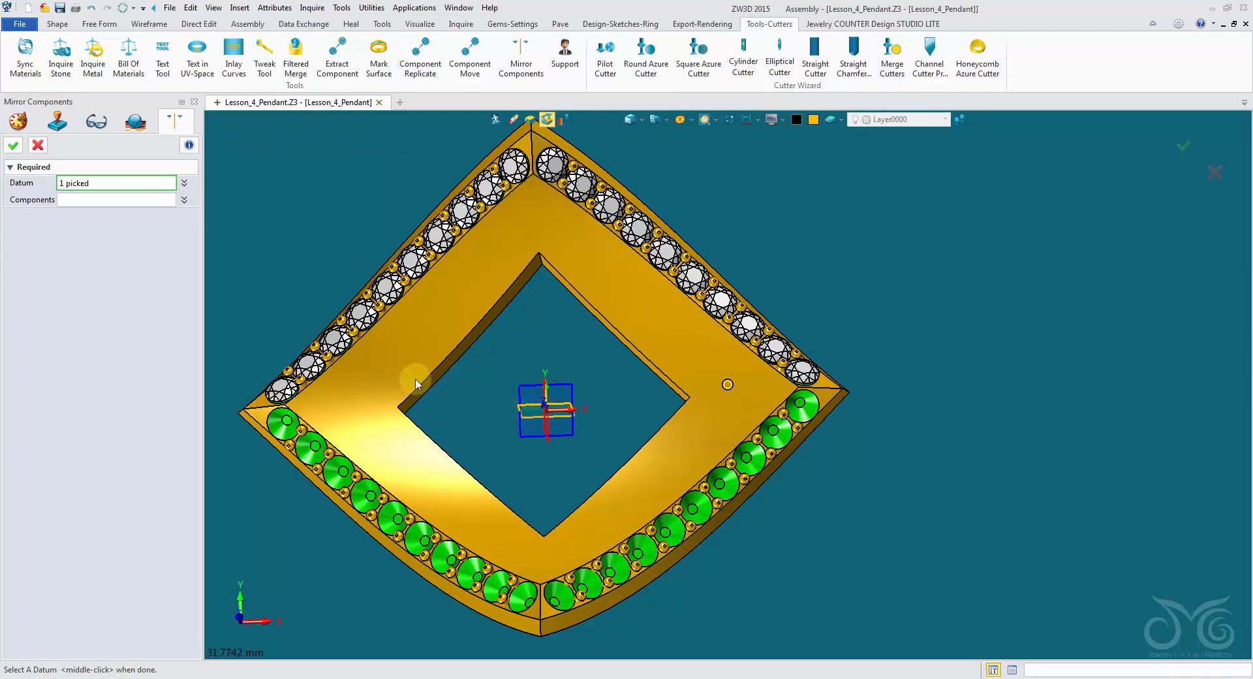
right_click_drag(416, 384, 375, 335)
left_click(157, 201)
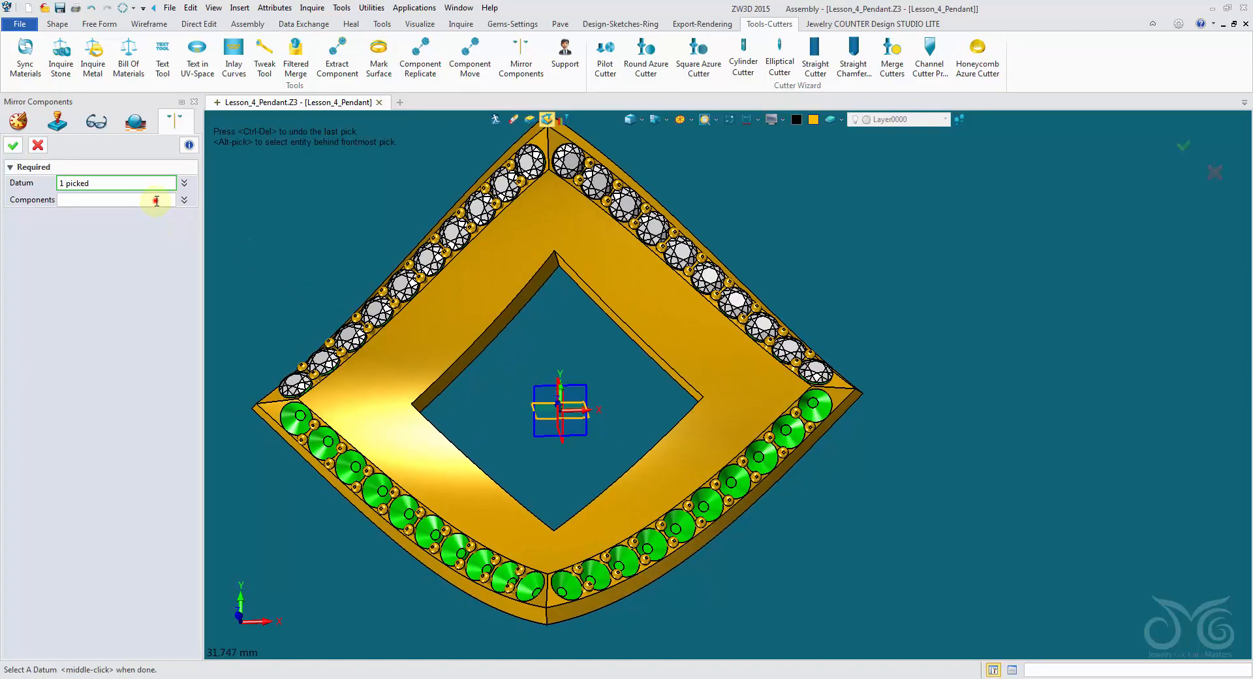
left_click(409, 289)
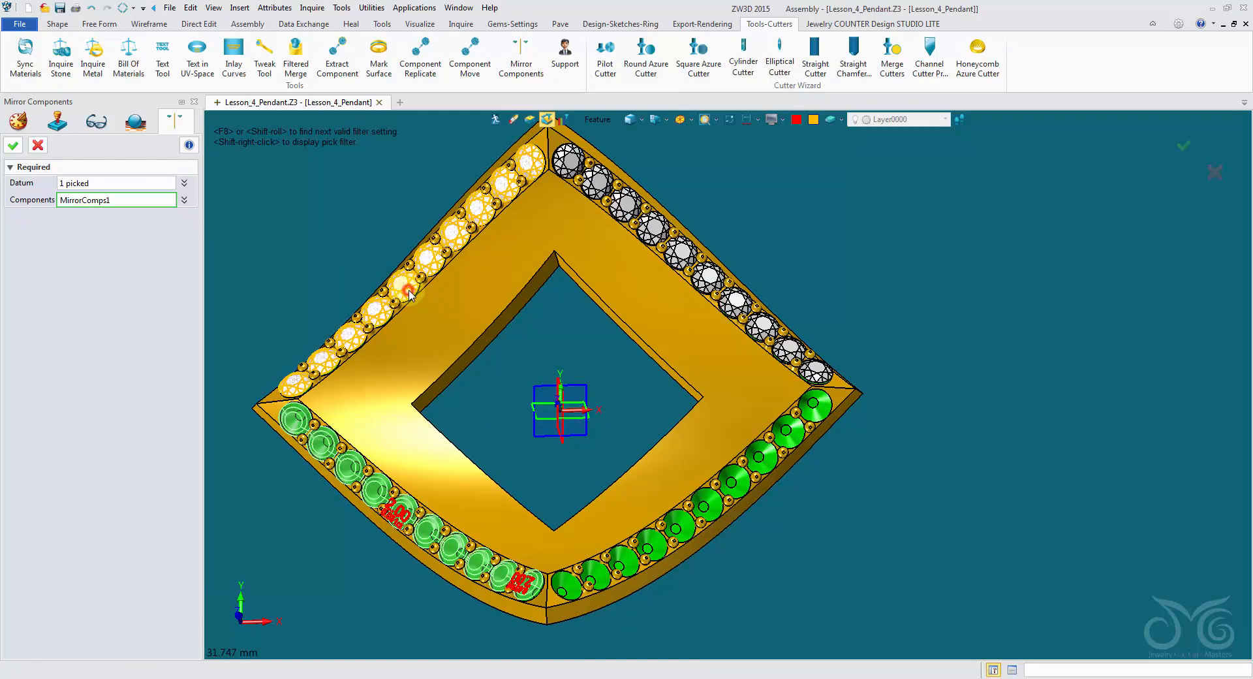
left_click(618, 210)
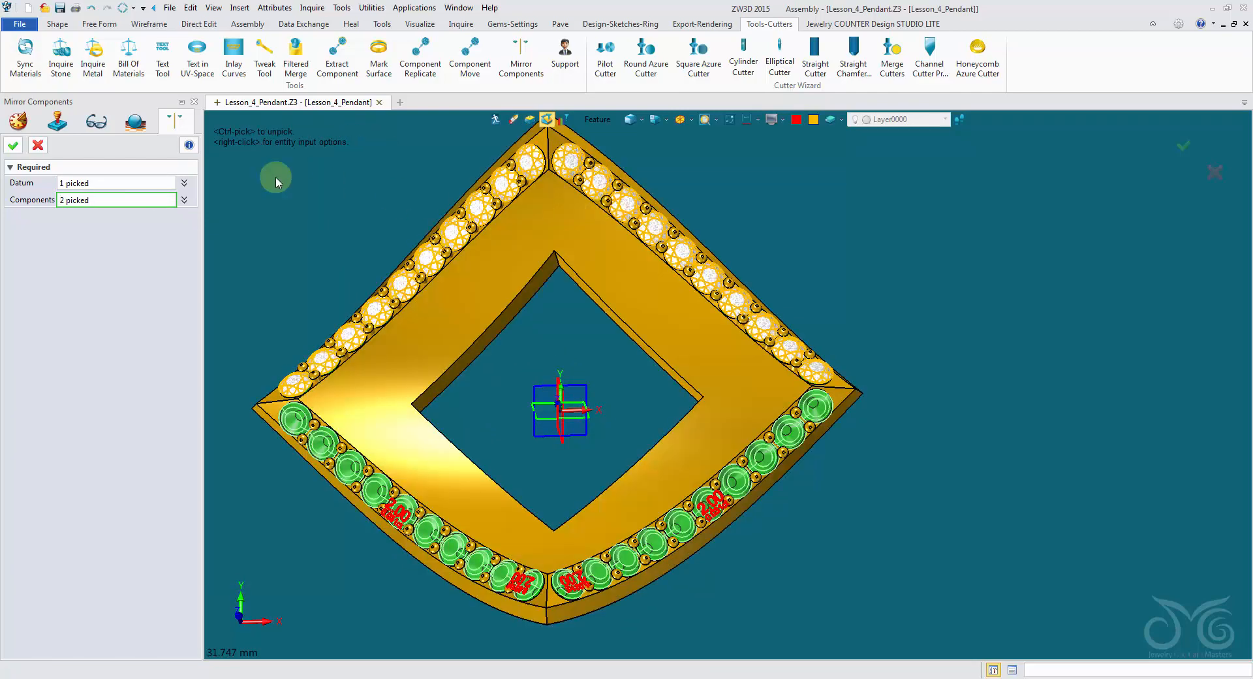
left_click(14, 145)
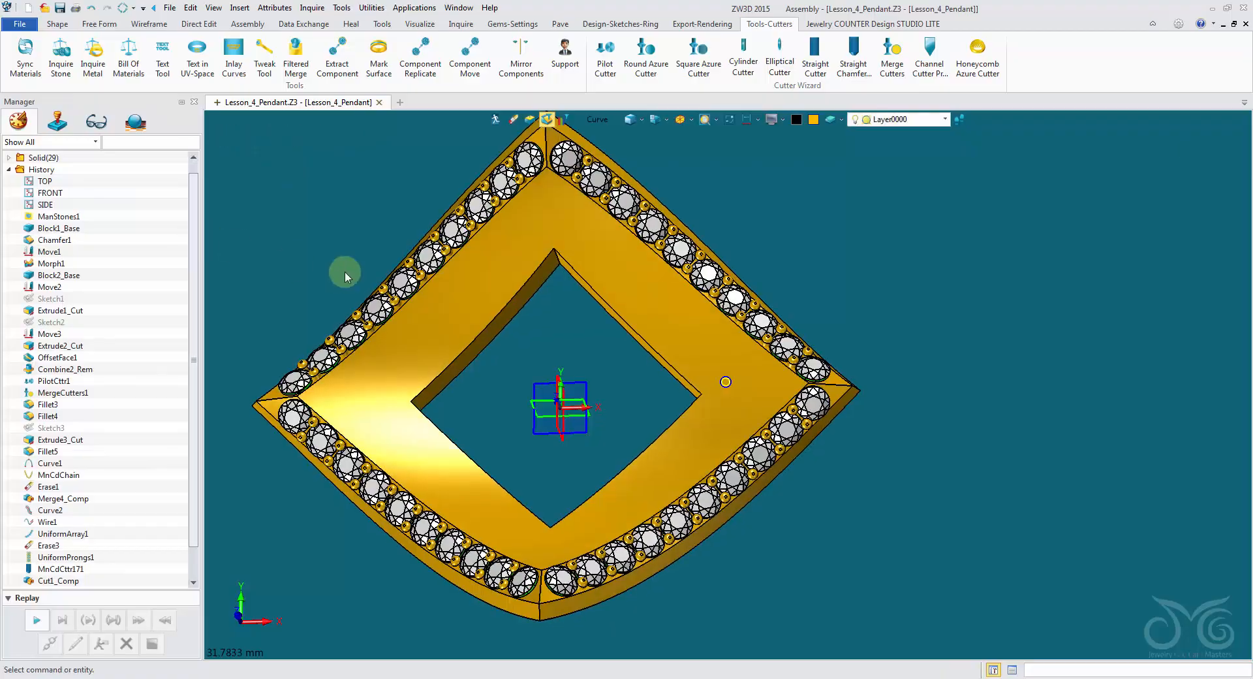
Step: Replicate the outer prong nearest the frame's right corner, placing a copy beside the last gem of the back-right side
middle_click_drag(344, 271, 398, 264)
scroll(398, 265, "up", 5)
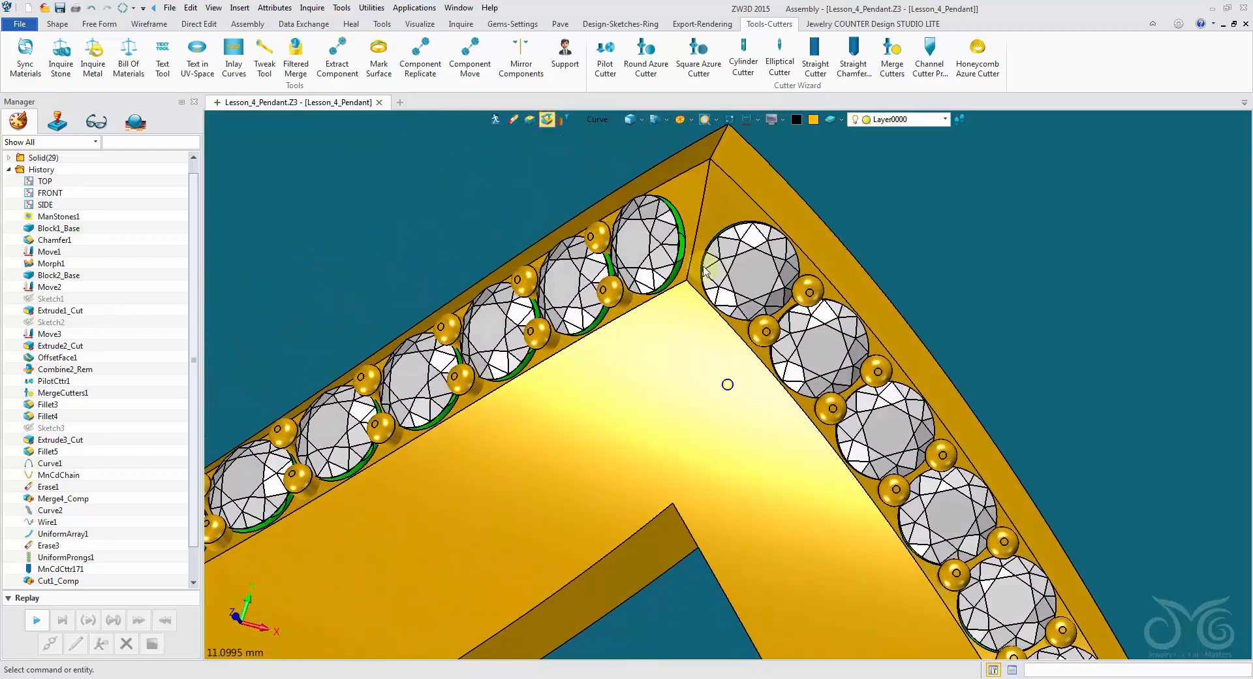
scroll(707, 225, "down", 5)
mouse_move(706, 225)
middle_mouse_down()
mouse_move(859, 228)
mouse_move(876, 240)
middle_mouse_up()
right_click_drag(875, 240, 800, 218)
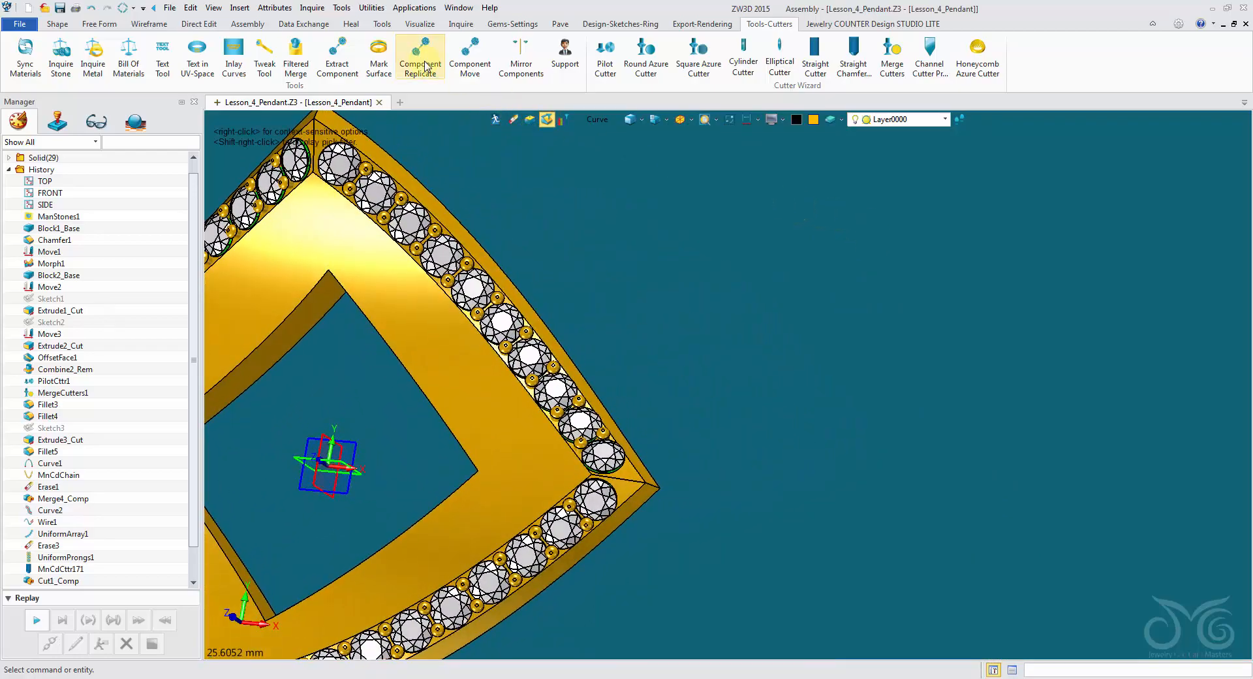
left_click(425, 63)
right_click_drag(863, 409, 818, 399)
scroll(850, 412, "up", 4)
scroll(818, 404, "up", 2)
scroll(818, 400, "up", 2)
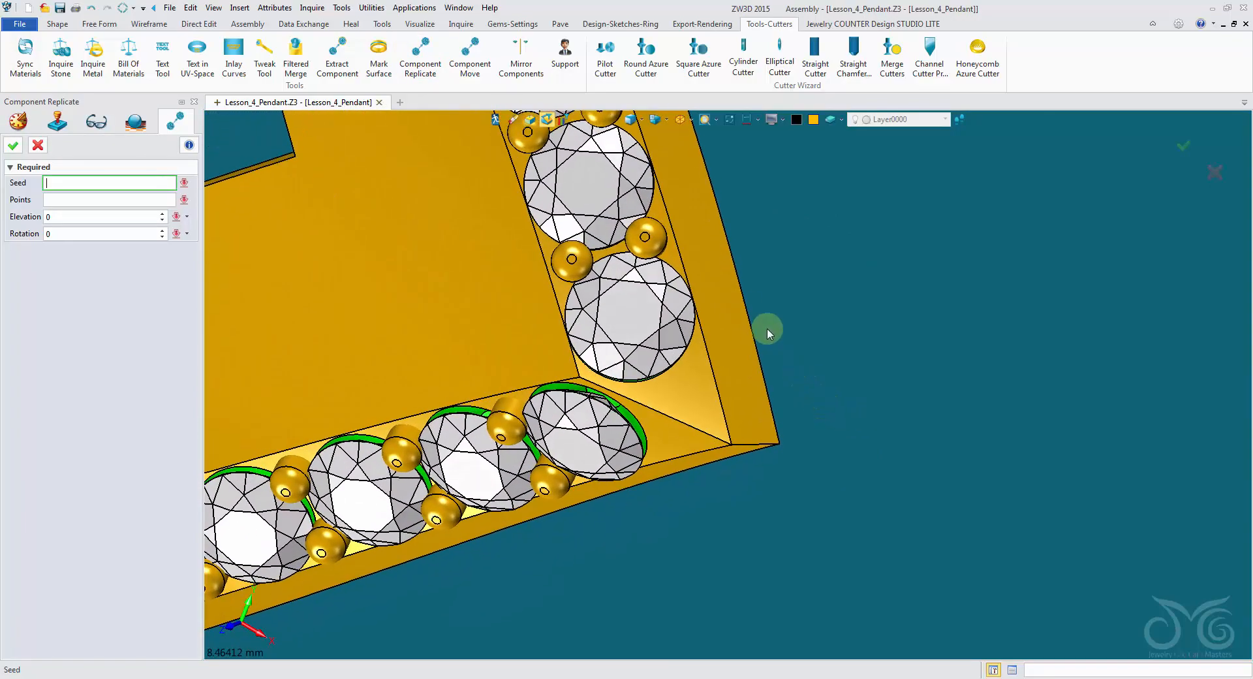
left_click(648, 240)
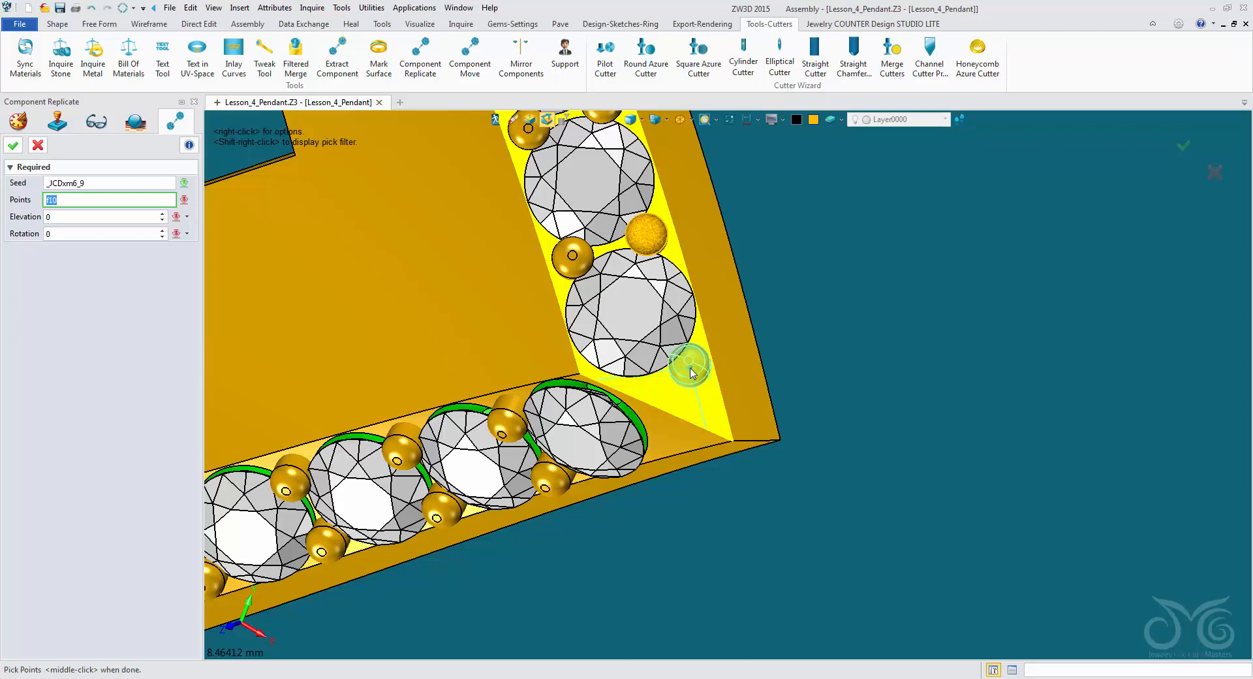
right_click_drag(691, 372, 671, 370)
scroll(671, 370, "down", 1)
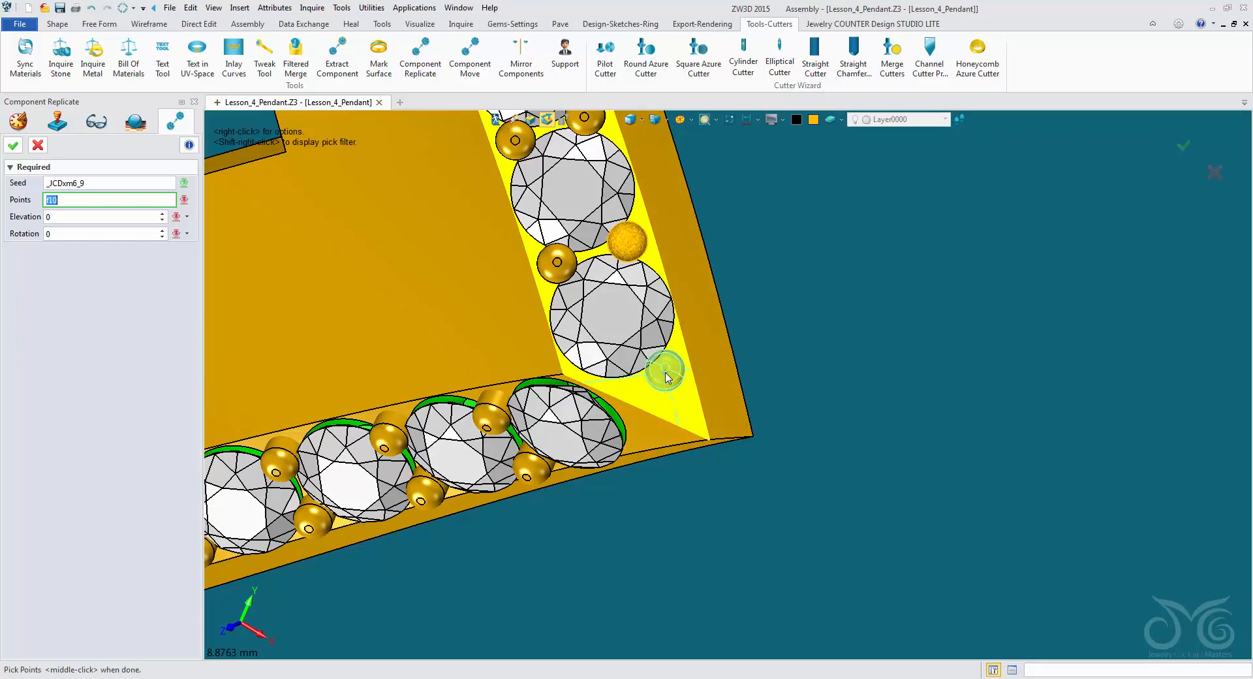
left_click(665, 373)
Step: Place two more prong copies at the right corner, beside the front-right side's end gem and between both corner gems, and finish replicating
right_click_drag(692, 387, 658, 387)
scroll(667, 404, "down", 2)
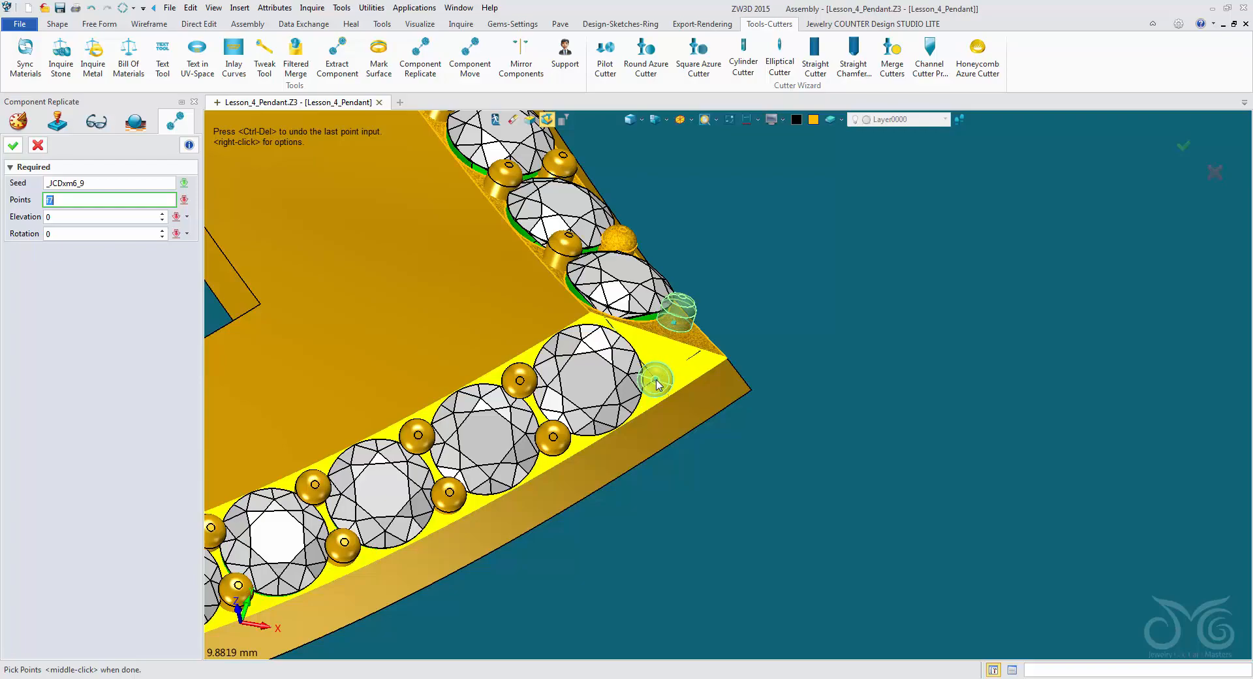
left_click(657, 384)
mouse_move(660, 384)
right_mouse_down()
mouse_move(691, 388)
mouse_move(613, 385)
mouse_move(604, 366)
mouse_move(623, 352)
mouse_move(637, 369)
mouse_move(667, 335)
right_mouse_up()
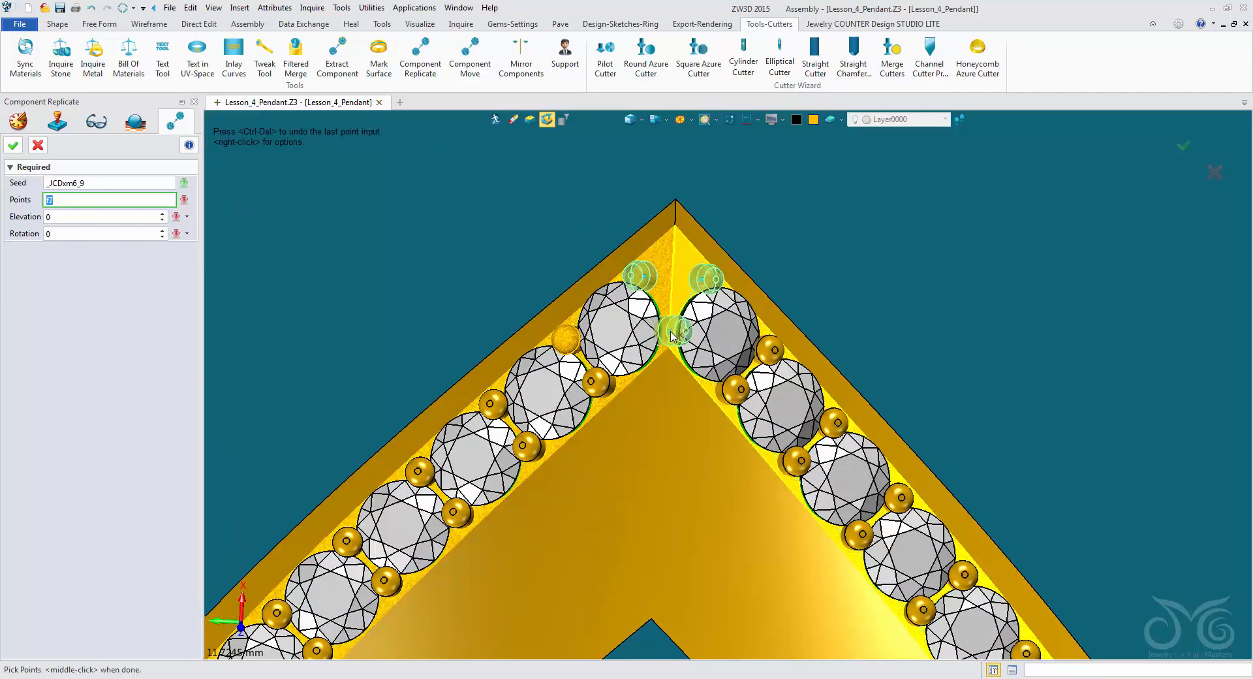
mouse_move(667, 334)
right_mouse_down()
mouse_move(643, 352)
mouse_move(595, 323)
right_mouse_up()
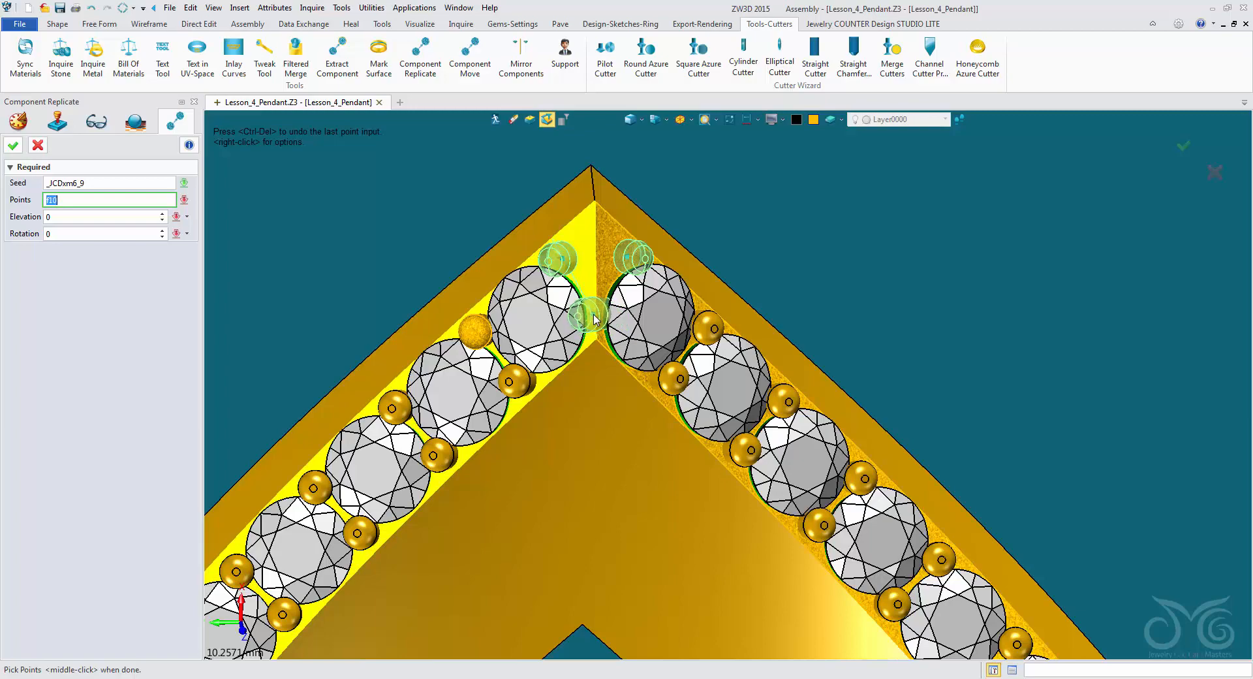
scroll(728, 385, "down", 4)
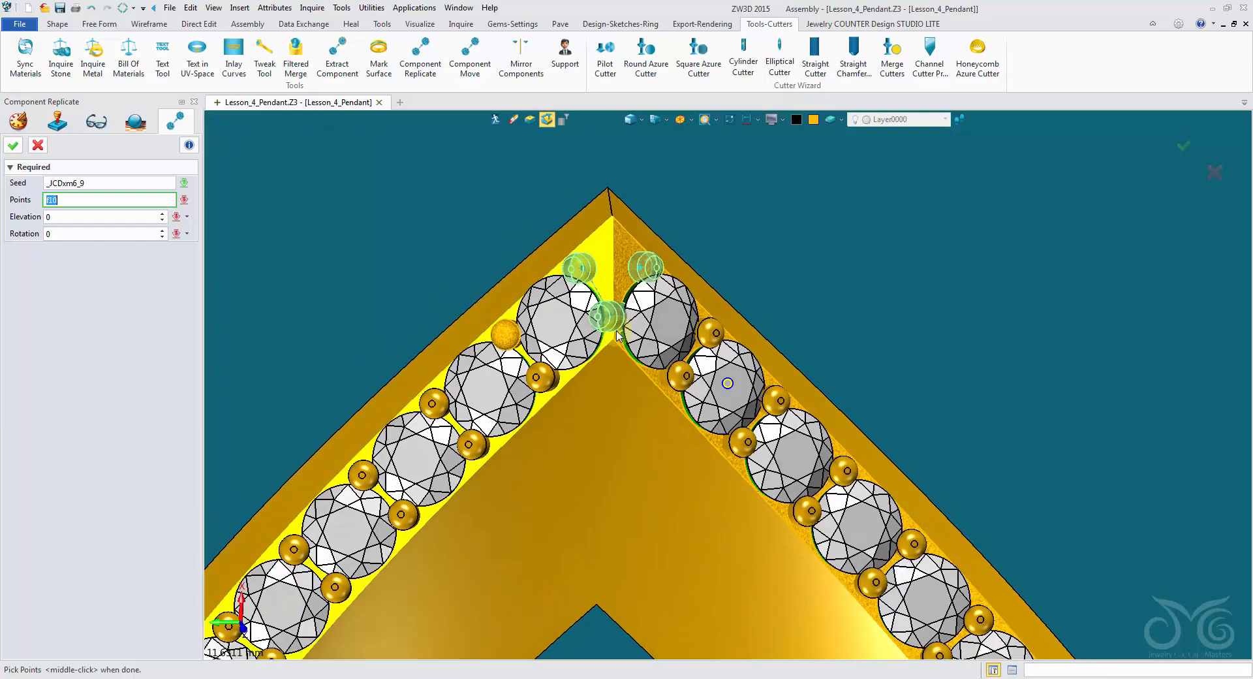
right_click_drag(729, 385, 614, 344)
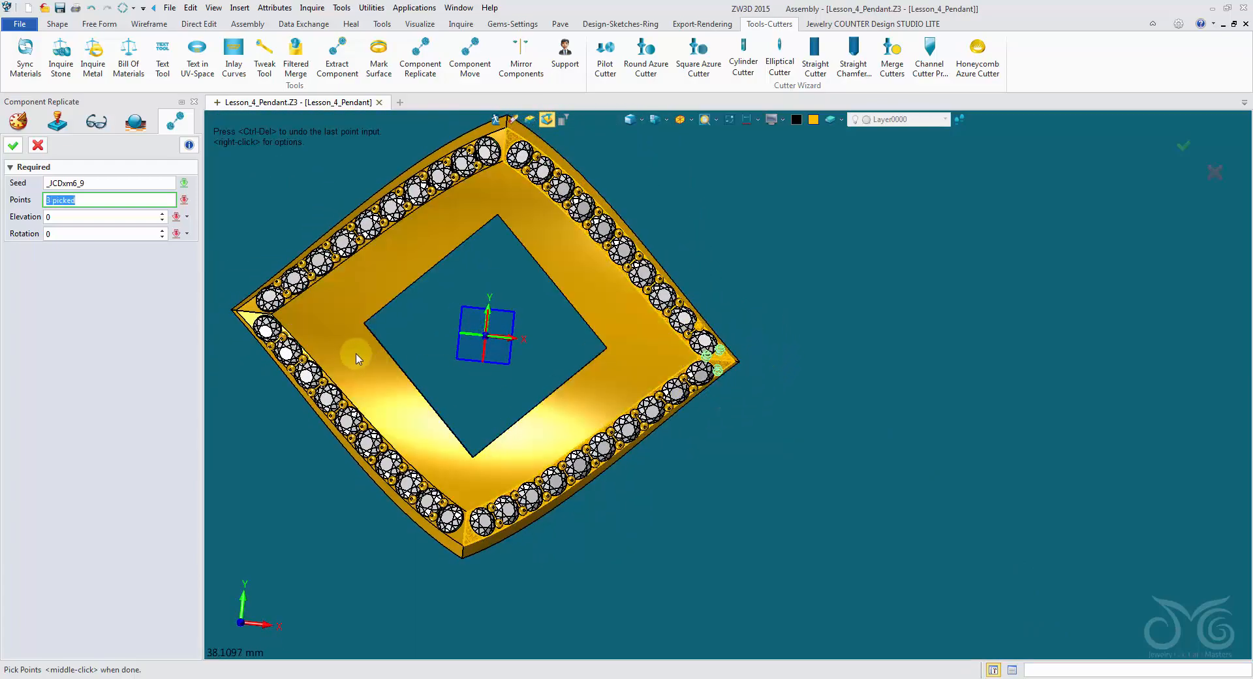
left_click(473, 357)
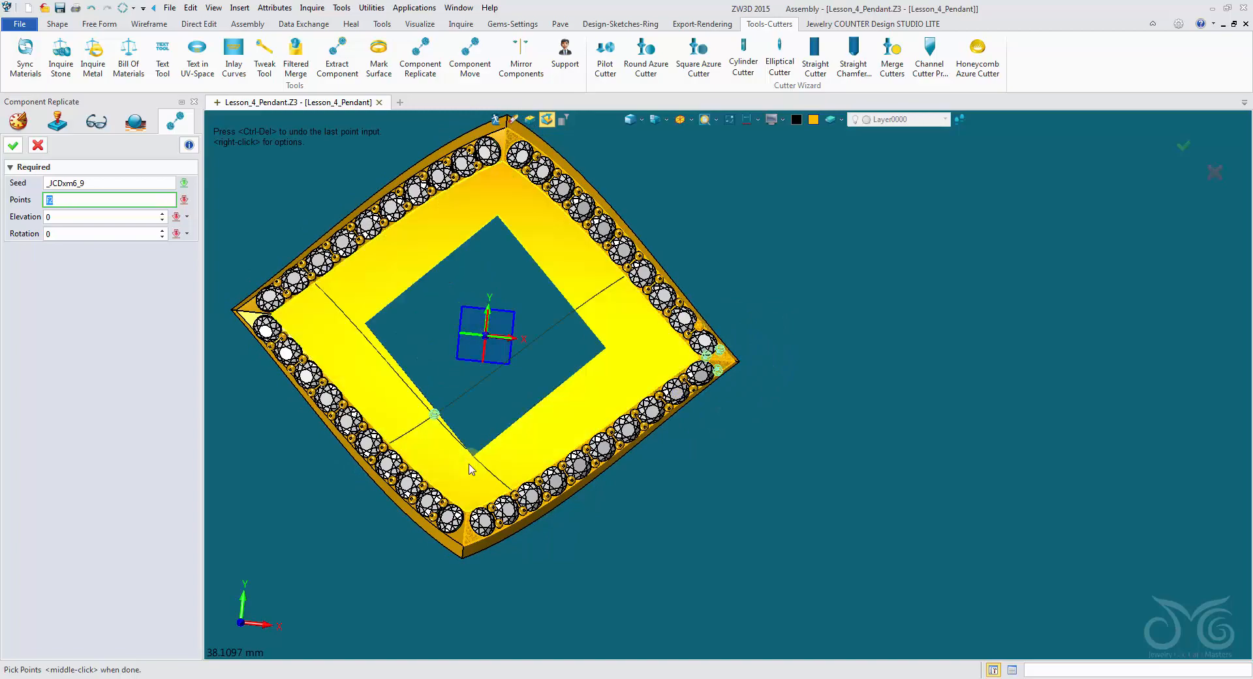
left_click(15, 146)
Step: Replicate the outer prong nearest the frame's back corner, placing a copy beside the end gem of the back-right side
right_click_drag(763, 243, 772, 246)
middle_click(772, 246)
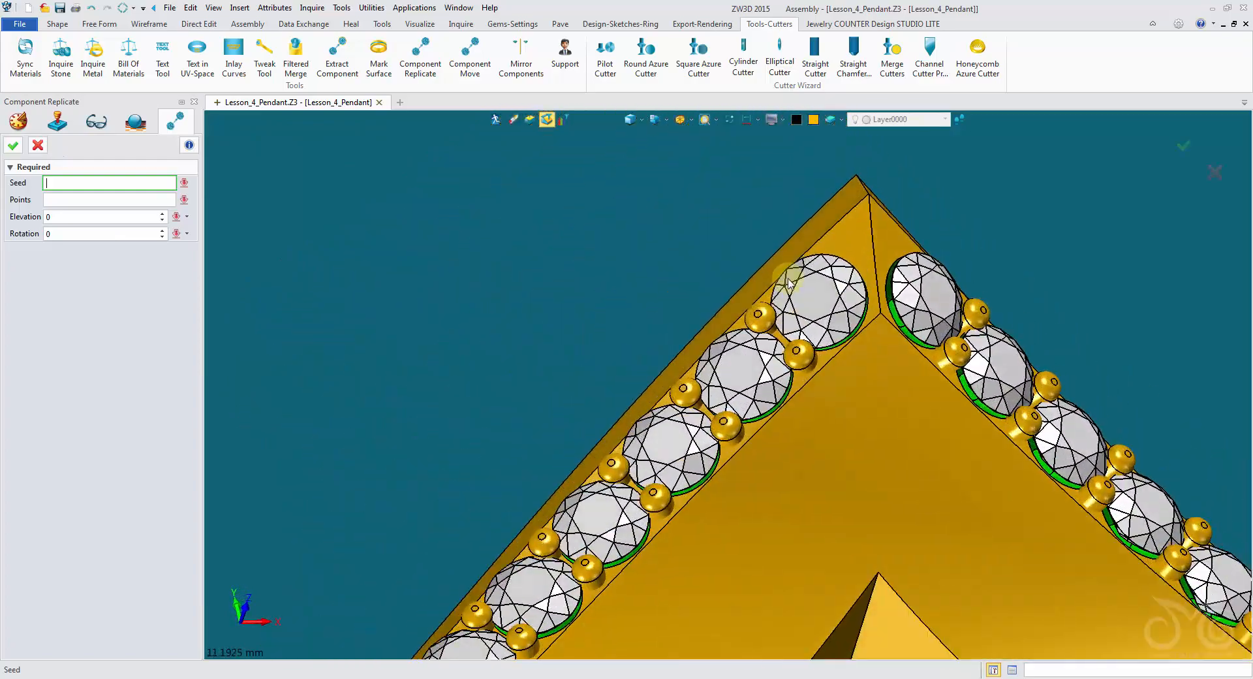
scroll(790, 284, "up", 5)
left_click(927, 401)
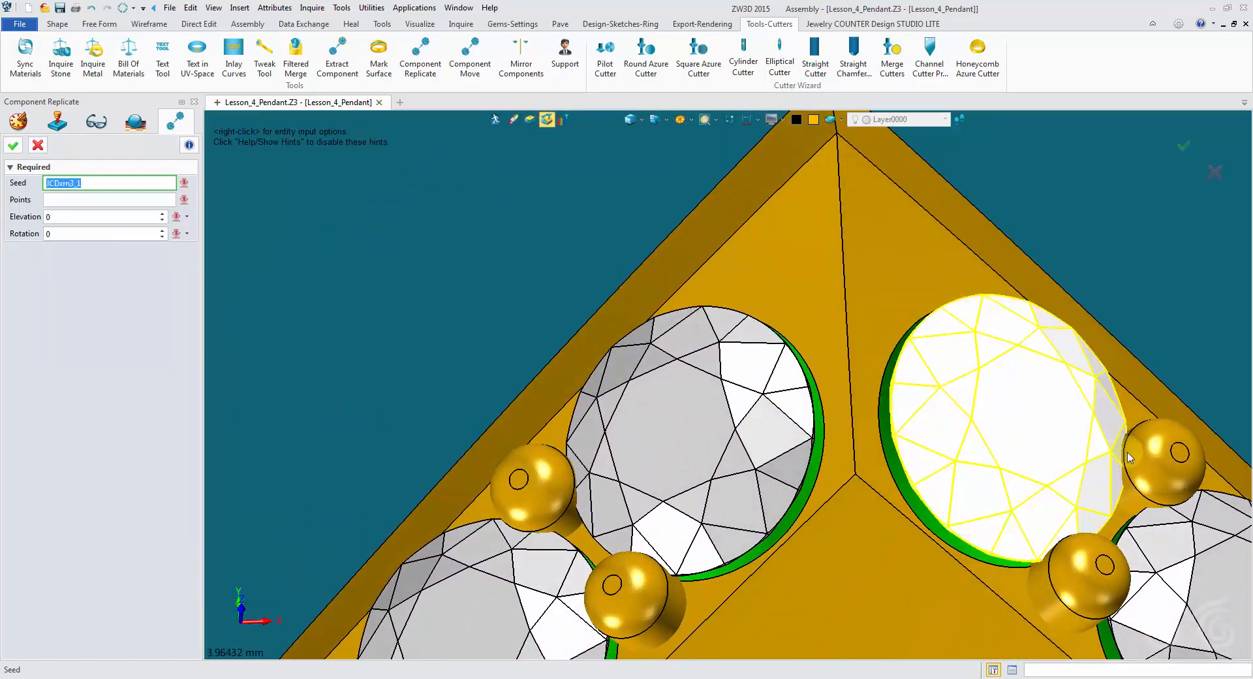
right_click_drag(1152, 470, 693, 334)
left_click(729, 371)
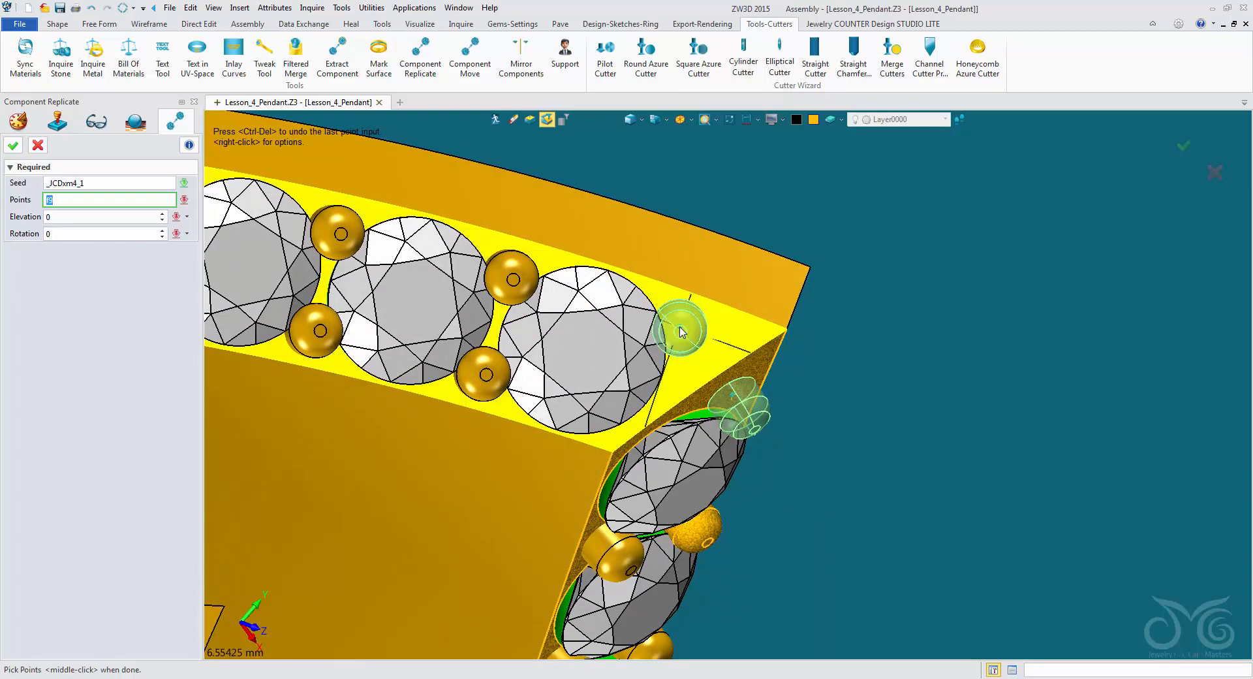
Step: Place two more prong copies at the back corner, beside the back-left side's end gem and between both corner gems, and finish replicating
left_click(680, 332)
right_click_drag(679, 331, 673, 380)
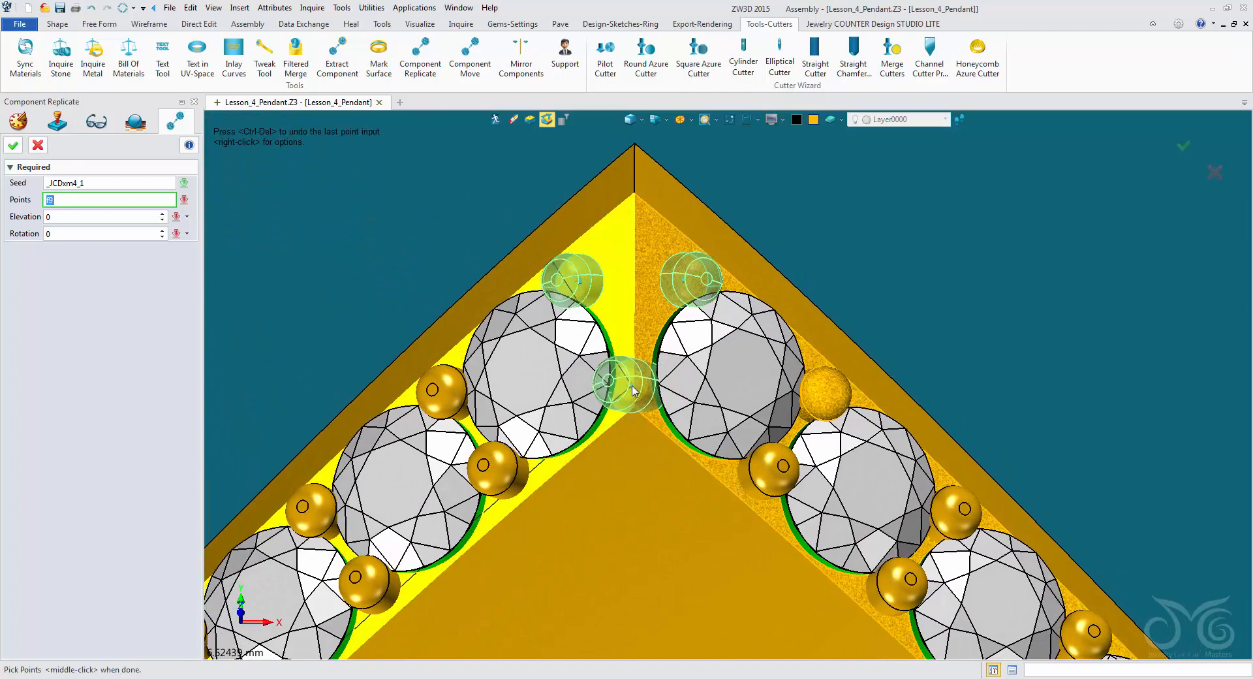
right_click_drag(631, 374, 631, 378)
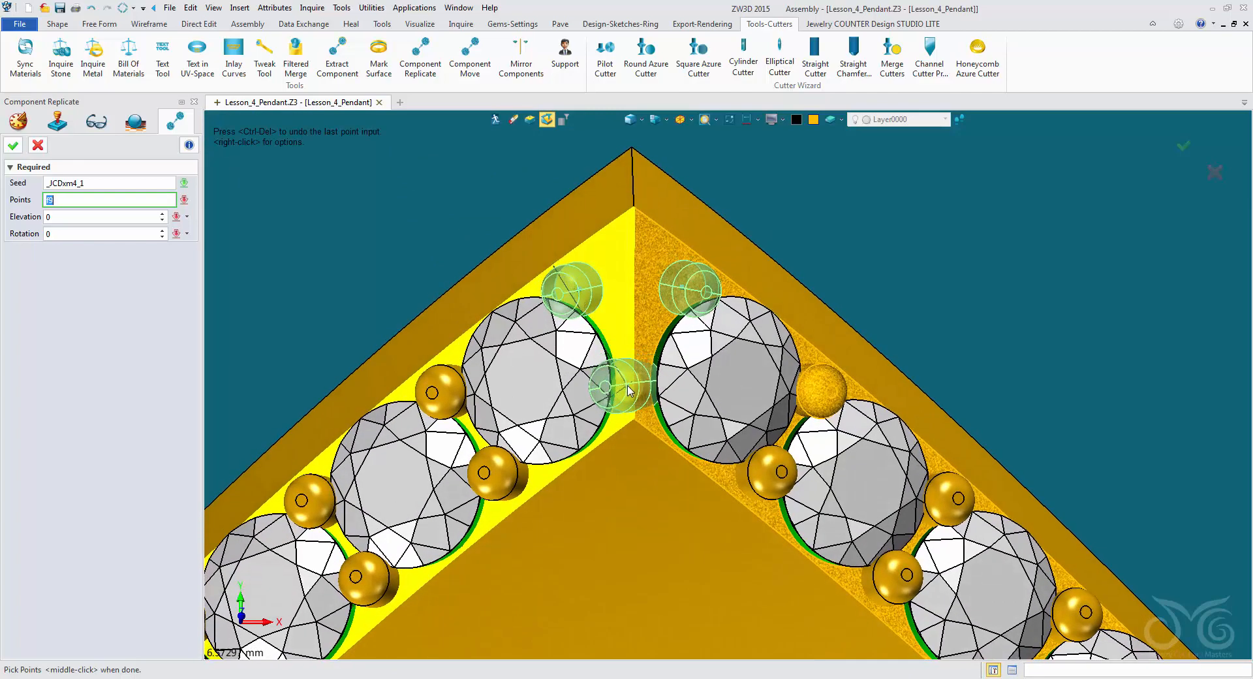
scroll(636, 372, "down", 5)
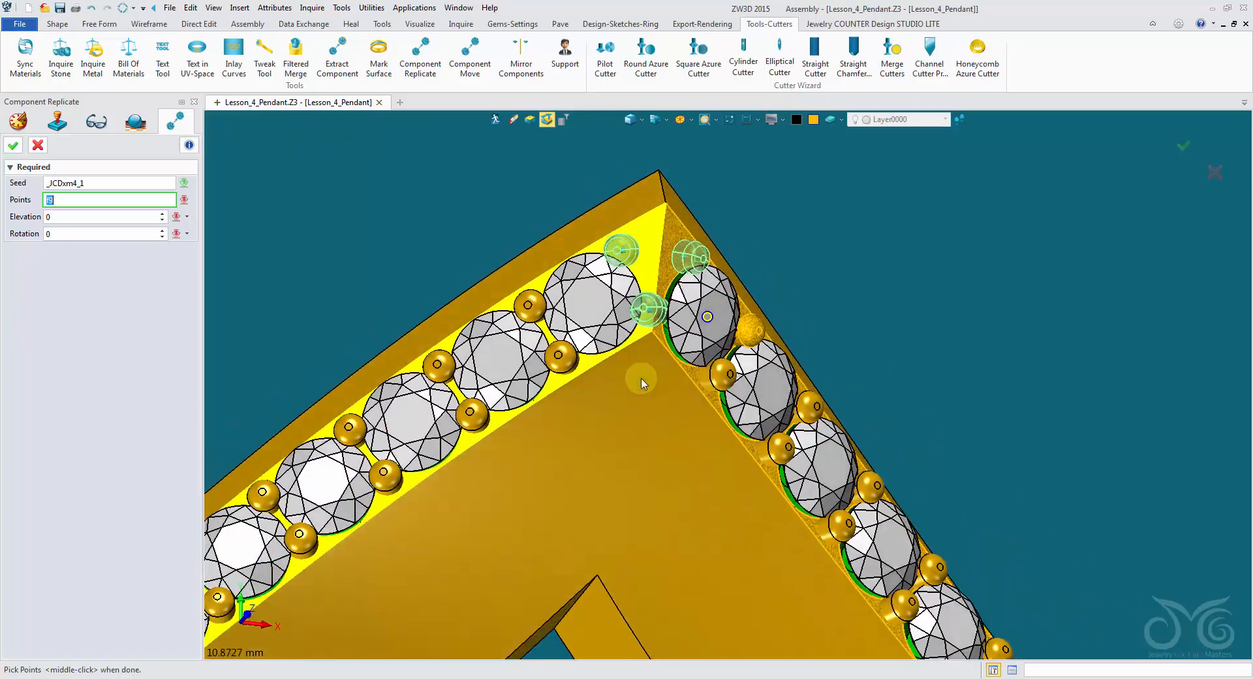
left_click(19, 152)
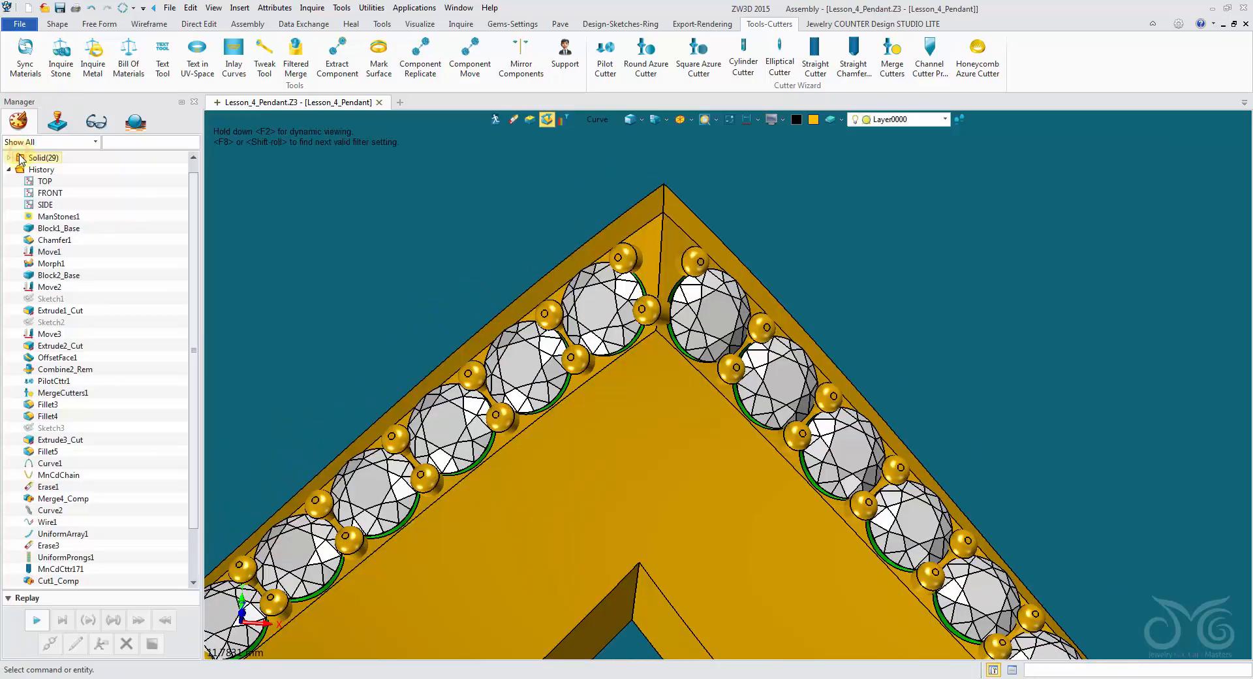
right_click_drag(373, 256, 382, 257)
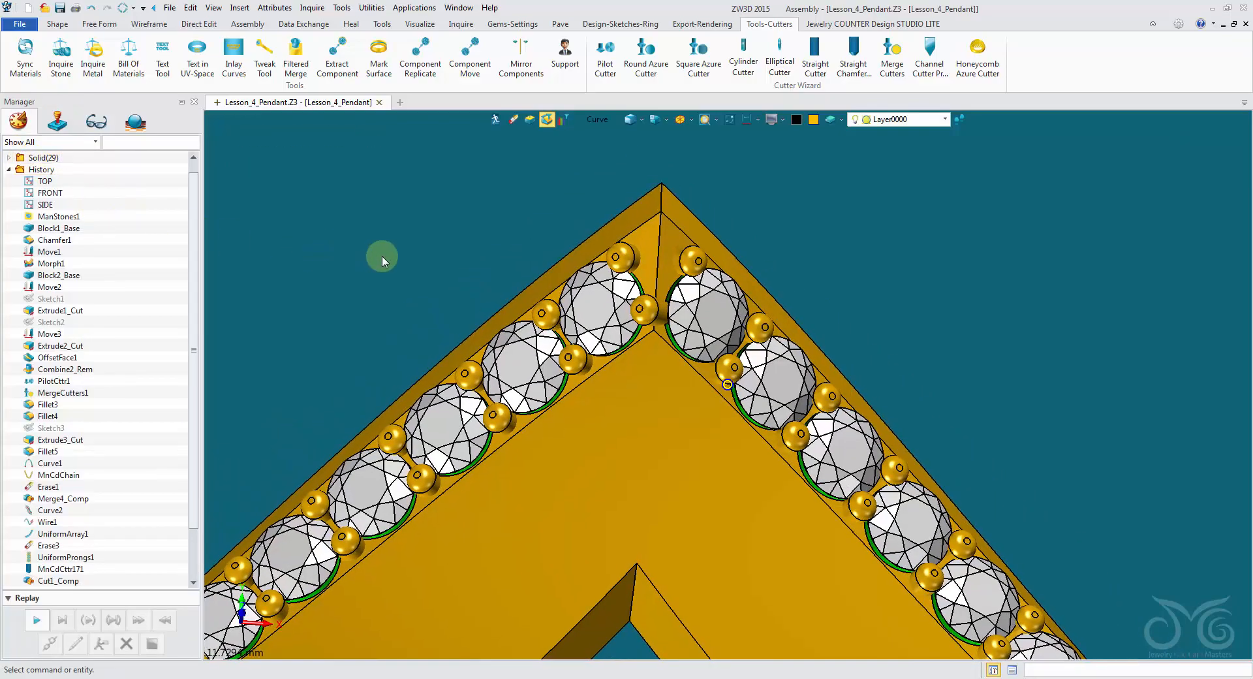
mouse_move(506, 281)
right_mouse_down()
mouse_move(517, 225)
mouse_move(610, 246)
mouse_move(610, 167)
mouse_move(659, 193)
mouse_move(708, 196)
mouse_move(715, 216)
mouse_move(565, 138)
right_mouse_up()
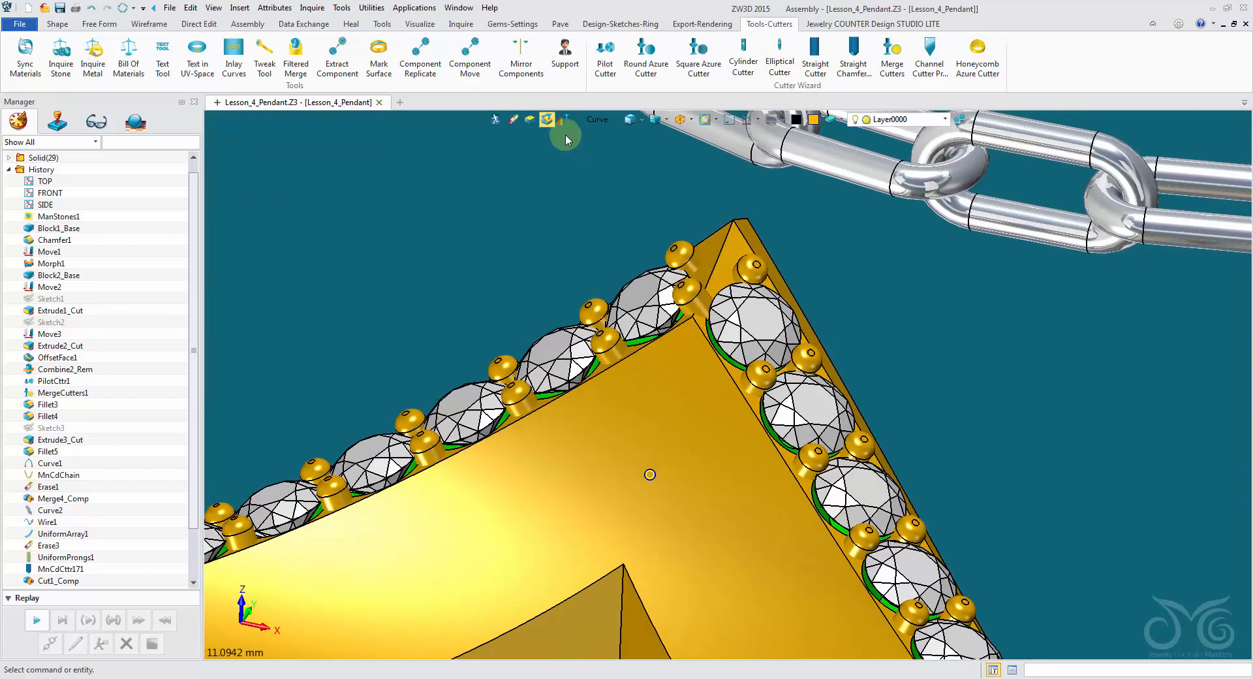
left_click(474, 51)
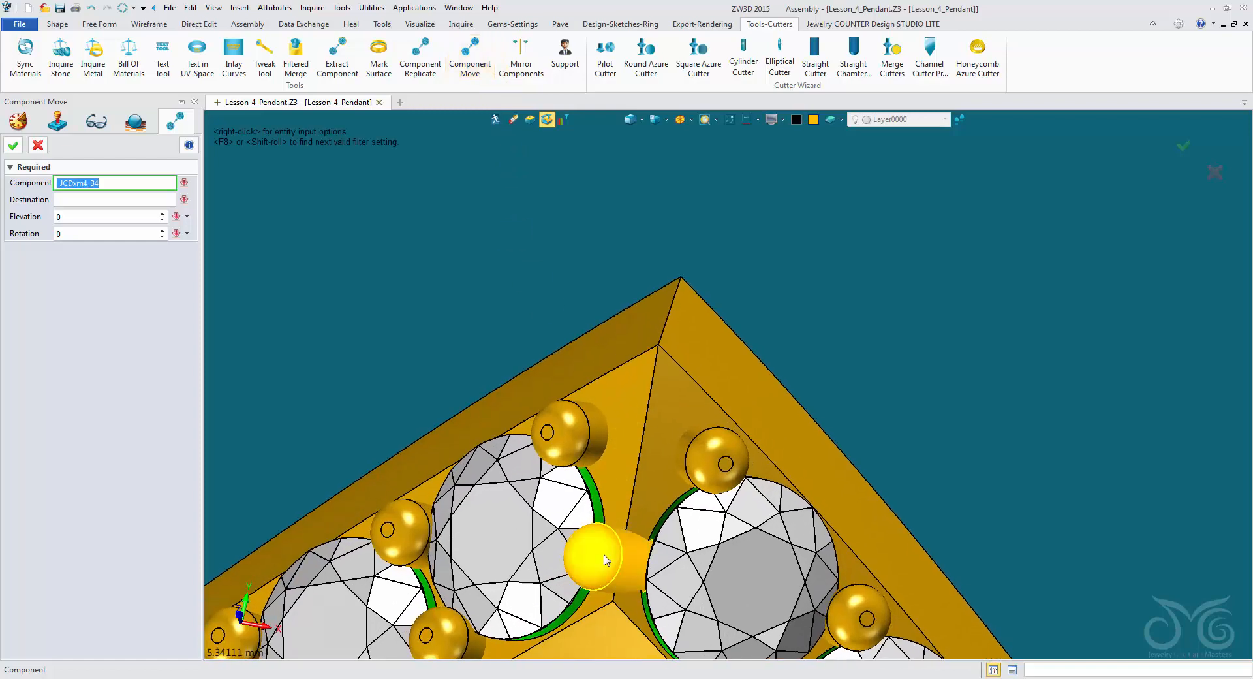
left_click(606, 557)
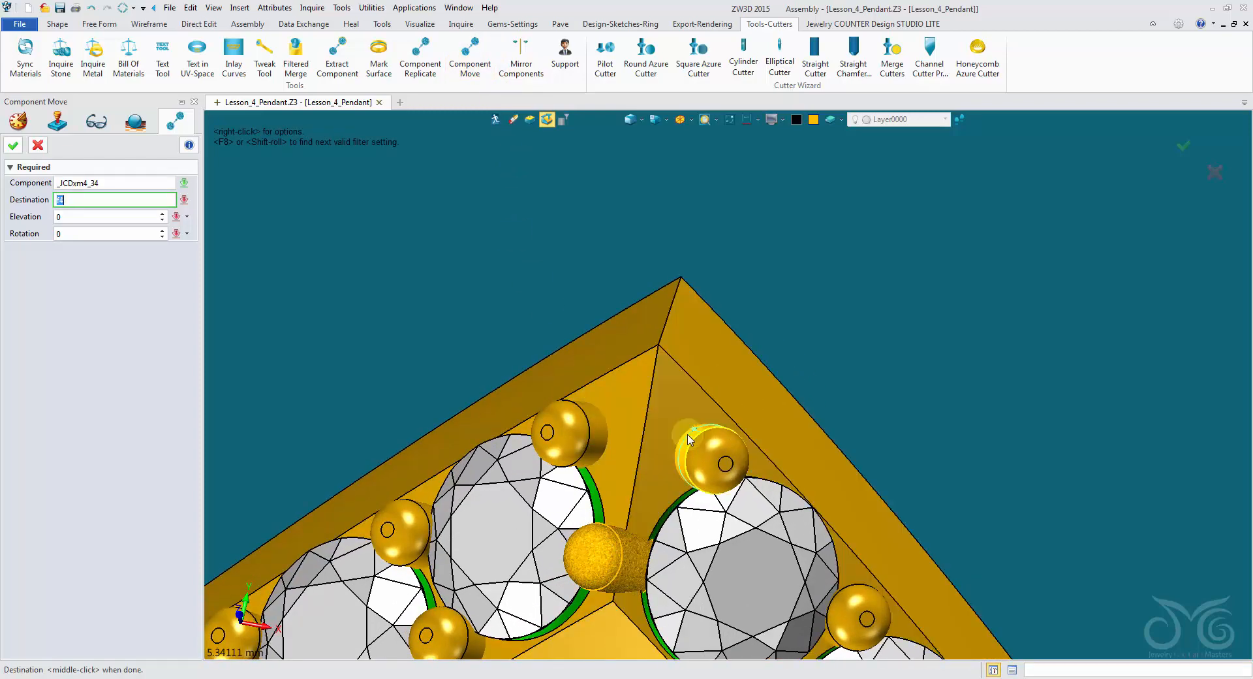
left_click(38, 146)
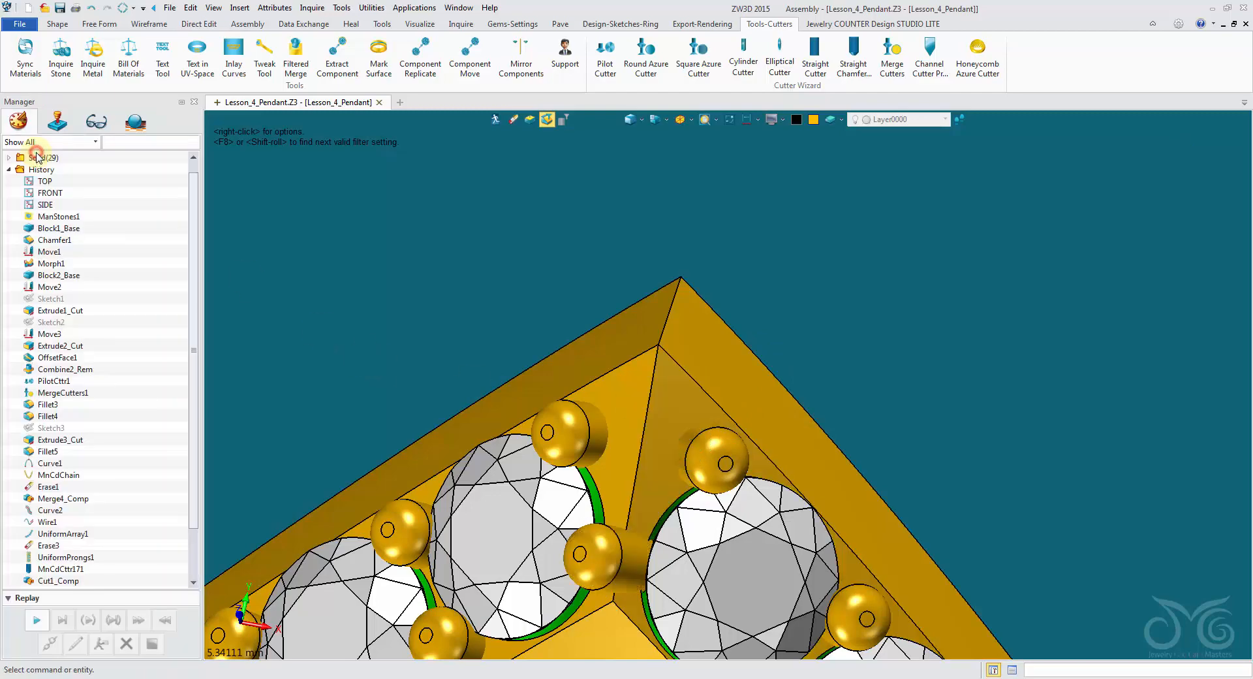
Step: Start a Move with picking limited to components and select the prong between the two gems at the back corner
left_click(57, 24)
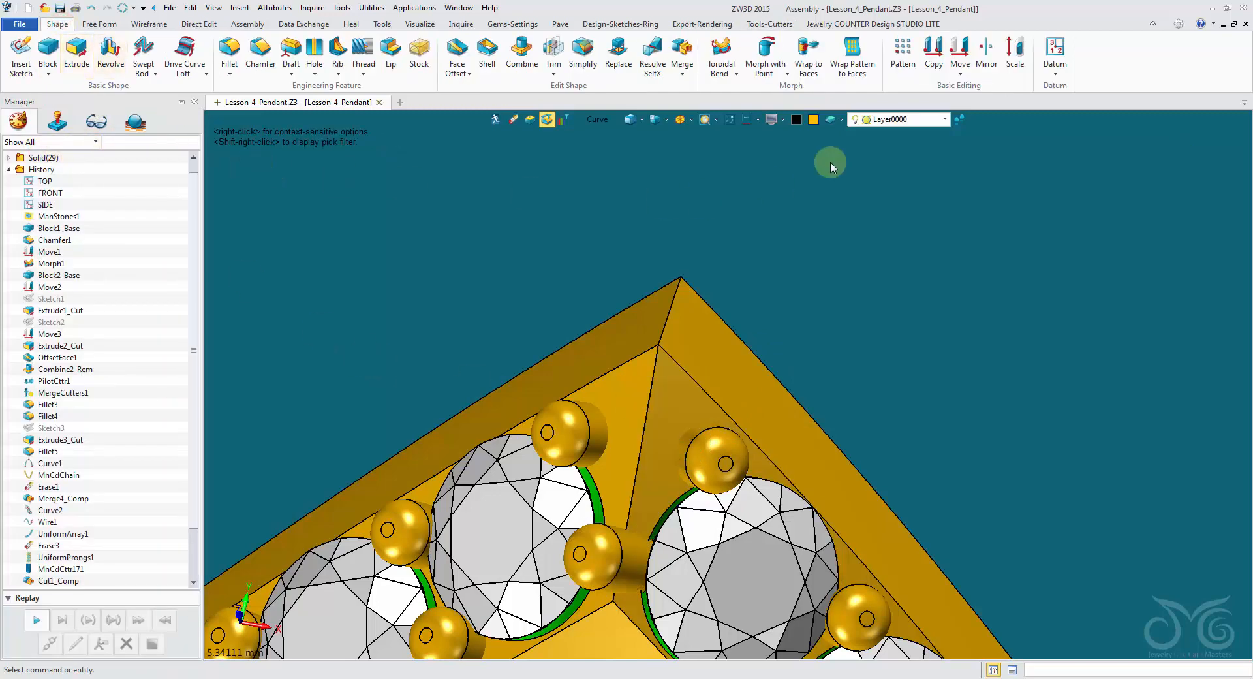
left_click(960, 52)
left_click(602, 120)
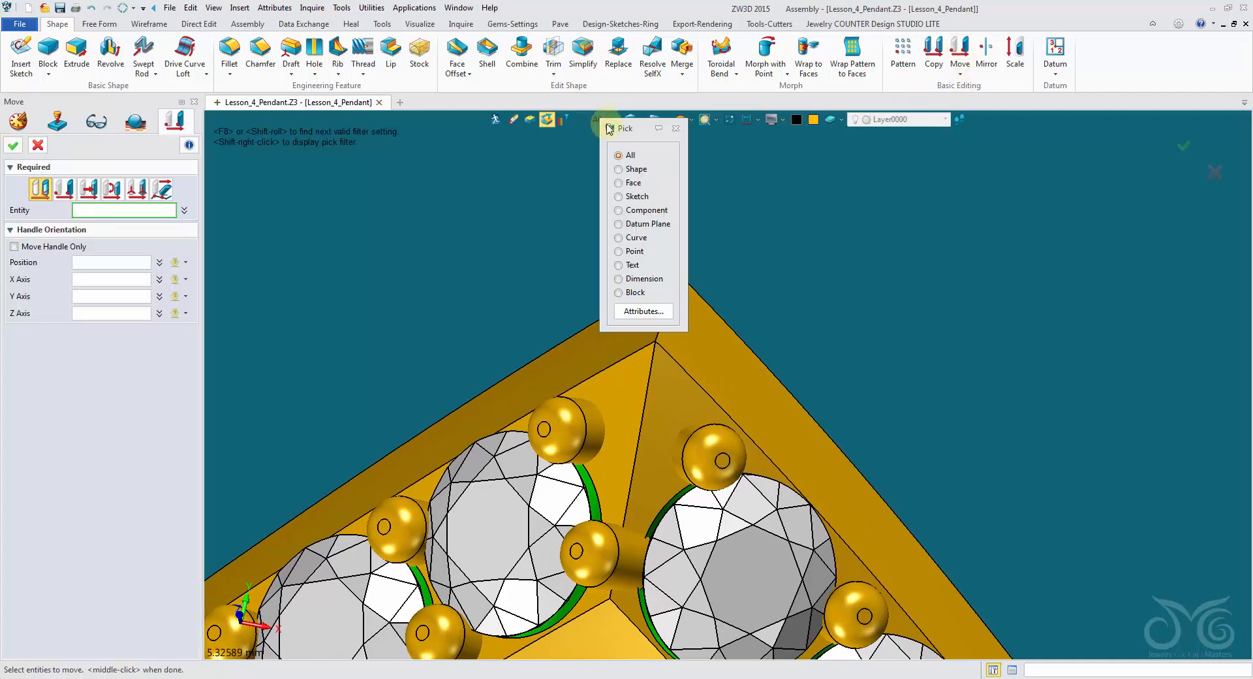
left_click(632, 211)
middle_click_drag(632, 210, 533, 311)
left_click(496, 307)
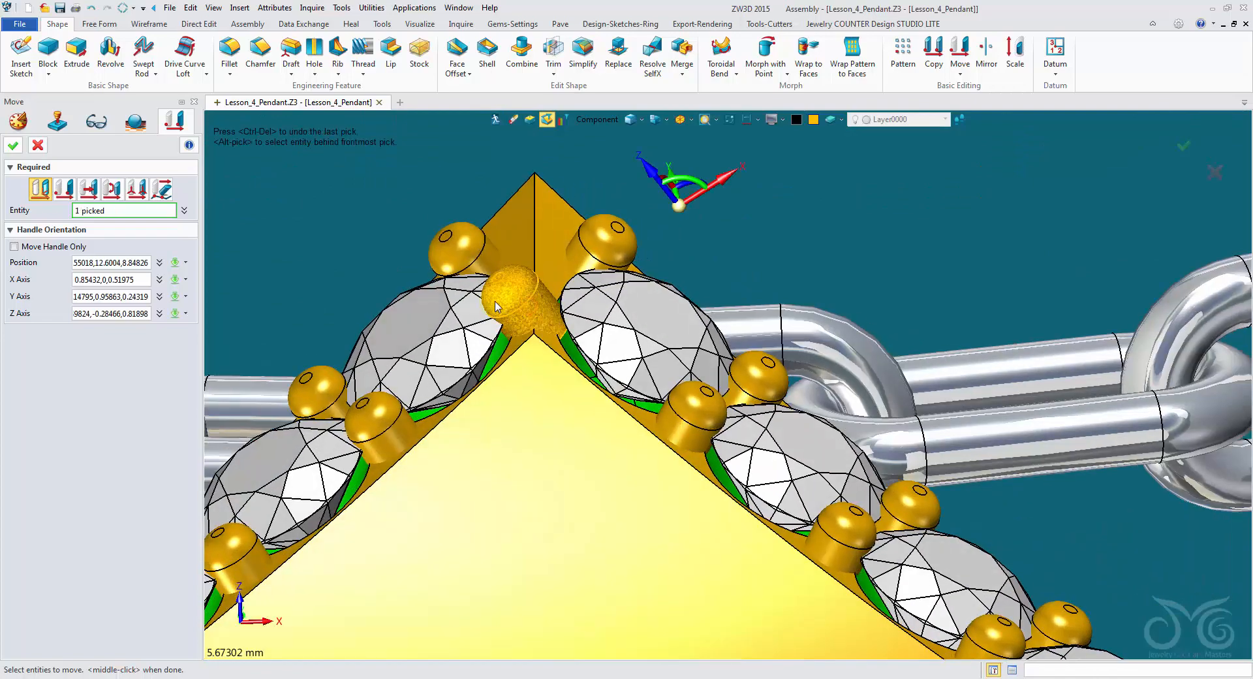
Step: Make the move a rotation about a direction, using the ridge edge at the frame's back corner as the axis
left_click(107, 196)
scroll(559, 365, "up", 2)
right_click_drag(559, 365, 622, 115)
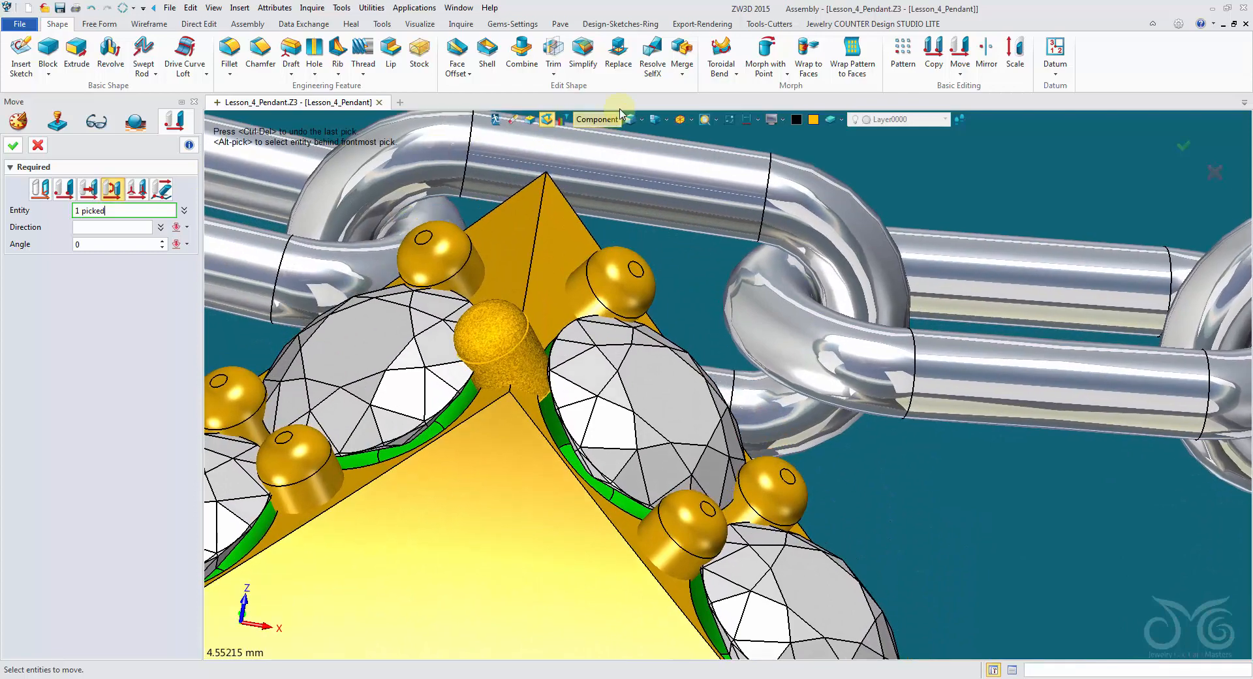
left_click(127, 226)
right_click_drag(236, 180, 418, 229)
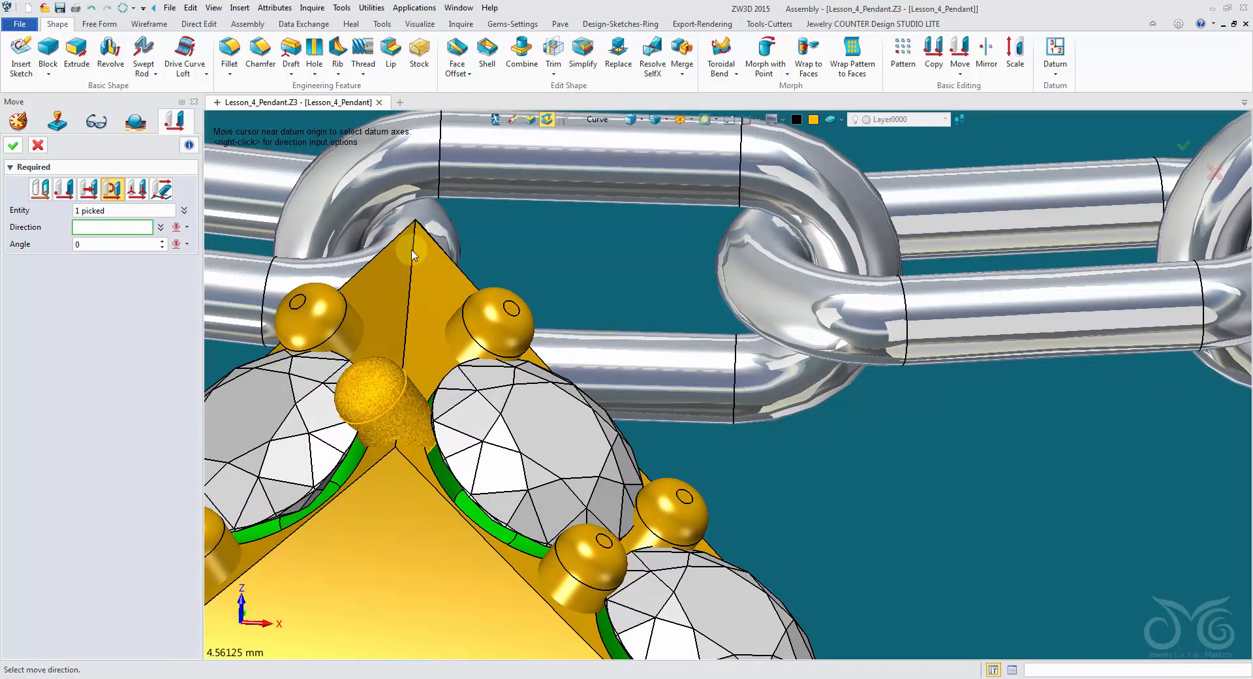
left_click(587, 120)
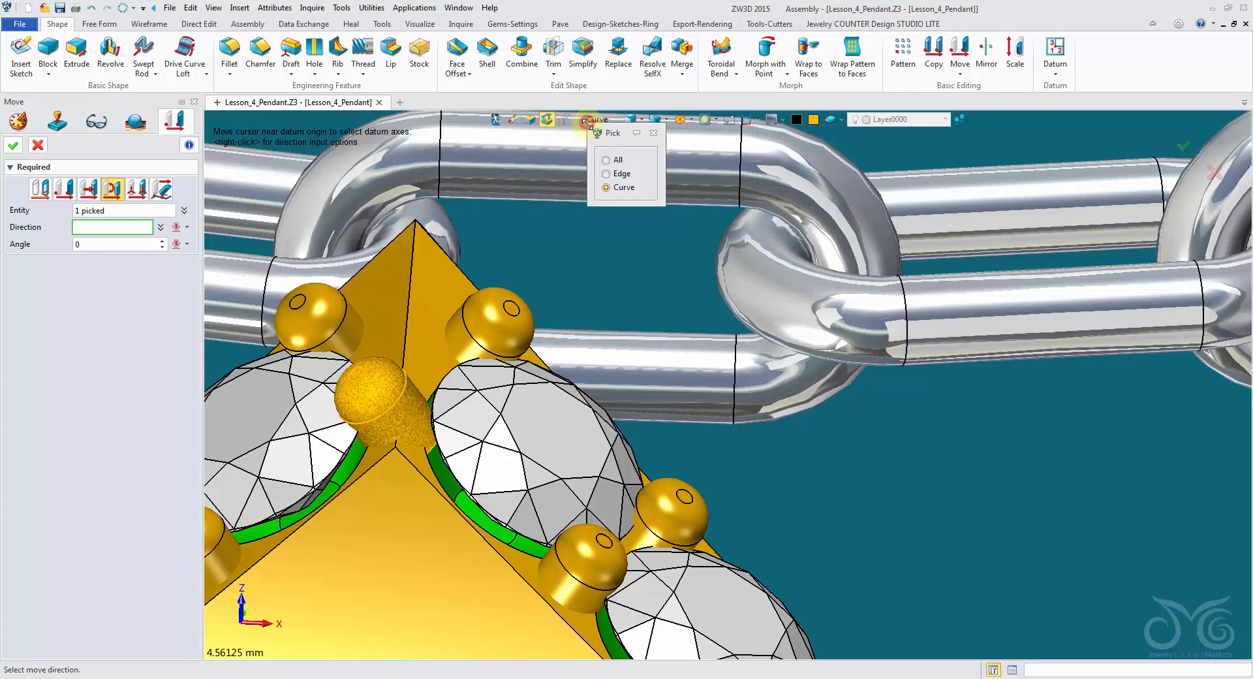
left_click(622, 174)
right_click_drag(647, 185, 545, 442)
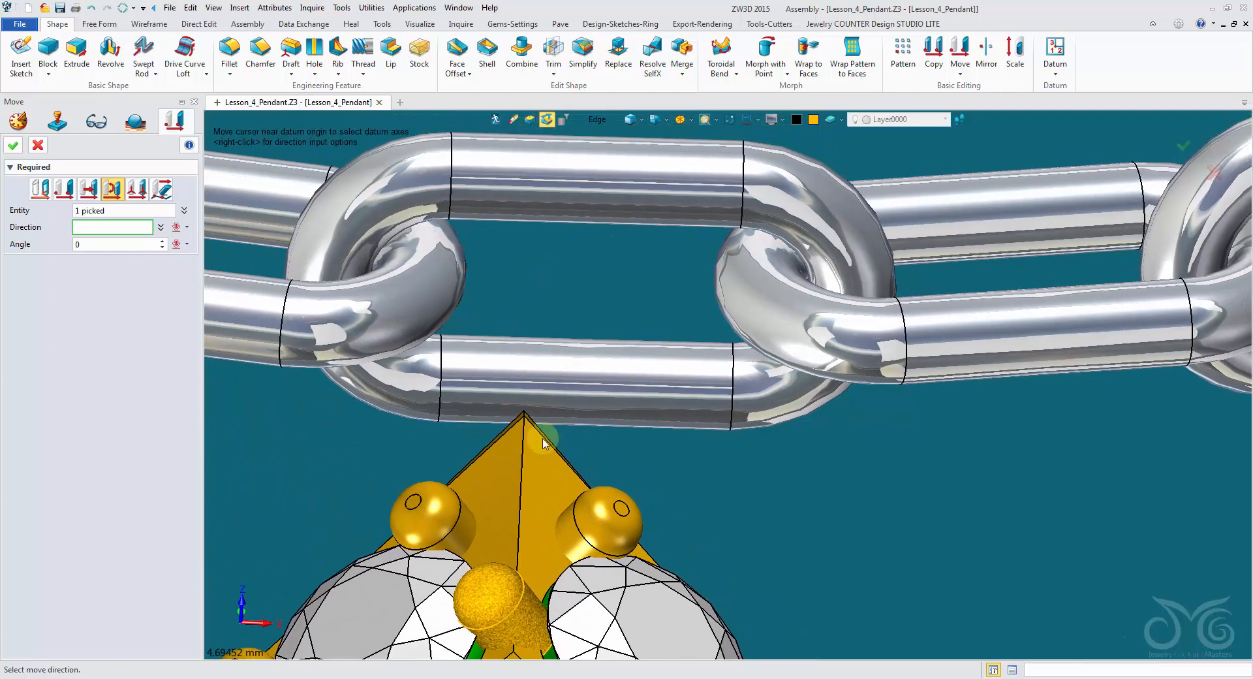
left_click(524, 455)
Step: Rotate the selected back-corner prong by -30 degrees about the ridge edge and apply the move
scroll(526, 448, "up", 5)
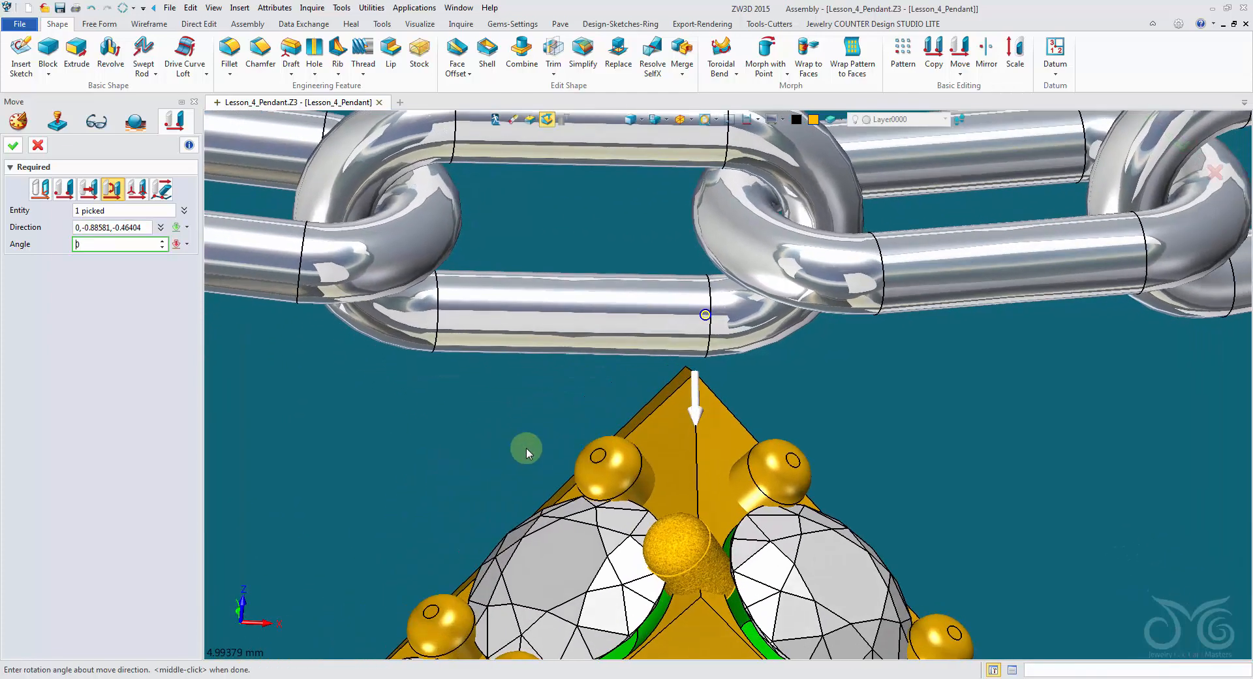
scroll(537, 436, "down", 3)
scroll(540, 433, "up", 1)
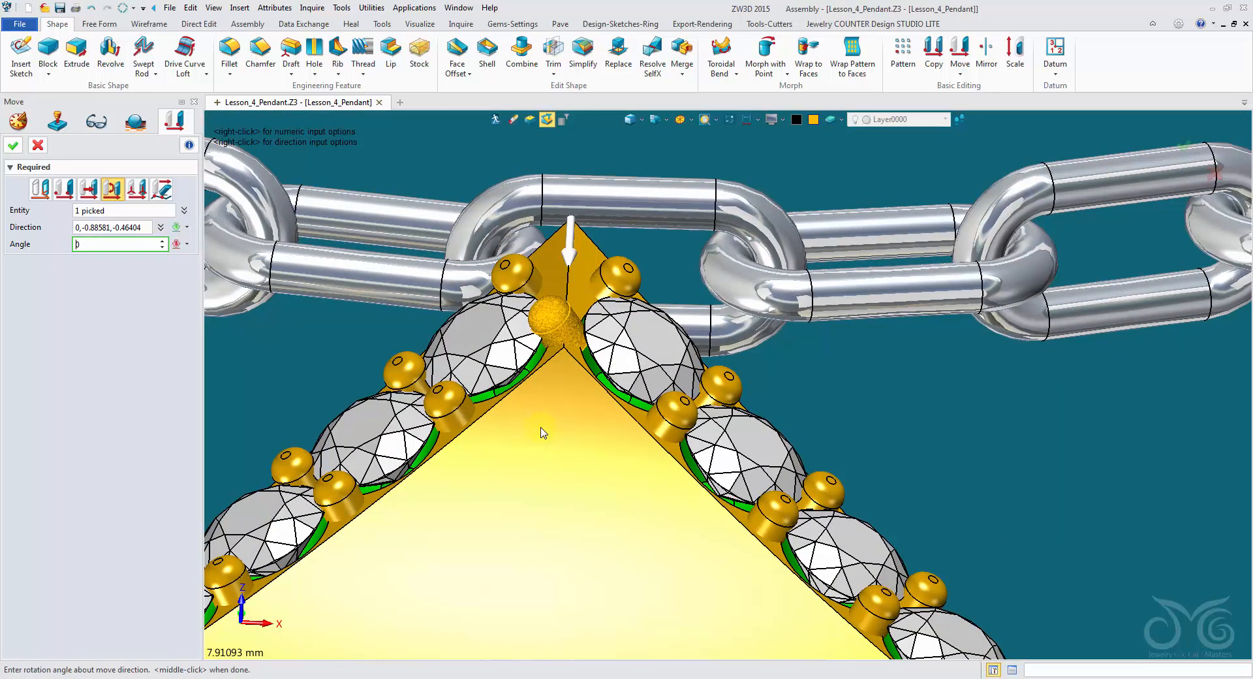
scroll(540, 432, "up", 3)
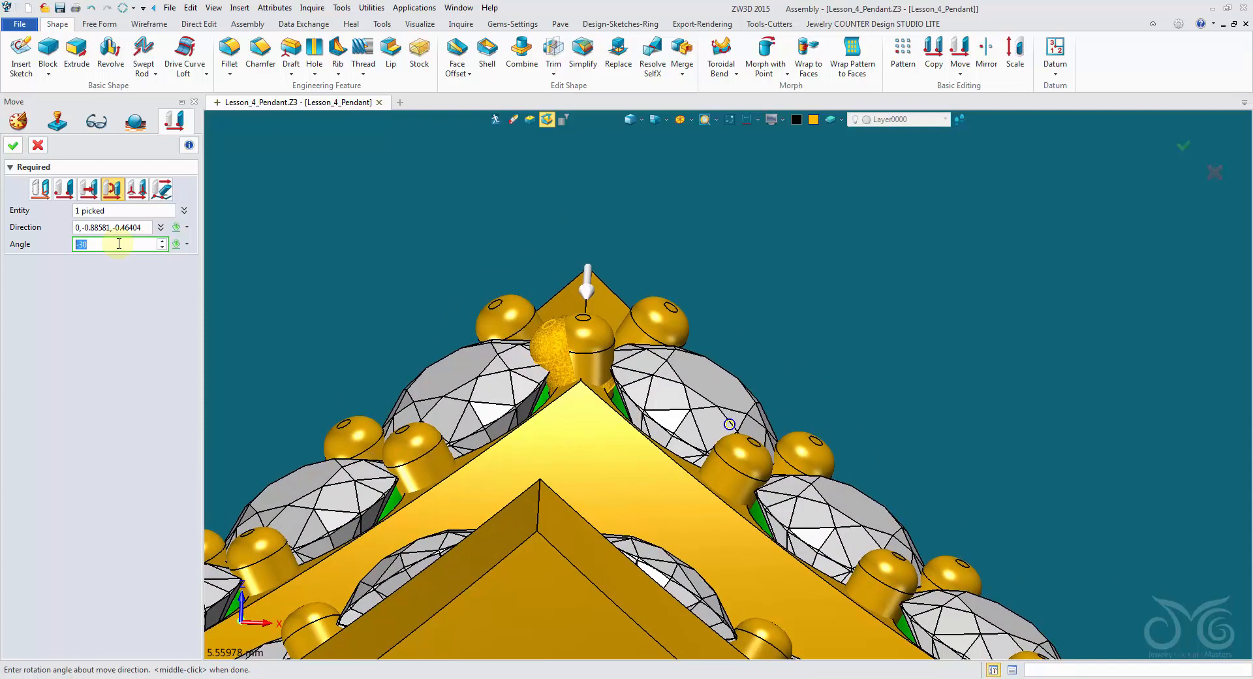
left_click(15, 145)
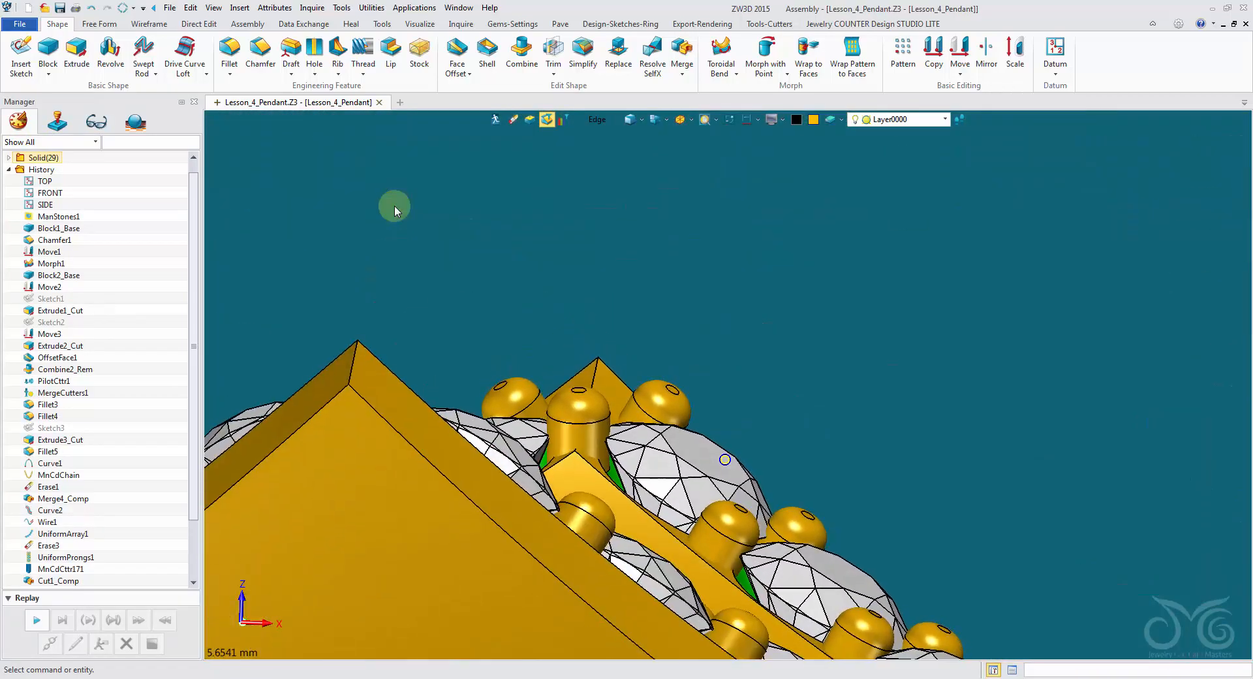
Step: Sink the prong between the back-corner gems about 0.14 mm into the frame along its own Z axis
left_click(960, 52)
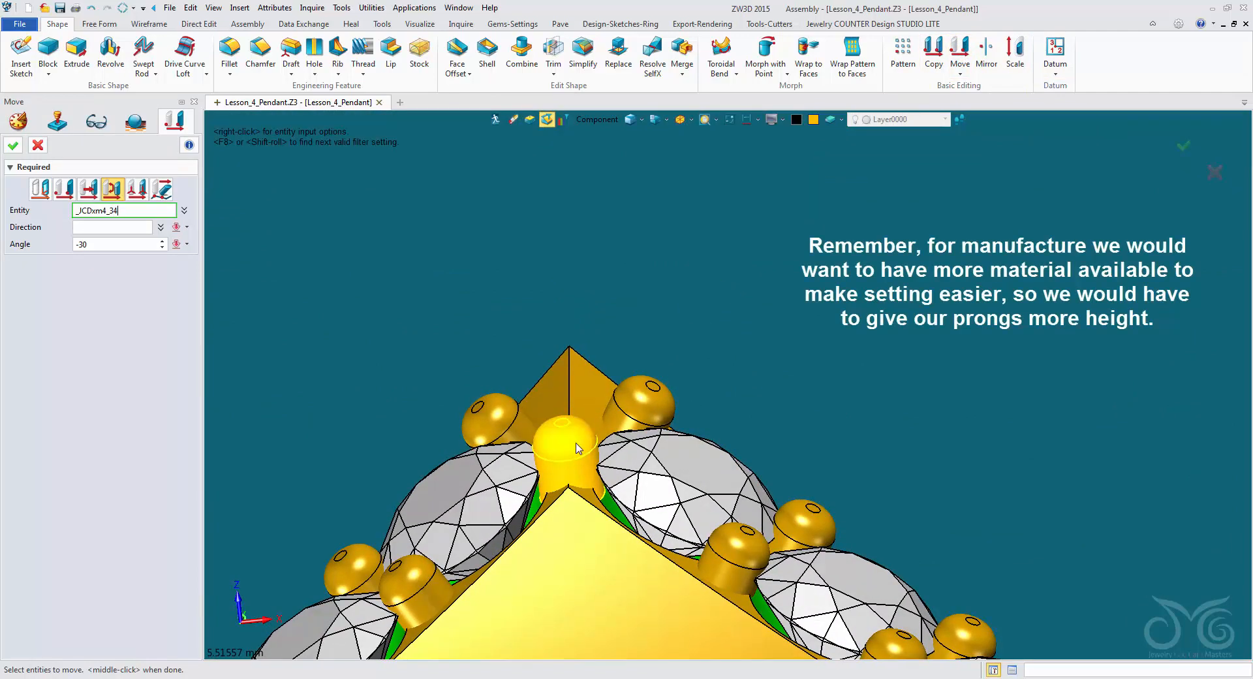
left_click(38, 189)
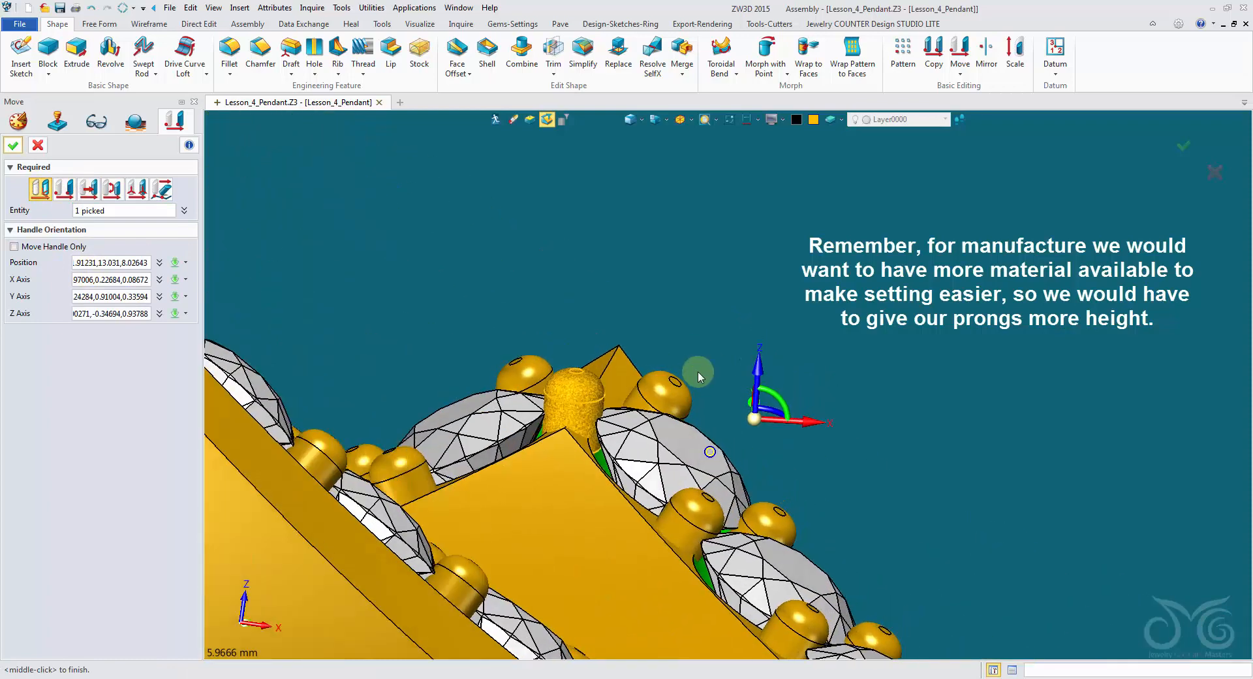
left_click(758, 360)
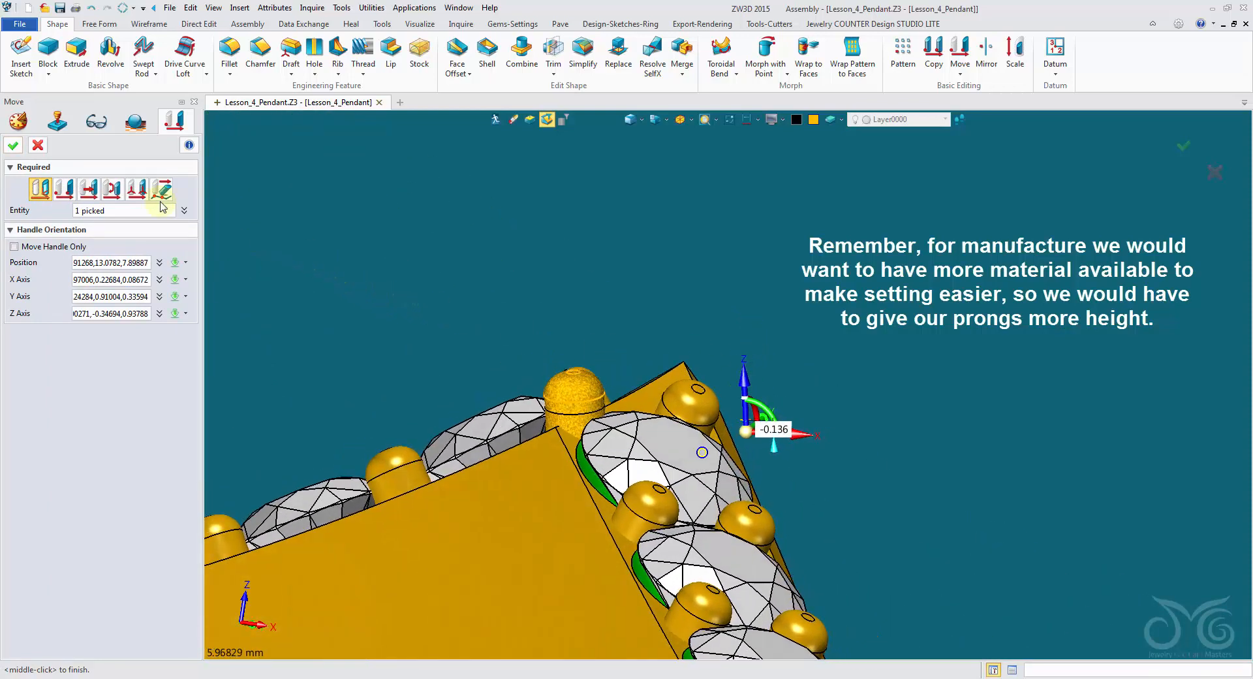
left_click(12, 145)
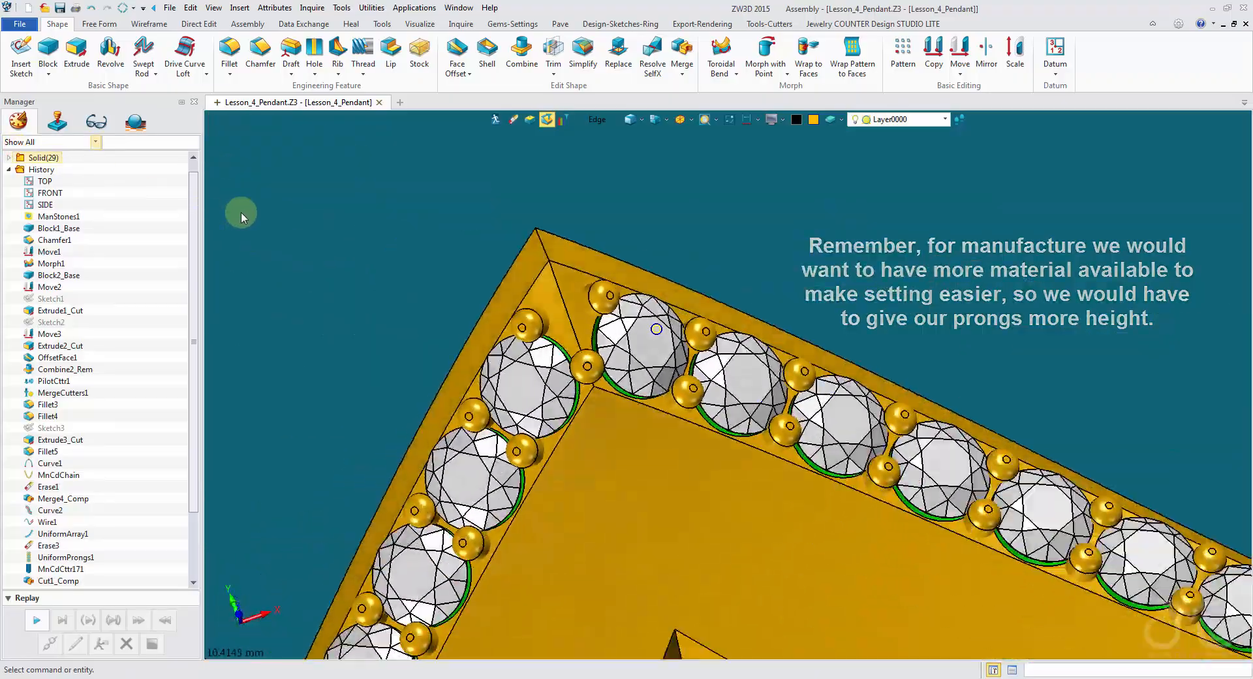
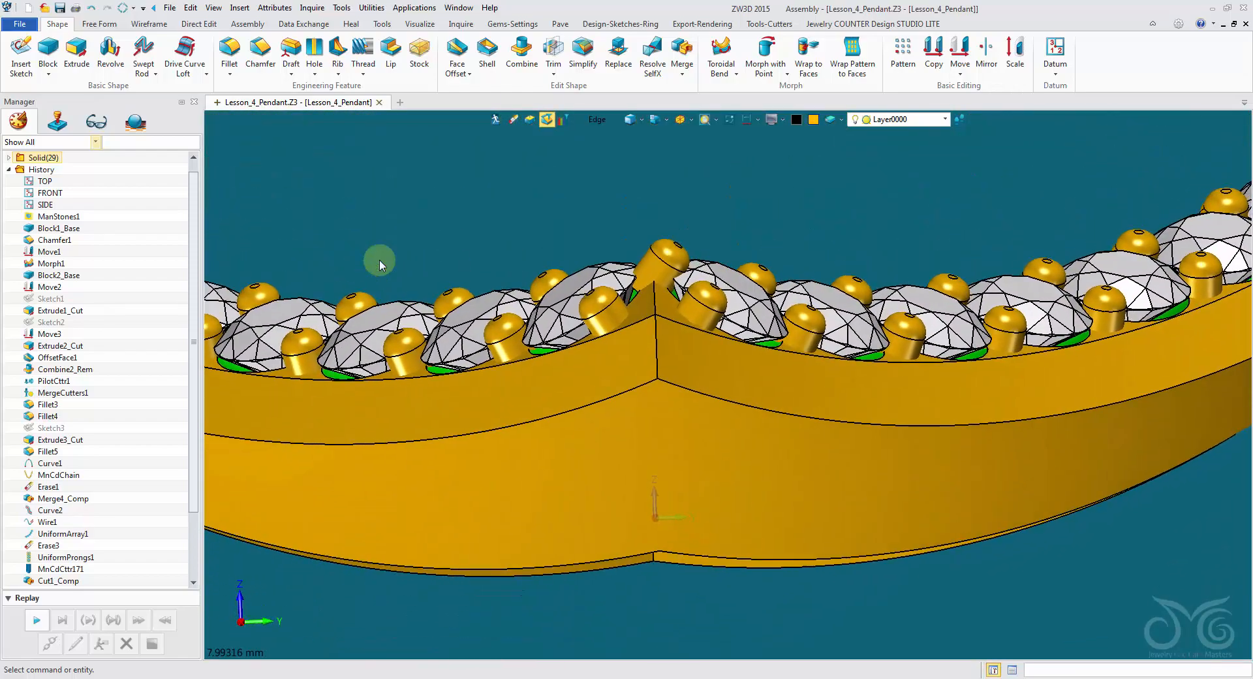
Step: Rotate the prong between the two right-corner gems by -33 degrees about the corner's ridge edge
left_click(956, 53)
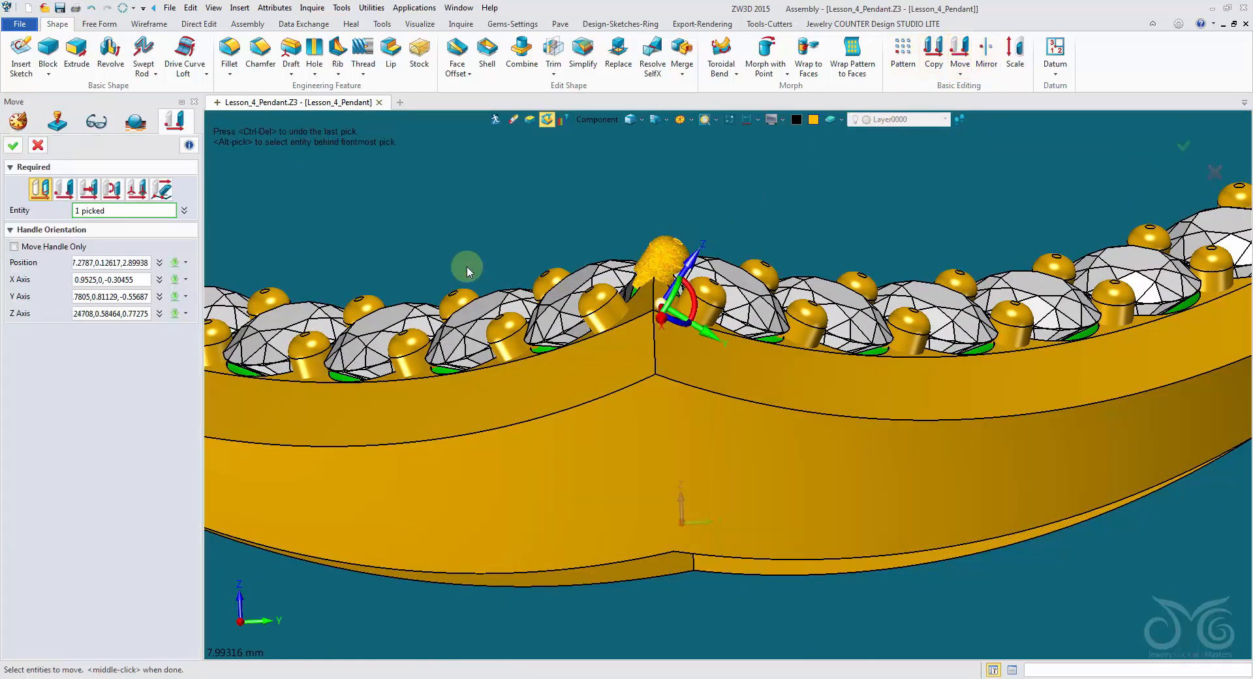
left_click(106, 190)
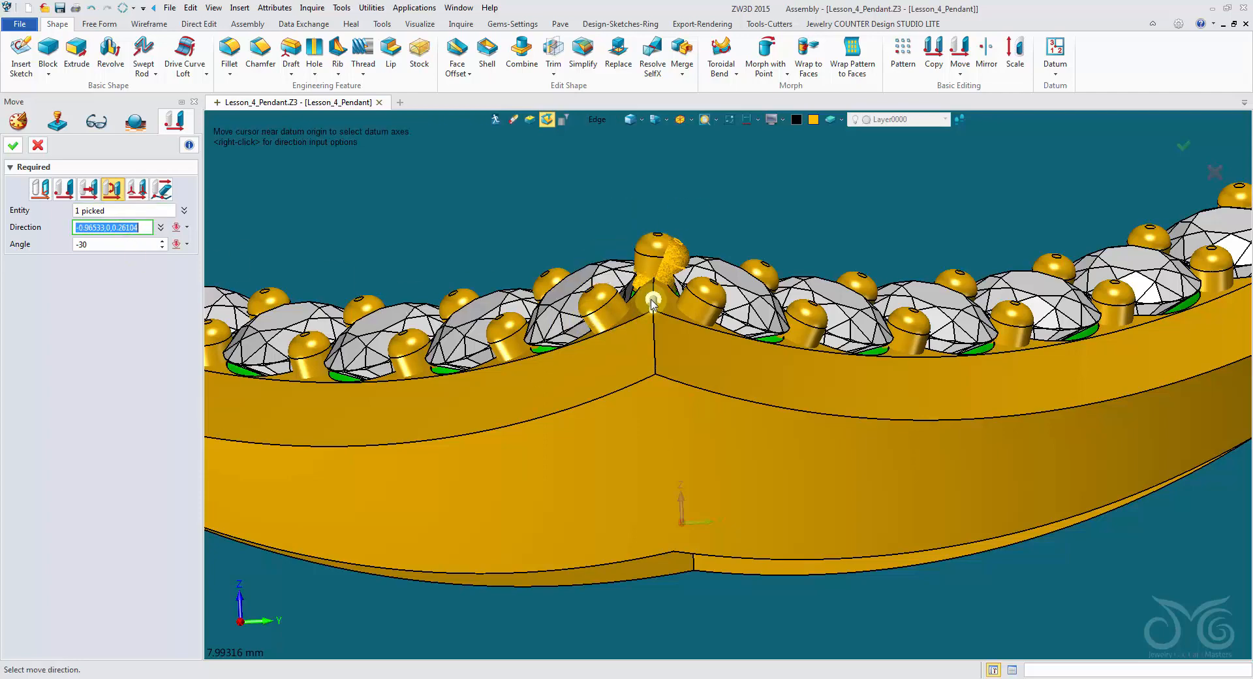
left_click(652, 300)
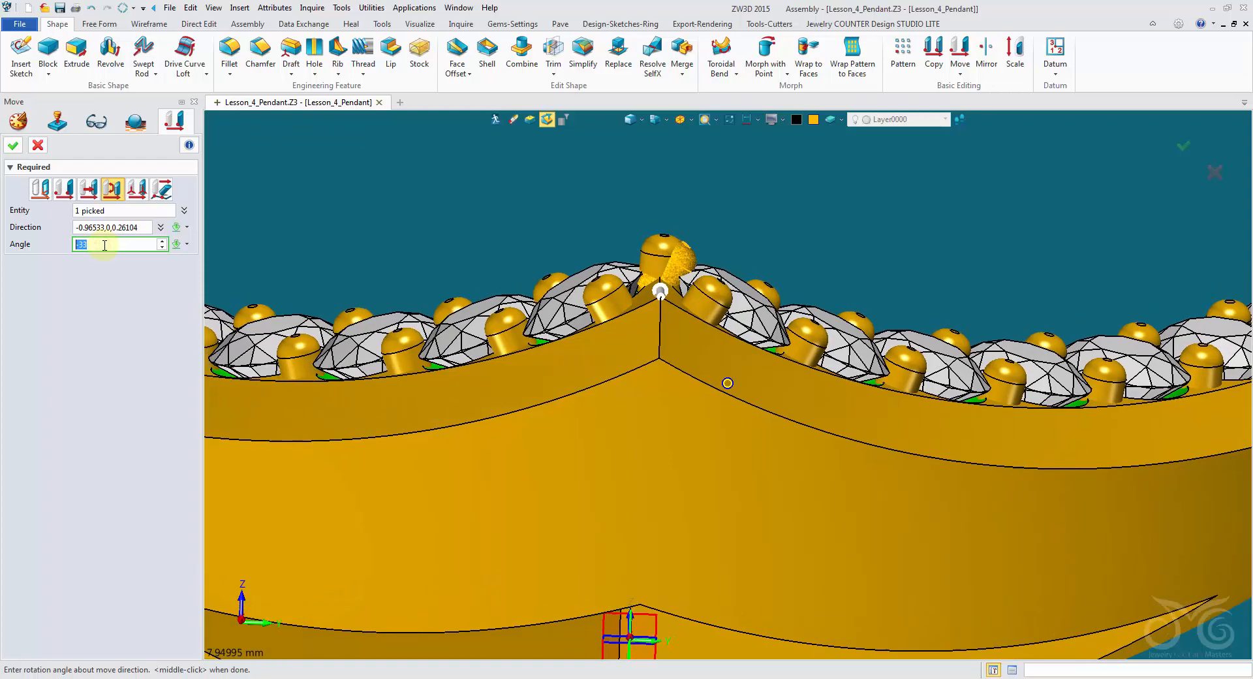
left_click(14, 145)
Step: Sink the prong between the right-corner gems about 0.16 mm into the frame along its own Z axis
middle_click(417, 227)
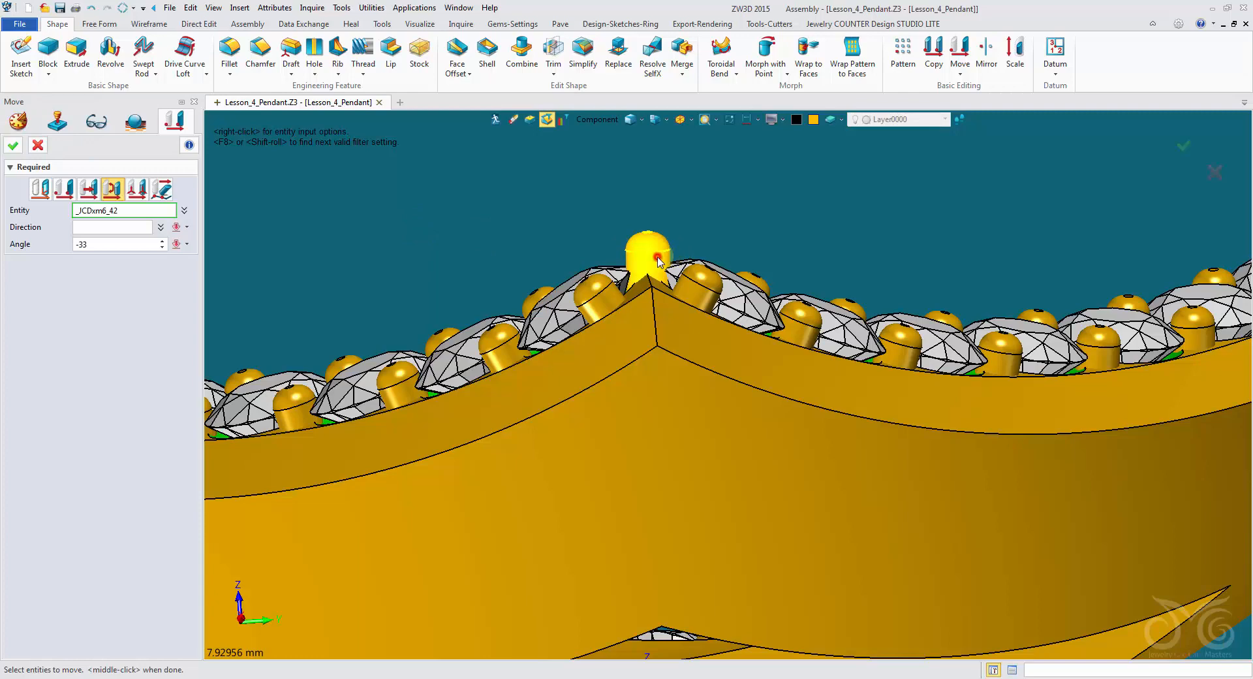
left_click(658, 260)
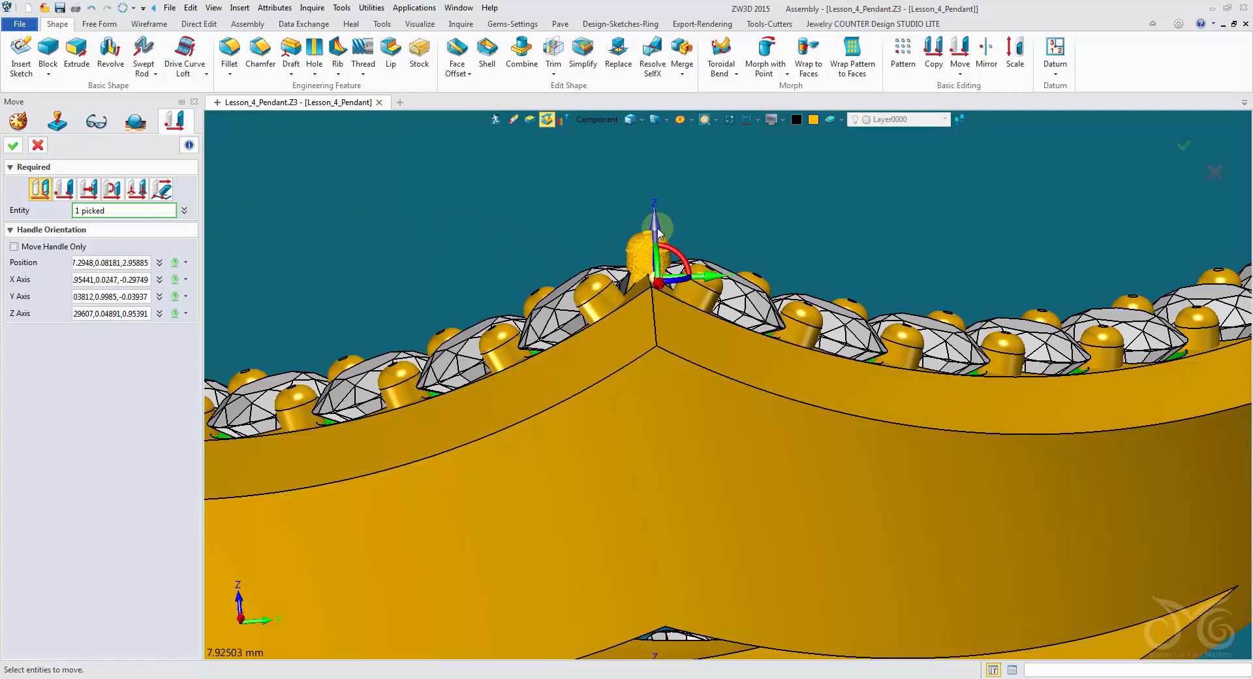
left_click_drag(658, 230, 656, 247)
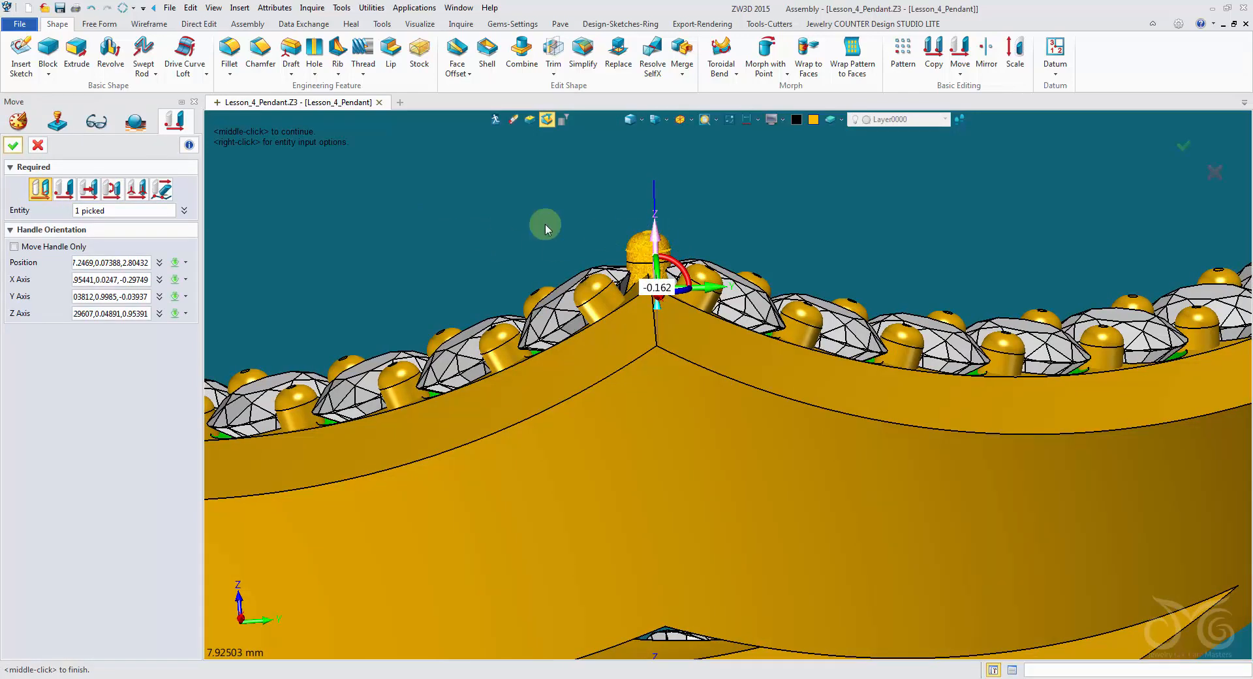
left_click(14, 147)
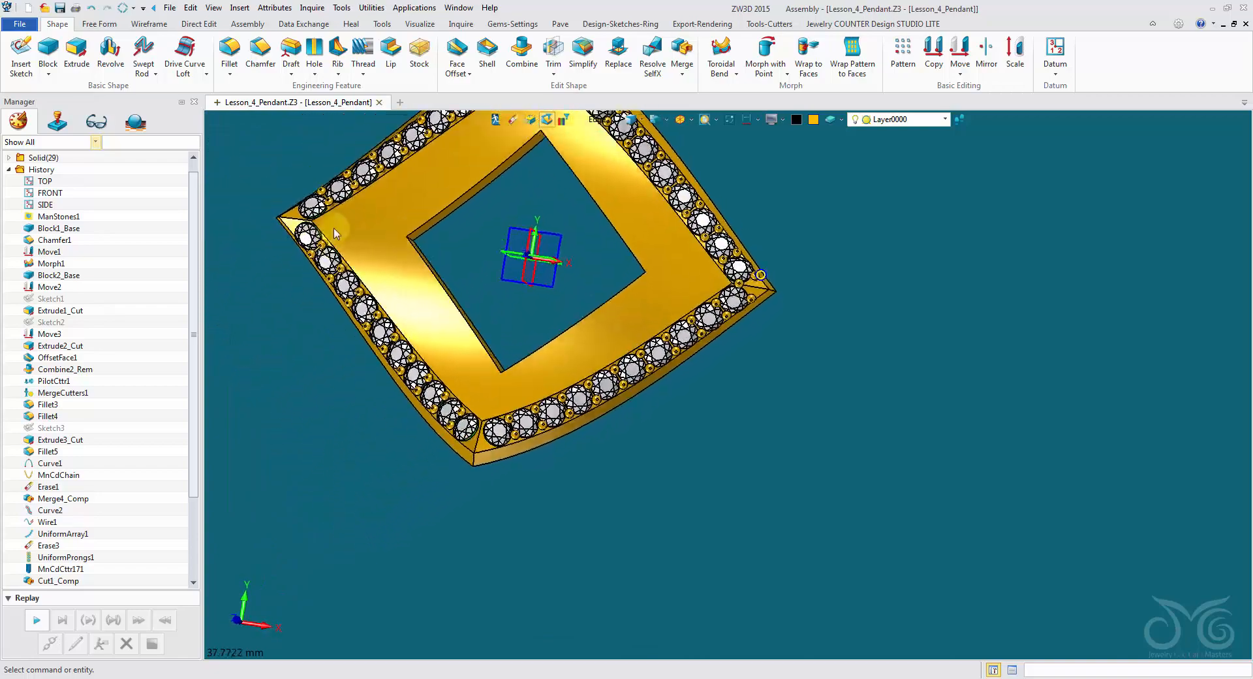
Step: Mirror the right-corner prongs across the vertical YZ datum plane onto the frame's left corner
left_click(774, 24)
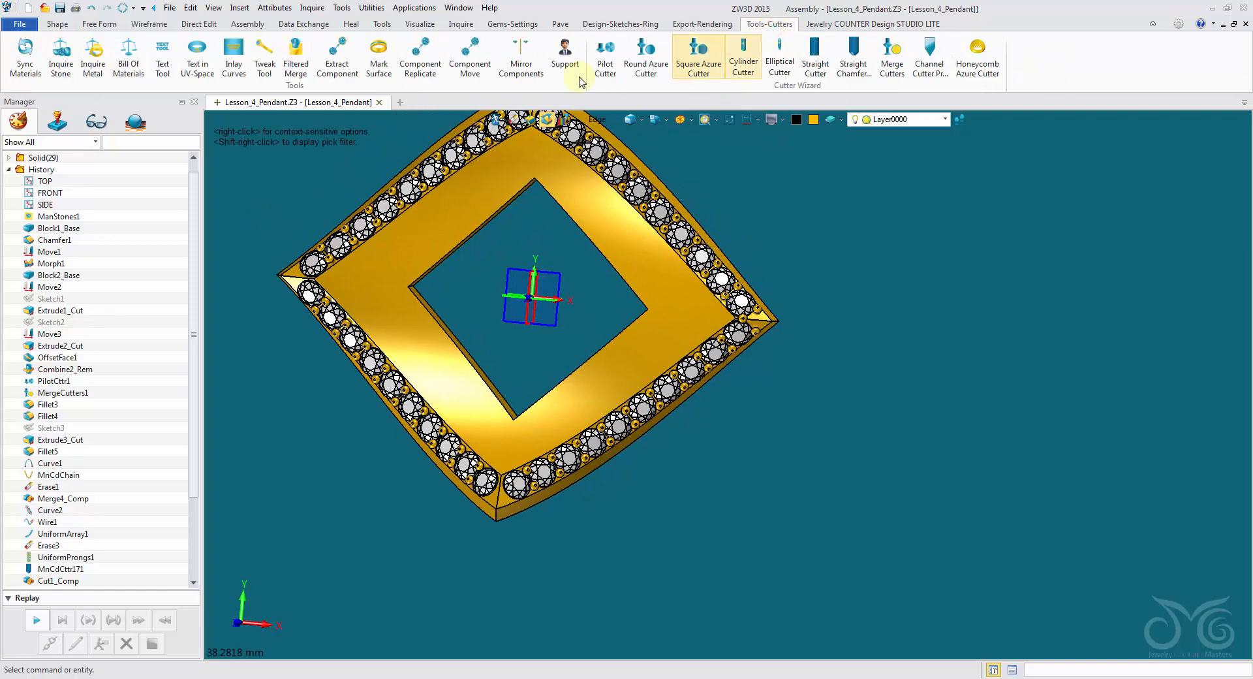
left_click(521, 62)
scroll(813, 296, "up", 2)
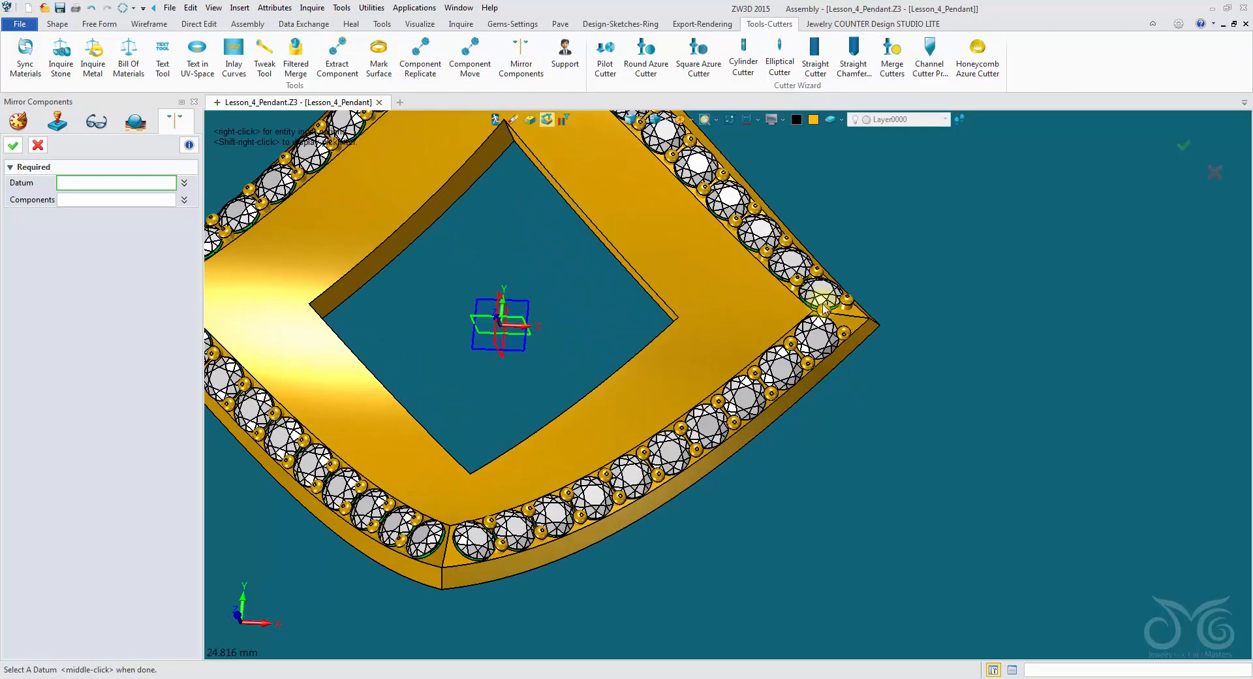
left_click(504, 355)
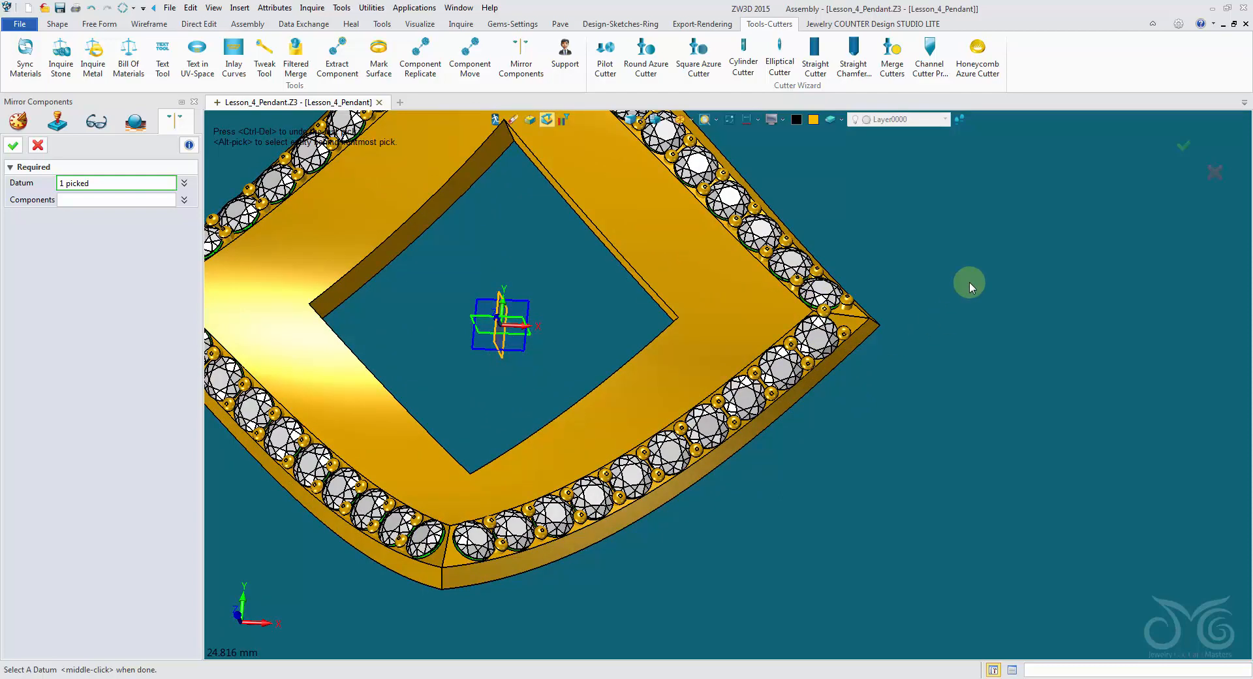
left_click(851, 305)
scroll(631, 289, "down", 2)
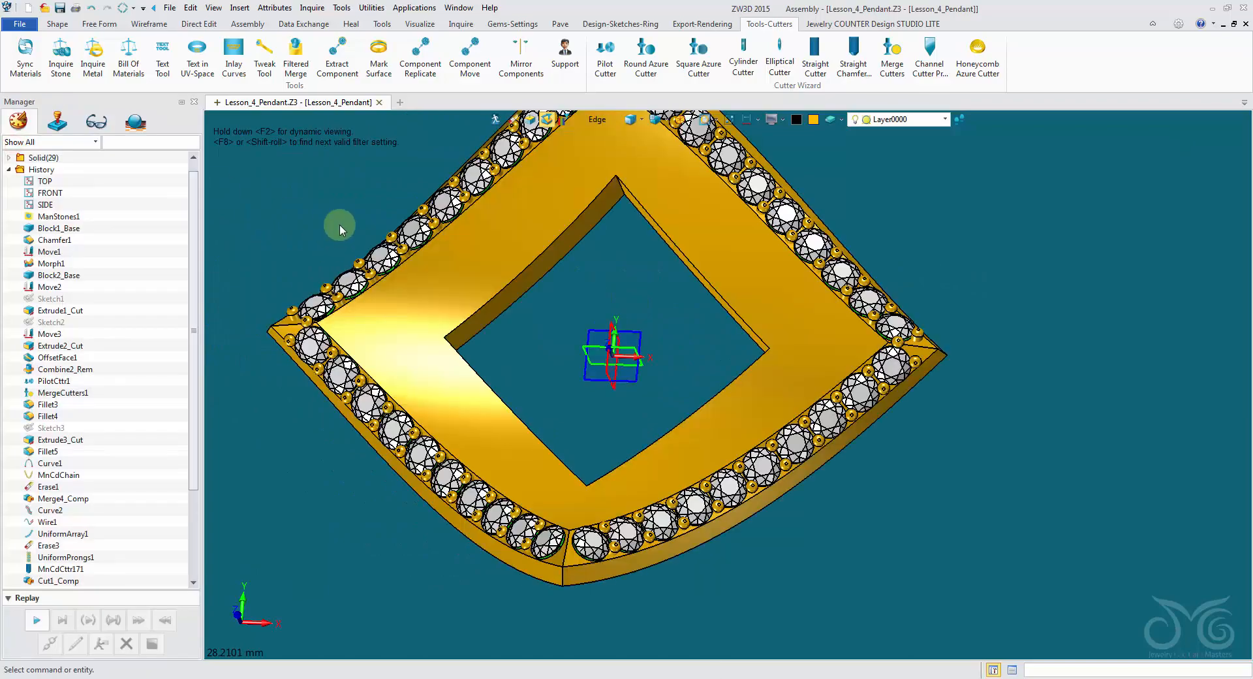
Step: Mirror the back-corner prongs across the XZ datum plane onto the frame's front corner
middle_click(340, 224)
right_click_drag(339, 224, 383, 255)
middle_click_drag(504, 303, 553, 360)
scroll(554, 360, "down", 1)
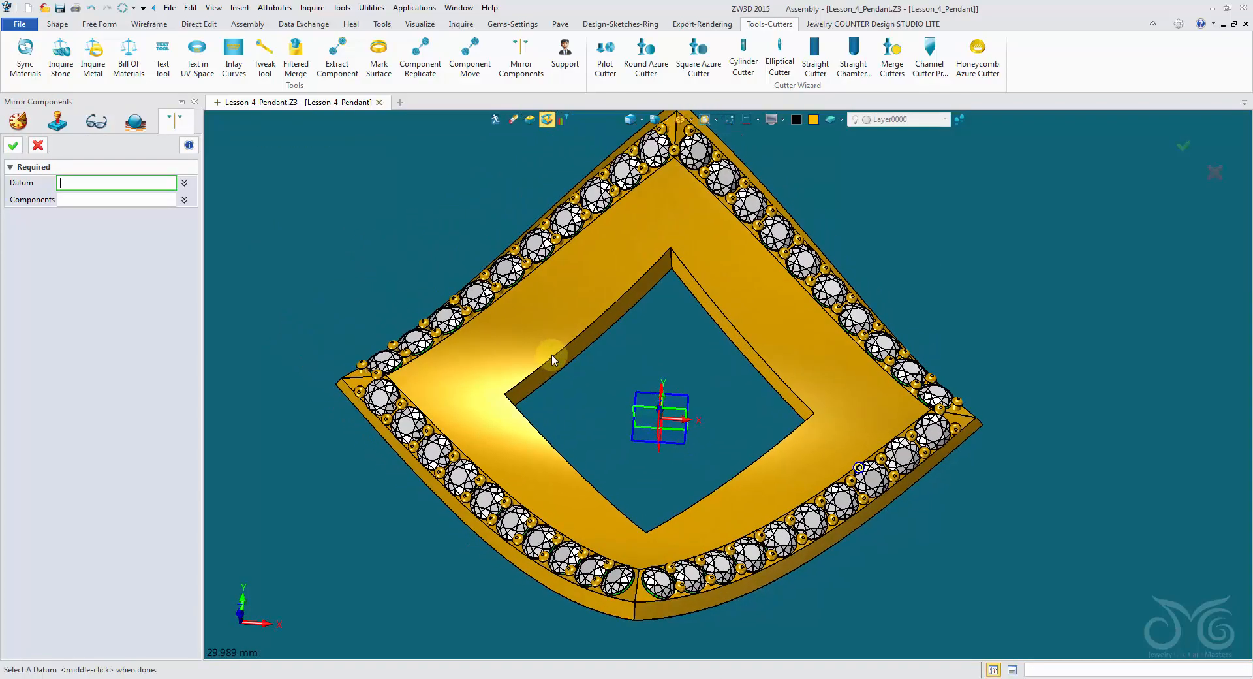
left_click(637, 411)
right_click_drag(535, 235, 597, 182)
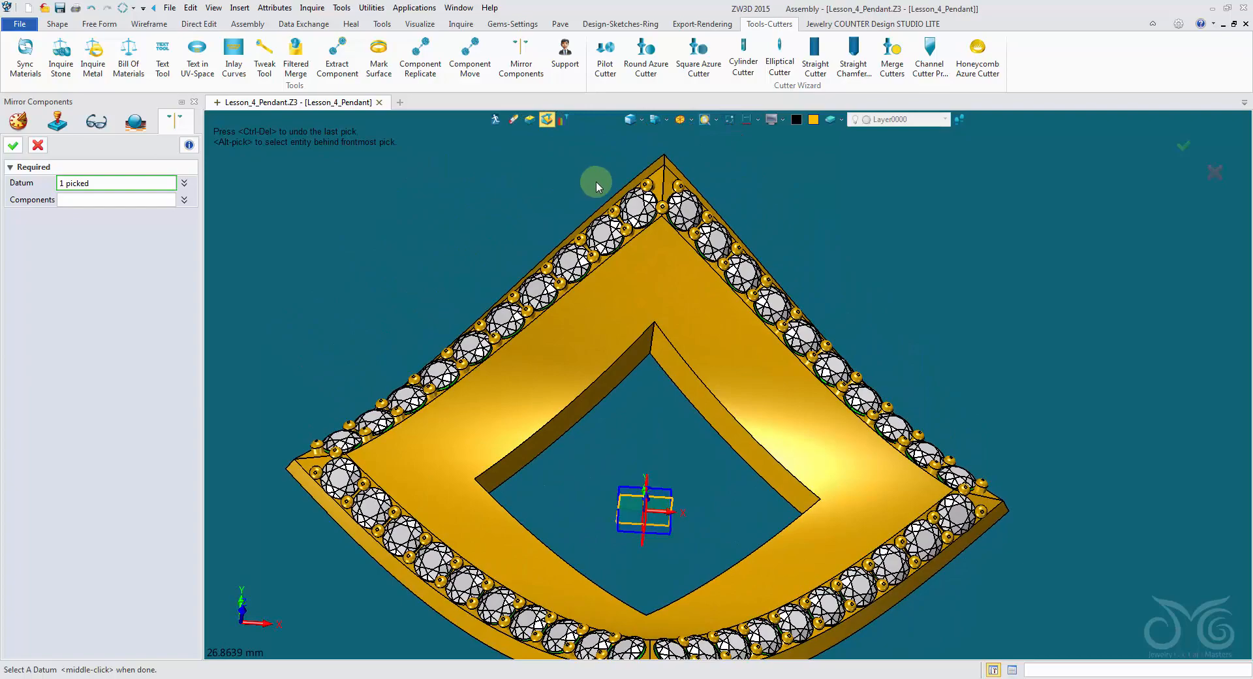
left_click(636, 188)
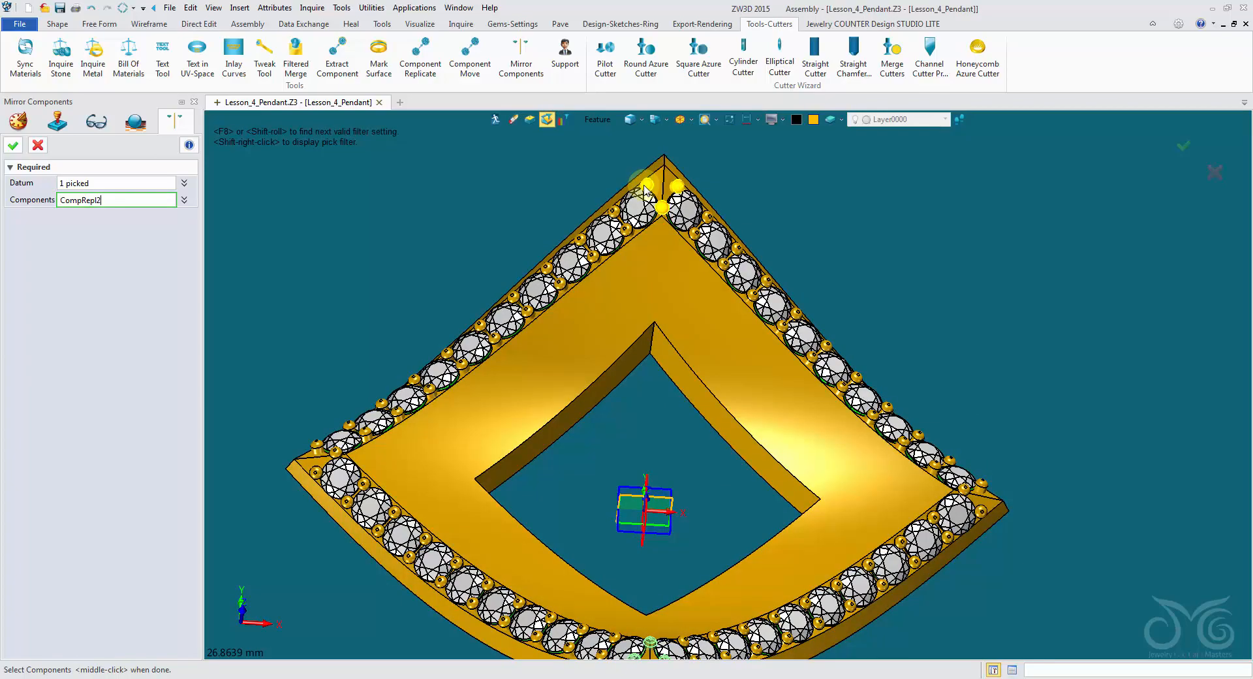
left_click(641, 185)
right_click_drag(640, 184, 420, 139)
left_click(14, 144)
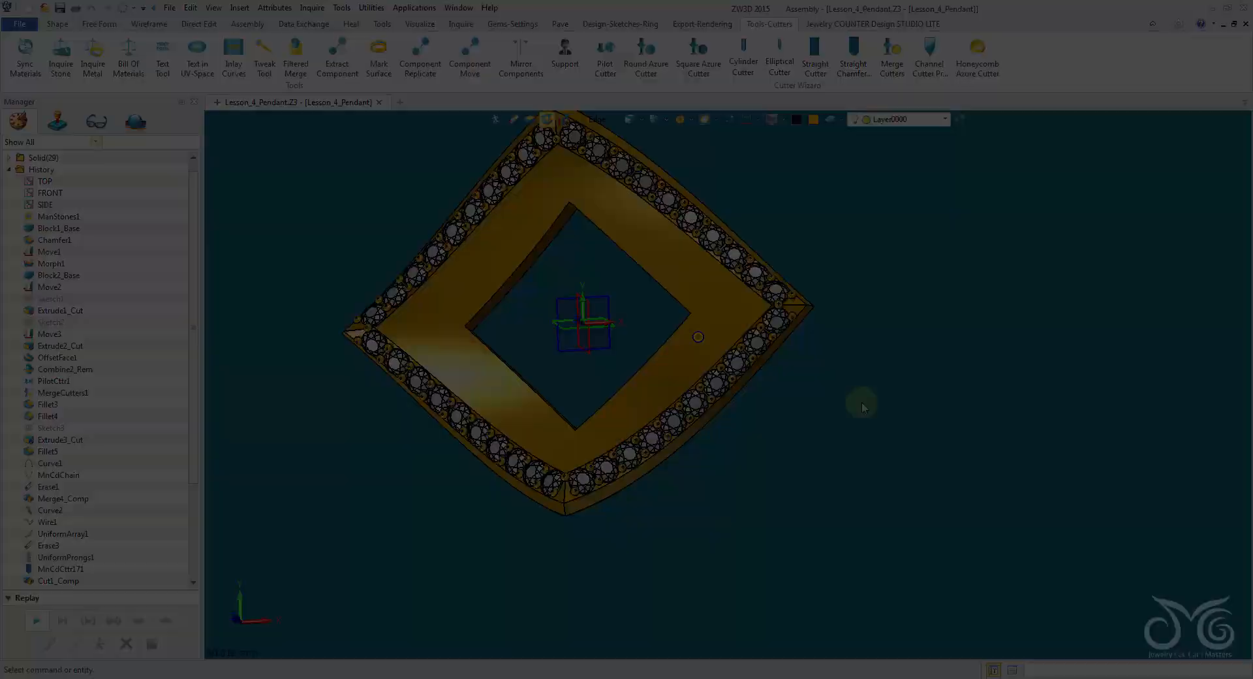
Step: Unblank all hidden entities of the pendant
left_click(799, 243)
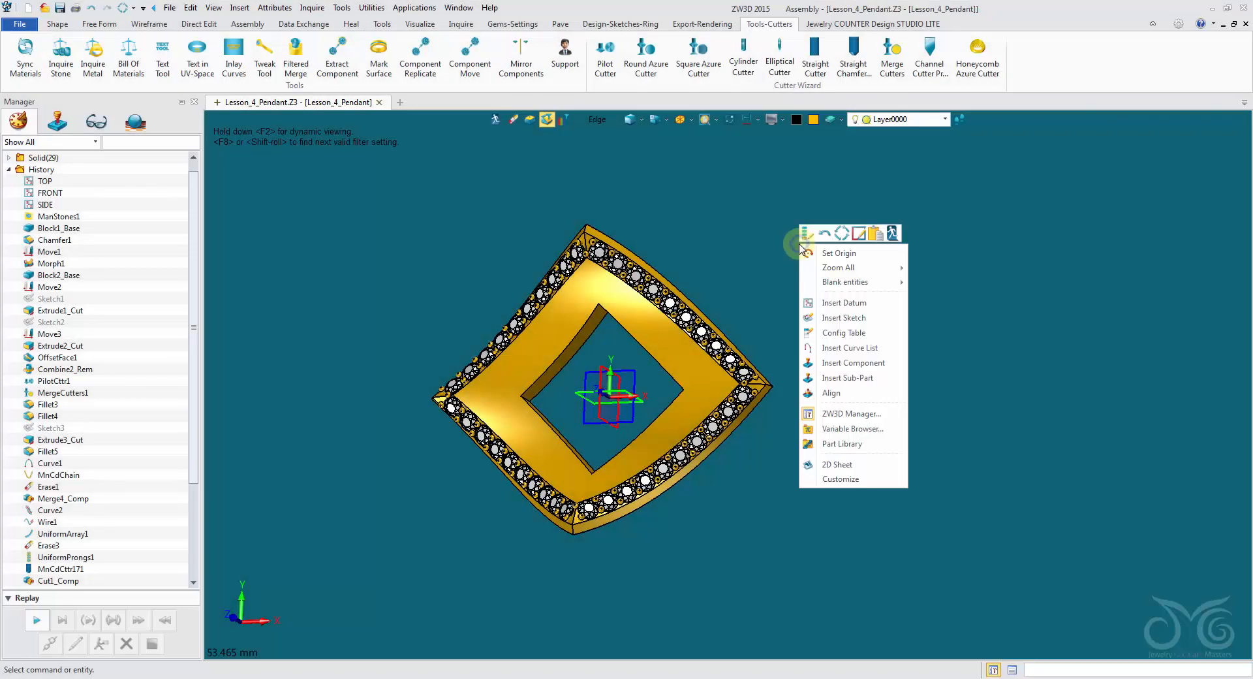
mouse_move(845, 282)
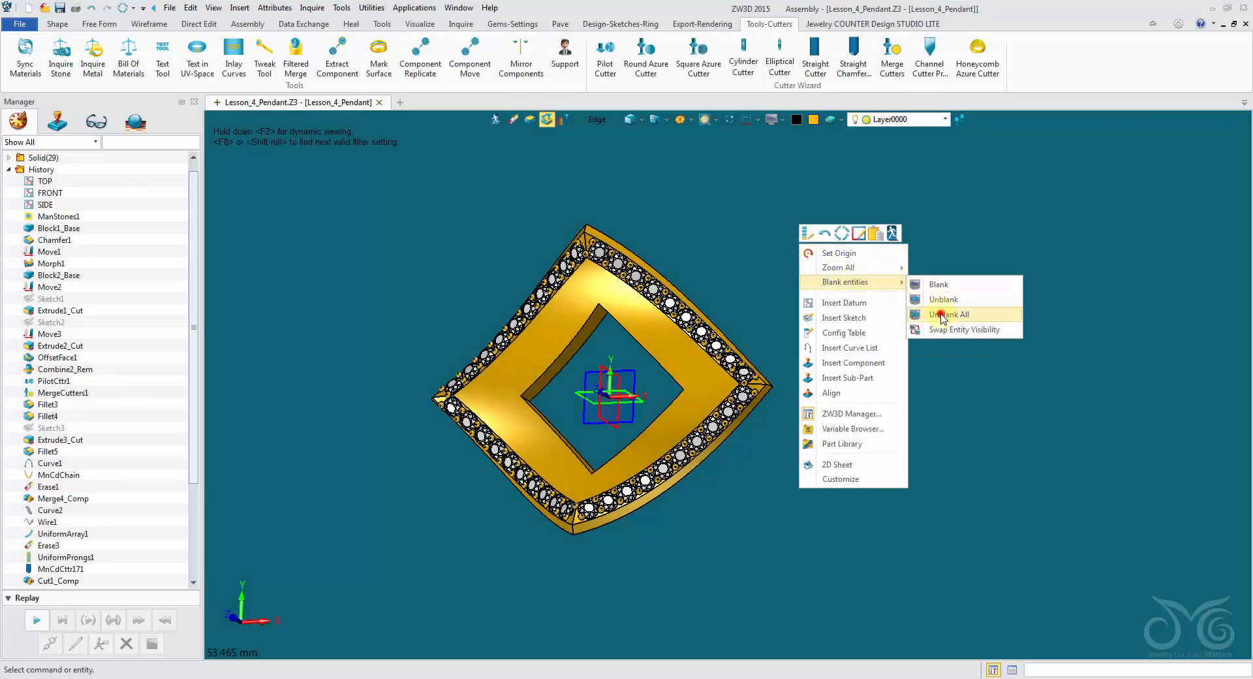
left_click(942, 313)
right_click_drag(941, 312, 910, 323)
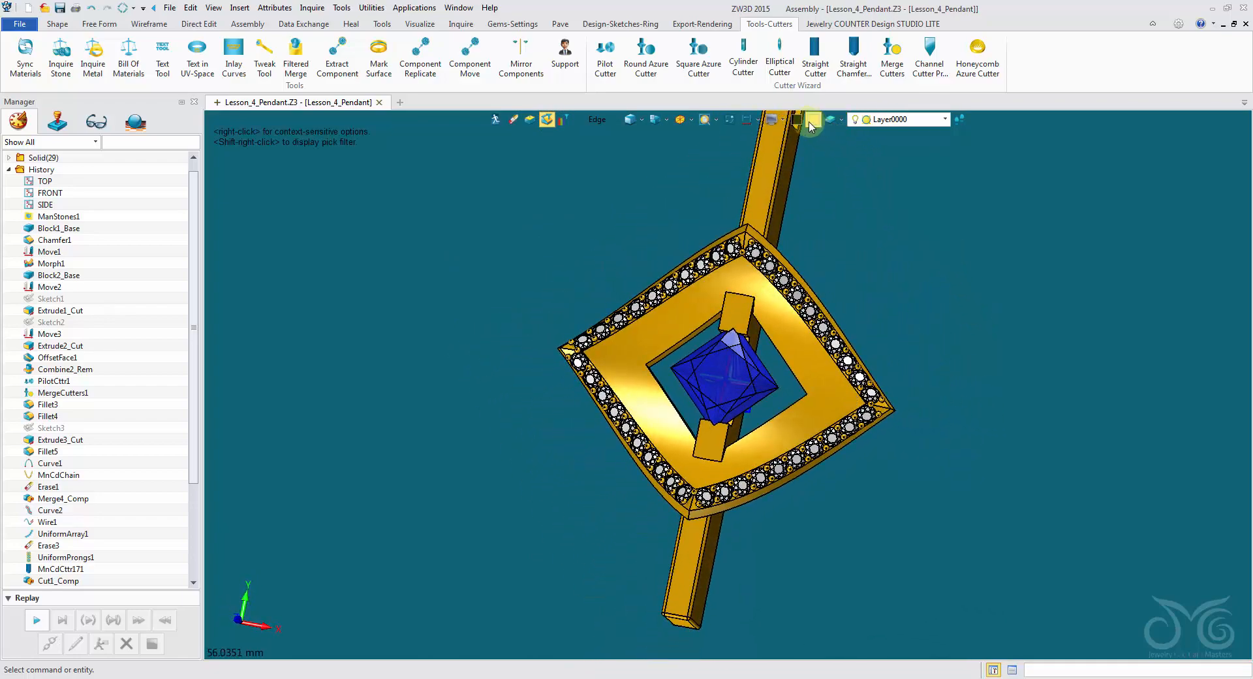
Step: Limit picking to shapes and recolor the diamond-shaped frame and the long bar behind the blue stone grey
left_click(596, 119)
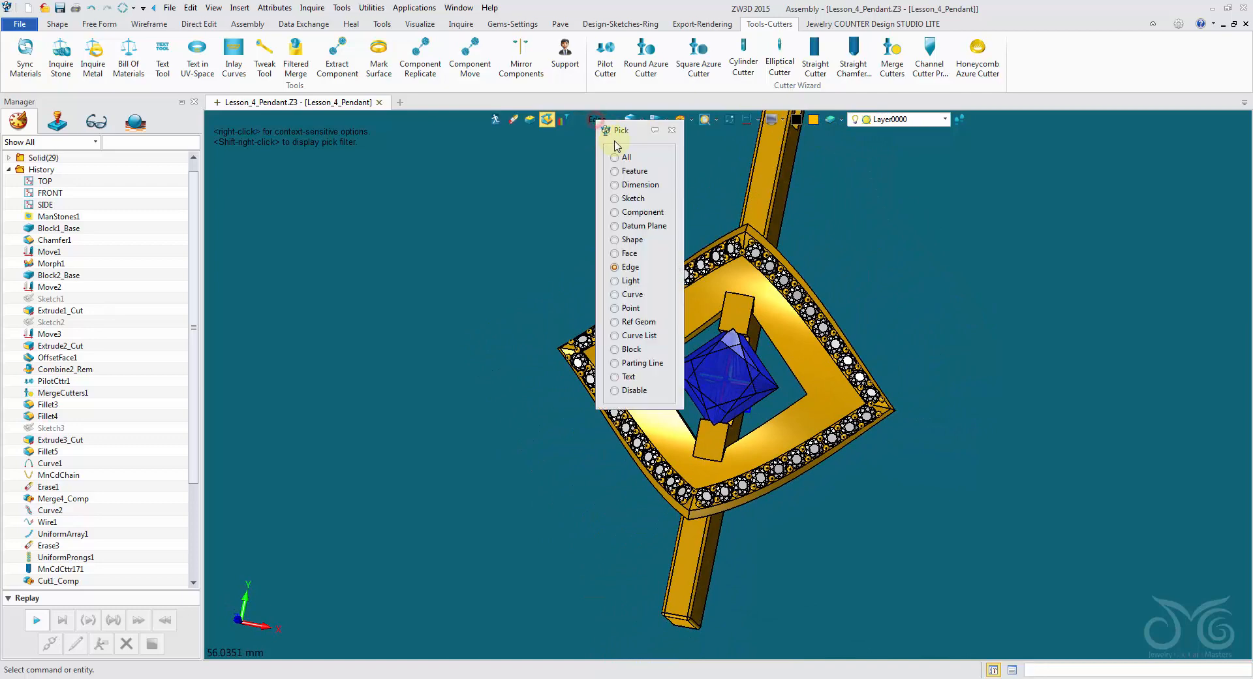
left_click(631, 240)
left_click(738, 283)
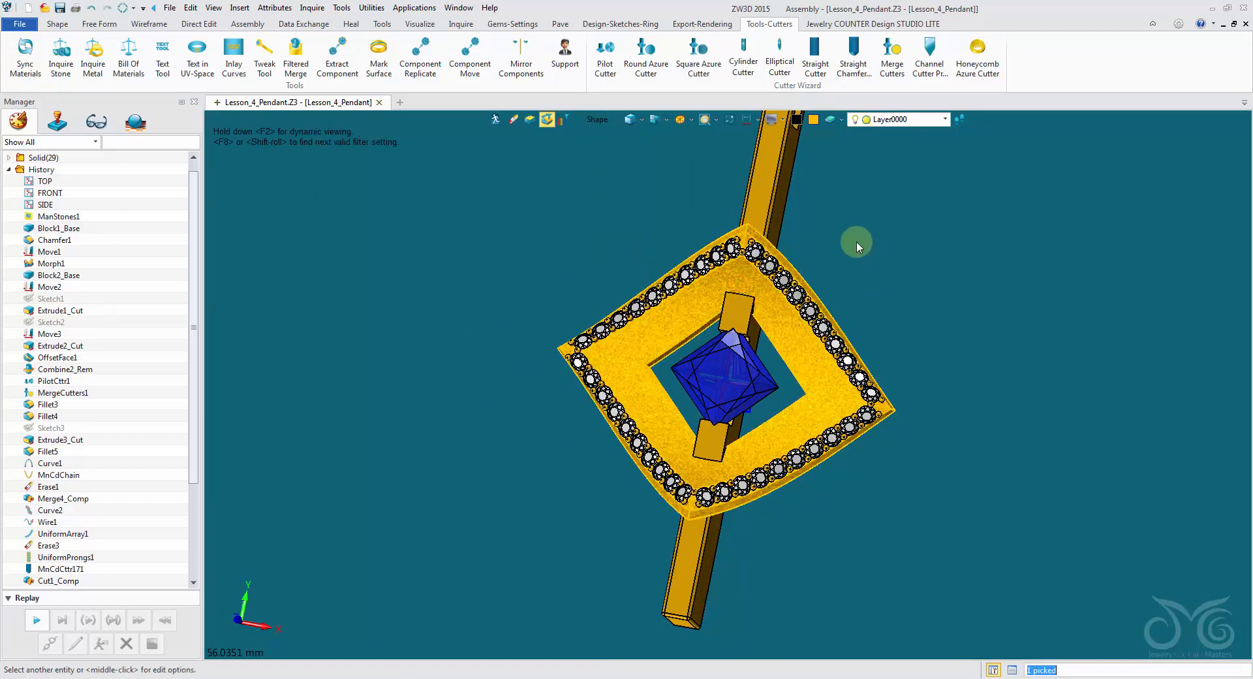
left_click(785, 188)
left_click(814, 121)
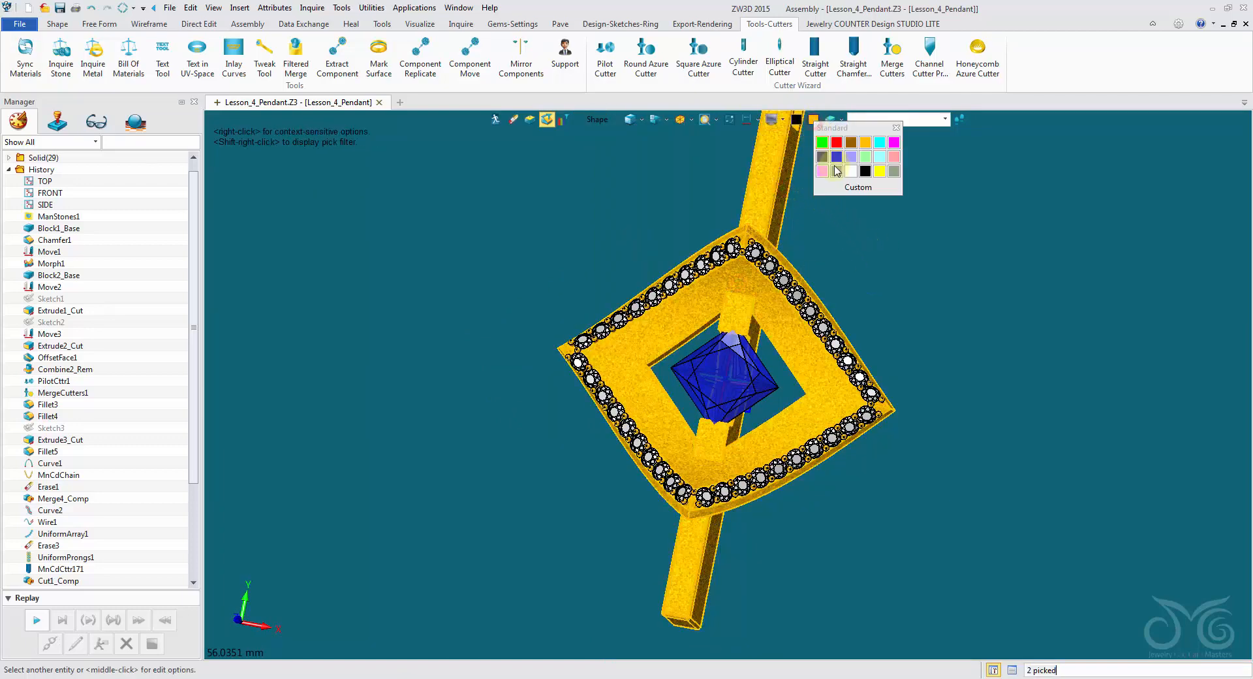
left_click(834, 172)
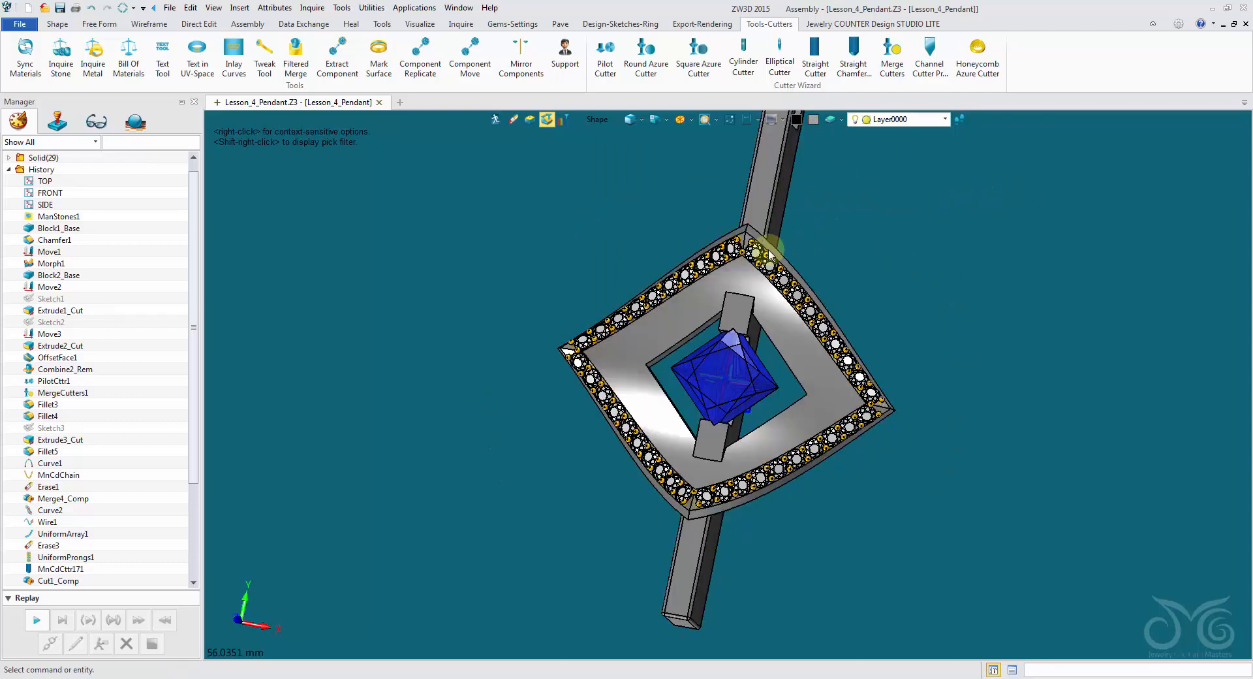
scroll(897, 318, "up", 5)
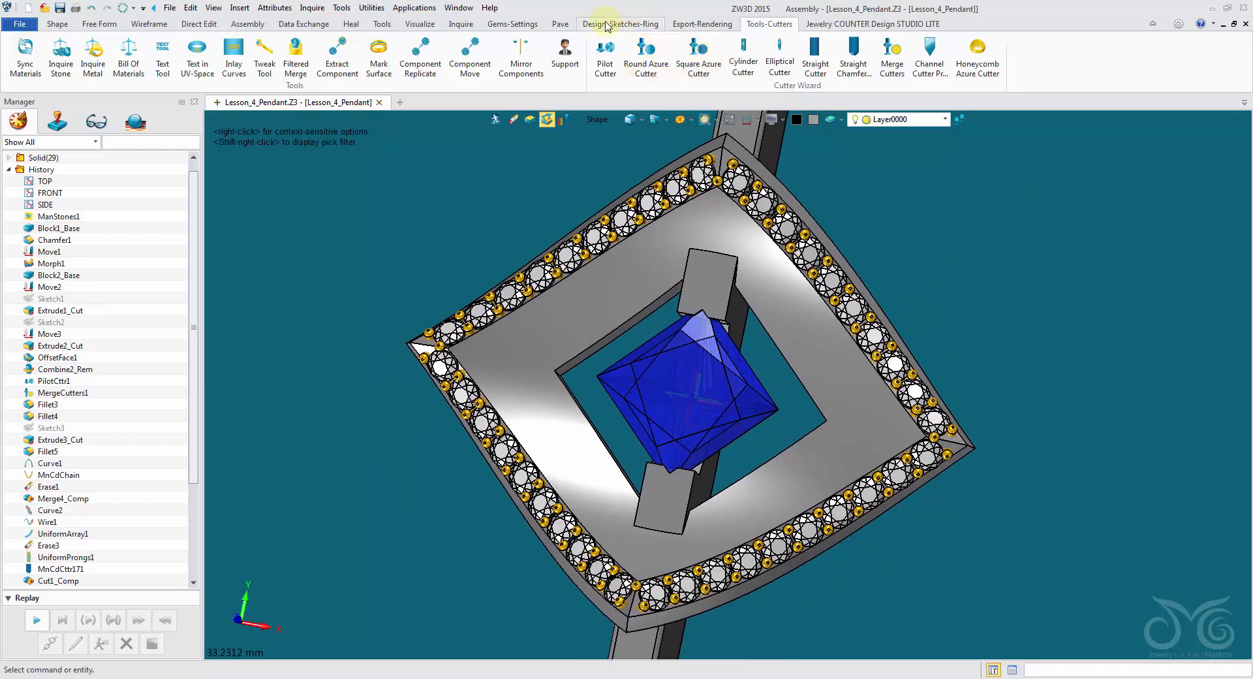
Step: Try to merge the uniform prongs and all four corner prong groups into the frame in one Merge Prongs operation
left_click(512, 24)
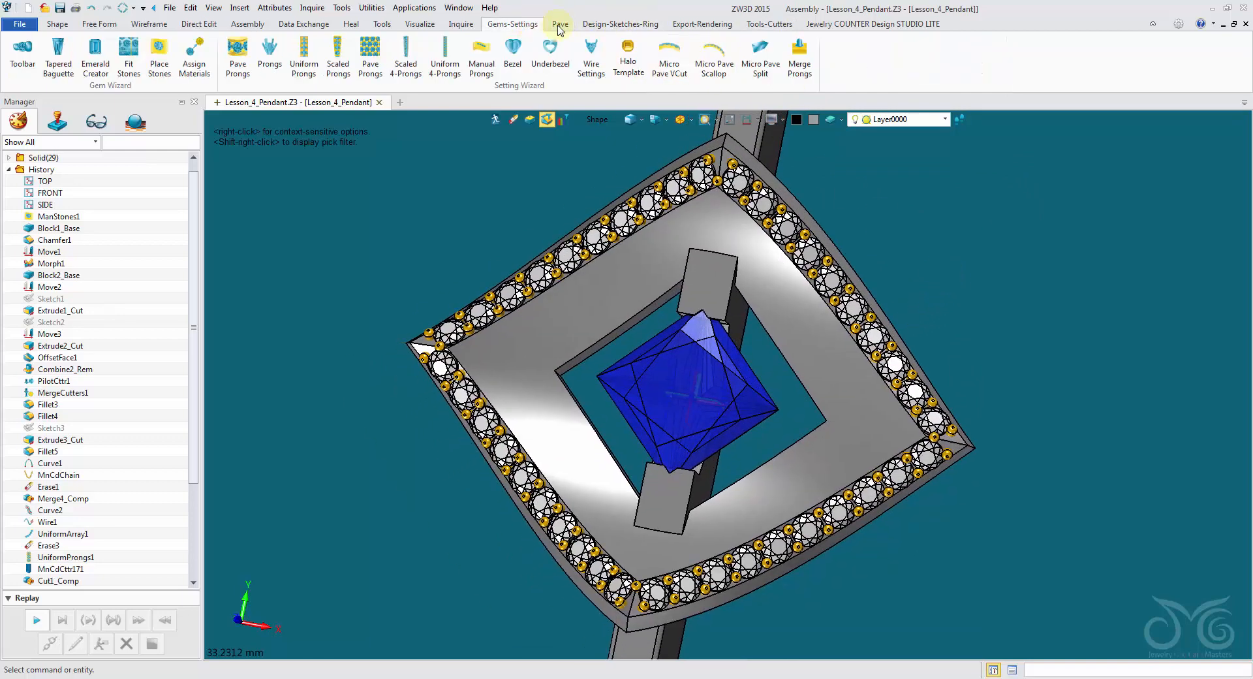
left_click(819, 75)
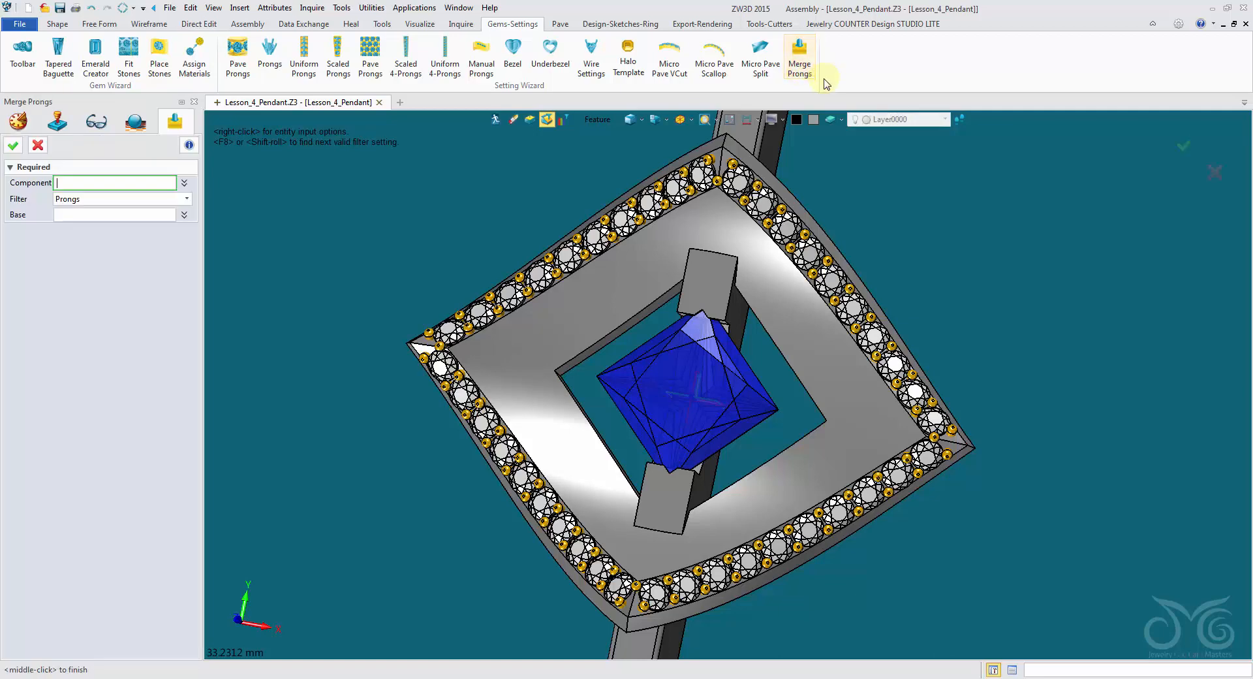
left_click(682, 175)
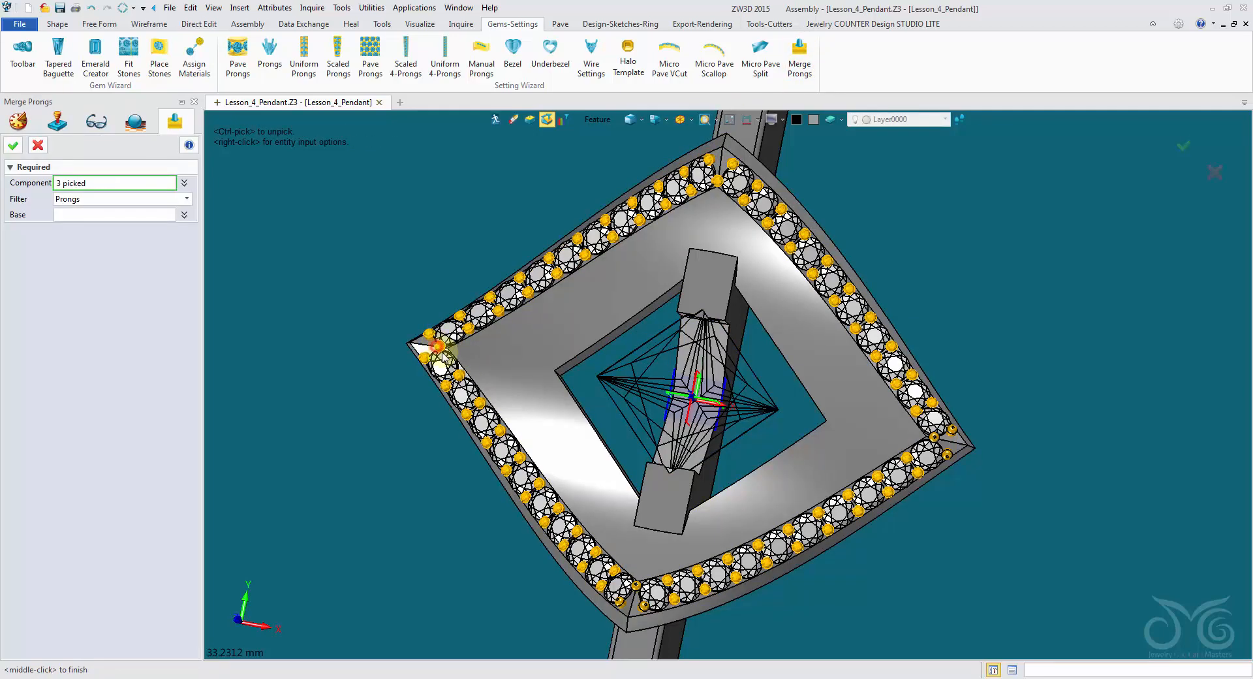
left_click(618, 622)
left_click(620, 606)
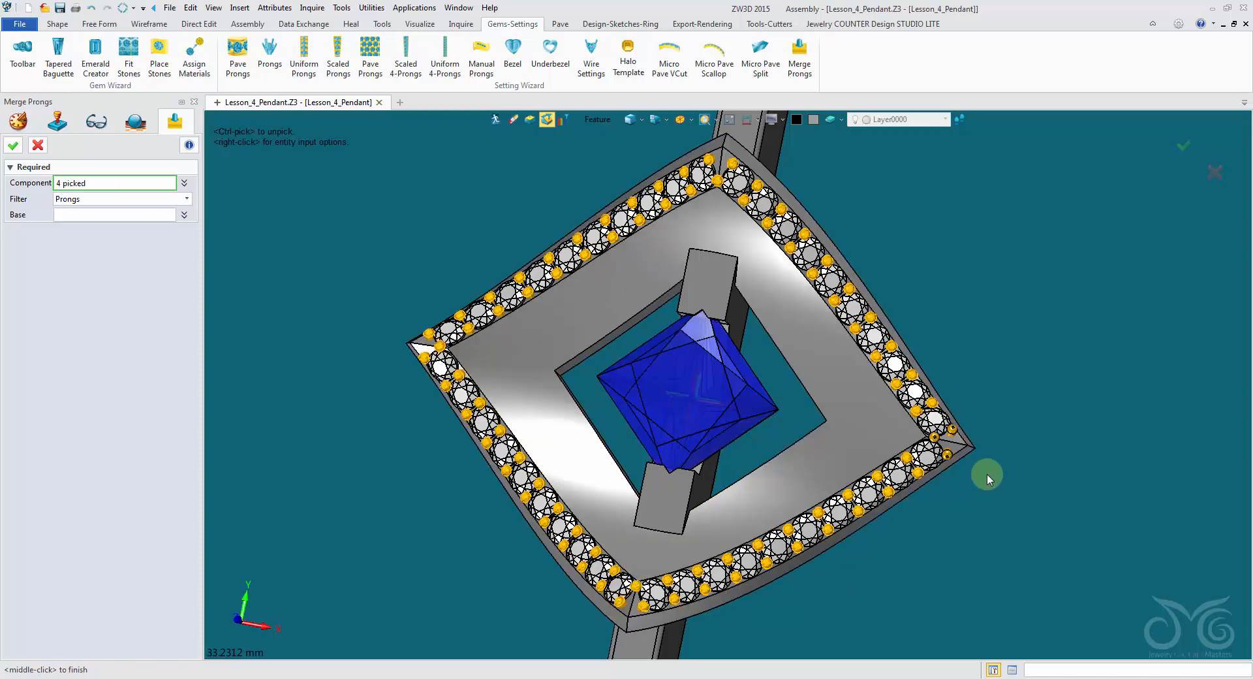
left_click(948, 455)
middle_click_drag(311, 371, 192, 379)
left_click(106, 213)
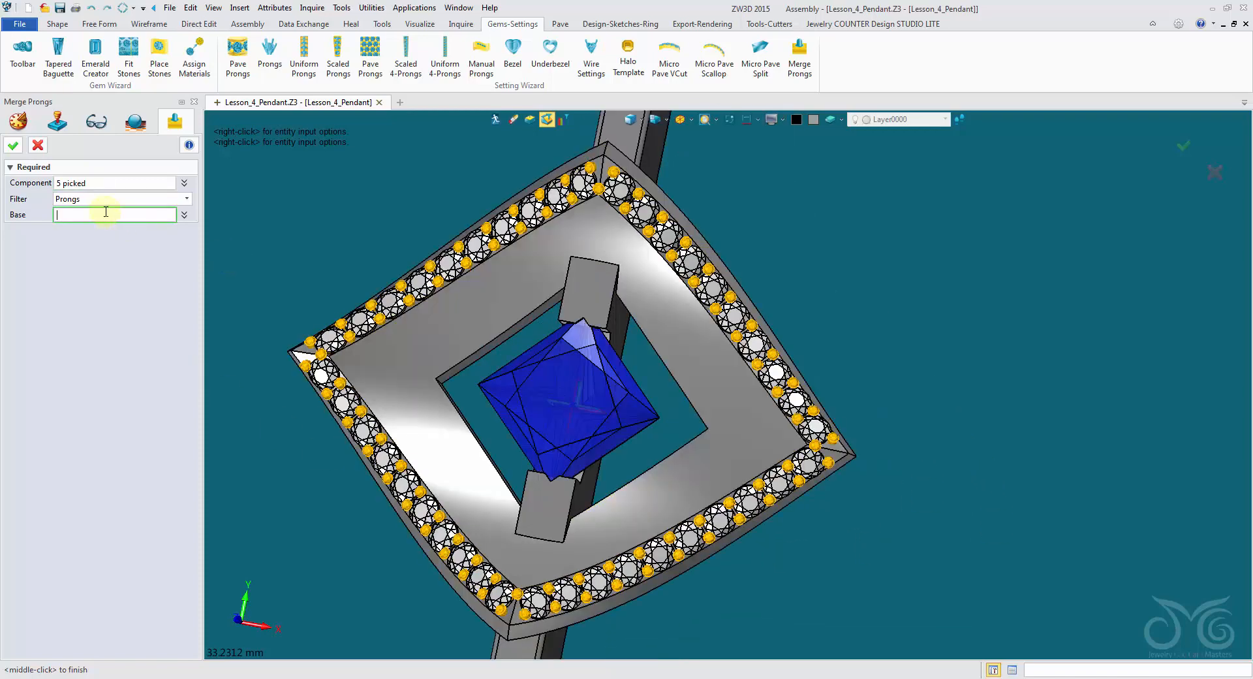
left_click(381, 329)
left_click(14, 145)
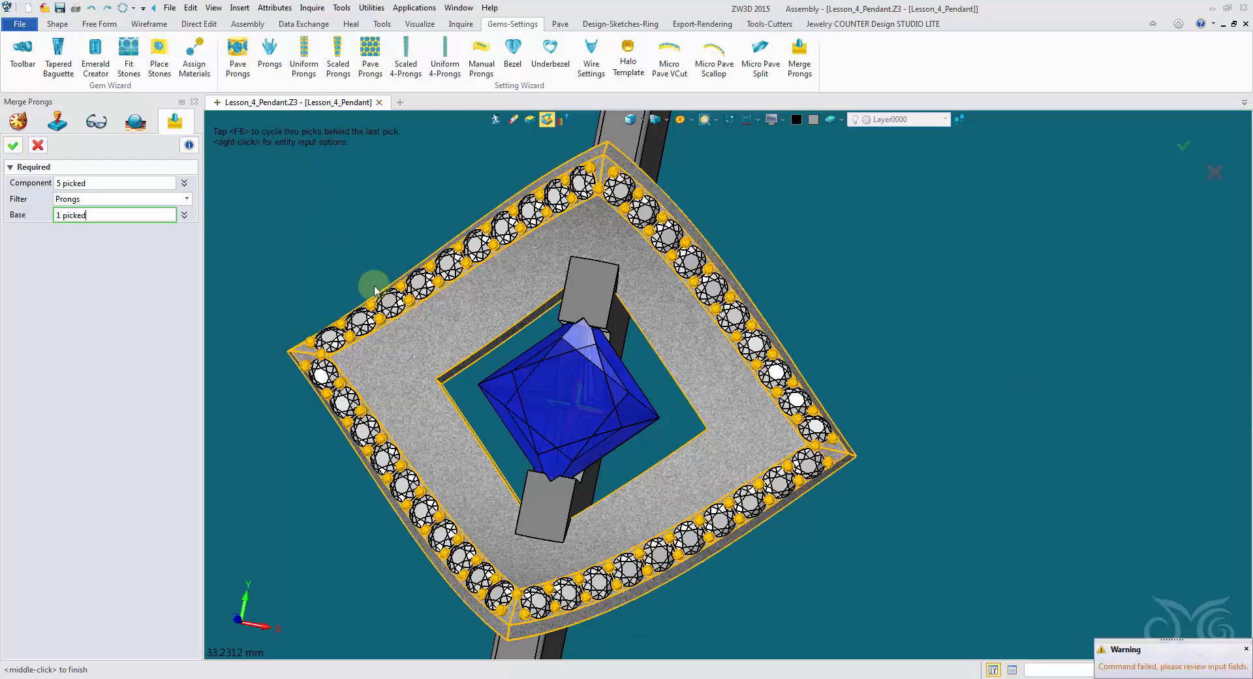
Step: Check the output messages for the attempted prong merge and cancel the command
left_click(1242, 650)
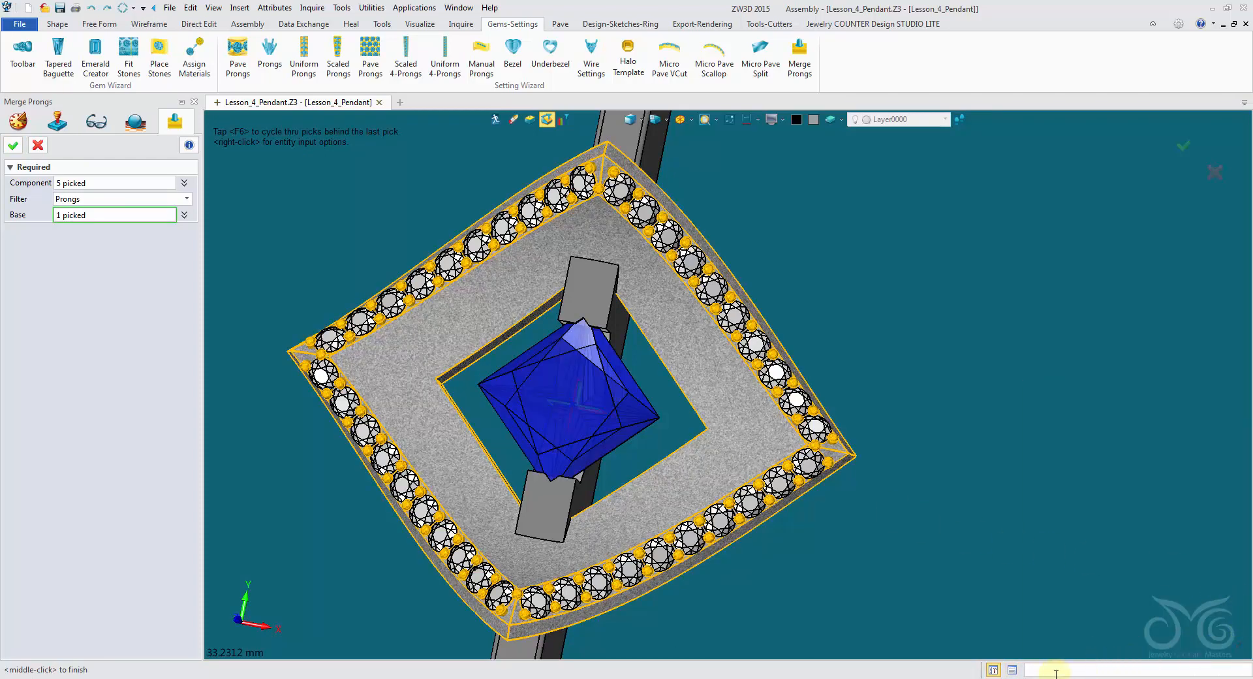
left_click(1012, 670)
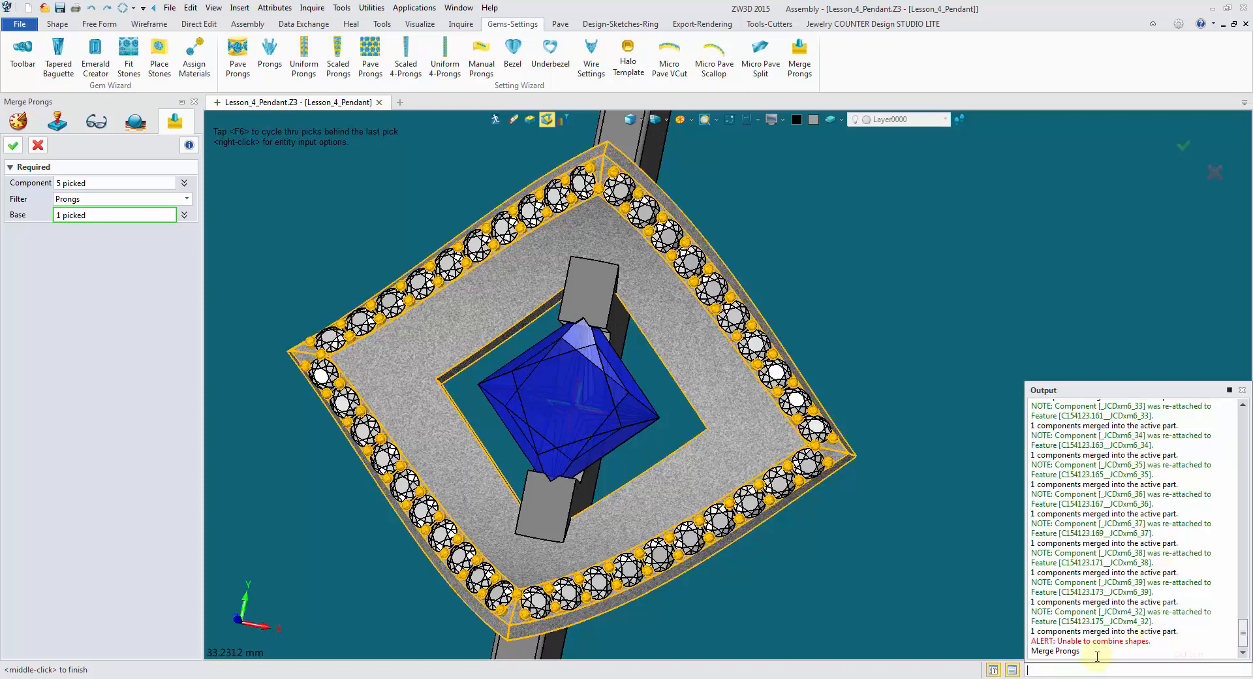
left_click(1242, 390)
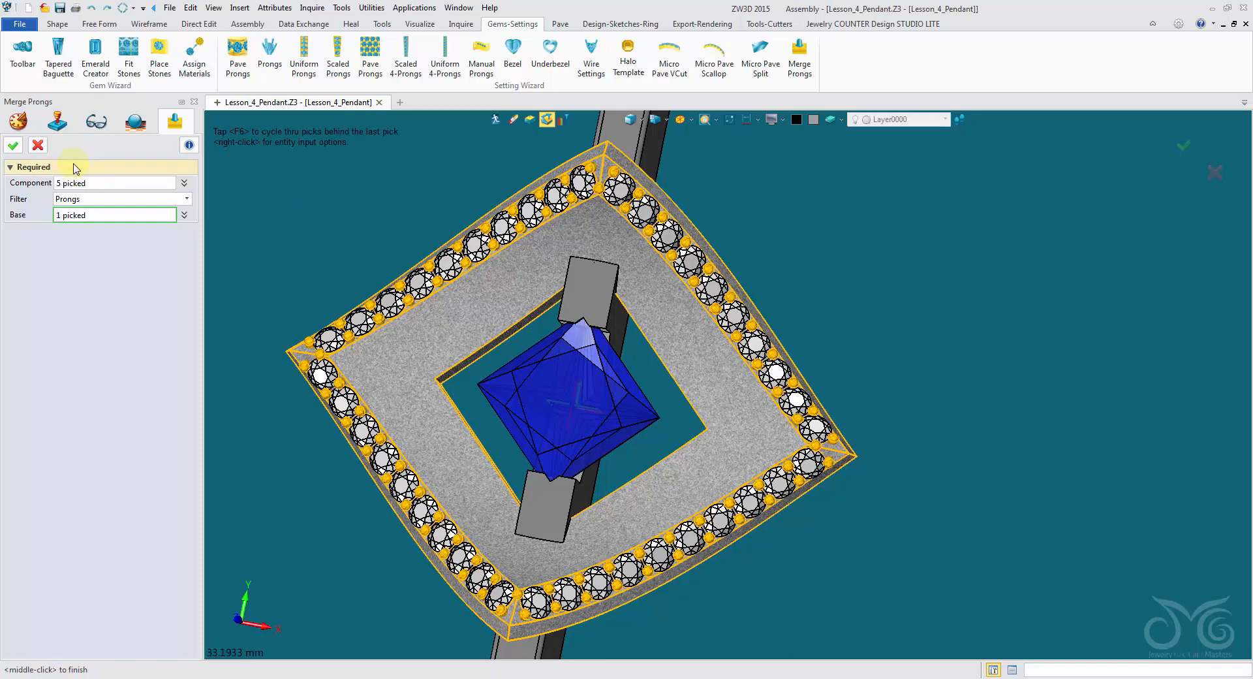
left_click(39, 145)
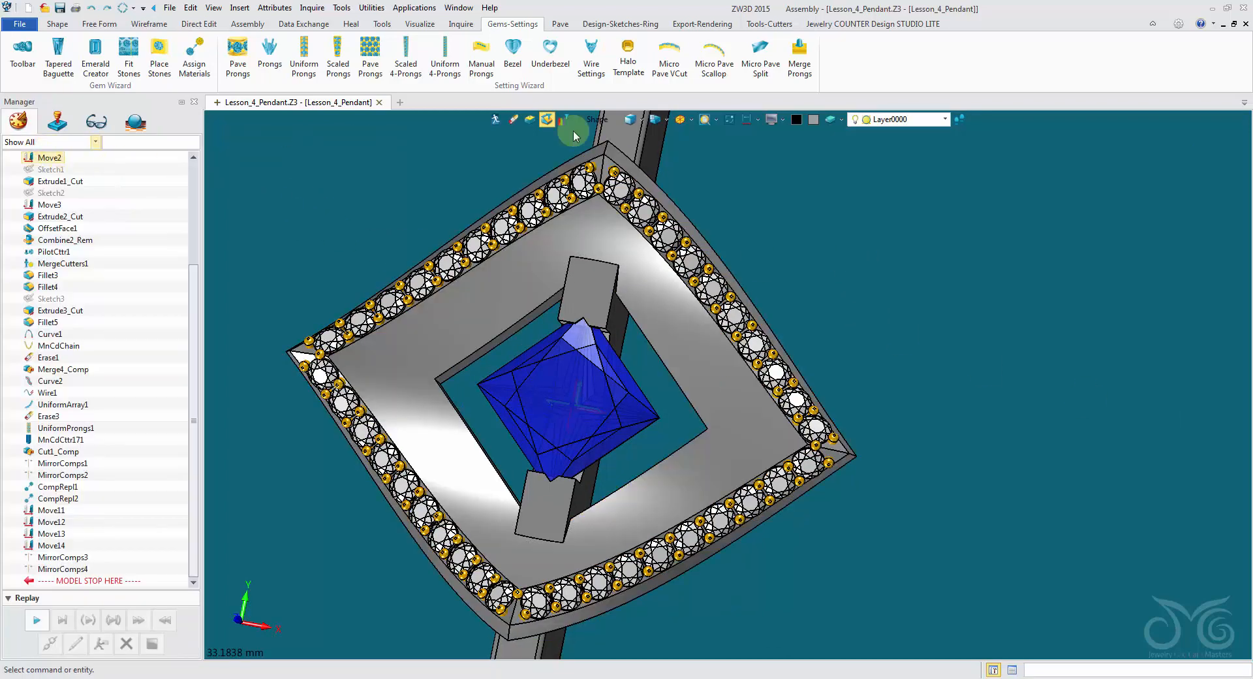
Step: Merge only the uniform prongs along the four sides into the frame as the base
left_click(798, 64)
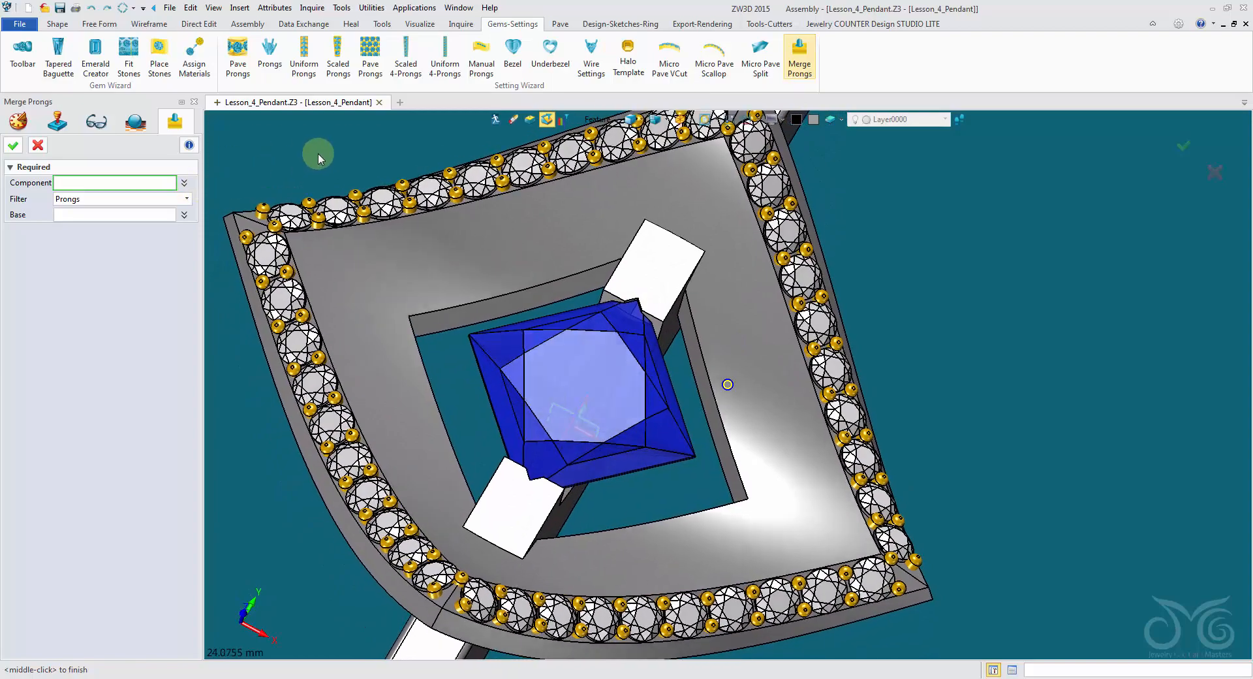
left_click(398, 225)
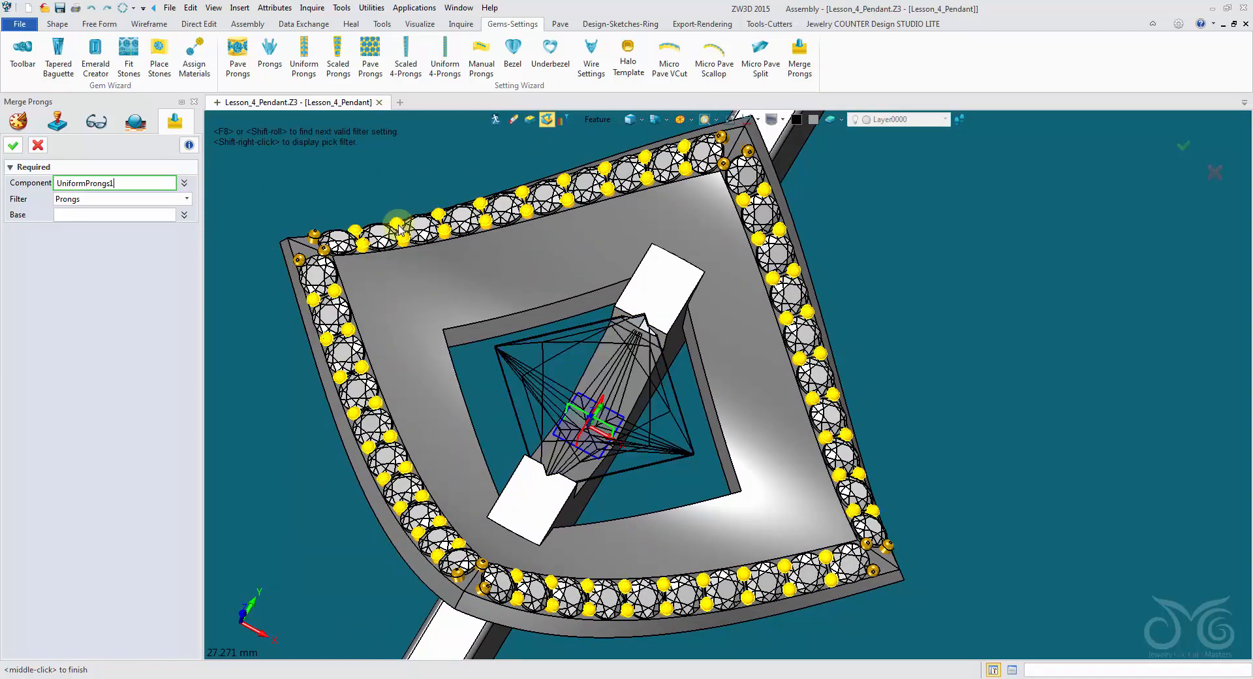
left_click(85, 213)
left_click(425, 316)
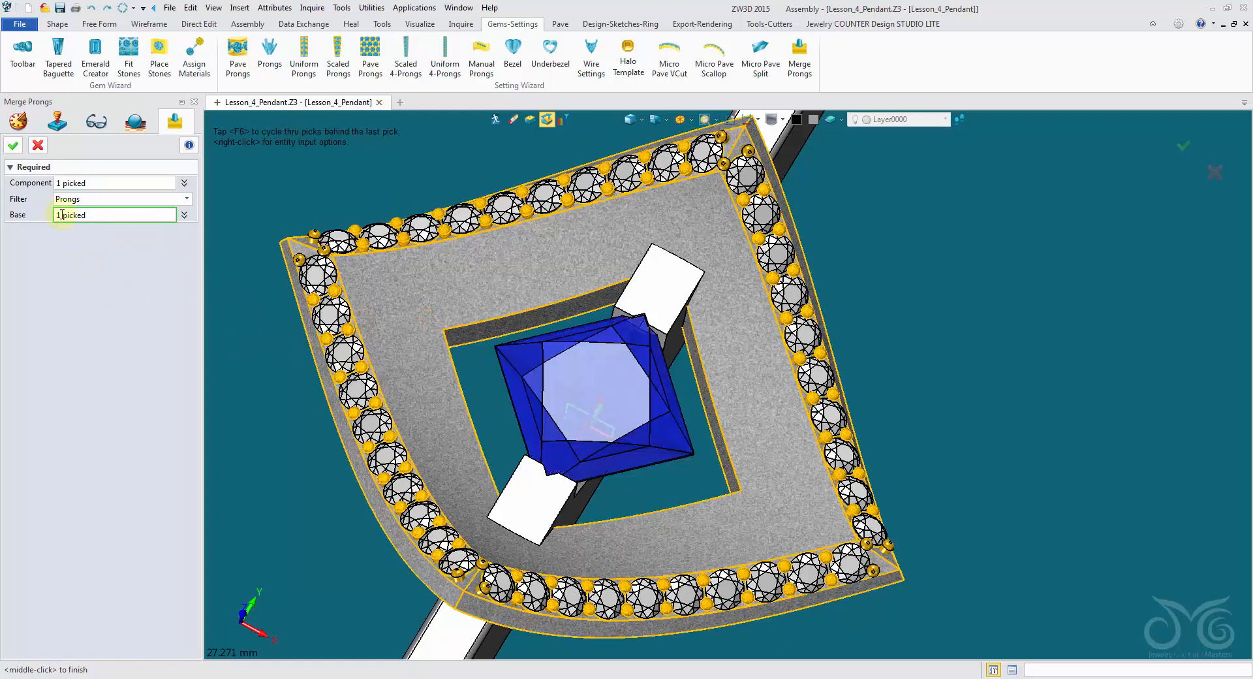
left_click(16, 150)
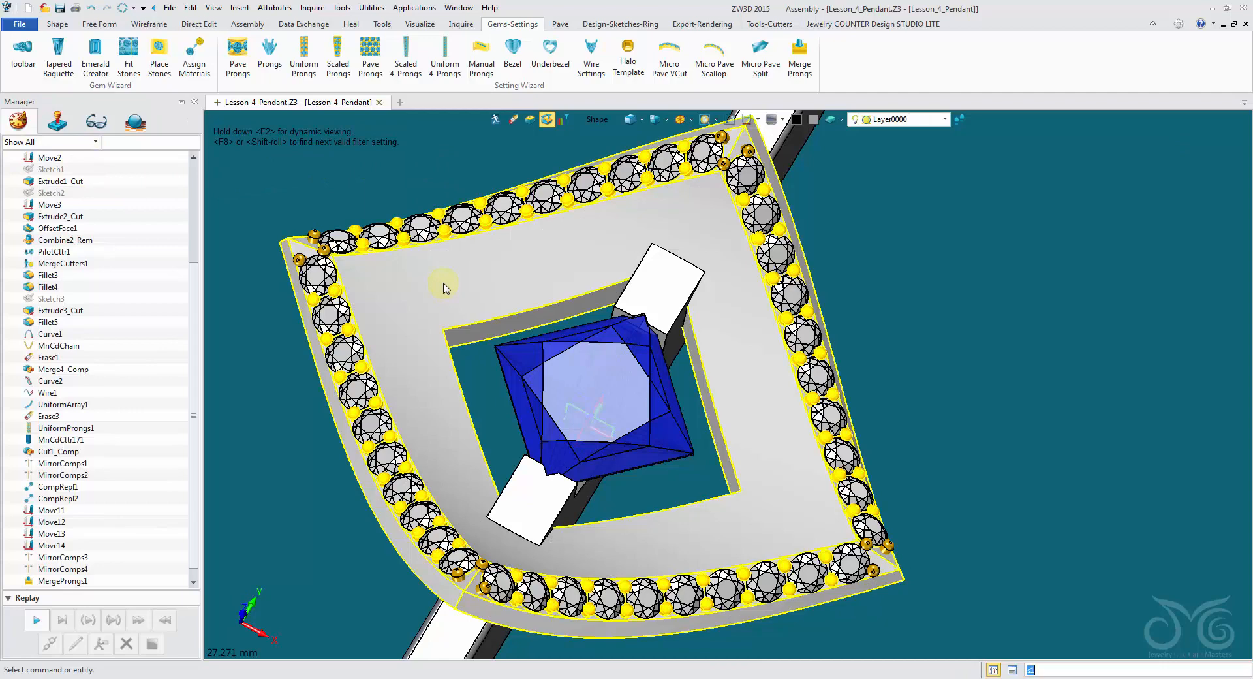
Step: Recolor the frame with its merged side prongs grey
left_click(446, 288)
left_click(817, 122)
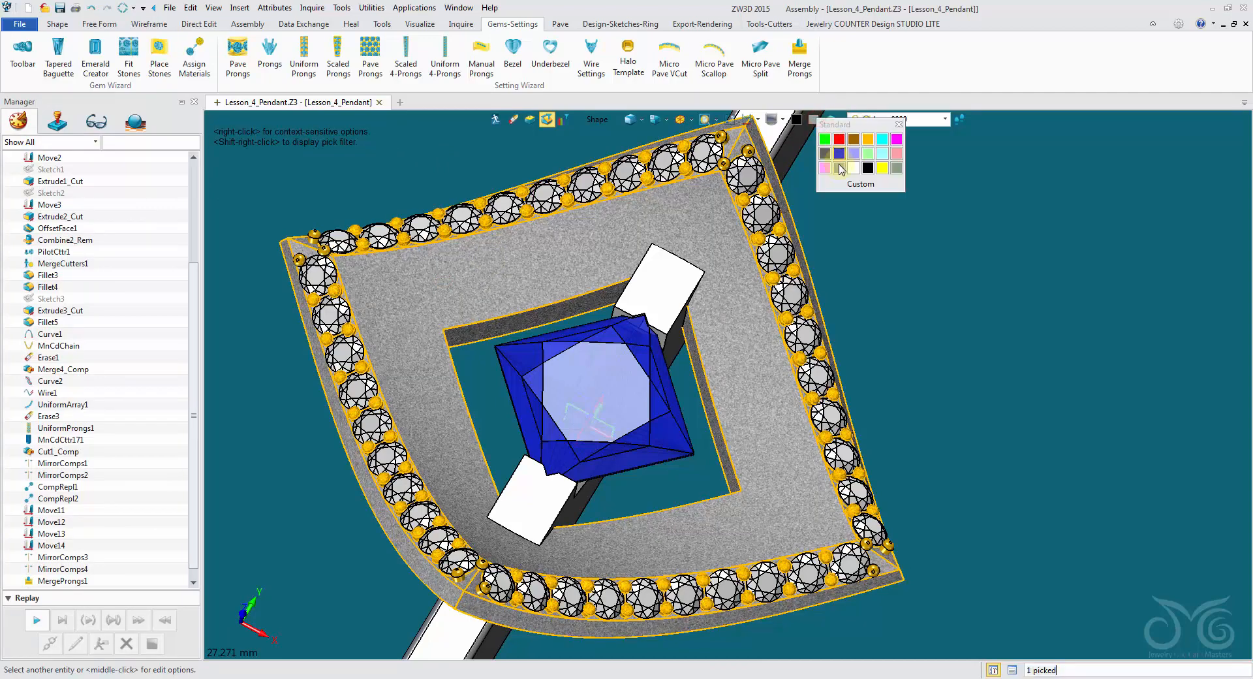
left_click(841, 168)
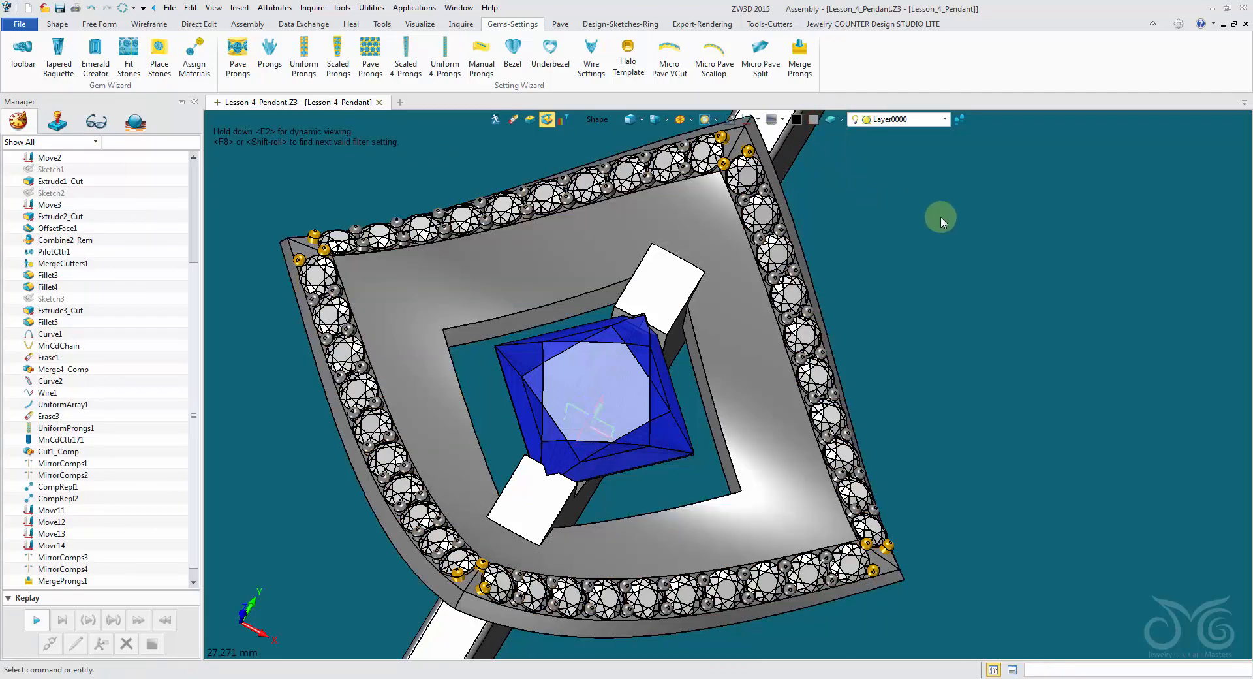
Step: Merge the gold prong groups at the pendant's left and right corners into the frame as the base with Merge Prongs
left_click(814, 62)
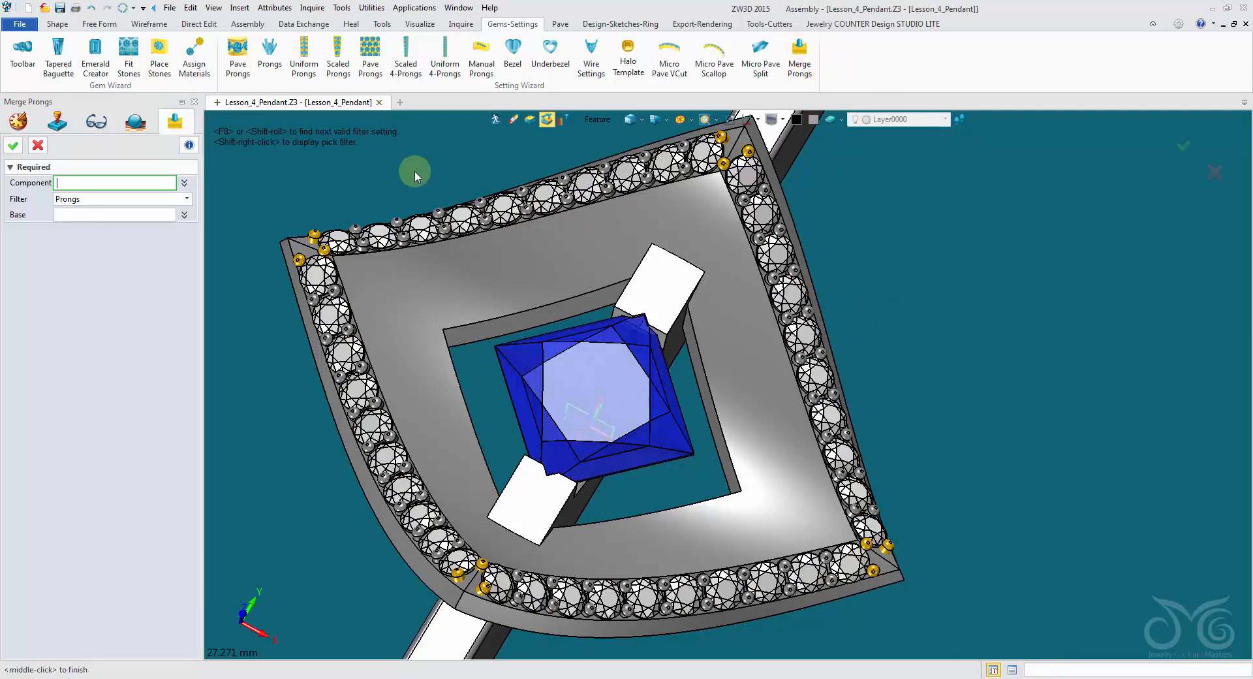
left_click(313, 233)
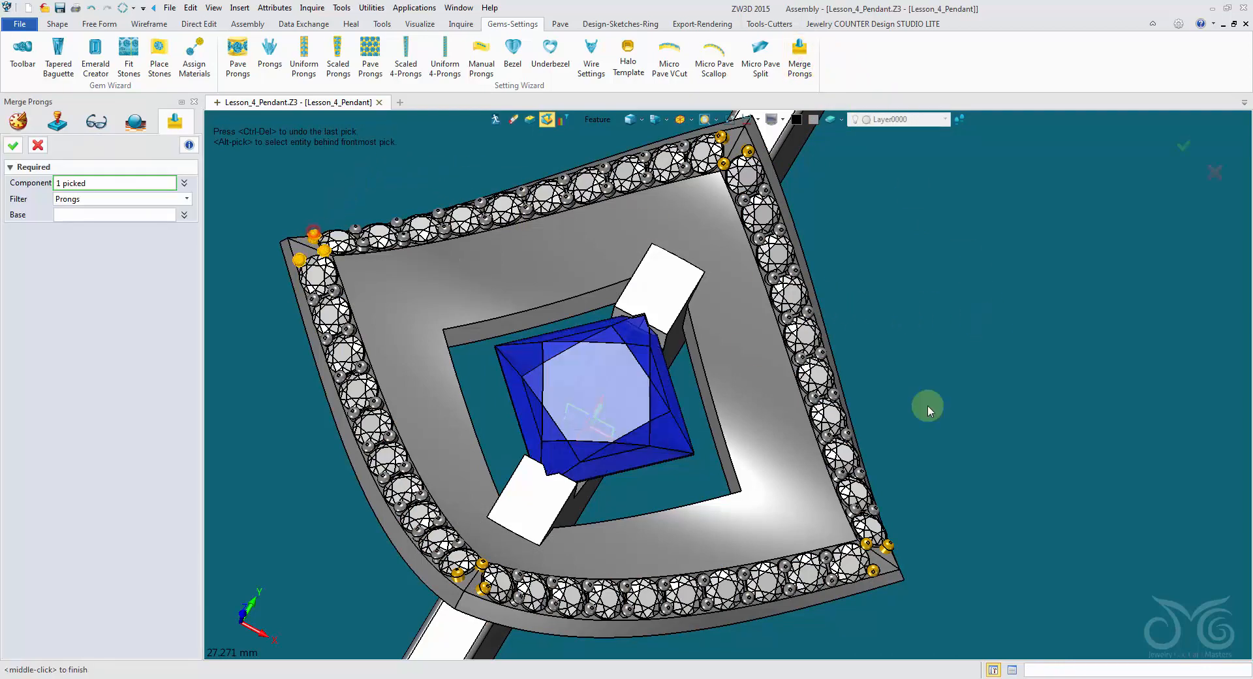
left_click(890, 552)
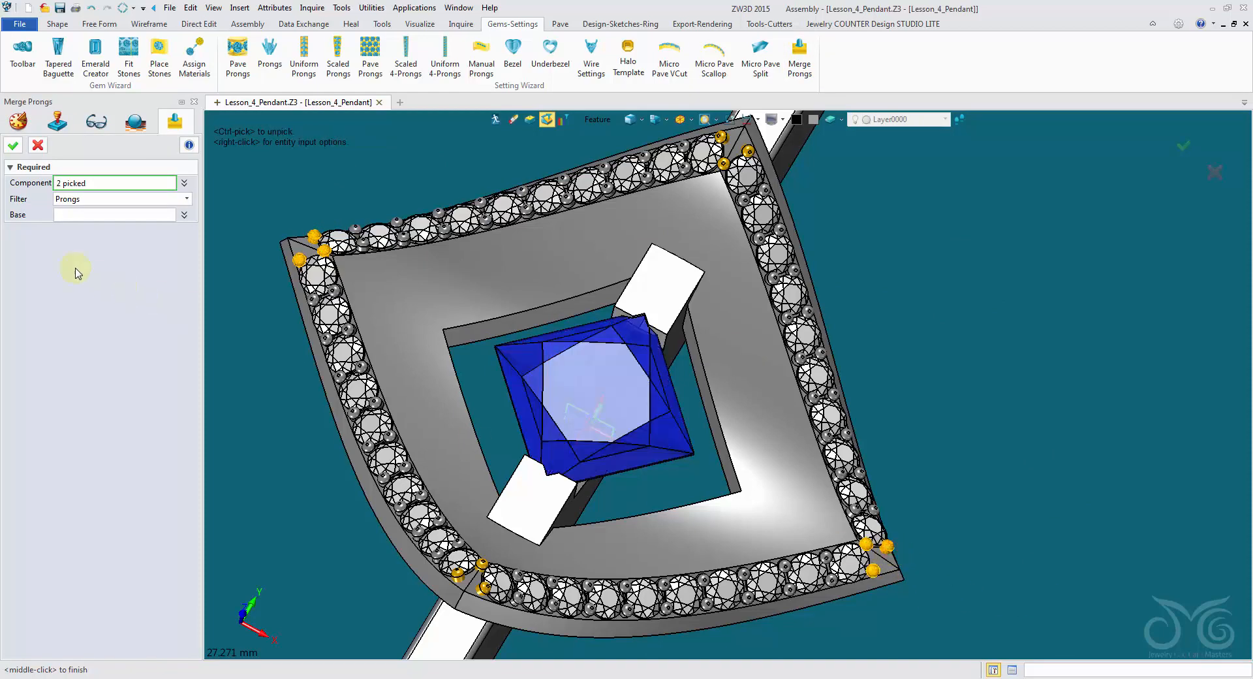
left_click(71, 216)
left_click(282, 261)
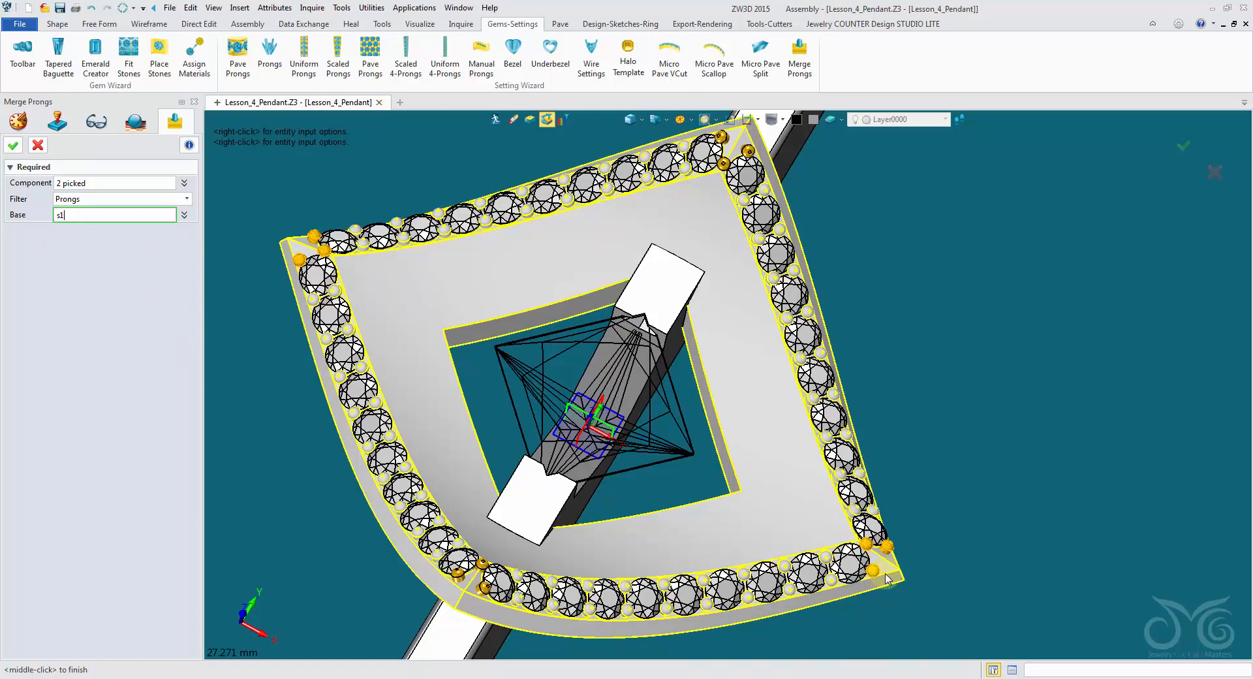
left_click(428, 303)
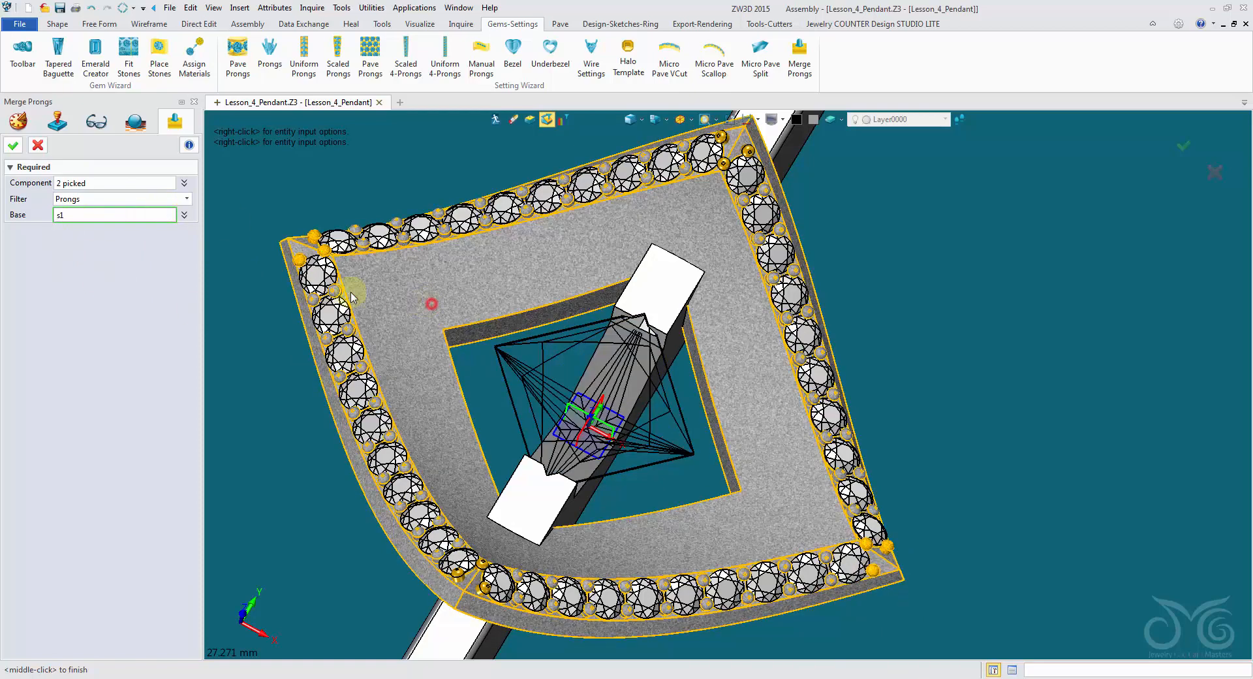
left_click(13, 146)
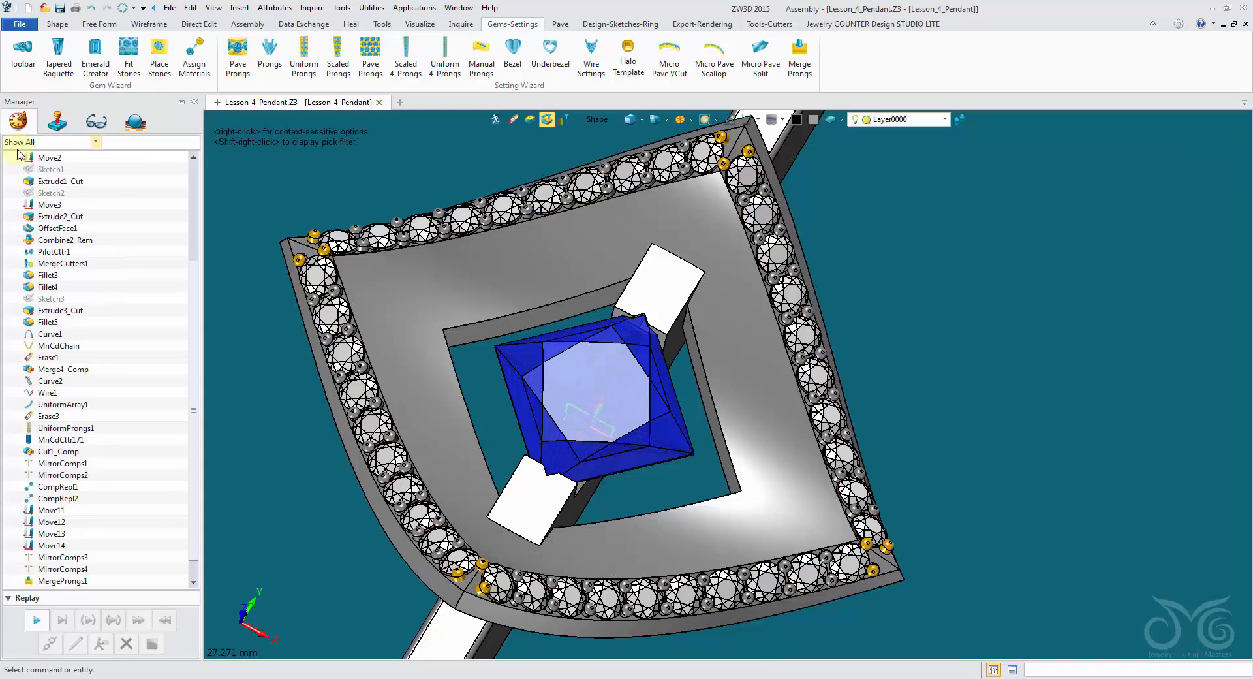
Step: Recolor the frame grey, including its merged left and right corner prongs
left_click(492, 261)
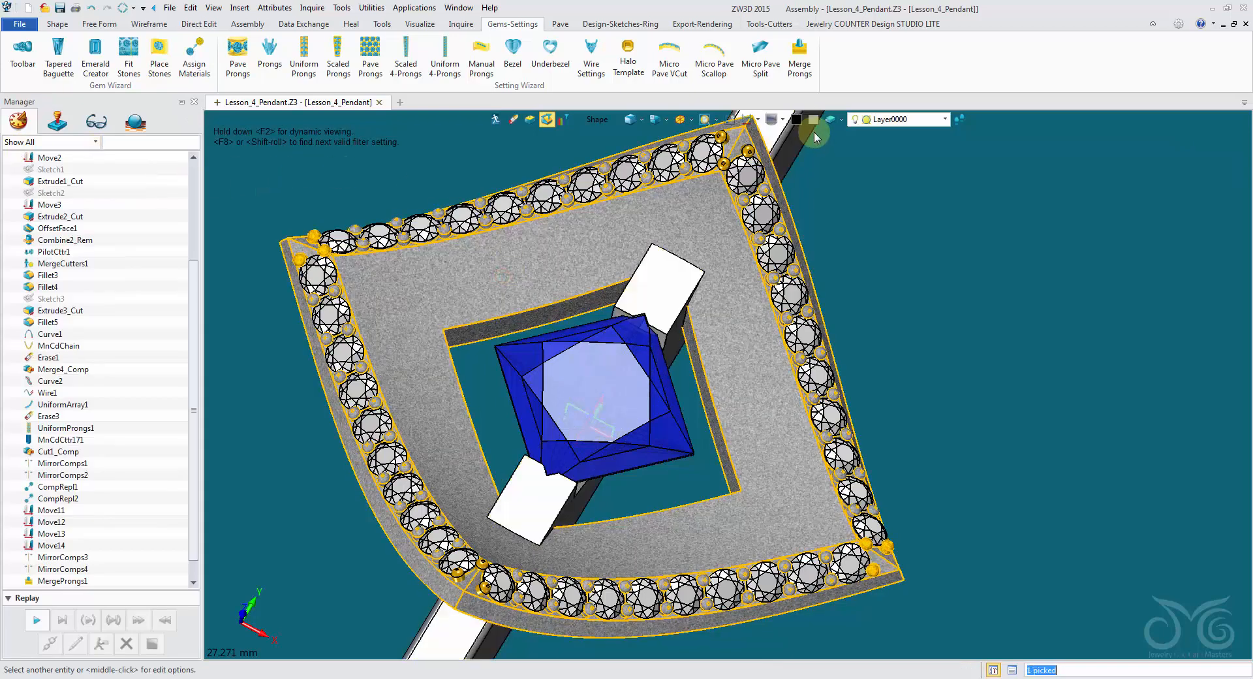
left_click(813, 120)
left_click(842, 171)
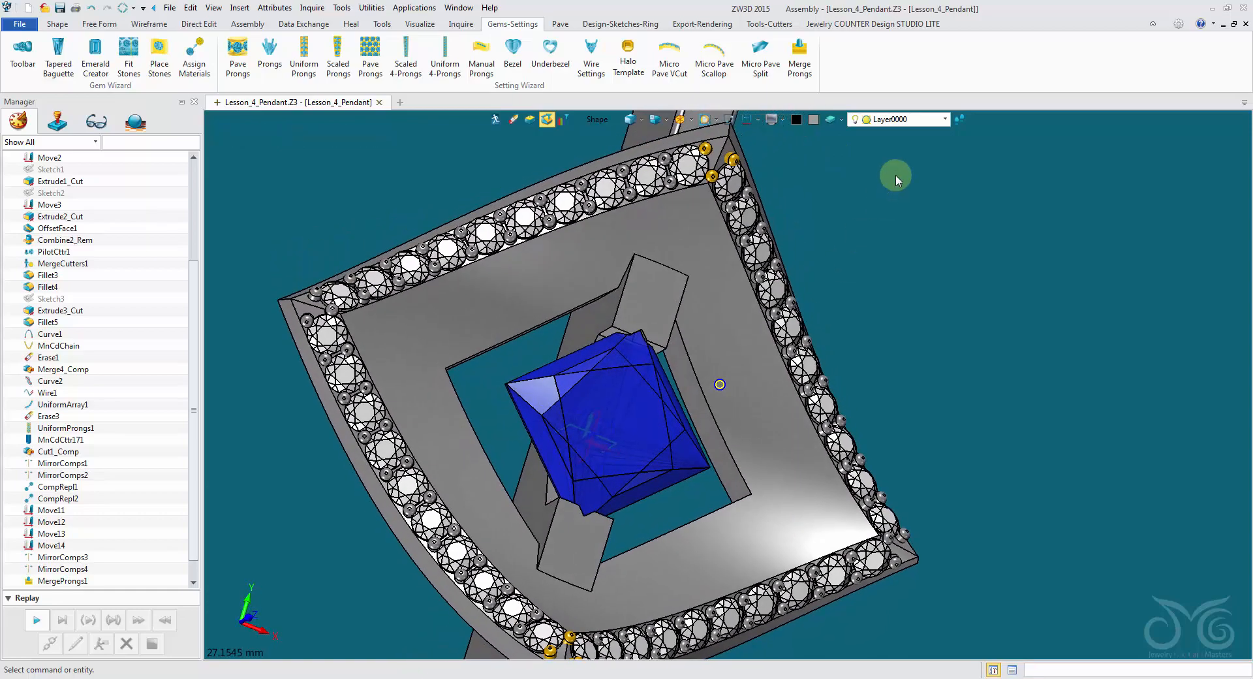
Step: Limit picking to Component for a new Merge Prongs operation
left_click(807, 68)
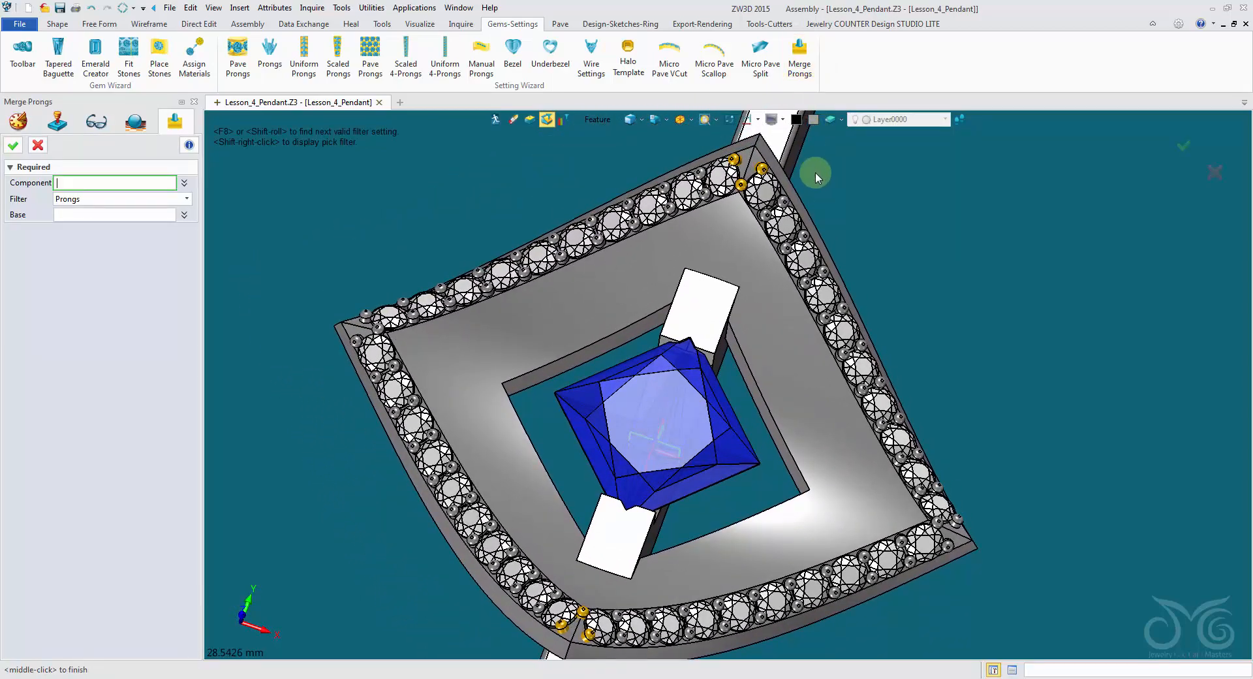
left_click(607, 121)
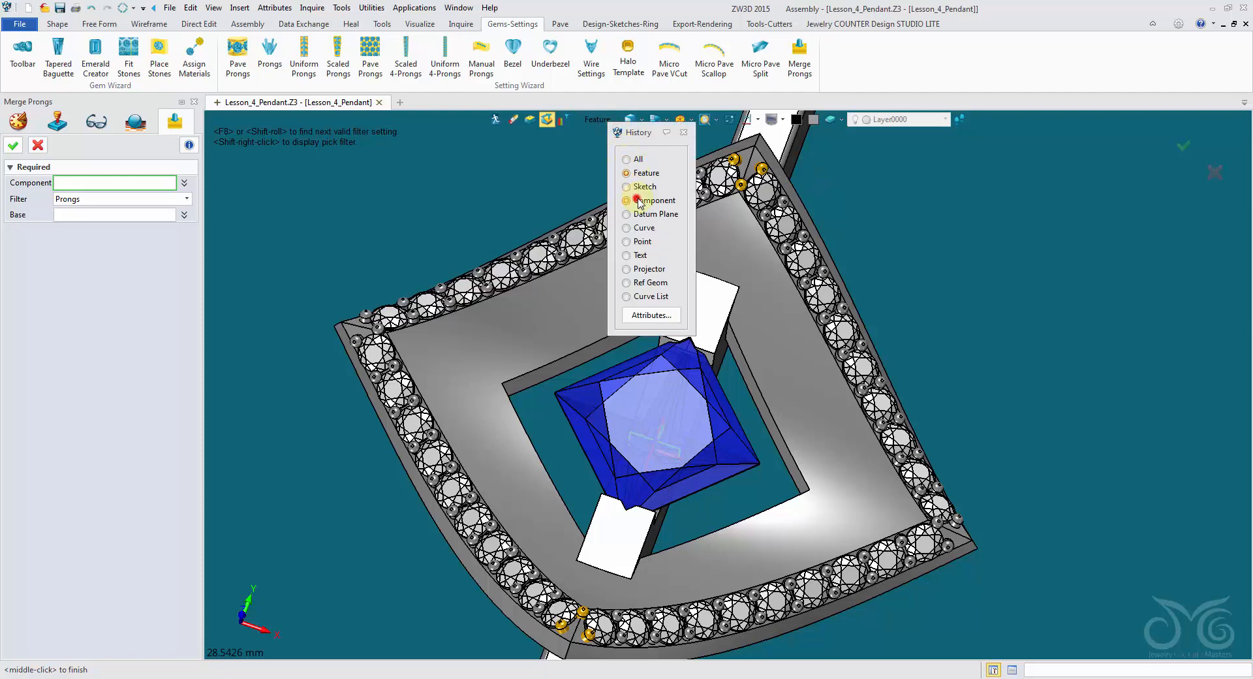
left_click(638, 201)
Step: Try to merge the right-hand gold prongs of the pendant's upper and lower corners into the frame, and cancel the command
left_click(588, 634)
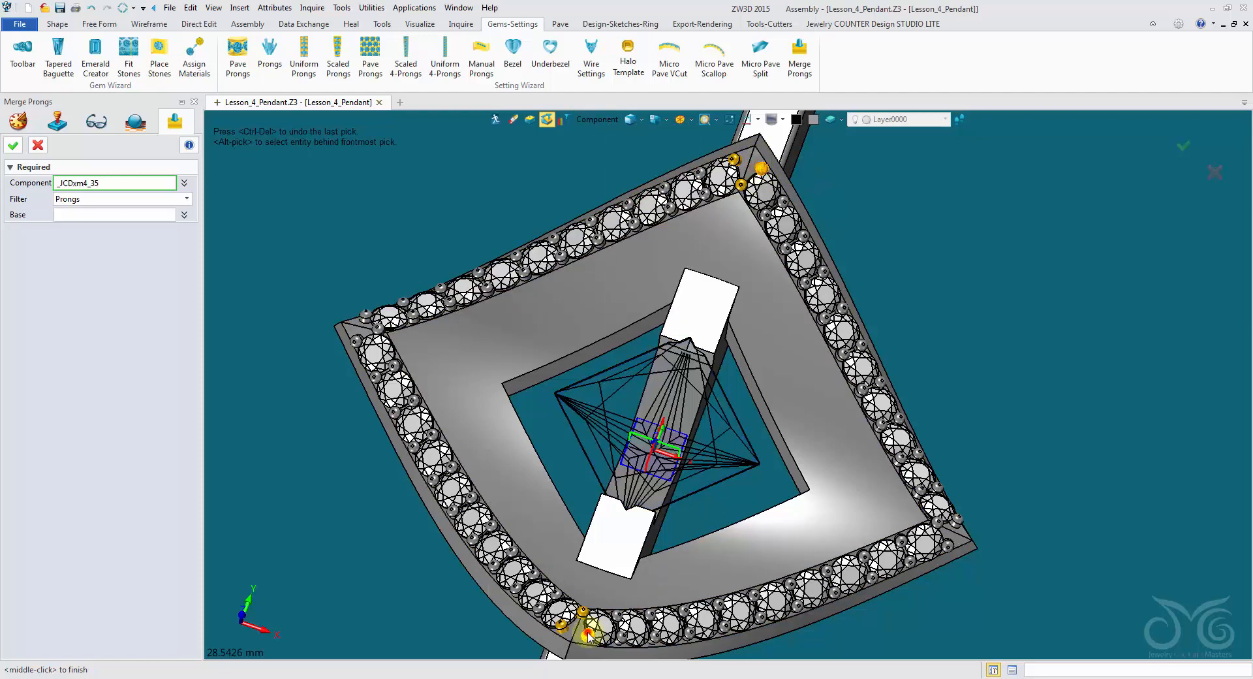
left_click(99, 214)
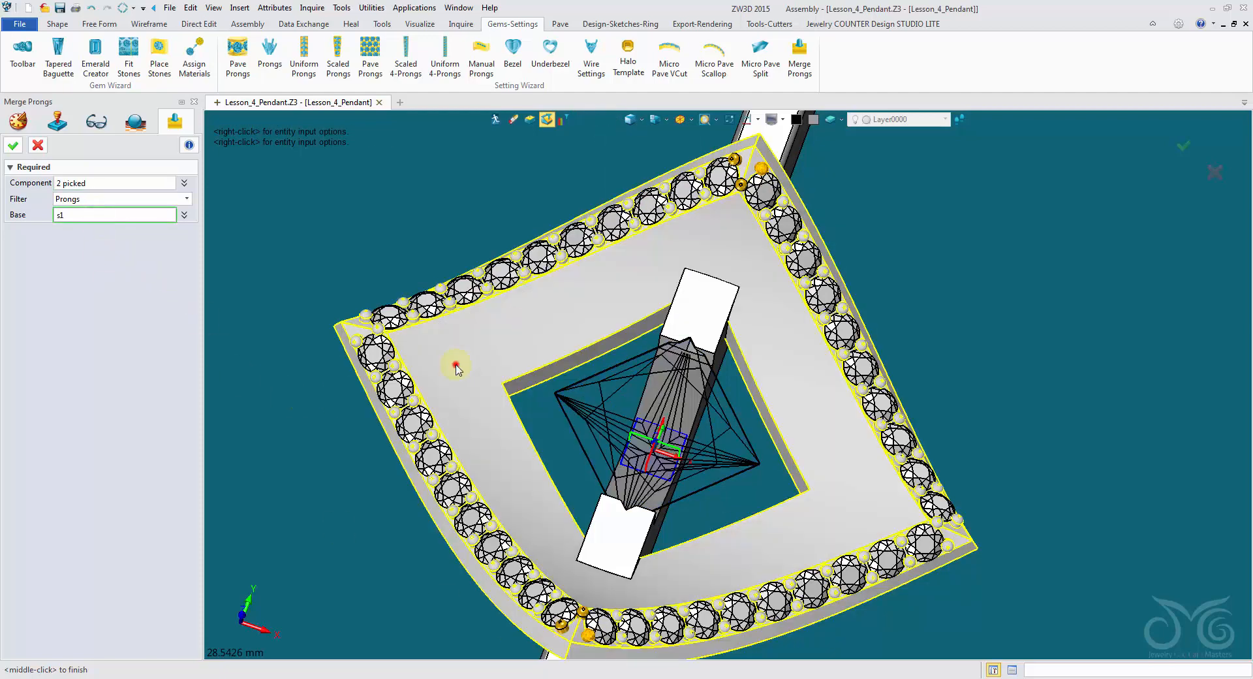
left_click(456, 363)
left_click(19, 148)
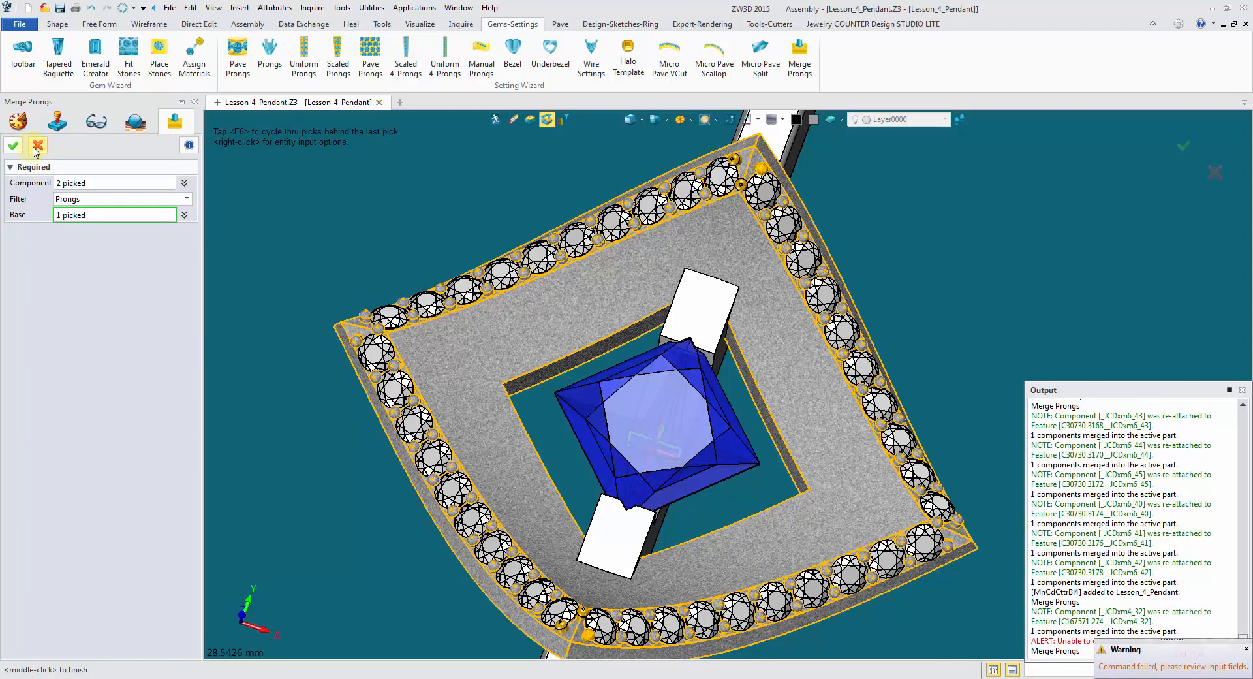
left_click(34, 147)
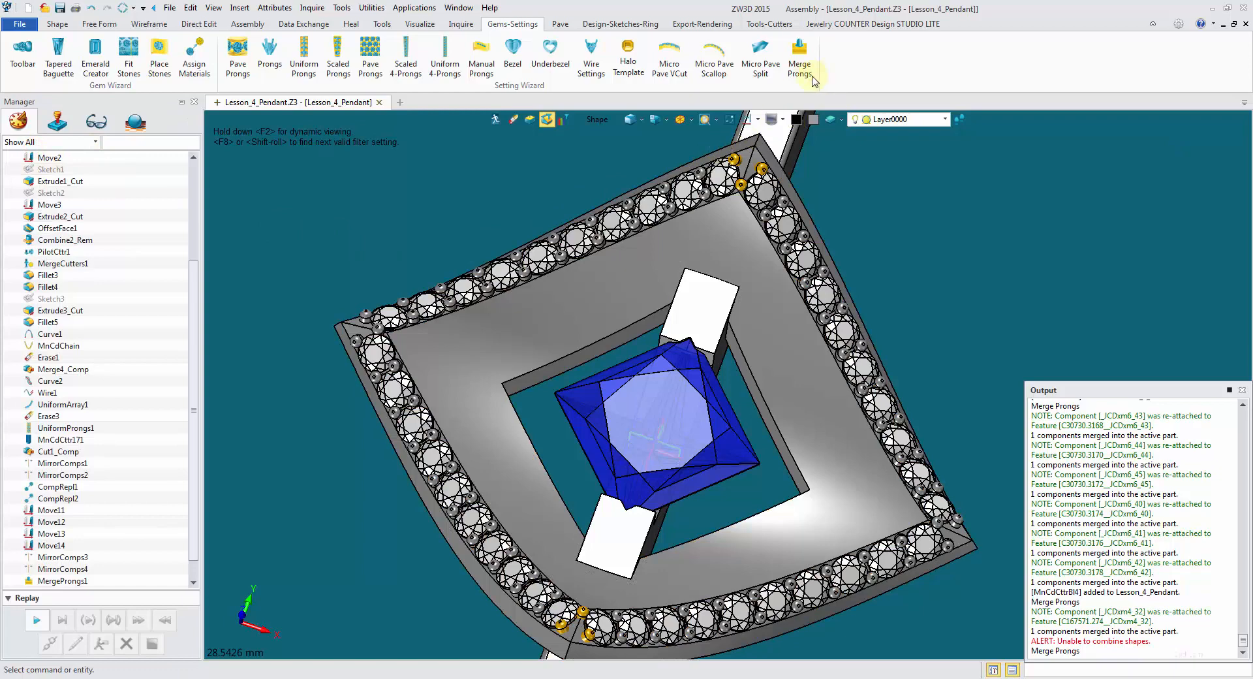
Step: Merge only the innermost gold prong of the upper corner and of the lower corner into the frame
left_click(801, 61)
left_click(740, 185)
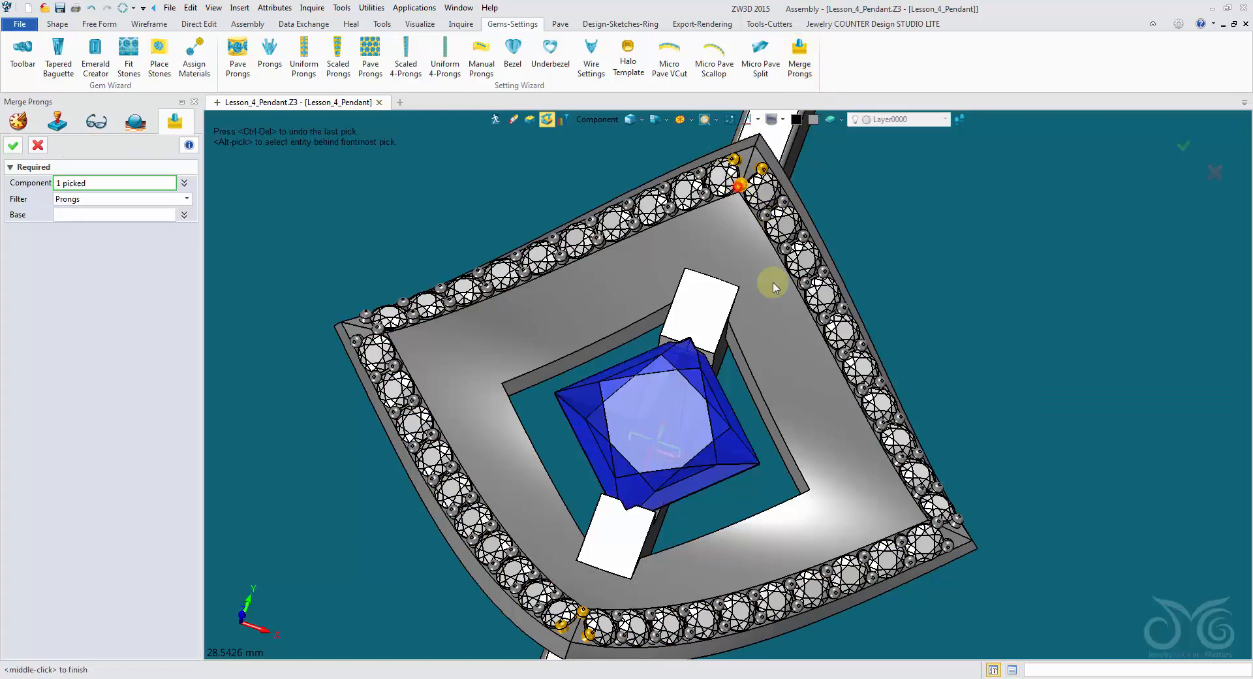
left_click(580, 615)
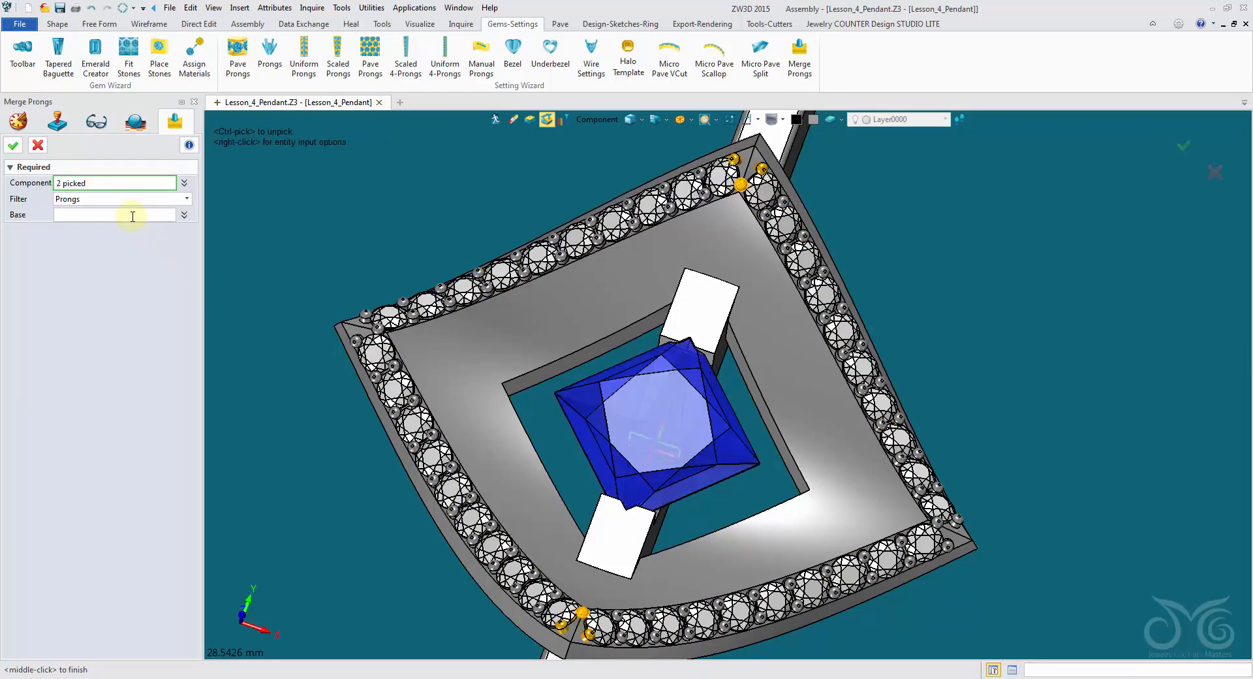
left_click(476, 327)
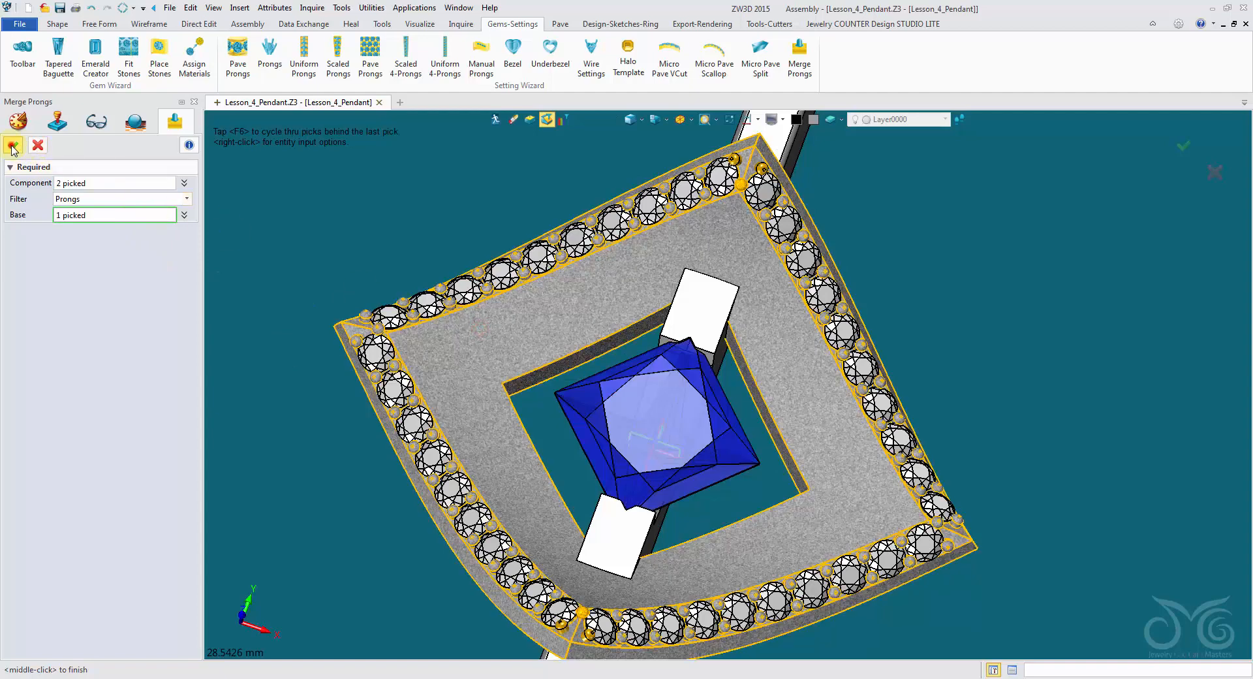
left_click(14, 146)
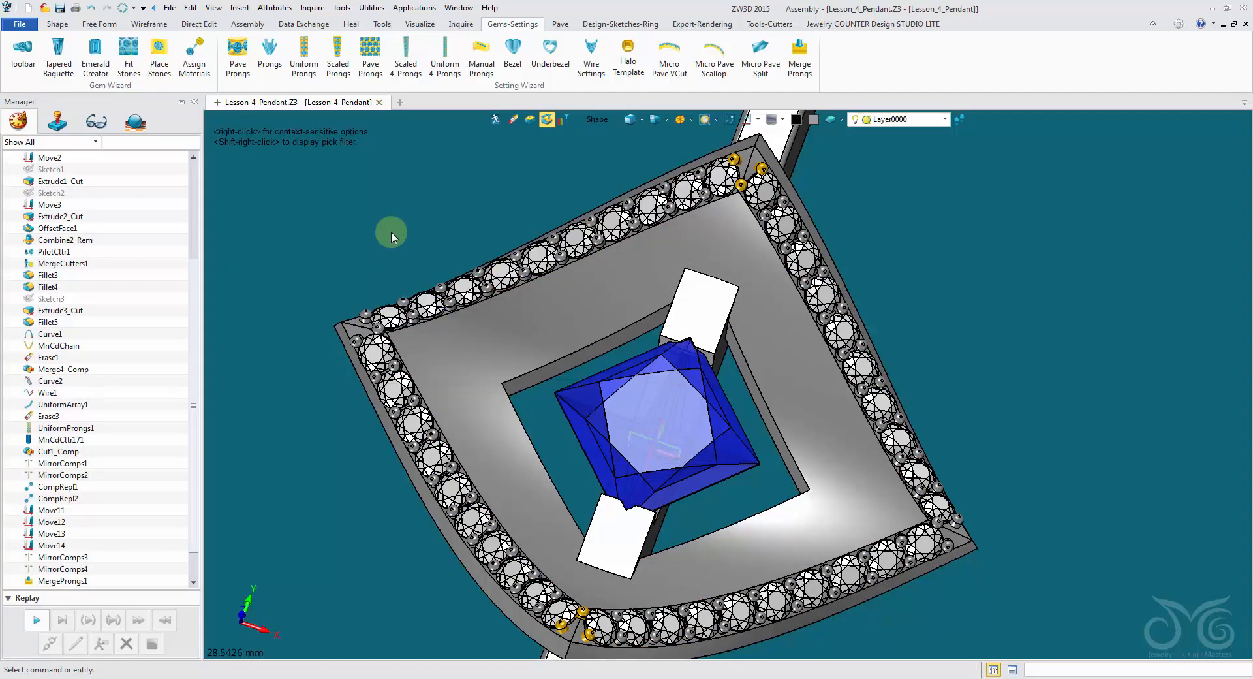
Step: Recolor the frame grey so its newly merged inner corner prongs match
left_click(605, 267)
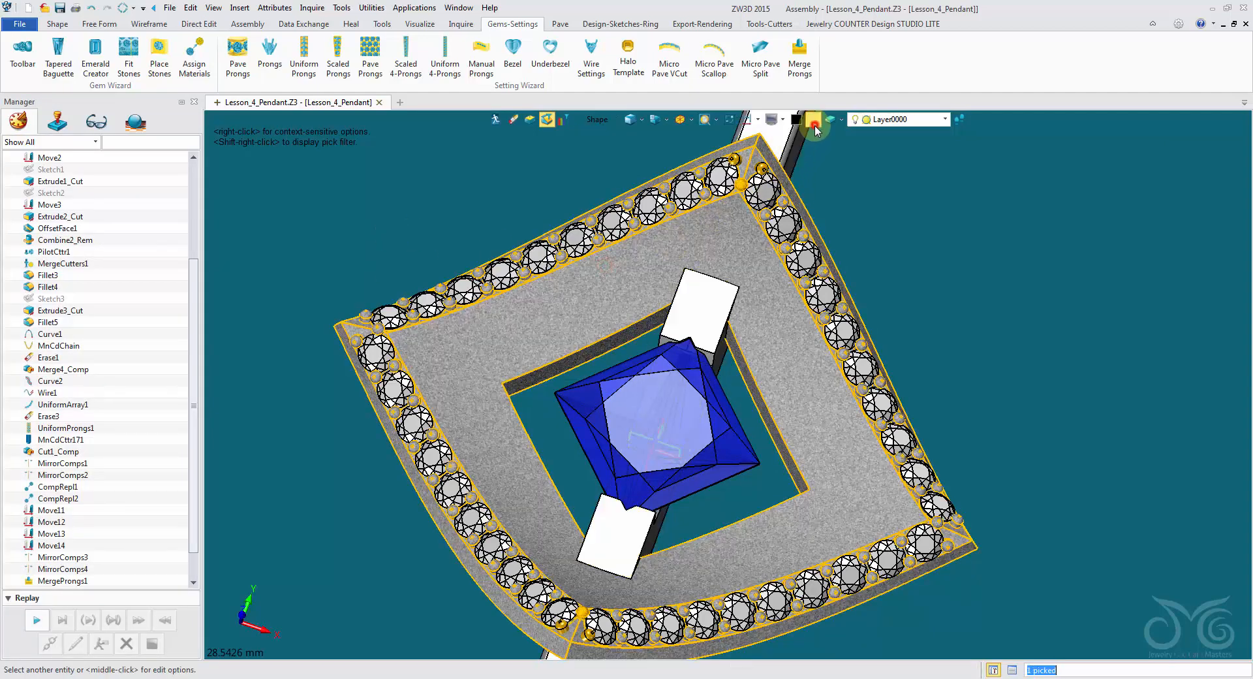
left_click(814, 120)
left_click(837, 177)
Step: Try to merge the left-hand gold prongs of the upper and lower corners into the frame, and cancel the command
left_click(799, 56)
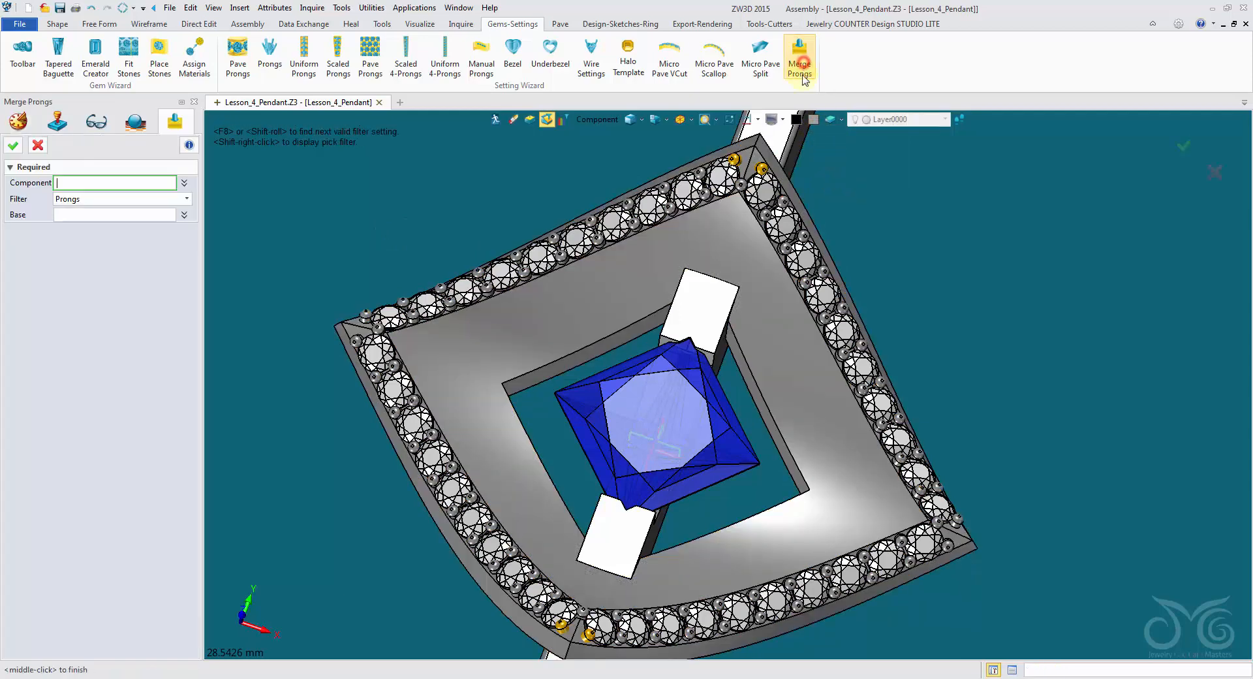
left_click(735, 159)
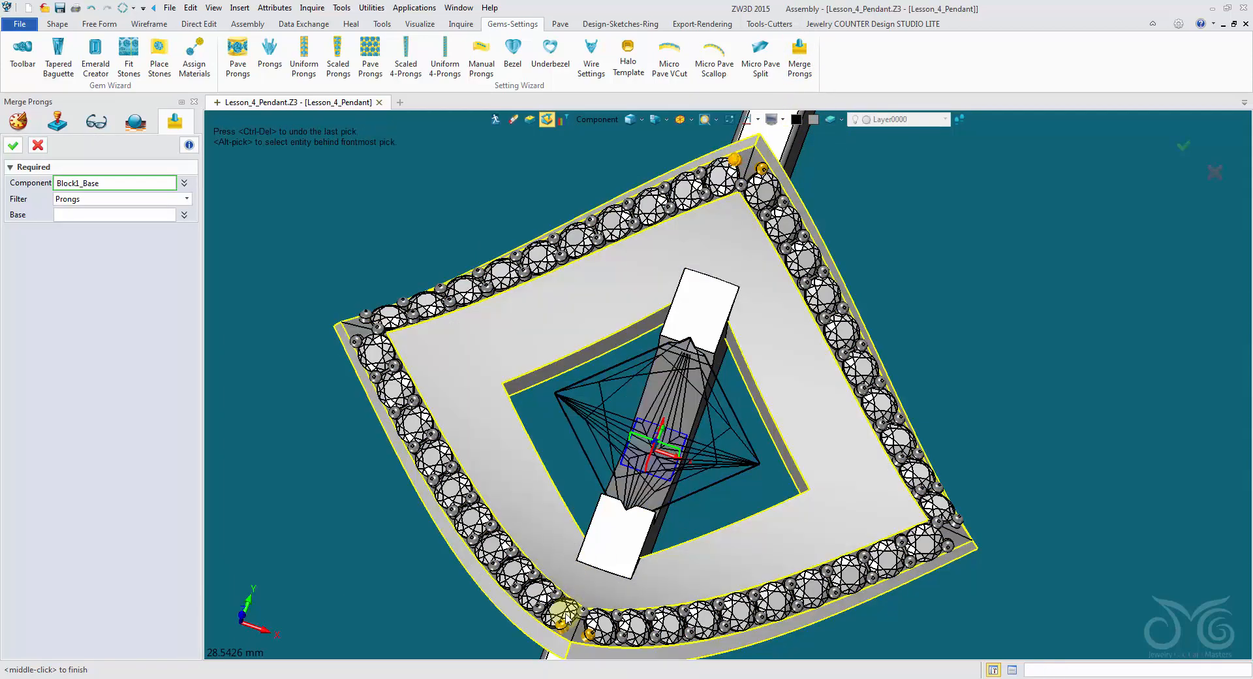
left_click(560, 626)
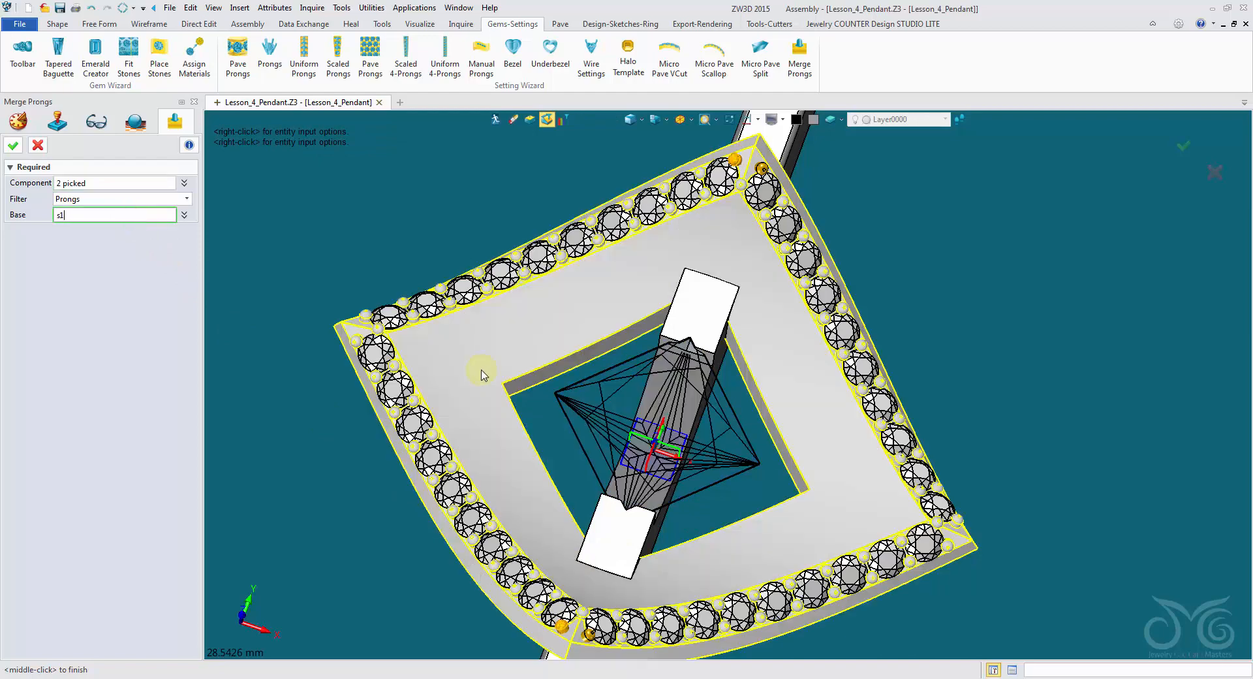
left_click(481, 370)
left_click(13, 145)
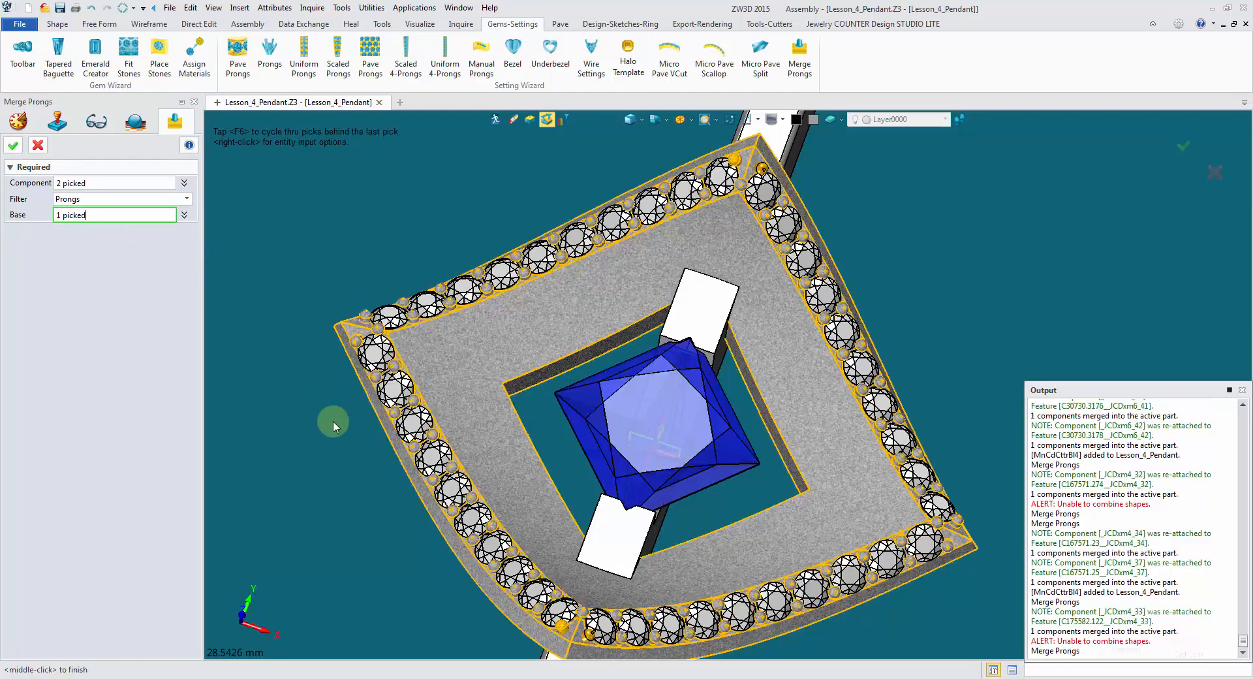
left_click(1243, 390)
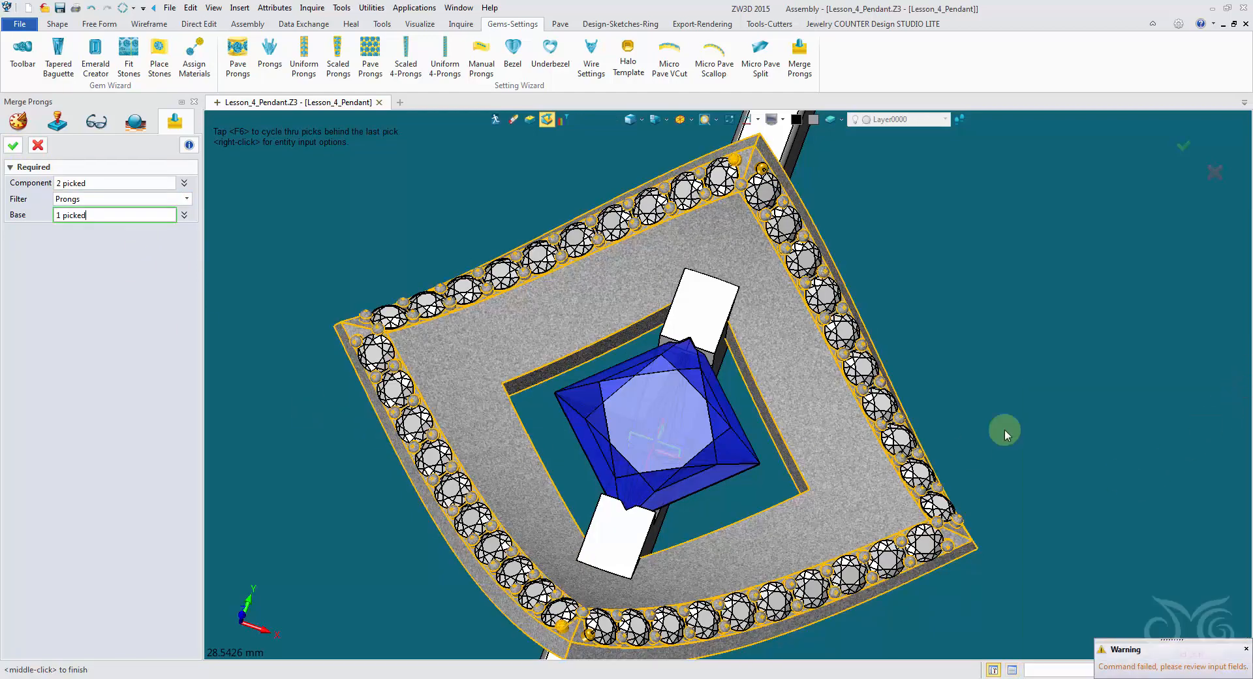
left_click(39, 147)
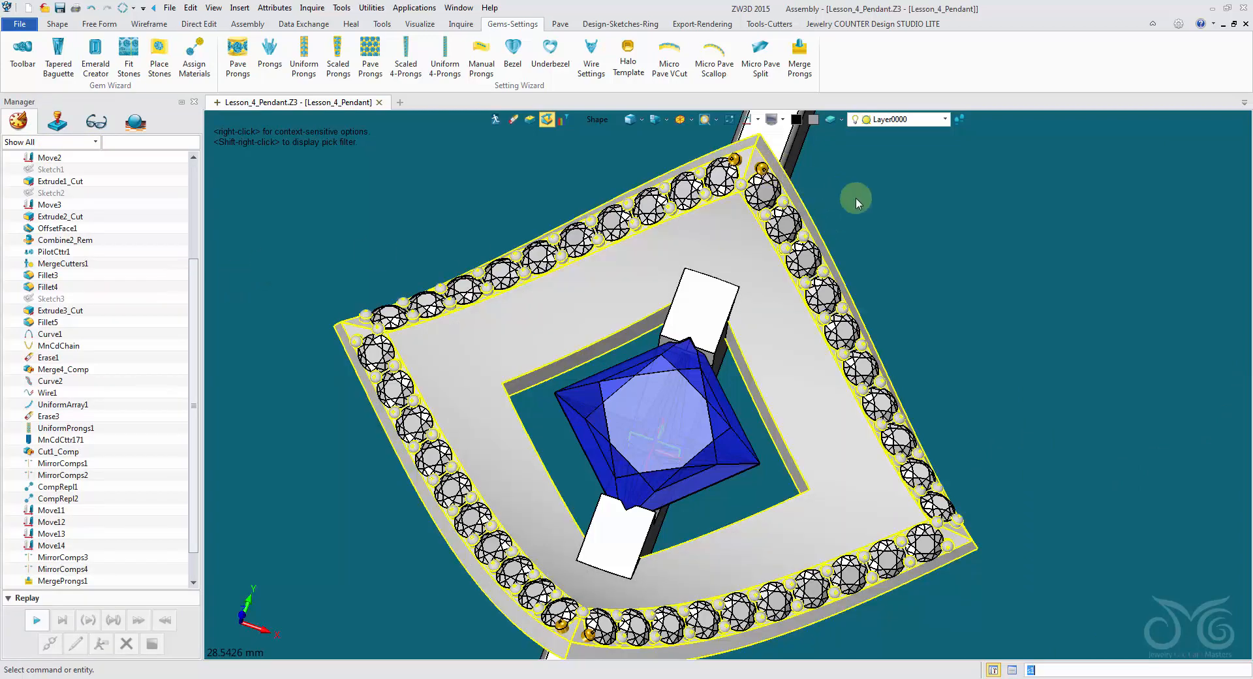
Step: Delete the upper corner's right-hand gold prong and both gold prongs at the lower corner, picking them as components
scroll(914, 248, "up", 5)
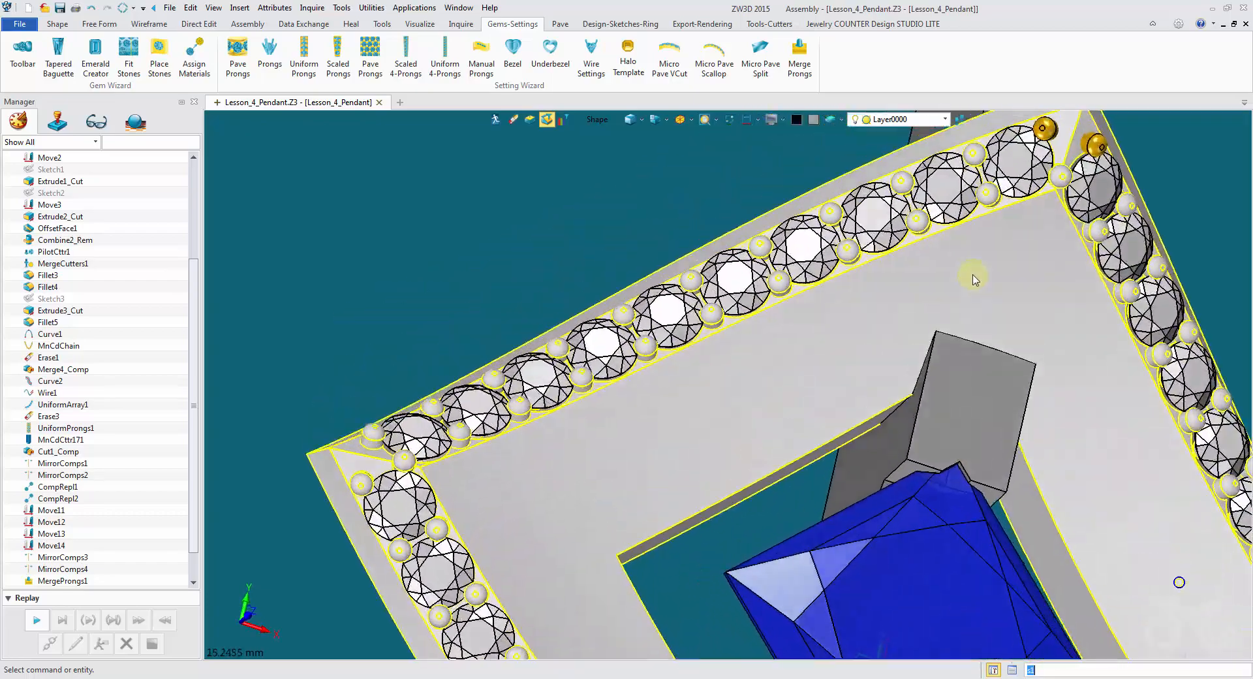
mouse_move(973, 274)
right_mouse_down()
mouse_move(1041, 322)
mouse_move(1010, 345)
mouse_move(1001, 387)
mouse_move(982, 295)
right_mouse_up()
scroll(1009, 346, "up", 3)
scroll(1002, 374, "up", 1)
scroll(989, 316, "down", 6)
scroll(988, 306, "down", 2)
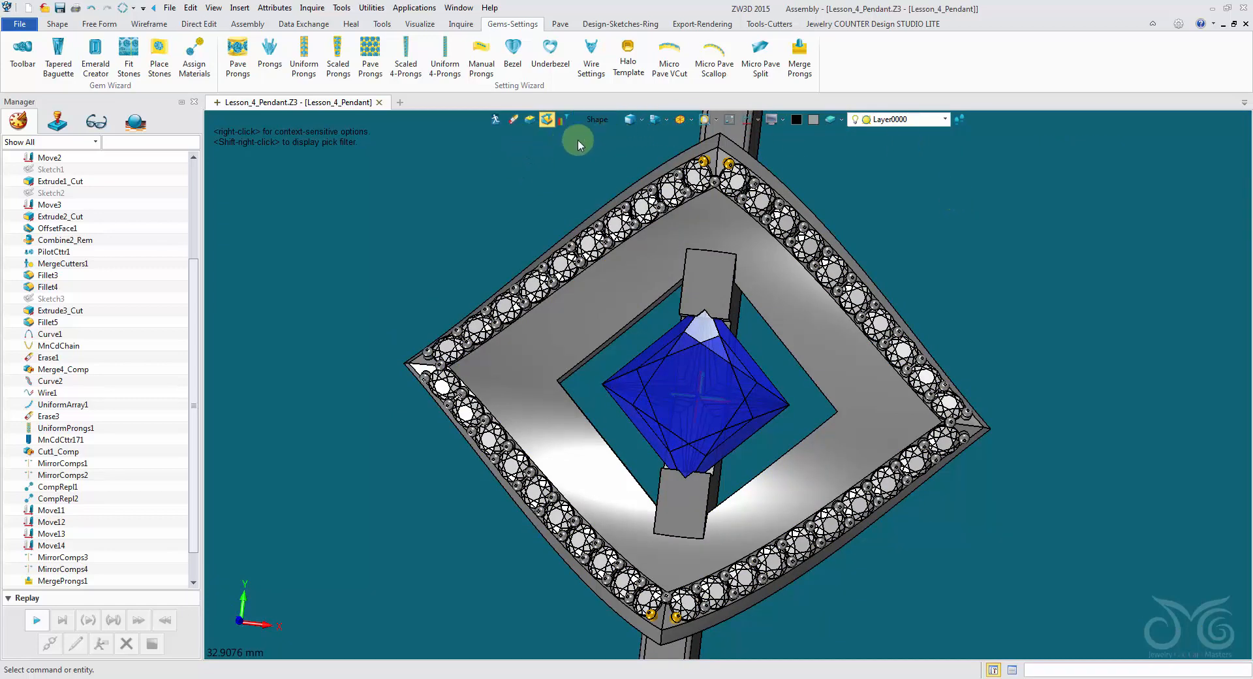
right_click(601, 131, "shift")
left_click(632, 212)
left_click(734, 175)
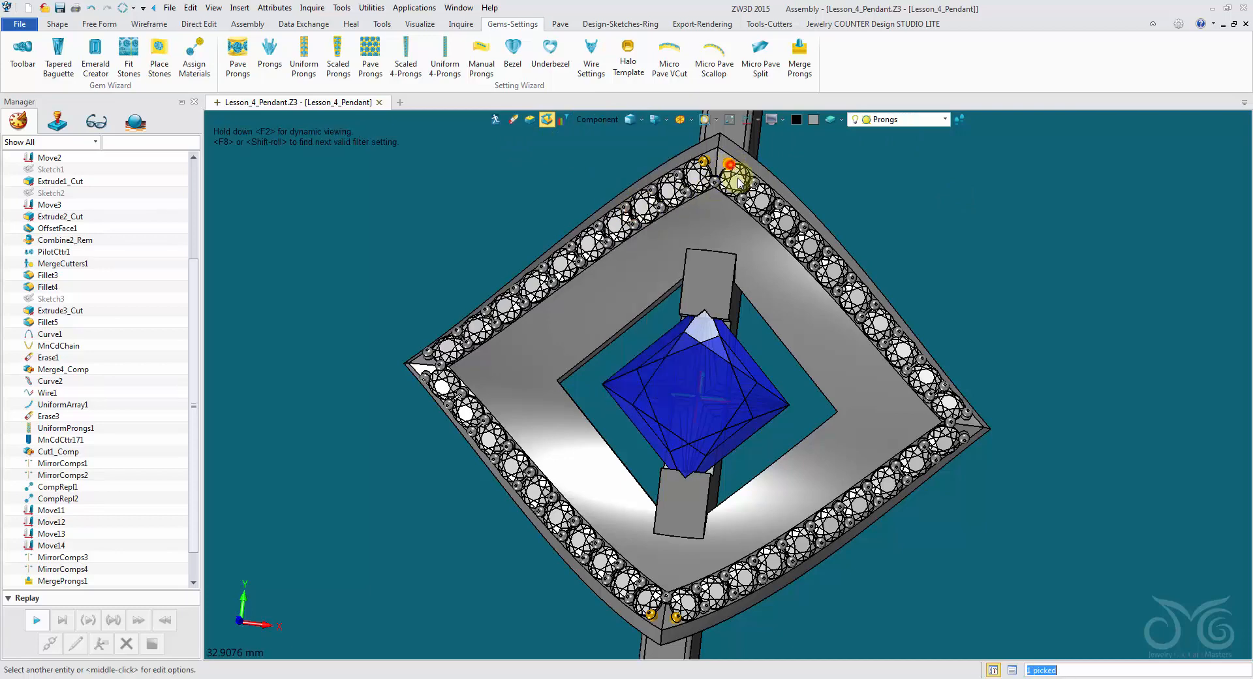
left_click(676, 619)
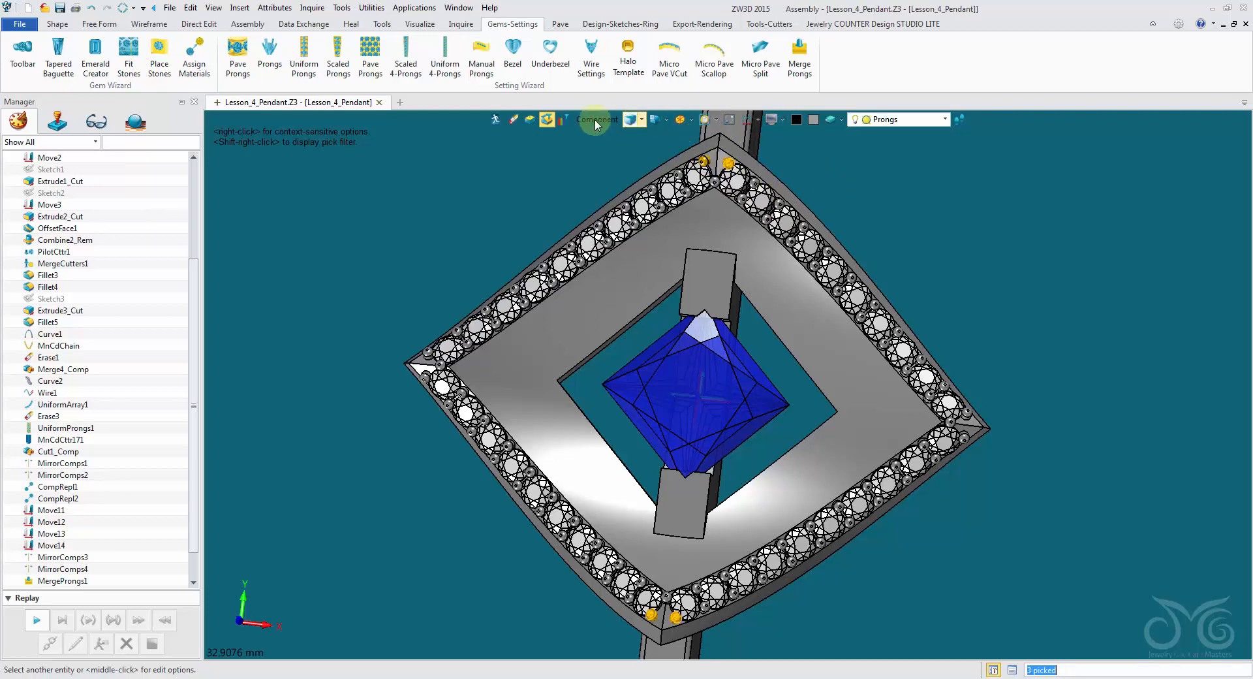
left_click(512, 121)
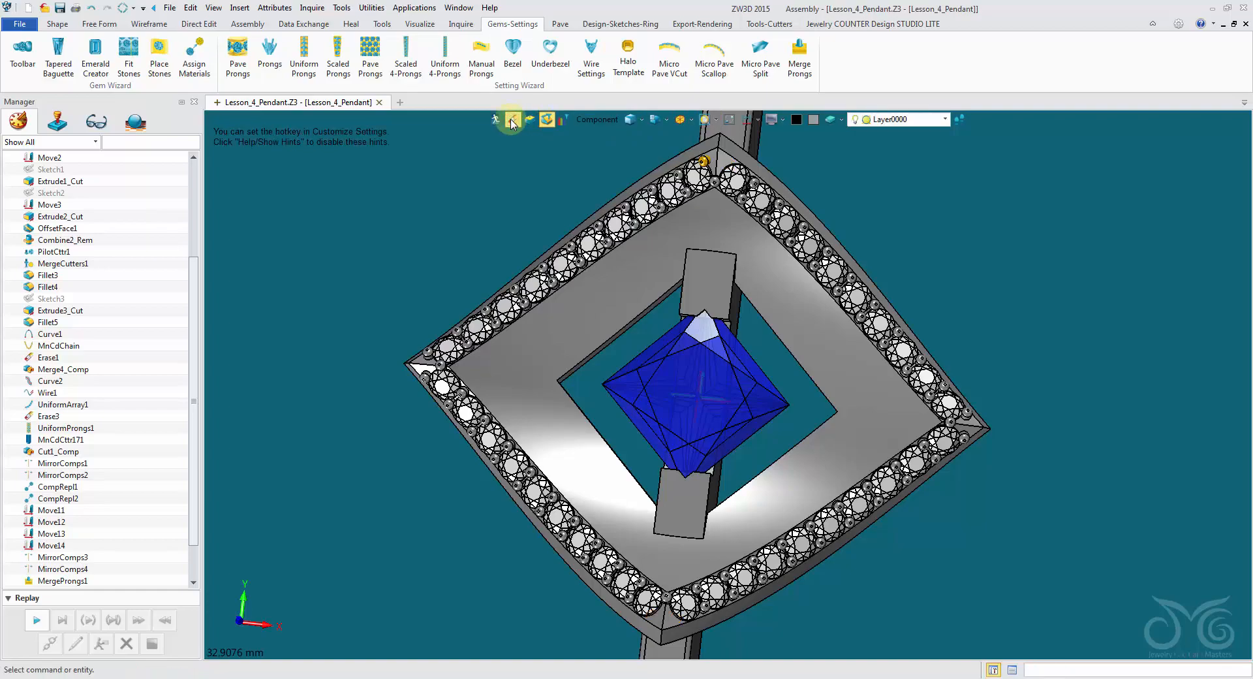
Step: Merge the one remaining gold prong component at the upper corner into the part as a separate shape, without combining it with the frame
scroll(650, 173, "up", 5)
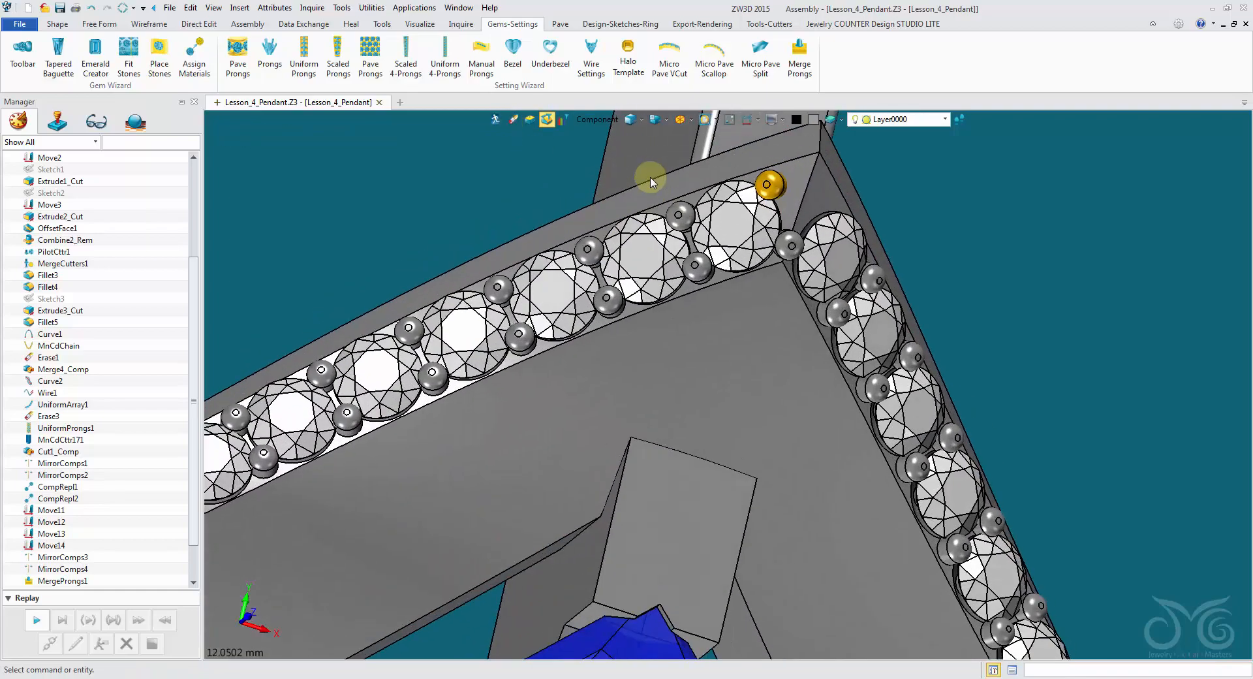
scroll(651, 180, "up", 2)
left_click(57, 25)
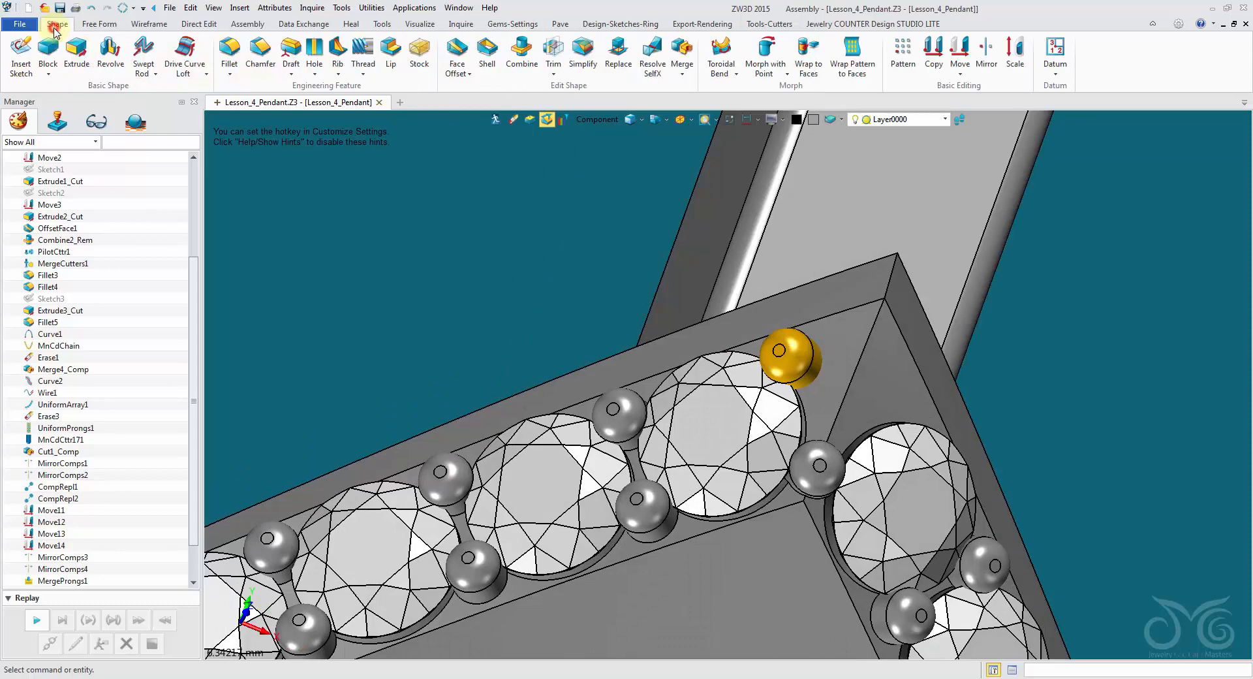
left_click(682, 52)
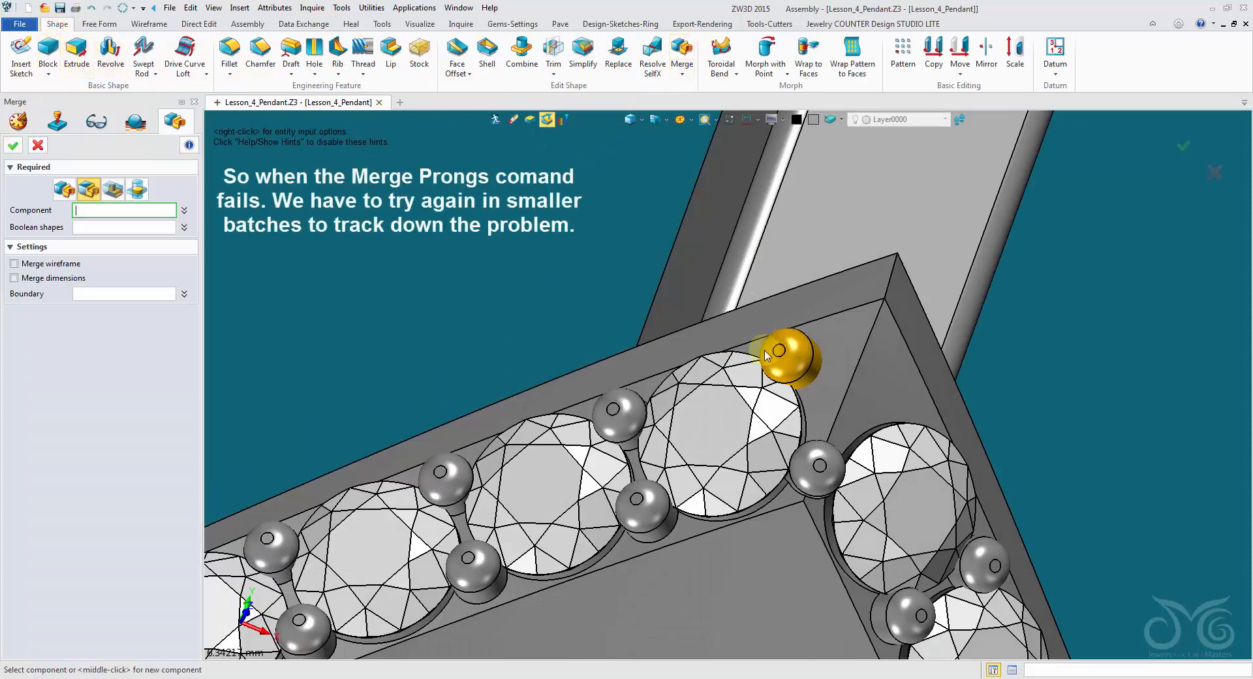
left_click(767, 354)
left_click(65, 189)
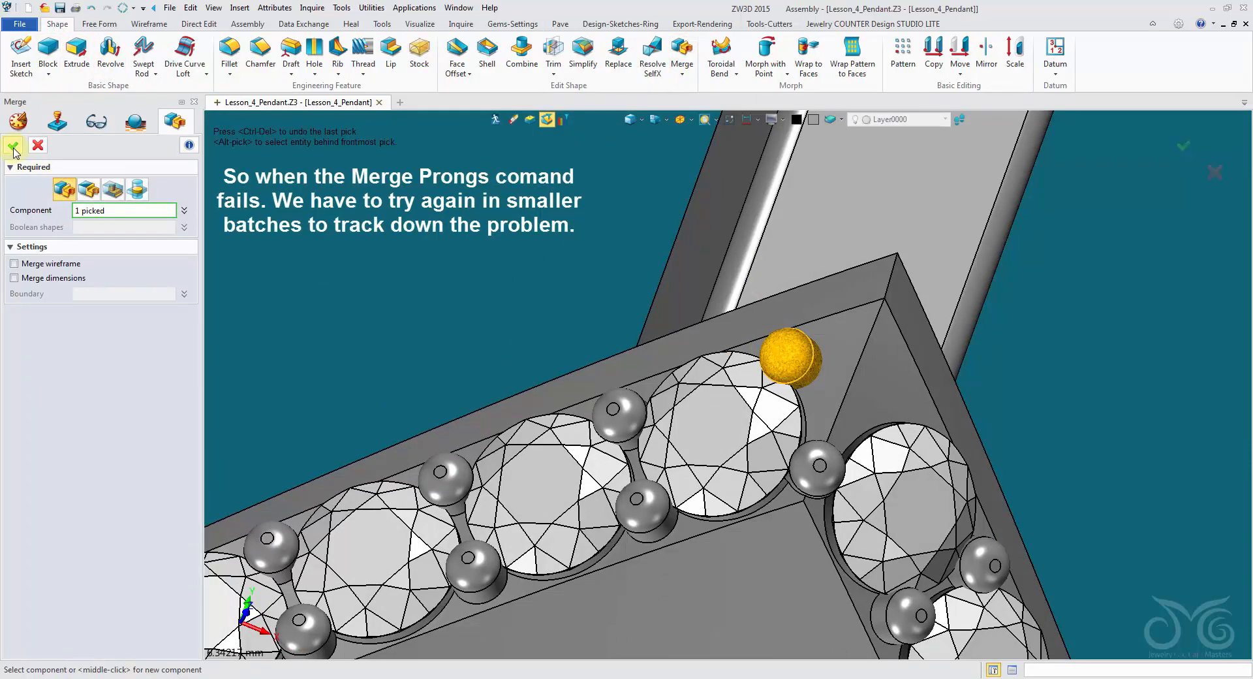
left_click(13, 146)
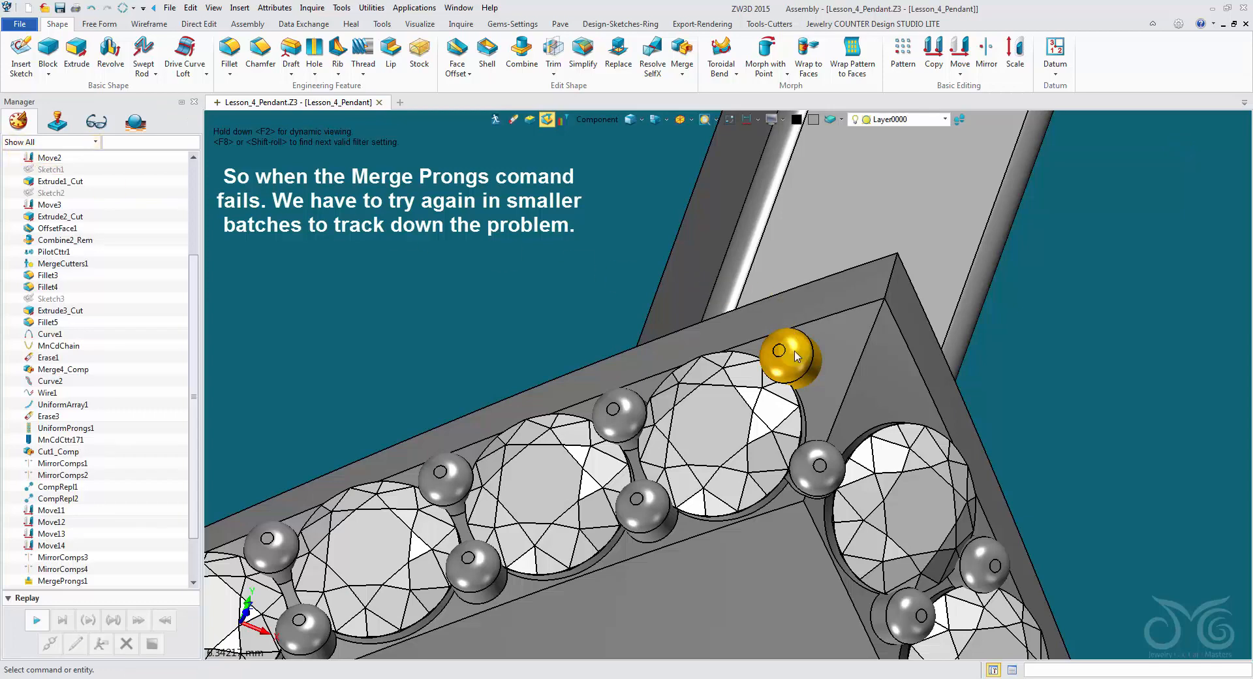
Step: Try to add the gold prong at the upper corner to the grey frame with Combine, and cancel the command
left_click(522, 59)
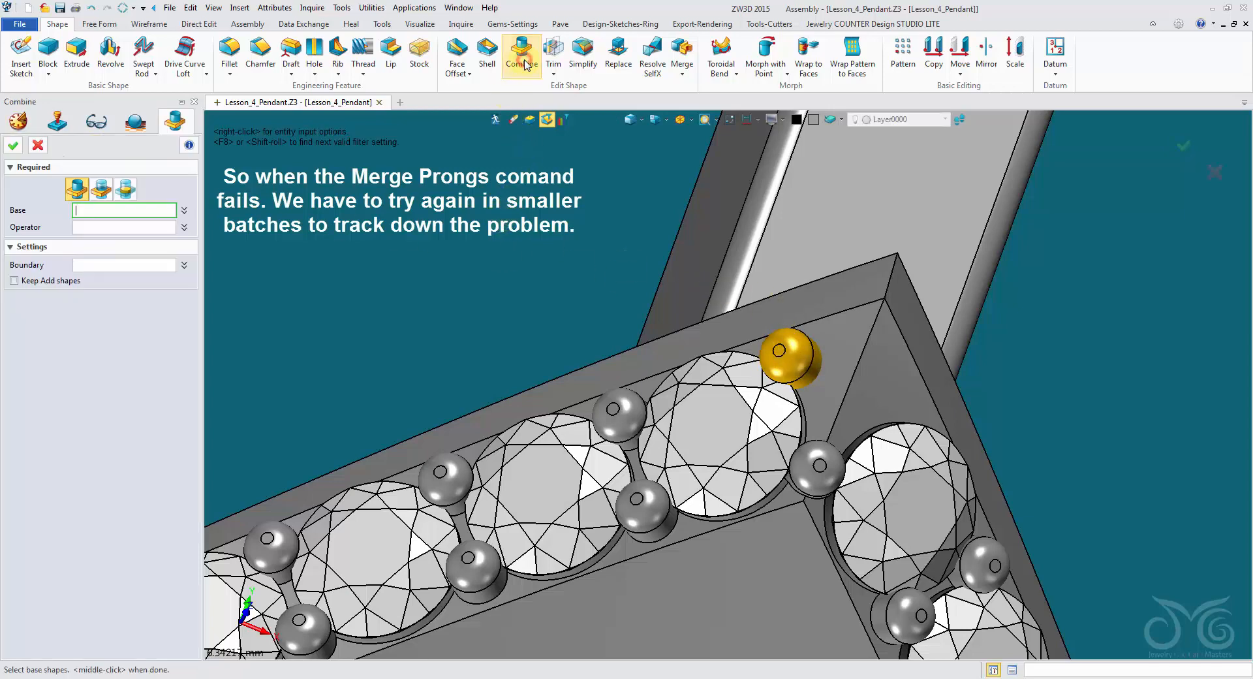
left_click(923, 358)
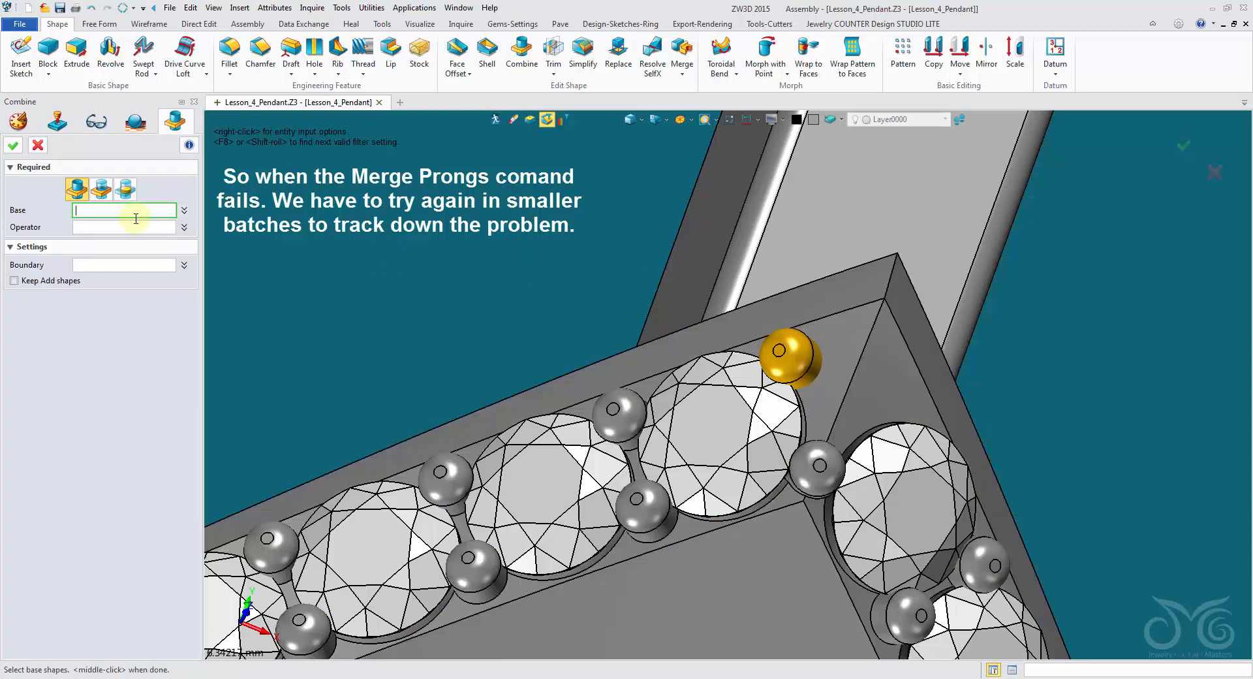
left_click(178, 206)
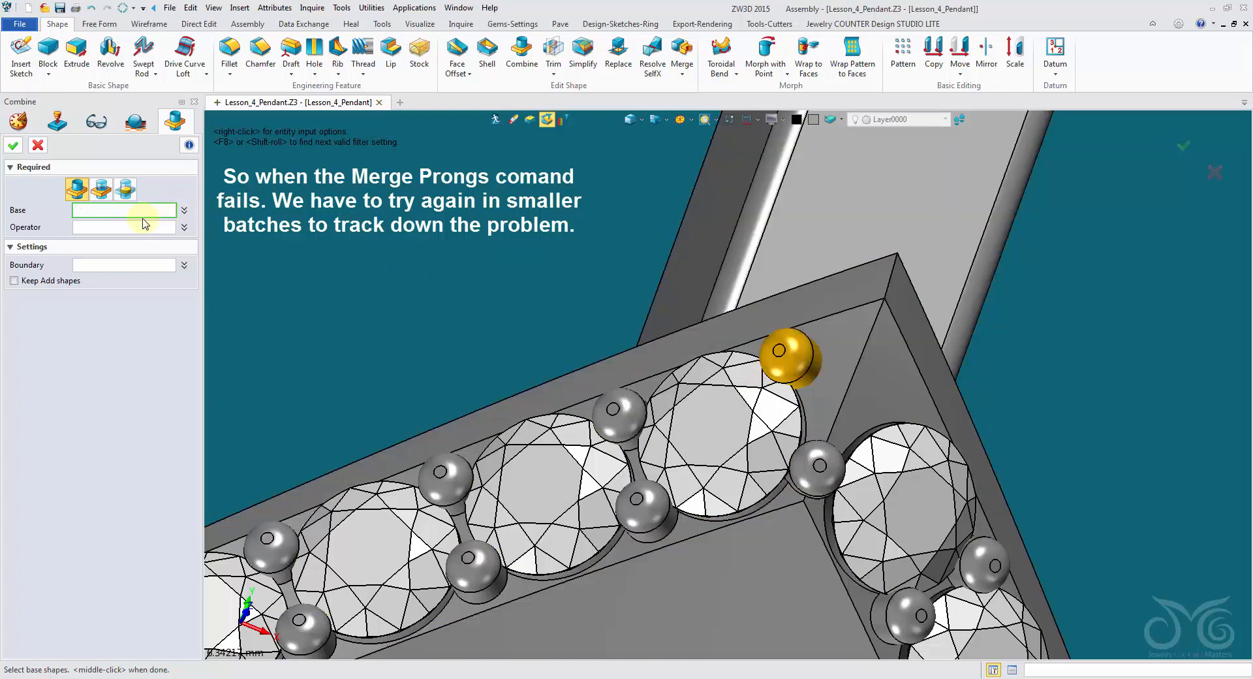
left_click(702, 334)
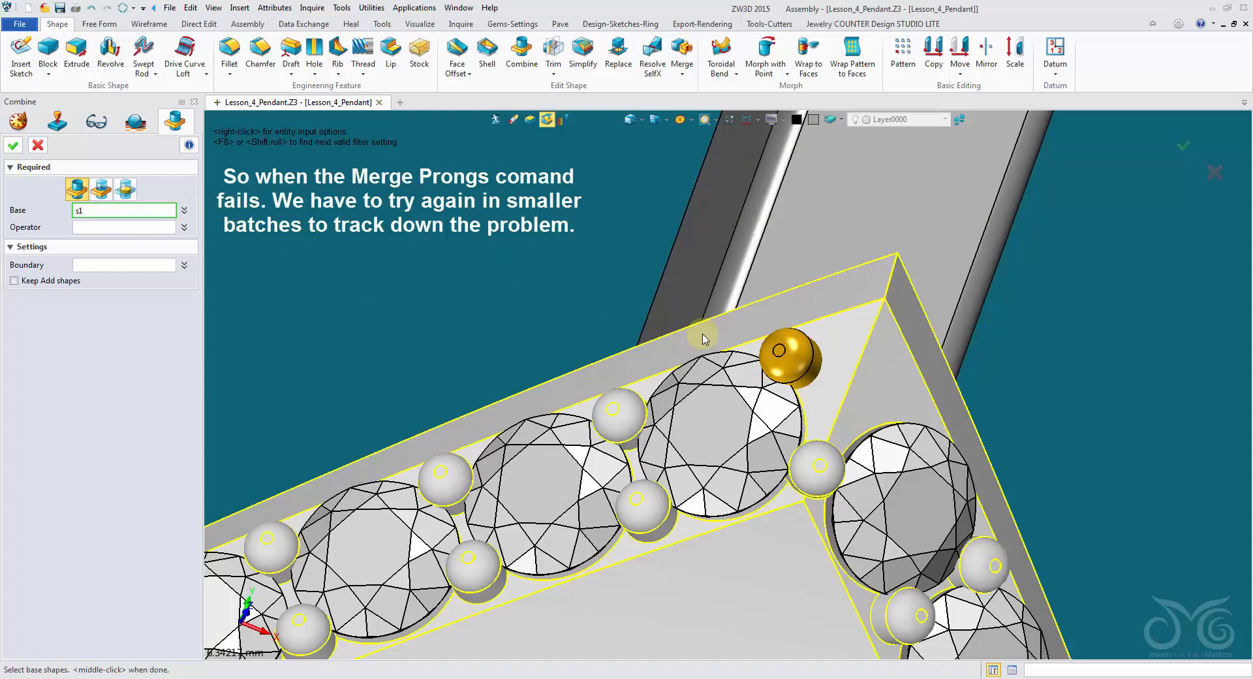
left_click(93, 225)
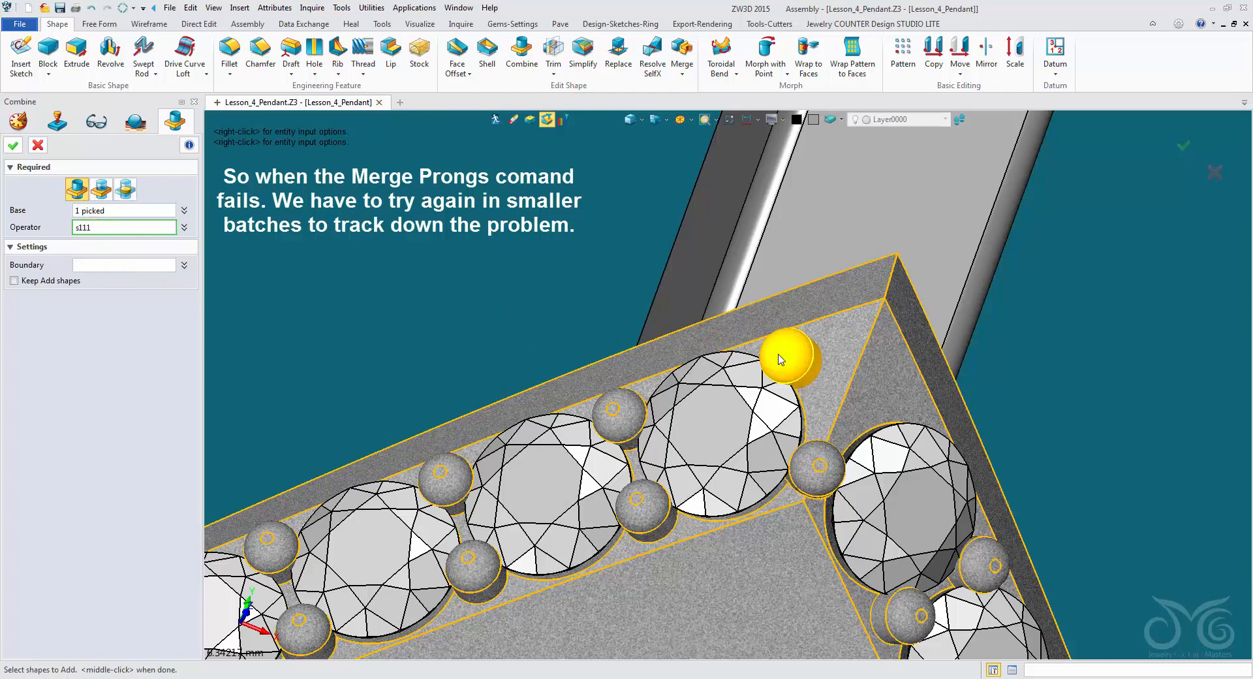
left_click(787, 355)
left_click(12, 146)
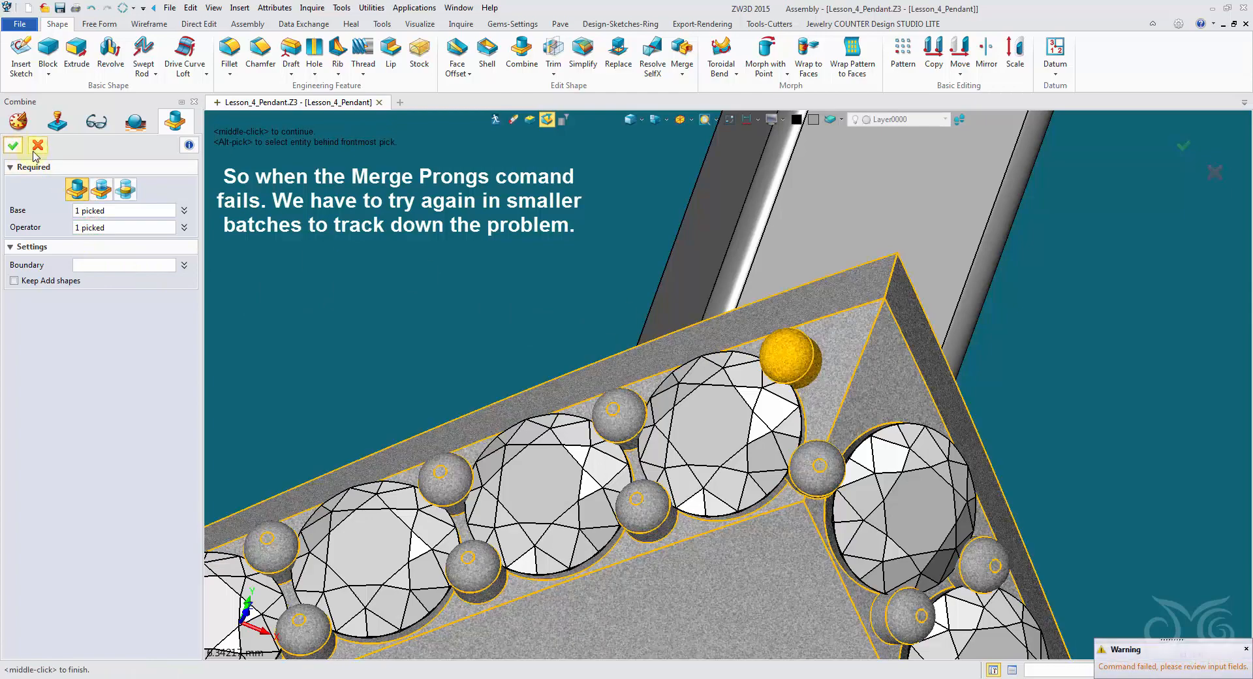
left_click(38, 151)
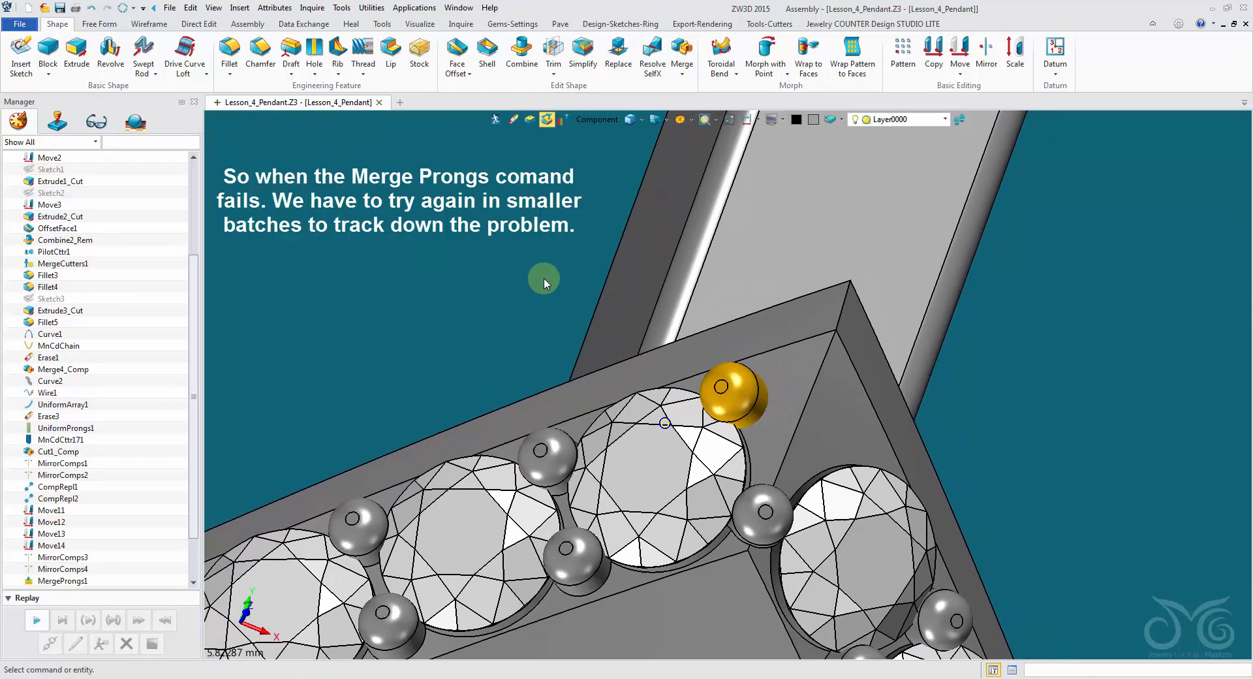
Step: Begin a Move of the gold prong picked as a shape, and relocate only the move handle to the centre of the prong's top
left_click(959, 57)
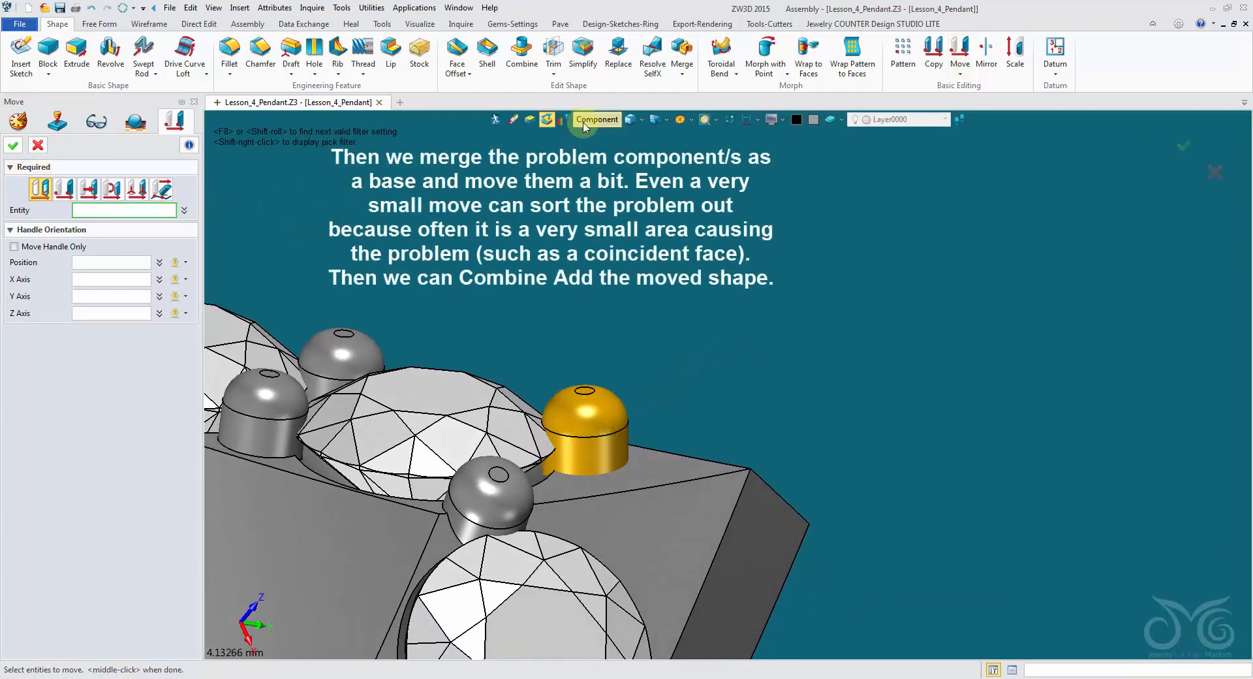
right_click(598, 153, "shift")
left_click(617, 173)
left_click(613, 436)
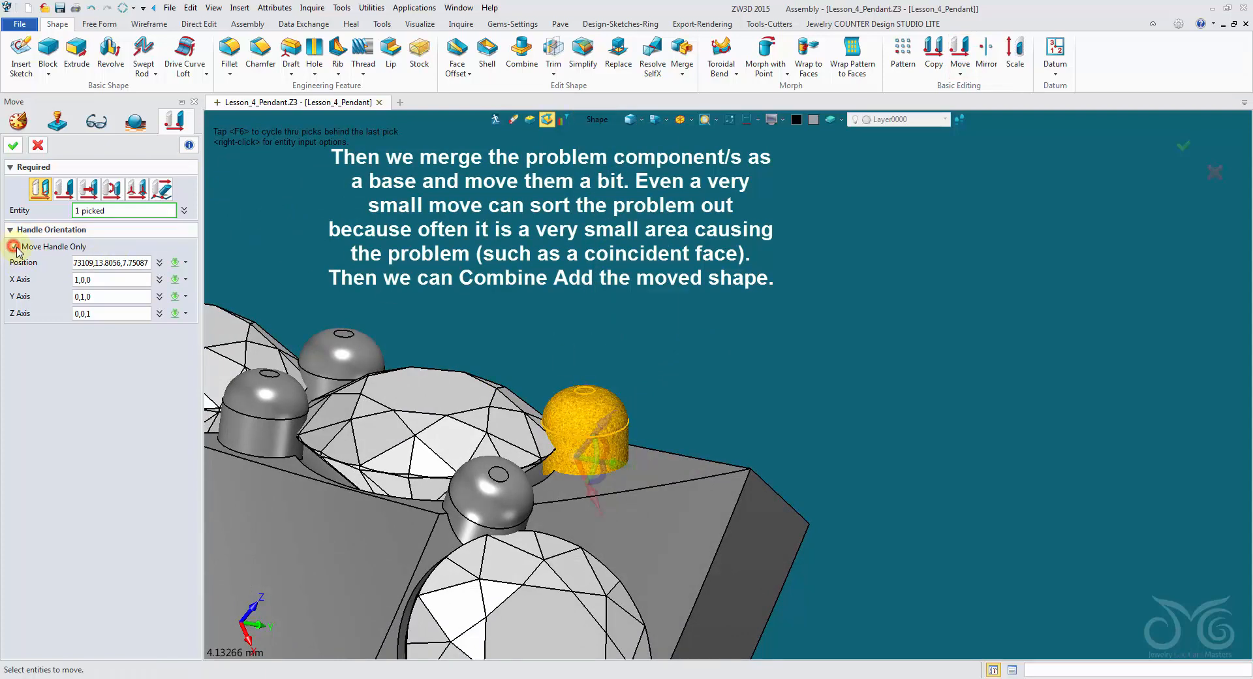
left_click(114, 262)
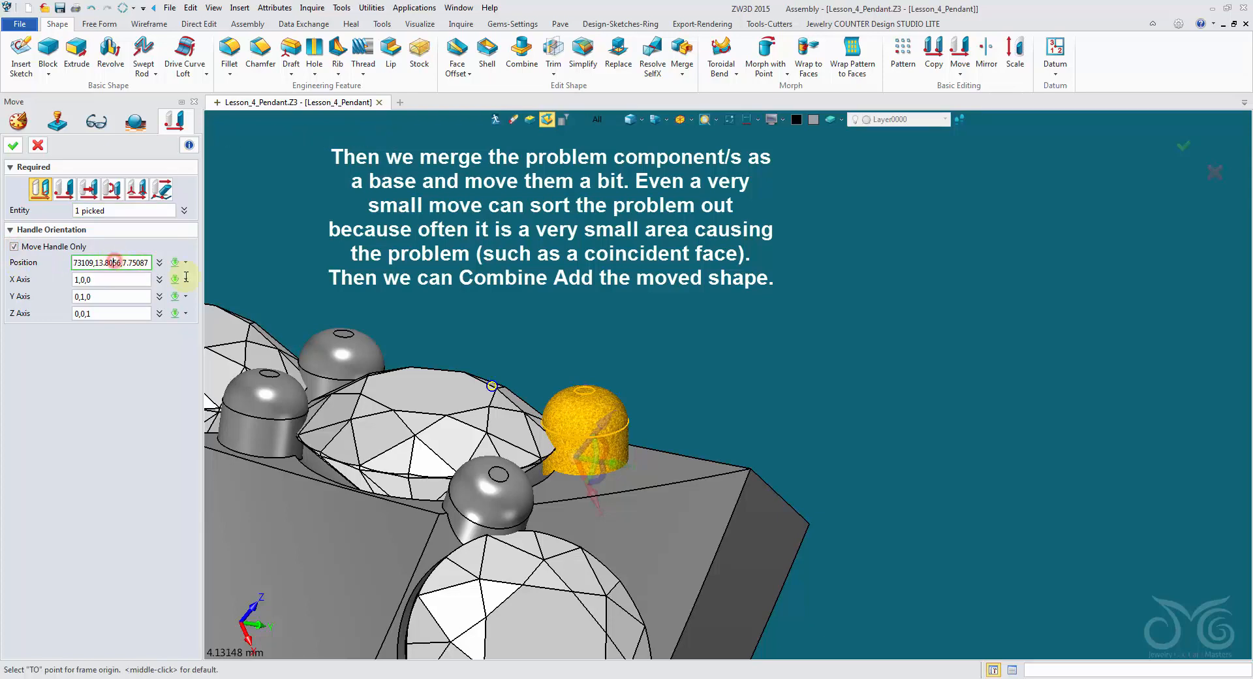
right_click_drag(399, 298, 444, 341)
left_click(586, 398)
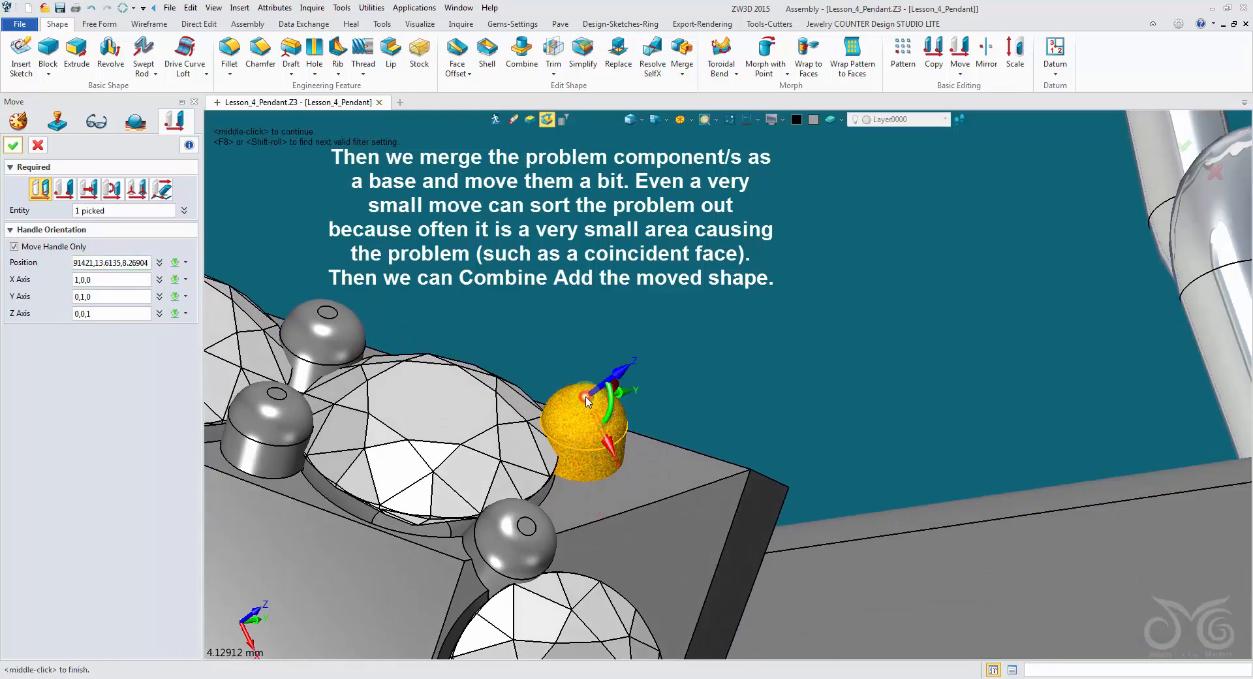
right_click_drag(586, 398, 543, 381)
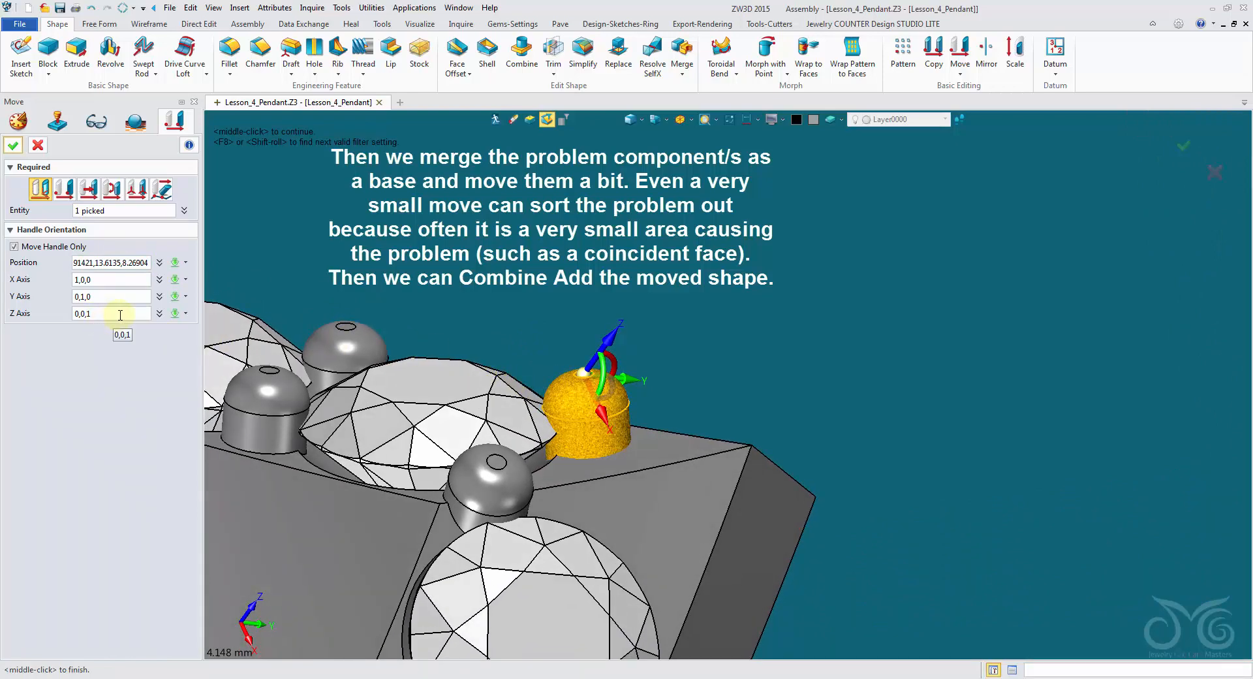
Step: Align the move handle's Z axis with the centre line of the prong's cylindrical side face
left_click(129, 314)
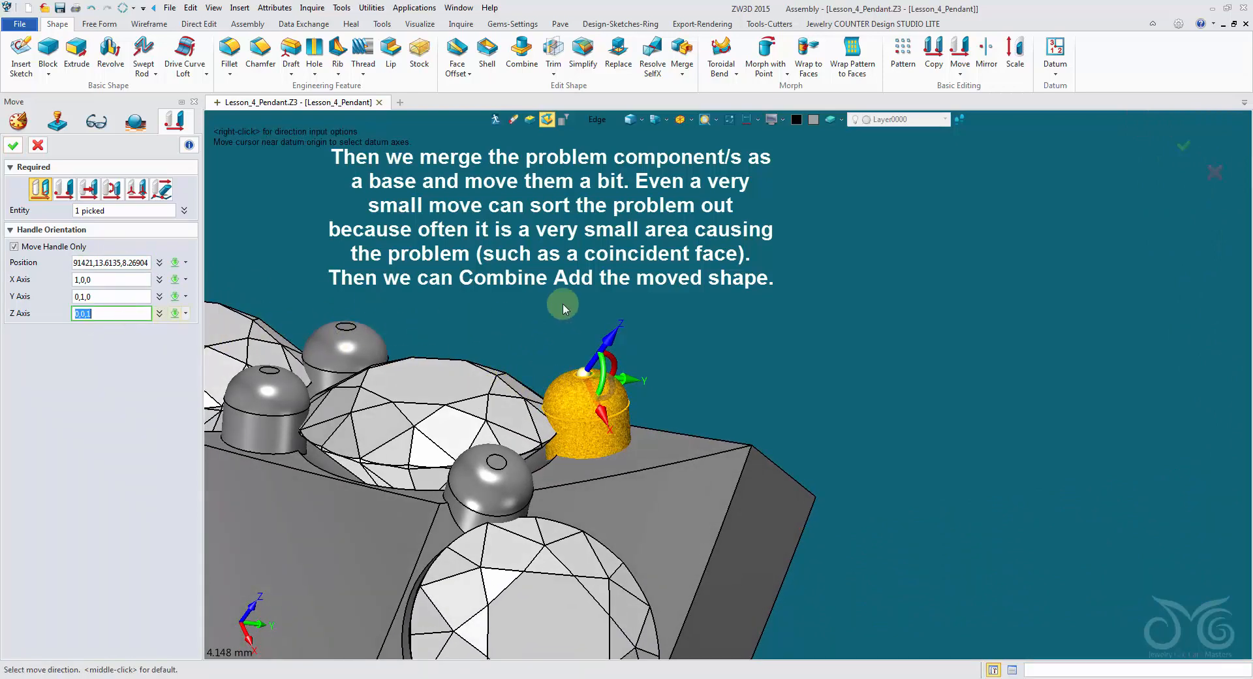
right_click(637, 243)
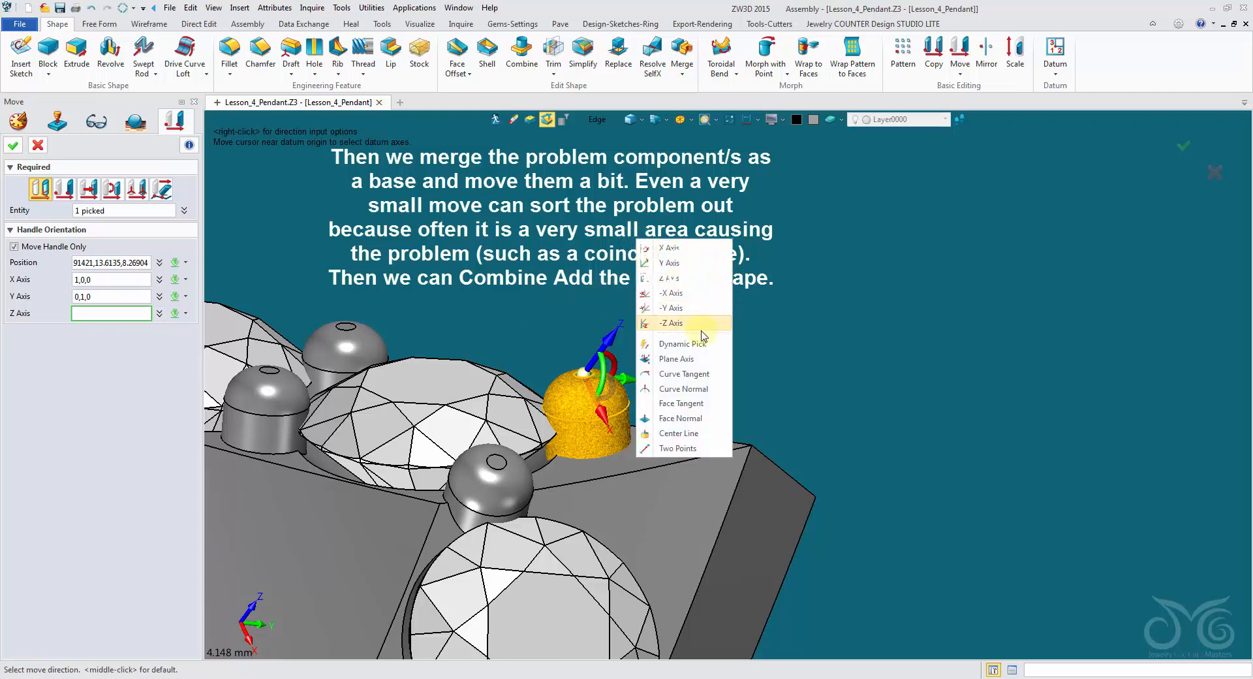
left_click(679, 434)
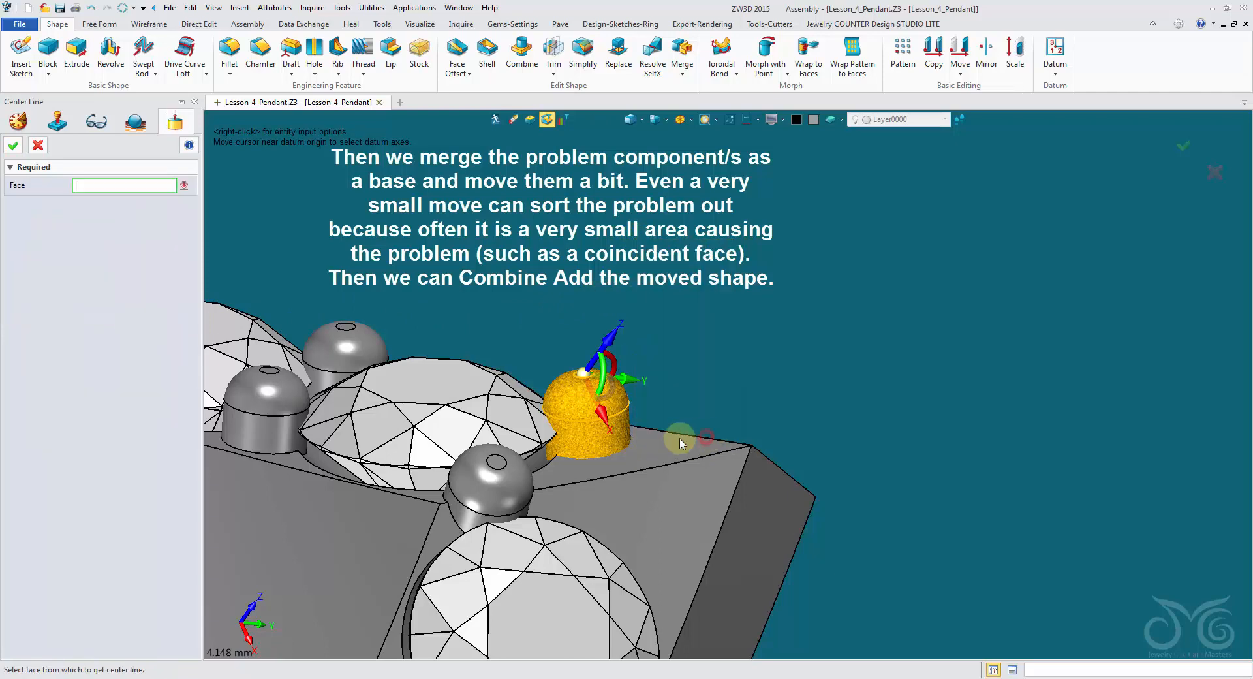
left_click(584, 435)
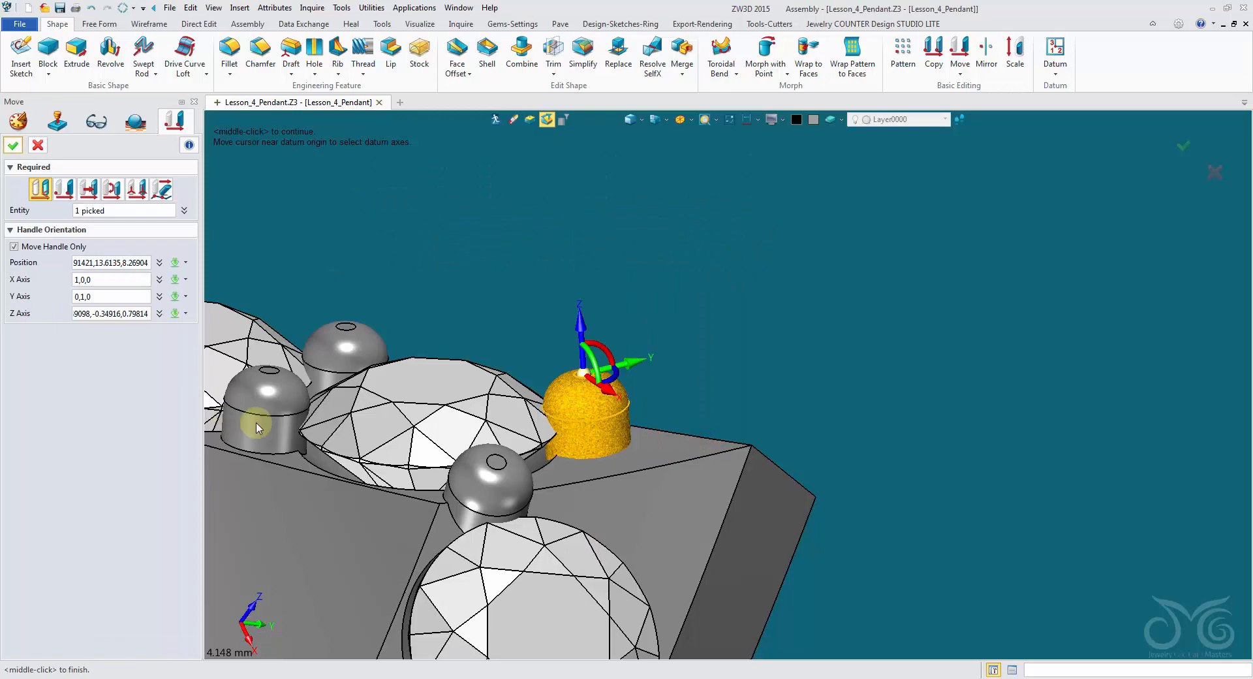
right_click_drag(257, 426, 418, 300)
Step: Release the handle-only mode and shift the gold prong about 0.031 mm along the handle's Y axis and about 0.047 mm along its Z axis
left_click(14, 247)
right_click_drag(307, 307, 572, 410)
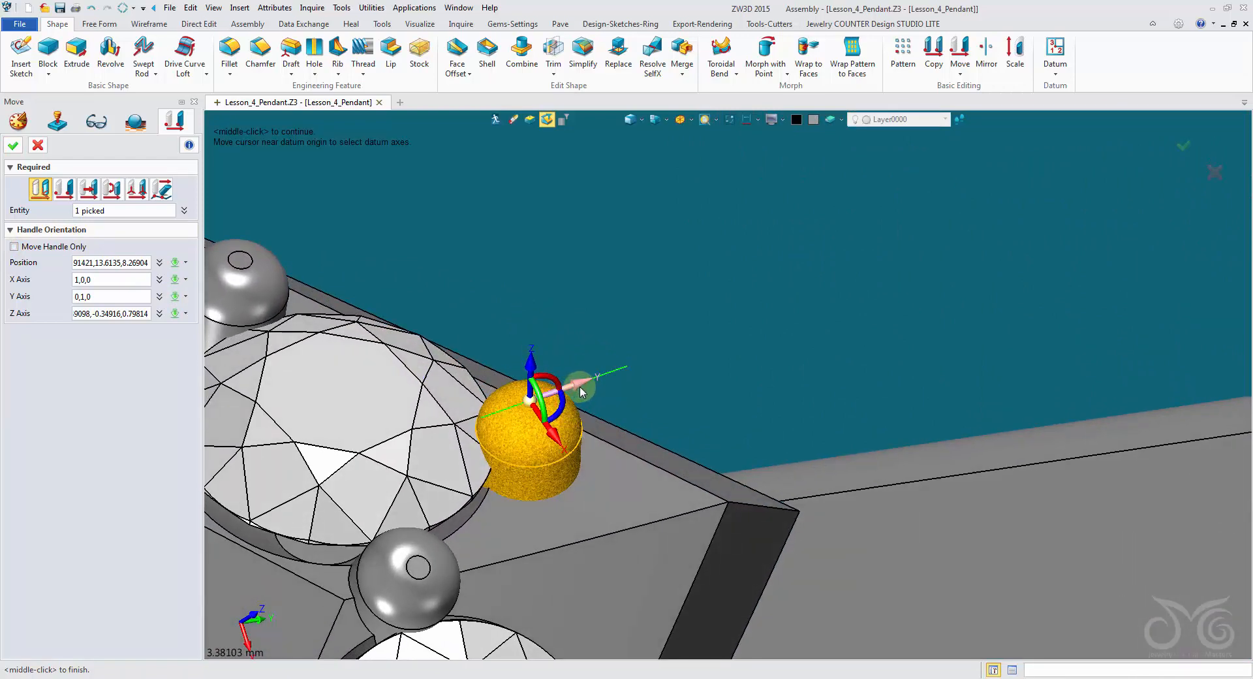
left_click_drag(580, 390, 563, 448)
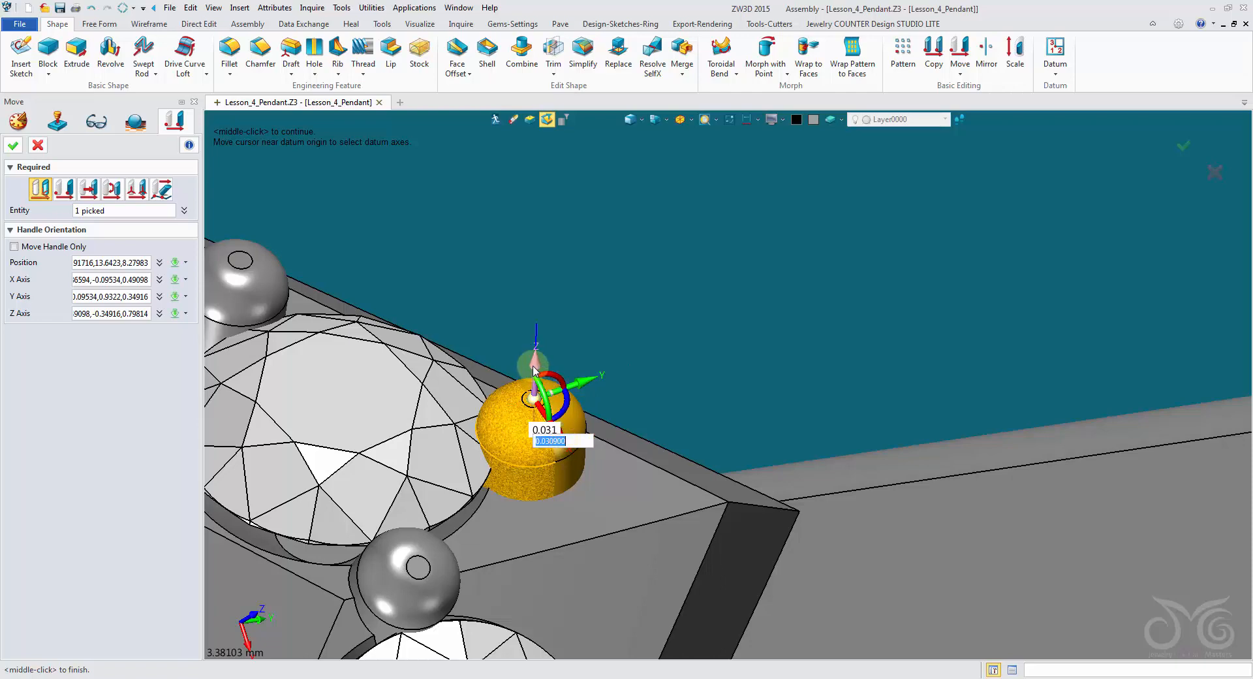
left_click_drag(534, 367, 534, 362)
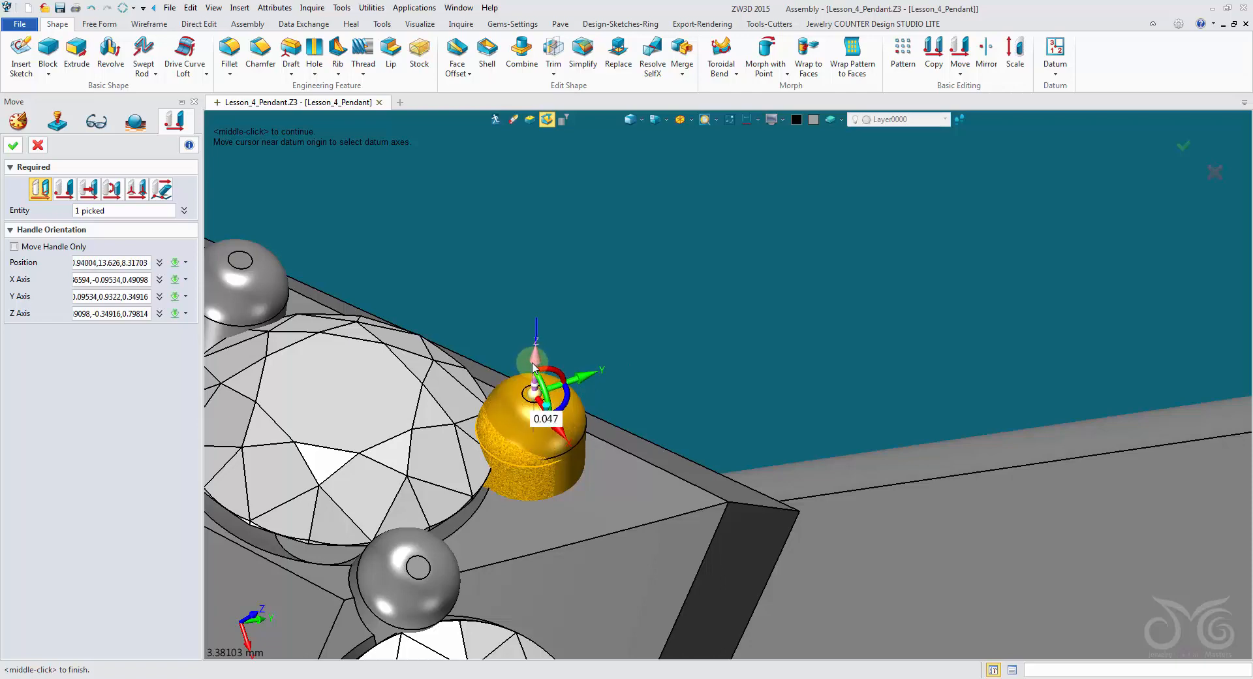
left_click(14, 144)
Step: Combine the moved gold prong with the grey frame as an added shape
right_click_drag(317, 202, 567, 99)
left_click(521, 52)
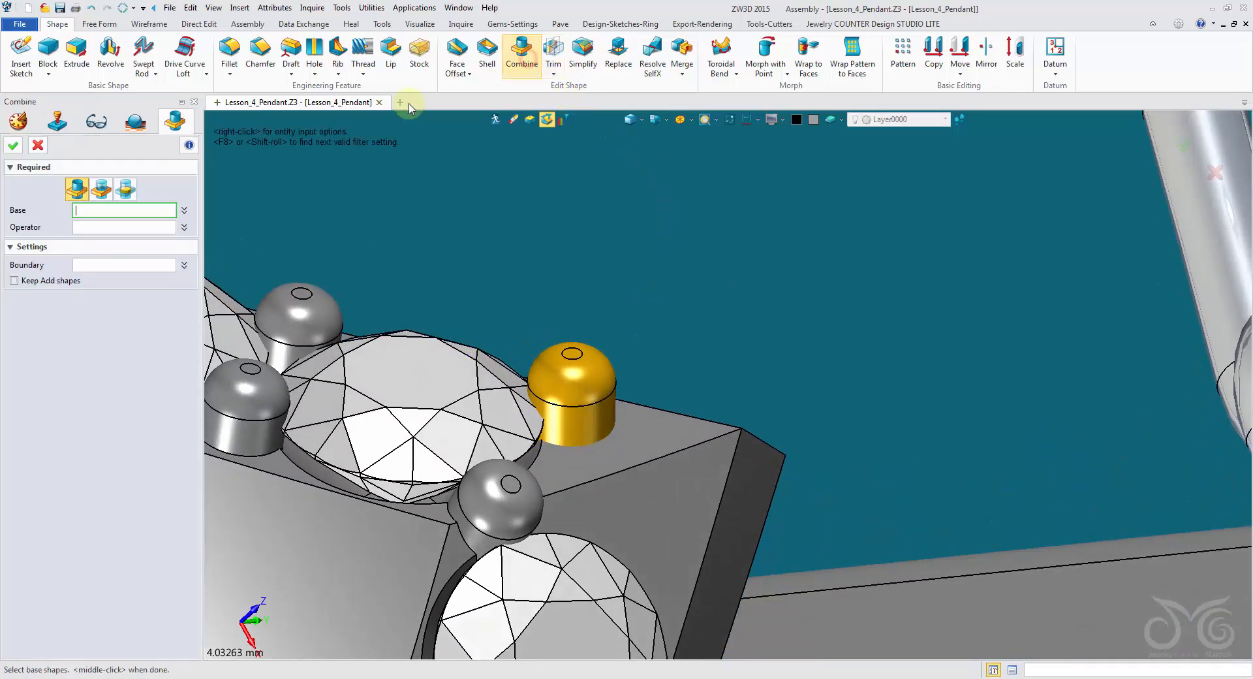
left_click(692, 483)
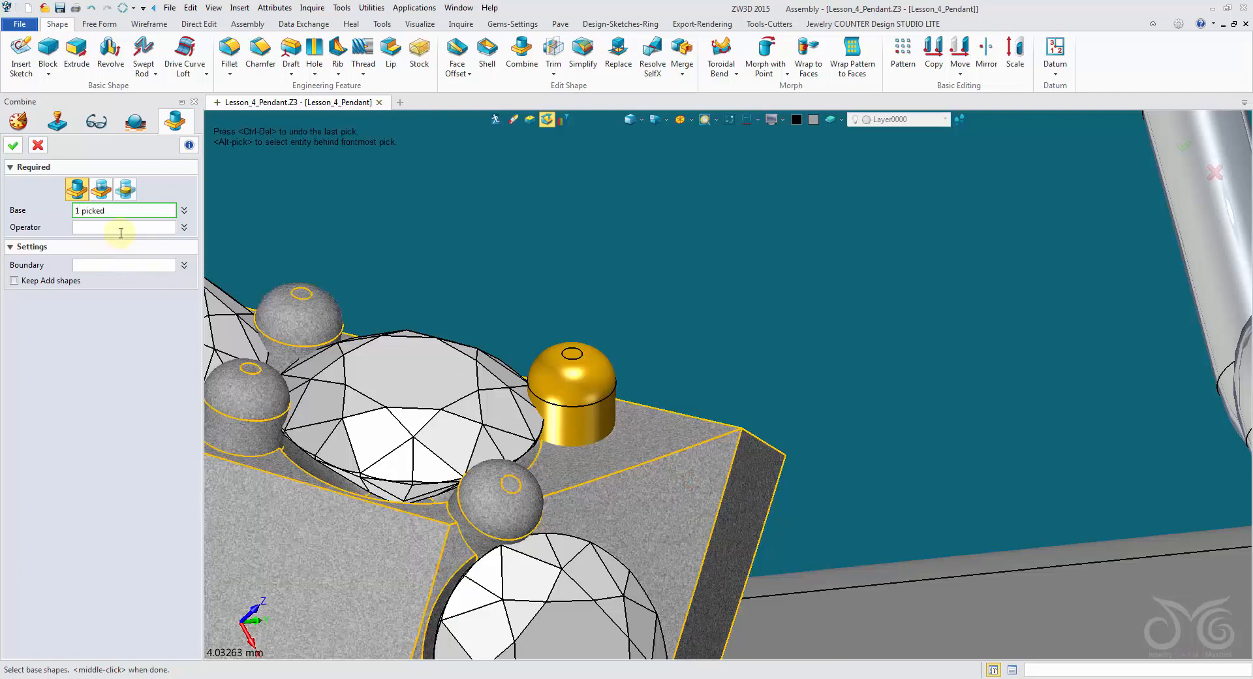
left_click(121, 233)
left_click(571, 379)
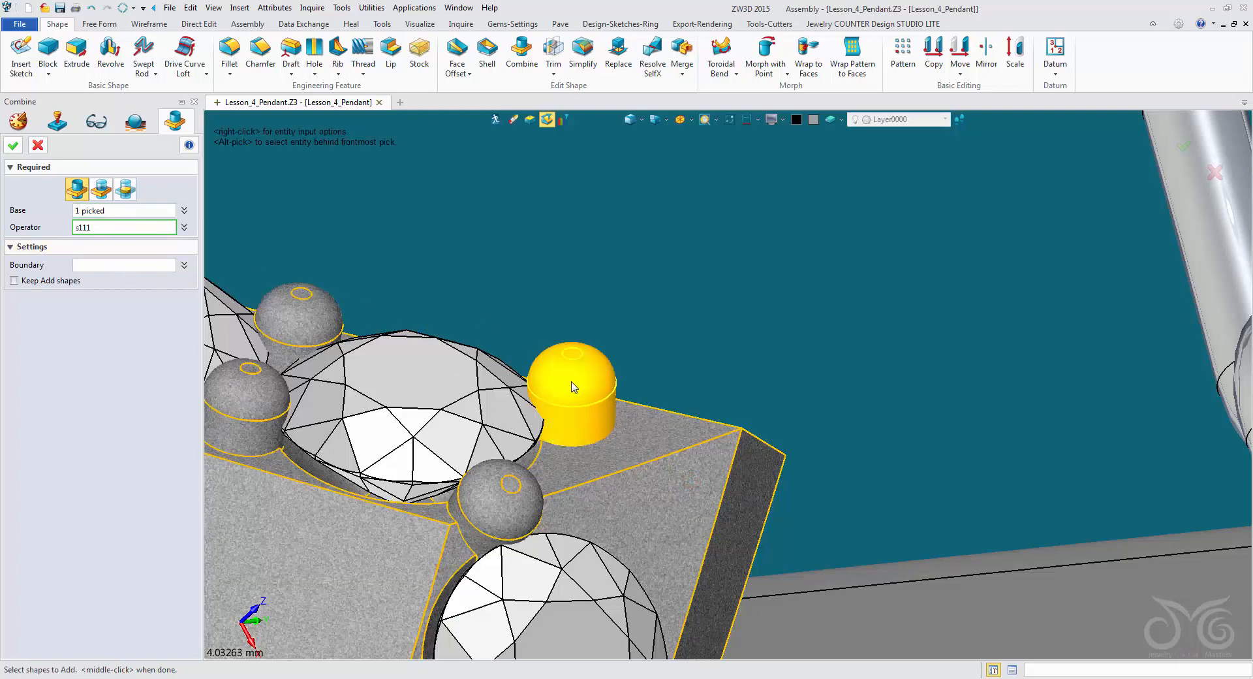
left_click(13, 144)
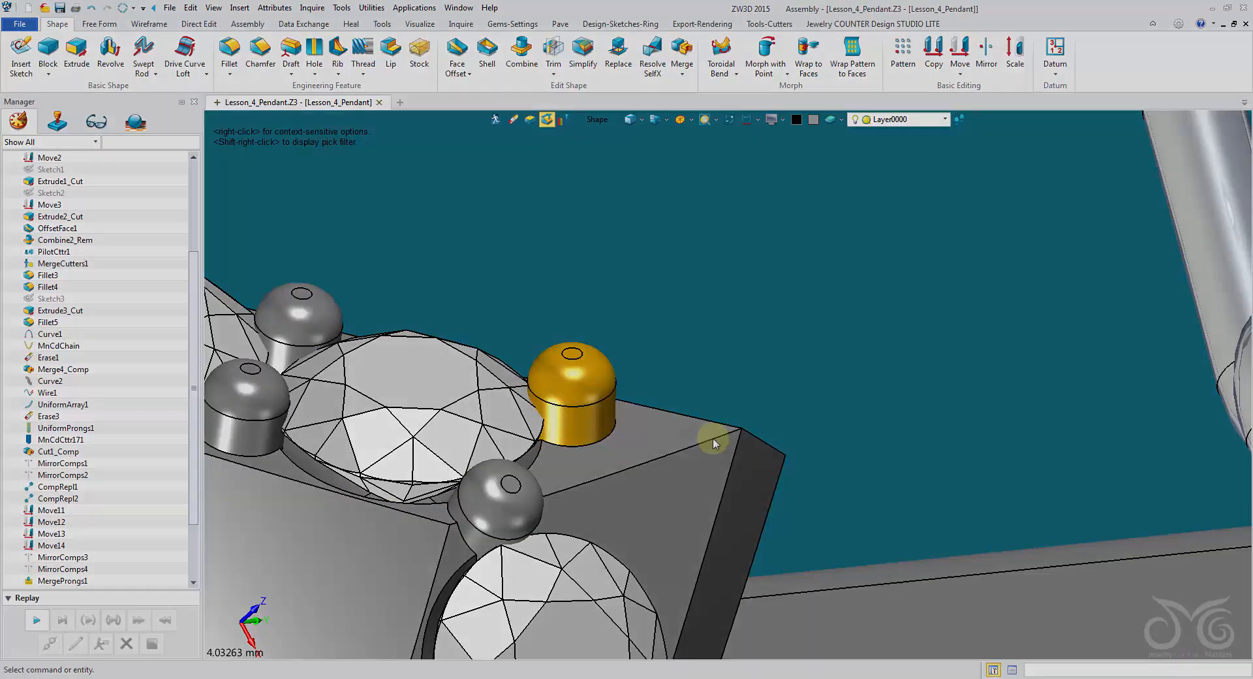
Step: Check the end of the model history and undo the Combine that added the prong to the frame
middle_click_drag(717, 440, 273, 338)
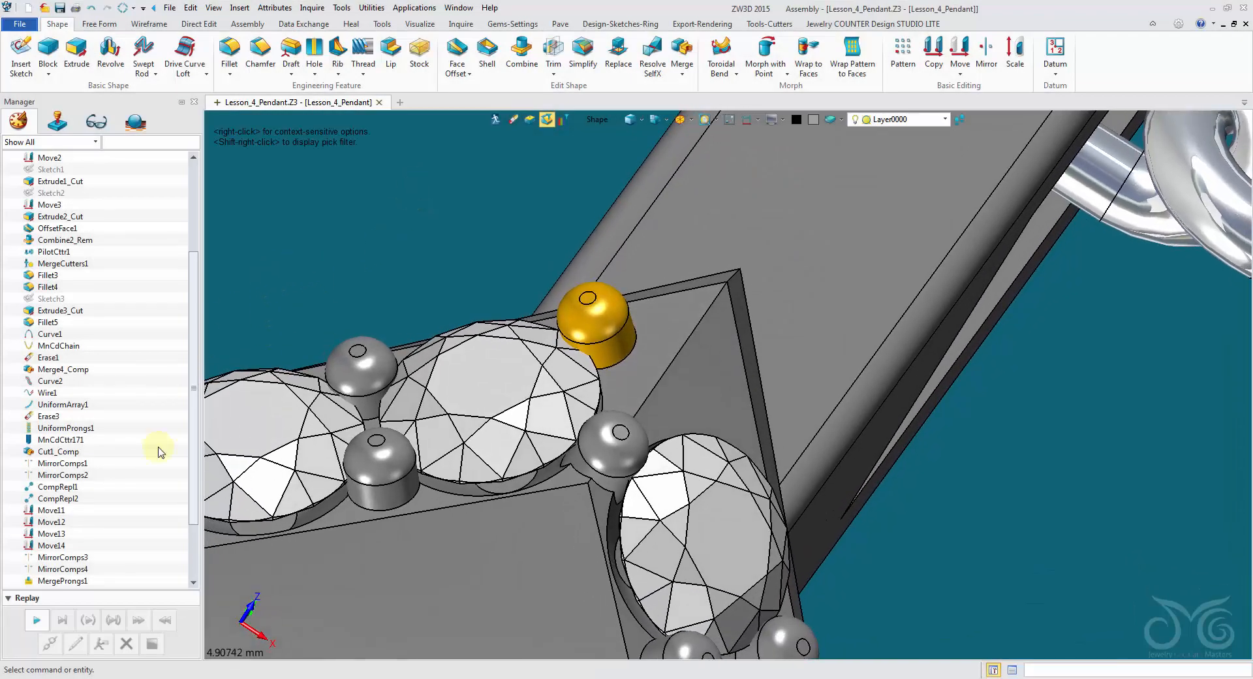
scroll(184, 397, "down", 3)
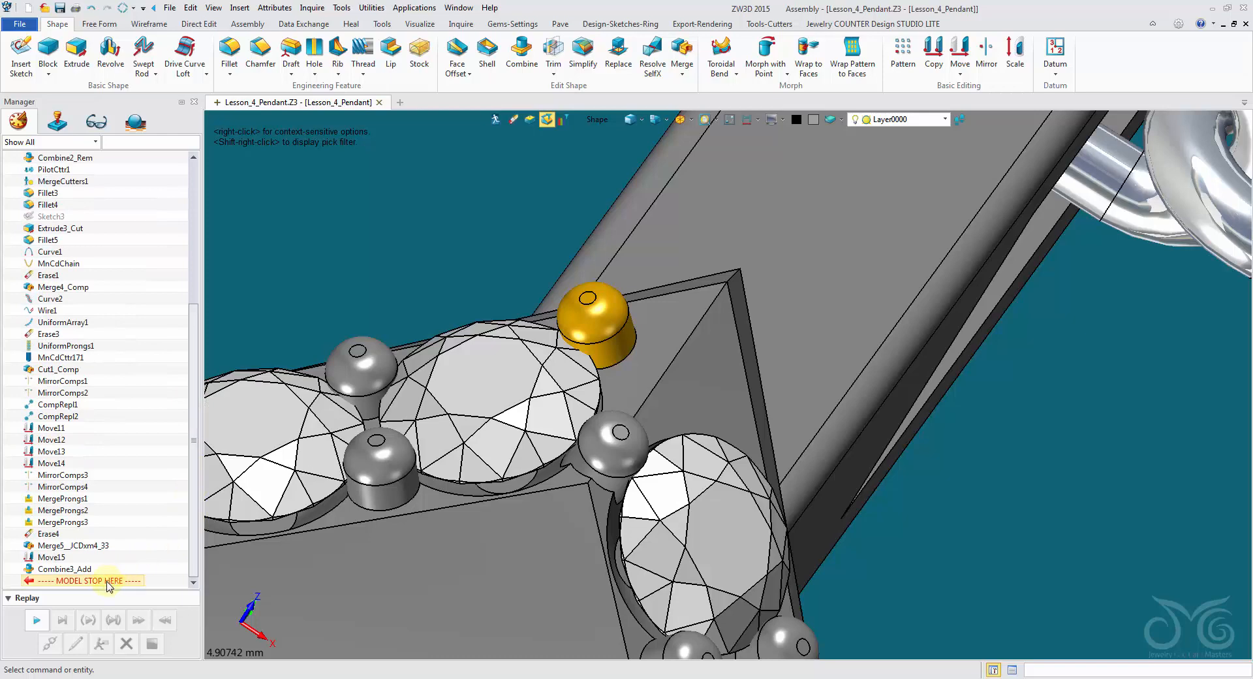
left_click(91, 9)
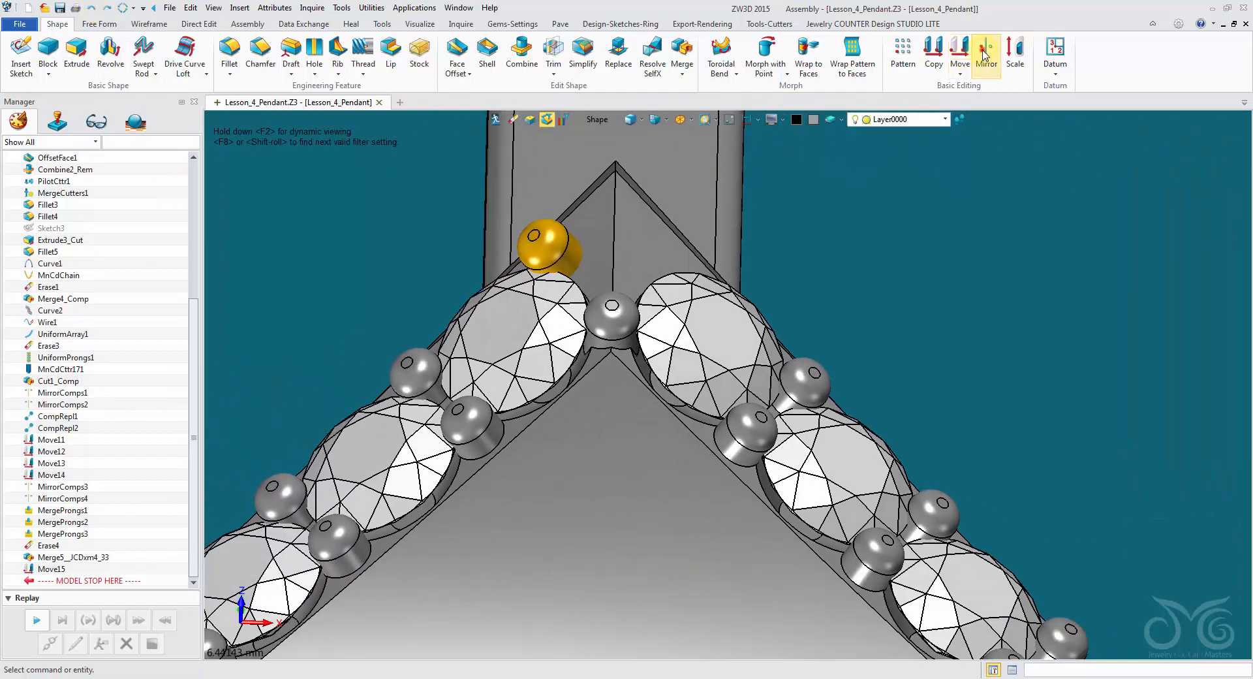
Step: Mirror the gold prong as a separate copy about the FRONT plane, giving the lower corner a matching prong
left_click(985, 55)
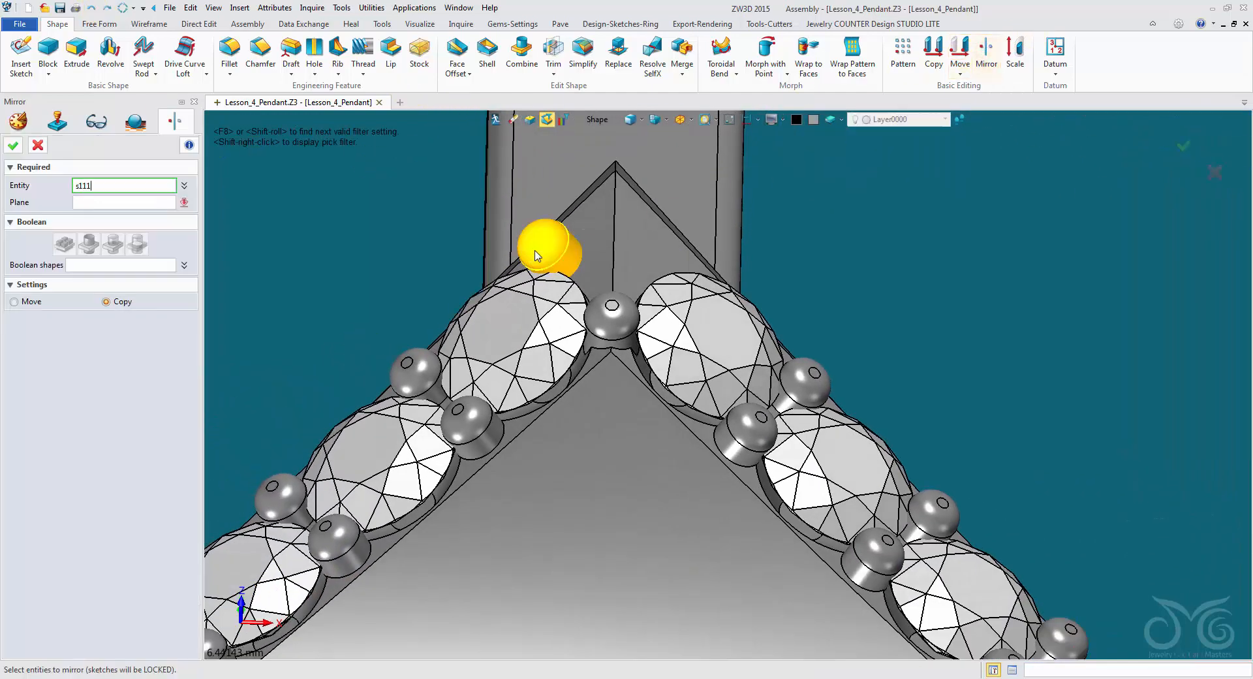
left_click(546, 247)
key("ctrl+Up")
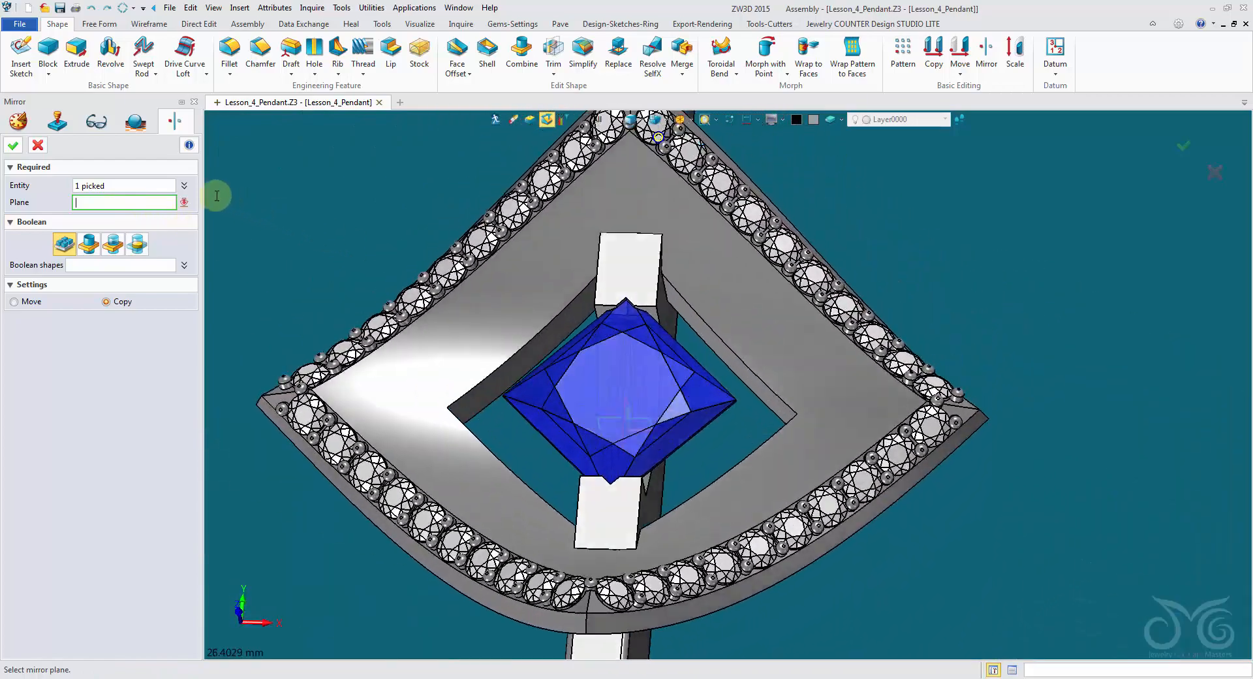
left_click(18, 121)
left_click_drag(193, 316, 192, 165)
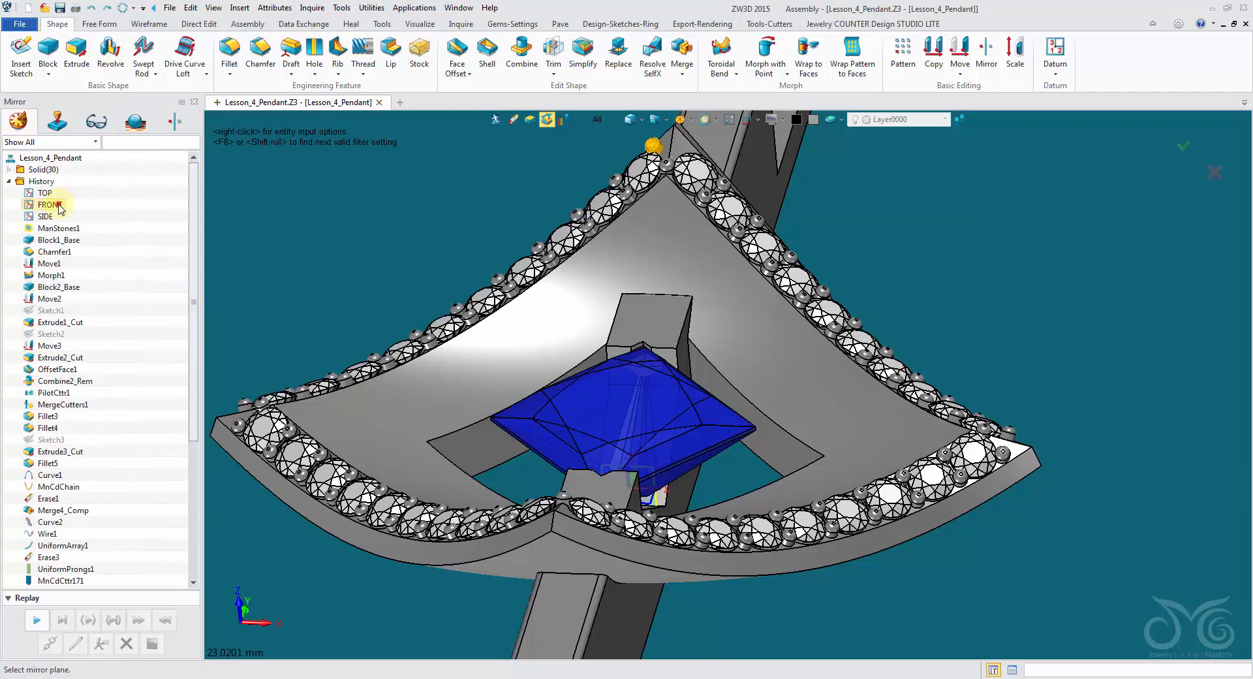
left_click(172, 122)
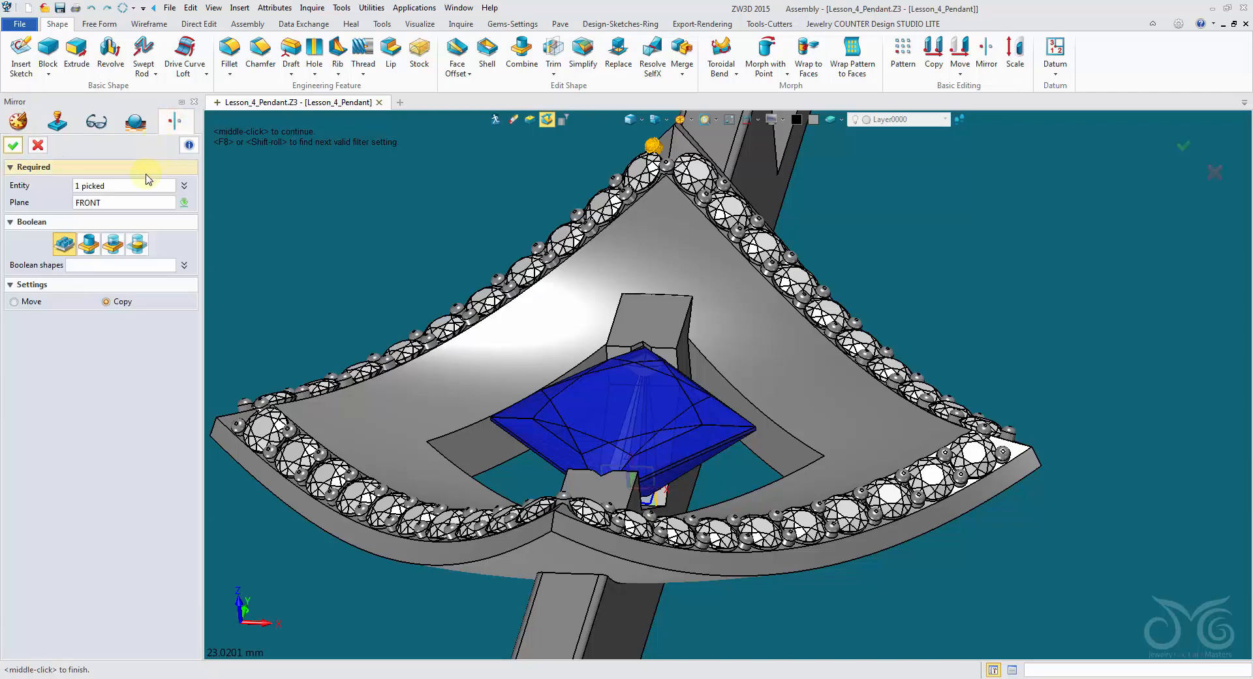
left_click(185, 204)
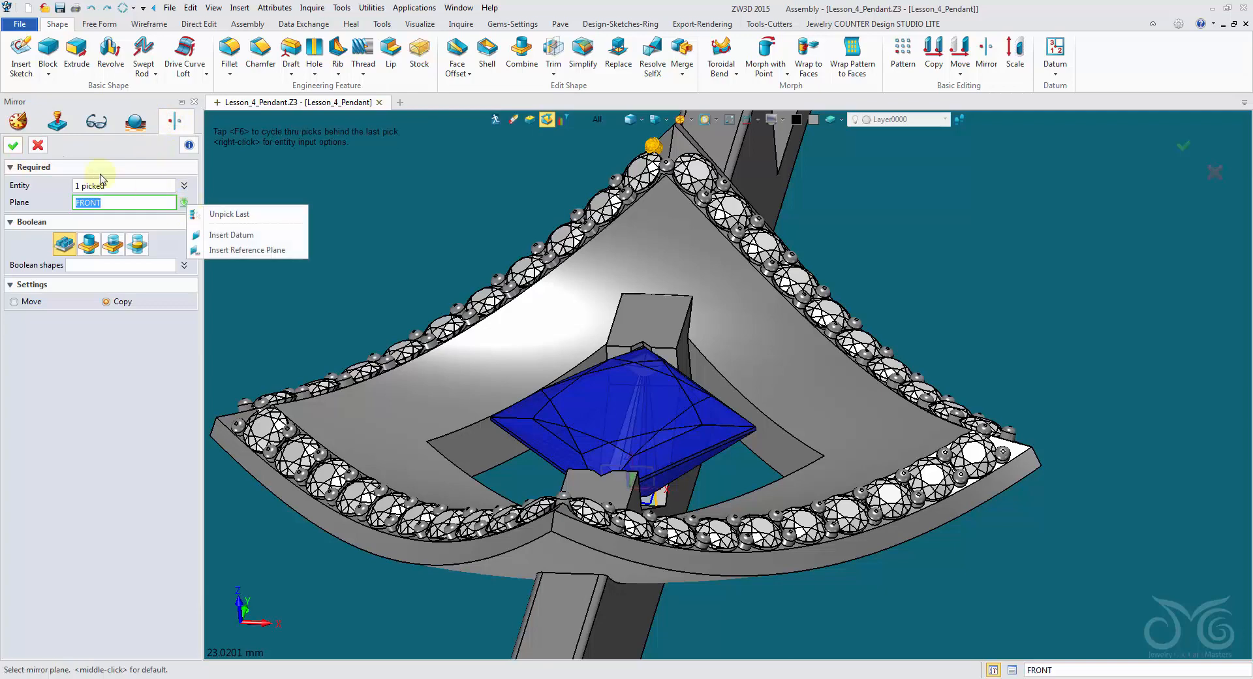
left_click(17, 122)
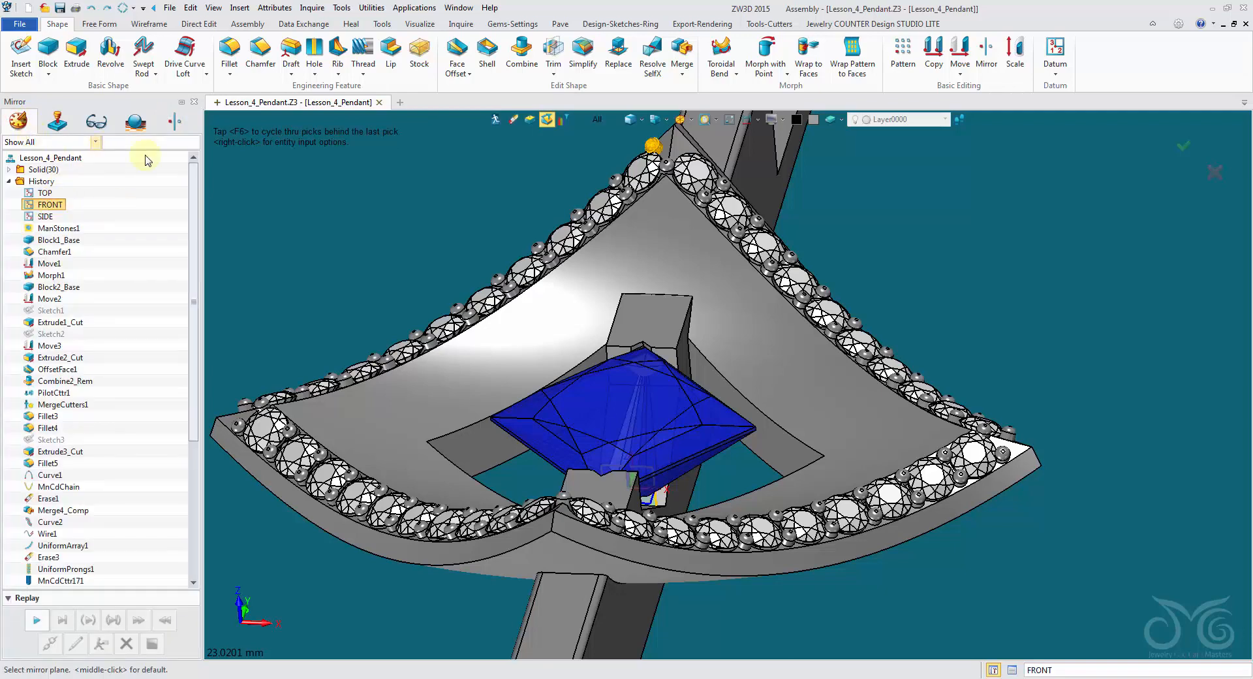
left_click(172, 122)
left_click(13, 146)
Step: Mirror the two gold corner prongs as copies about the SIDE plane, without combining them with another shape
middle_click_drag(457, 225, 396, 217)
right_click_drag(397, 216, 391, 218)
scroll(390, 218, "down", 2)
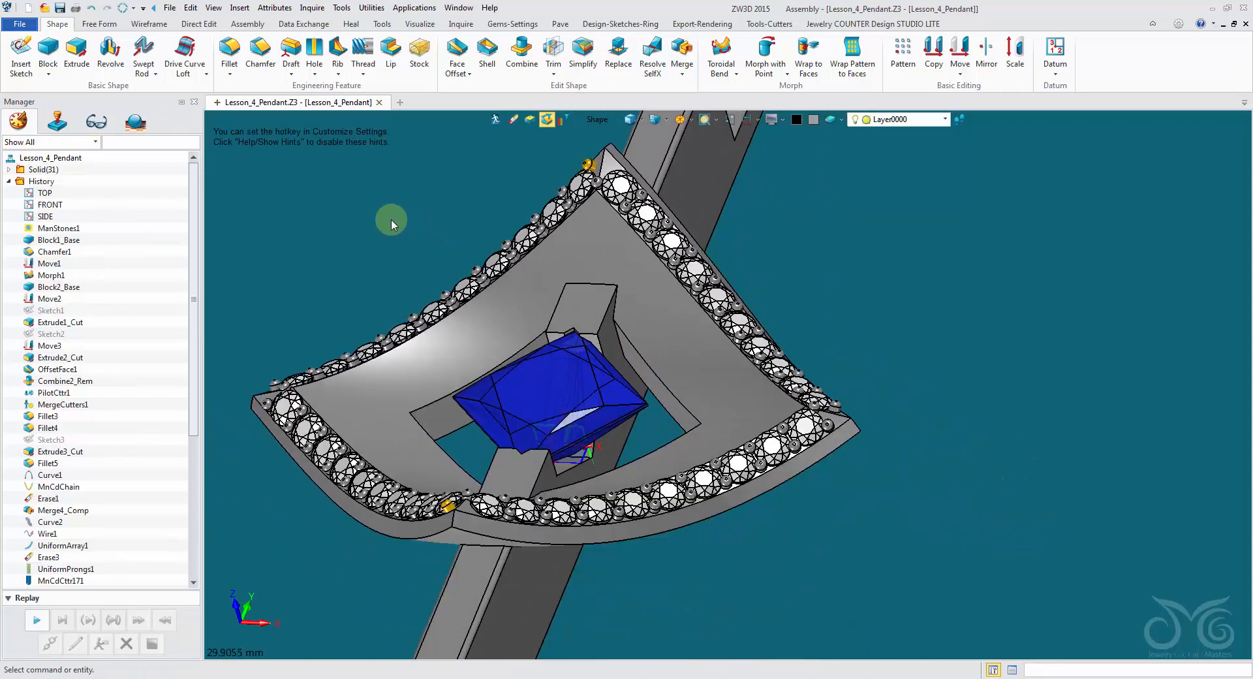
middle_click(390, 218)
left_click(590, 161)
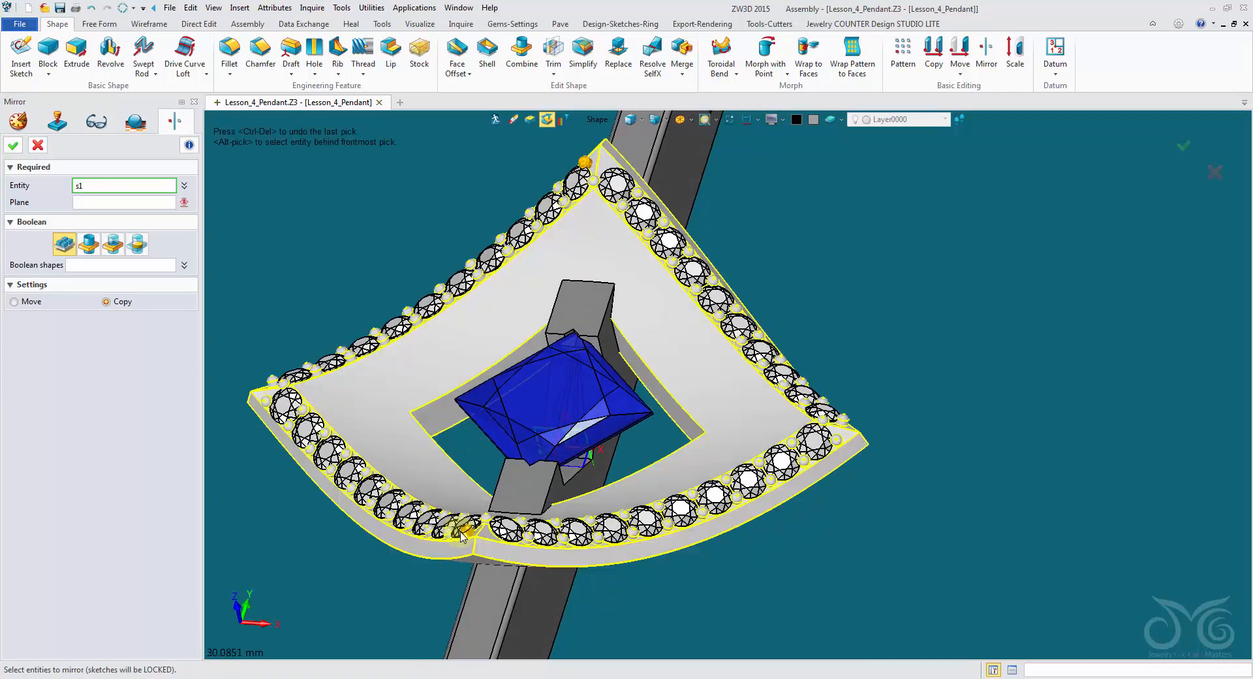
left_click(466, 529)
left_click(124, 201)
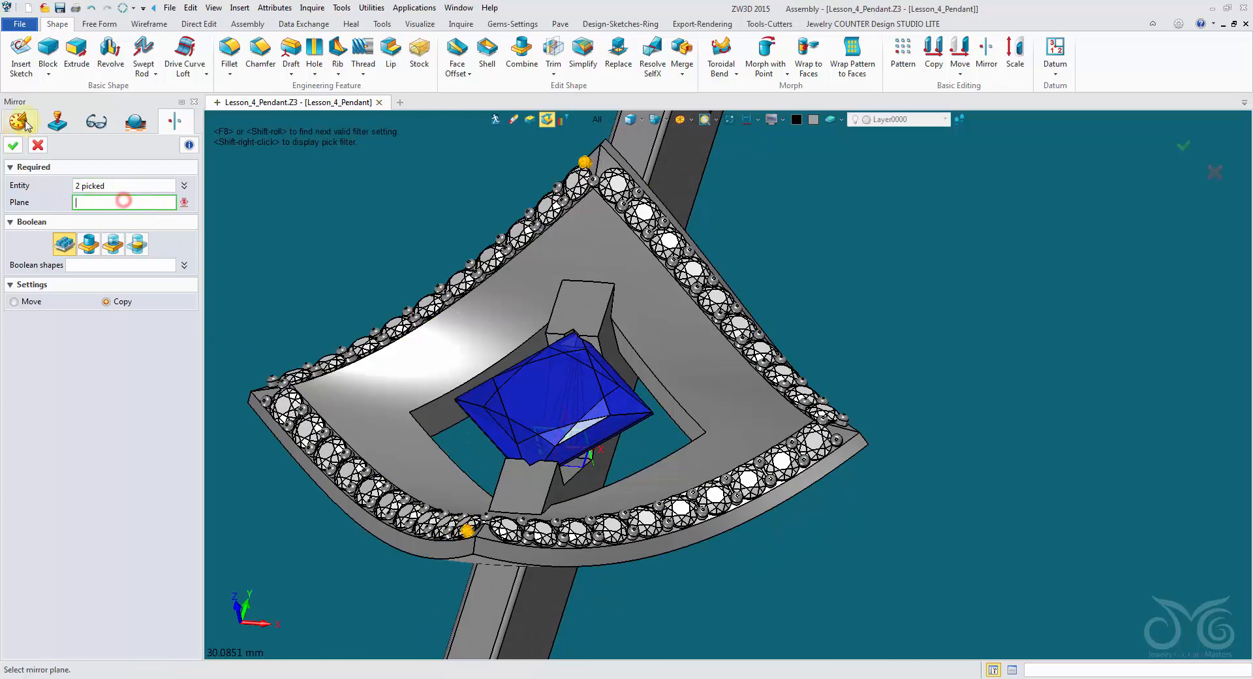
left_click(19, 122)
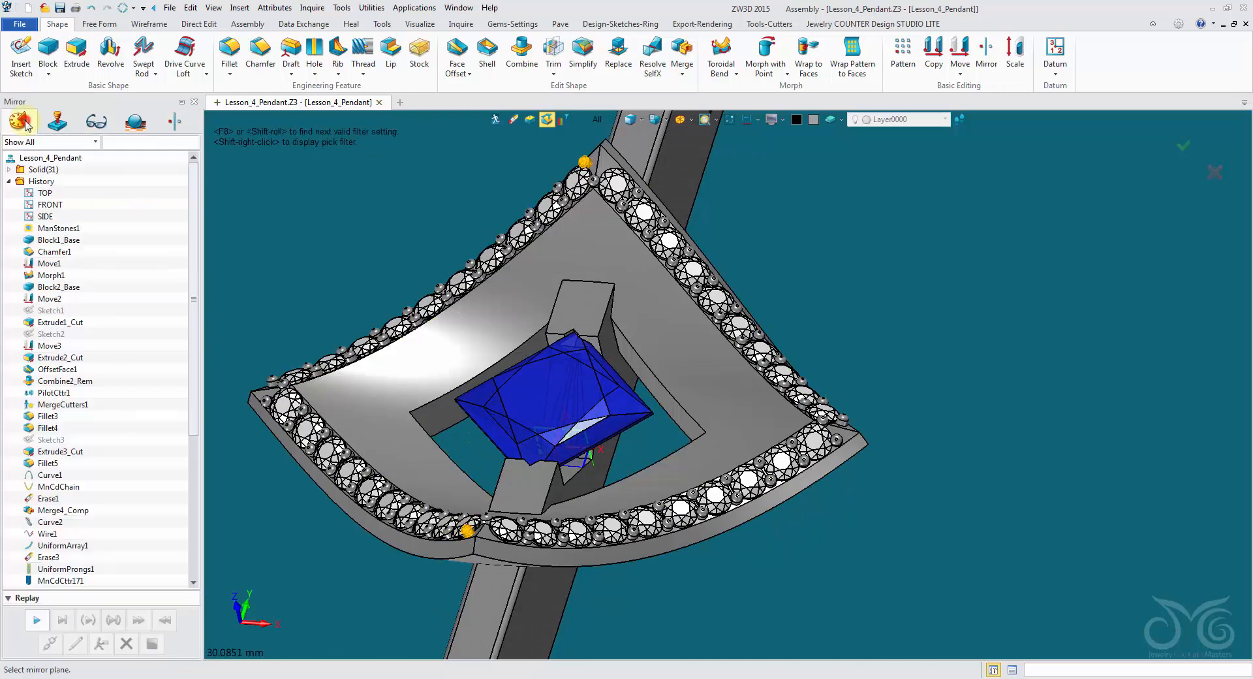
left_click(55, 216)
left_click(172, 126)
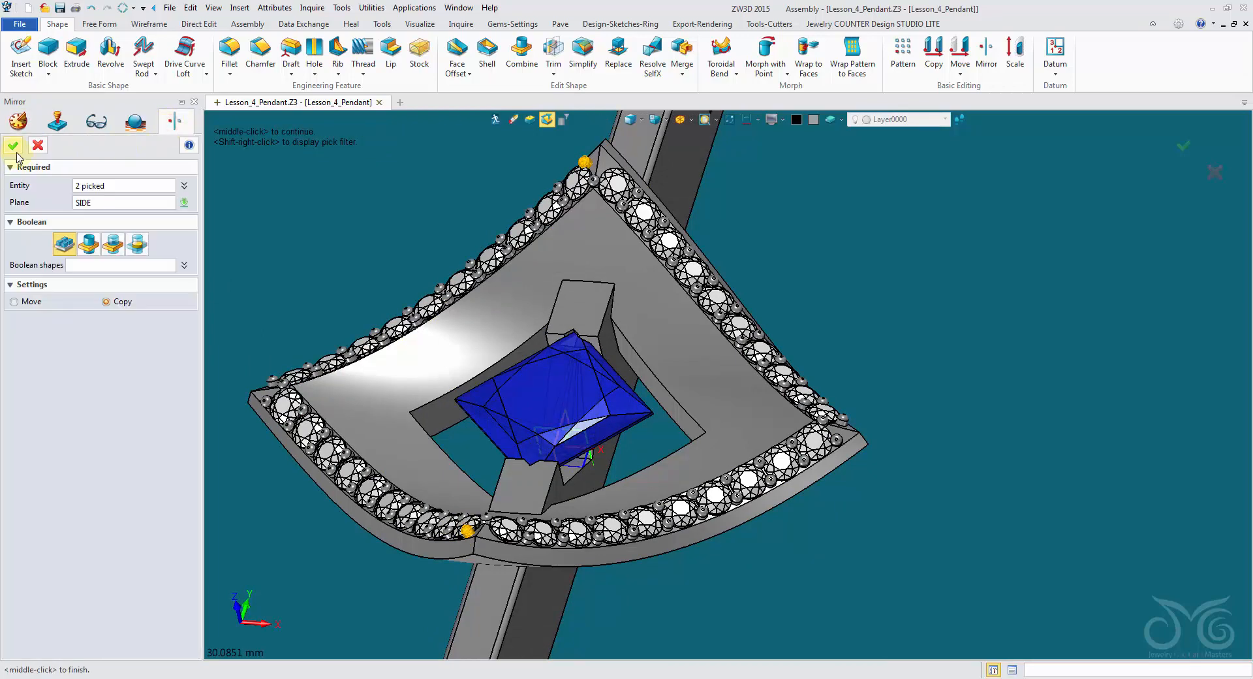
left_click(15, 150)
Step: Combine the four gold corner prongs with the frame as added shapes and recolour the combined body grey
right_click_drag(261, 199, 441, 200)
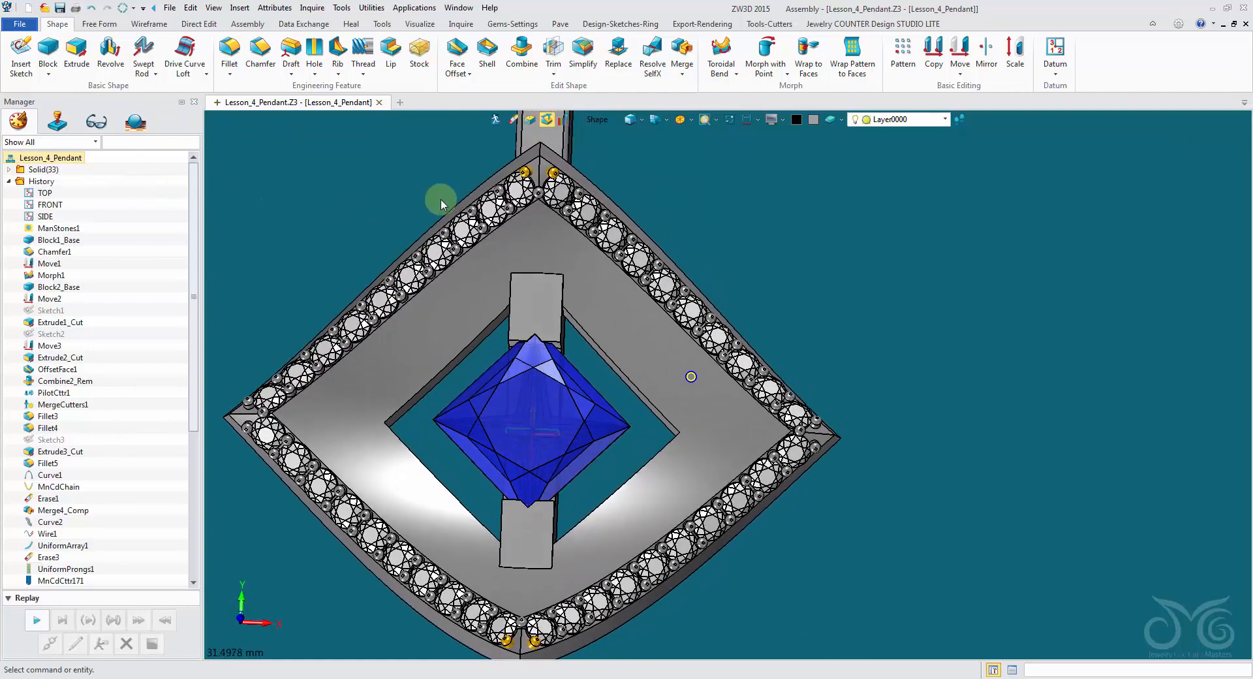
left_click(521, 53)
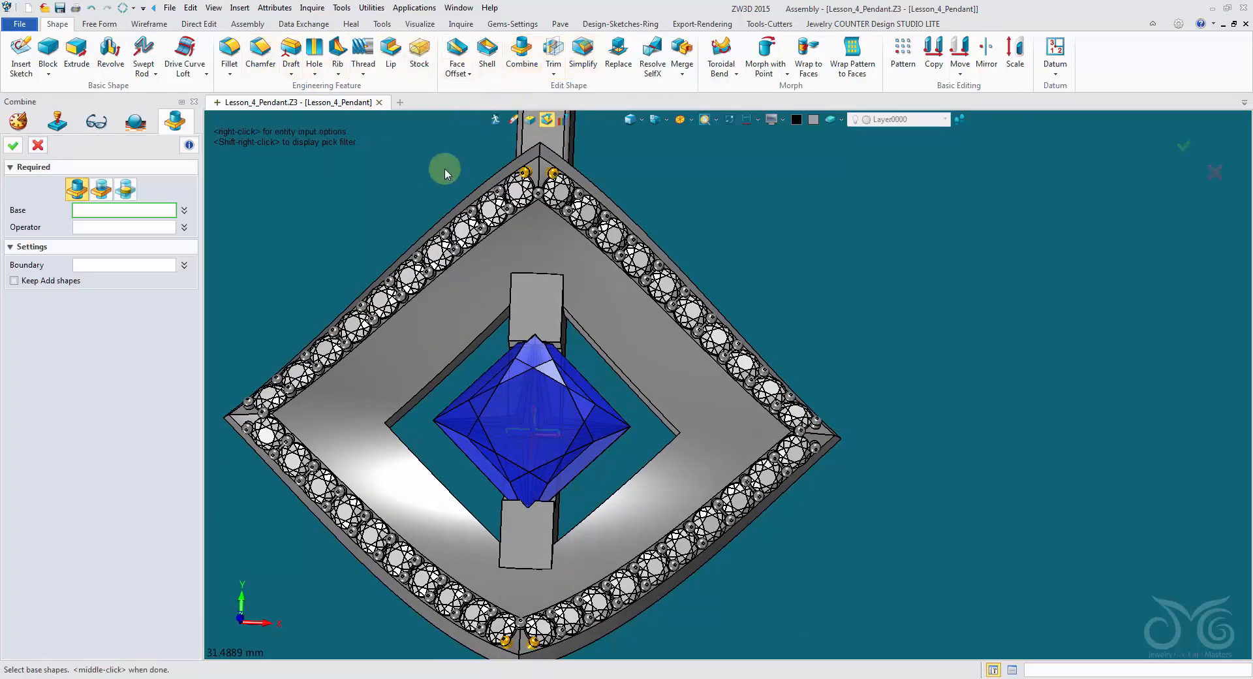
left_click(526, 151)
left_click(117, 227)
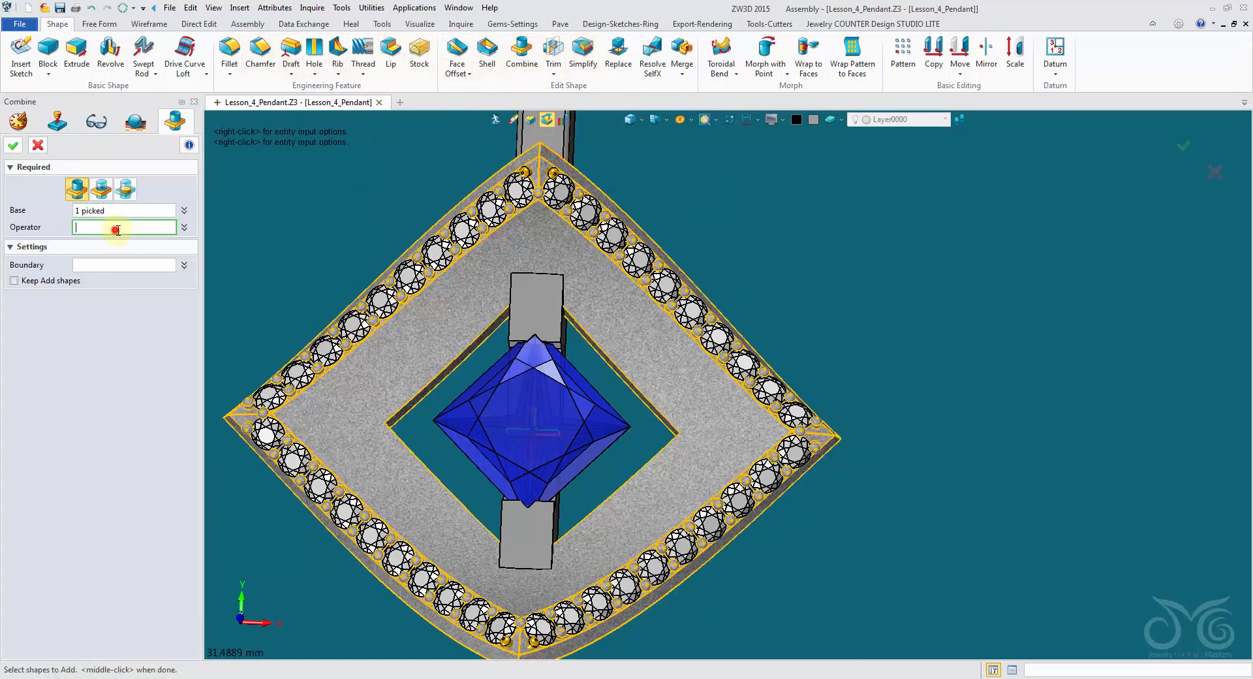
left_click(526, 171)
left_click(552, 172)
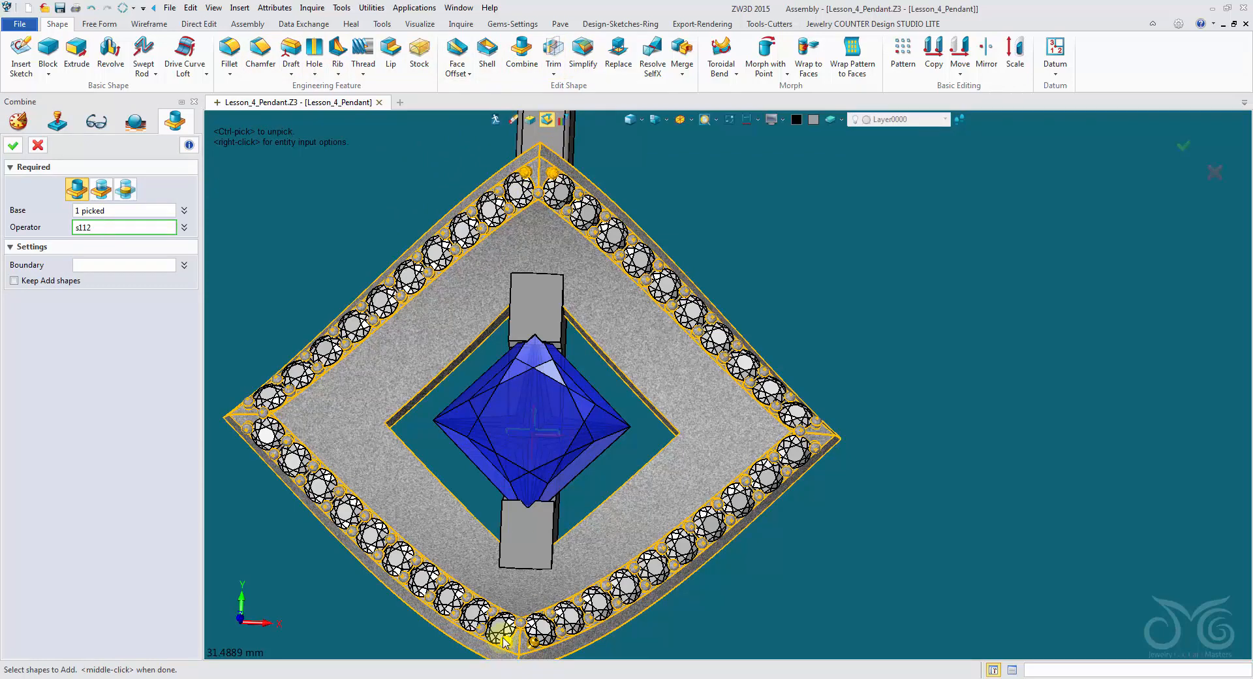
left_click(532, 647)
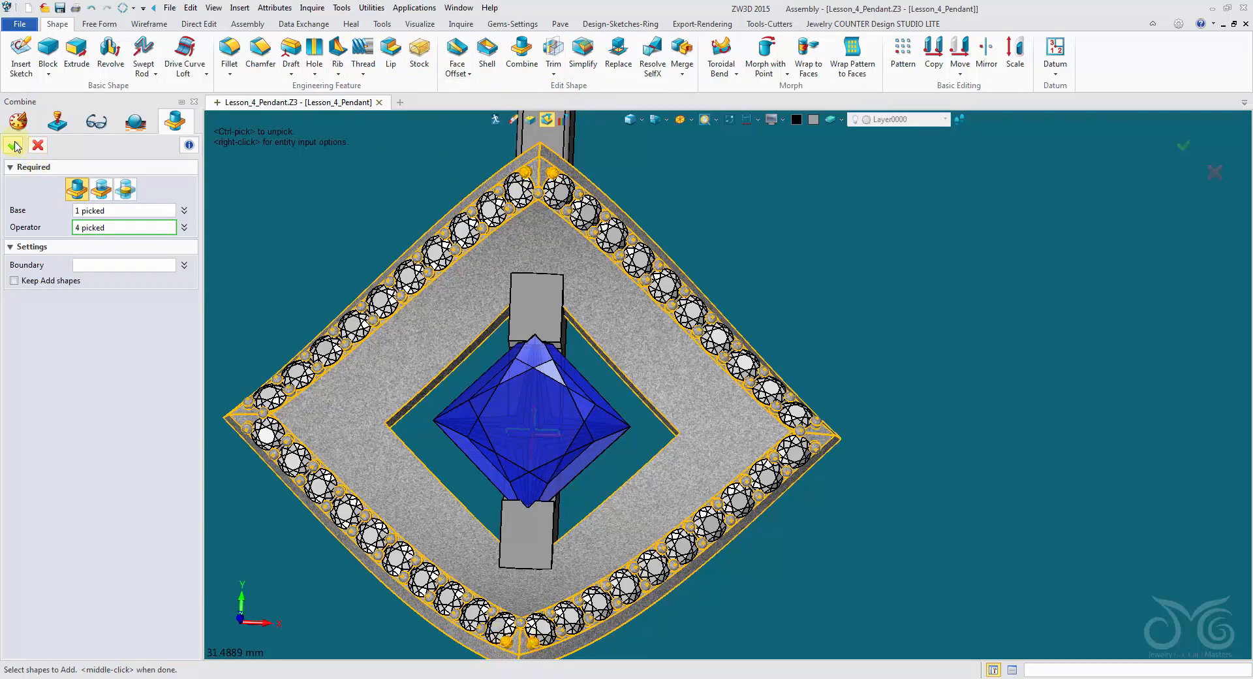
middle_click(285, 214)
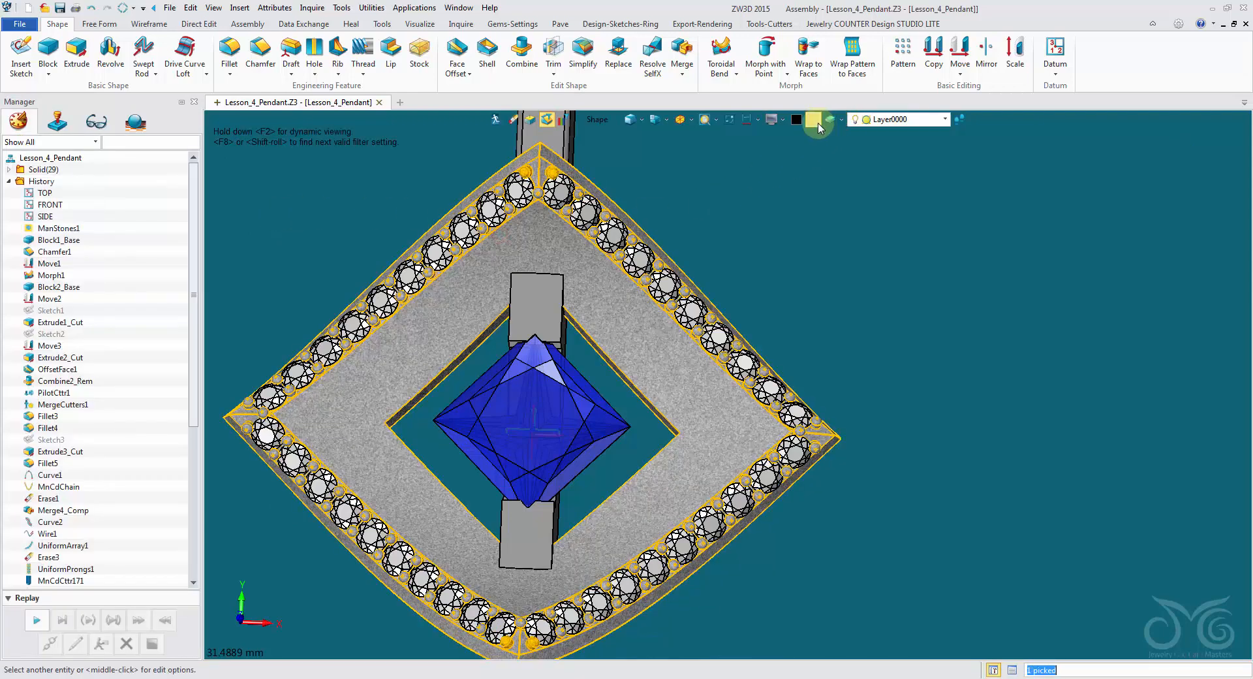
left_click(819, 123)
left_click(844, 174)
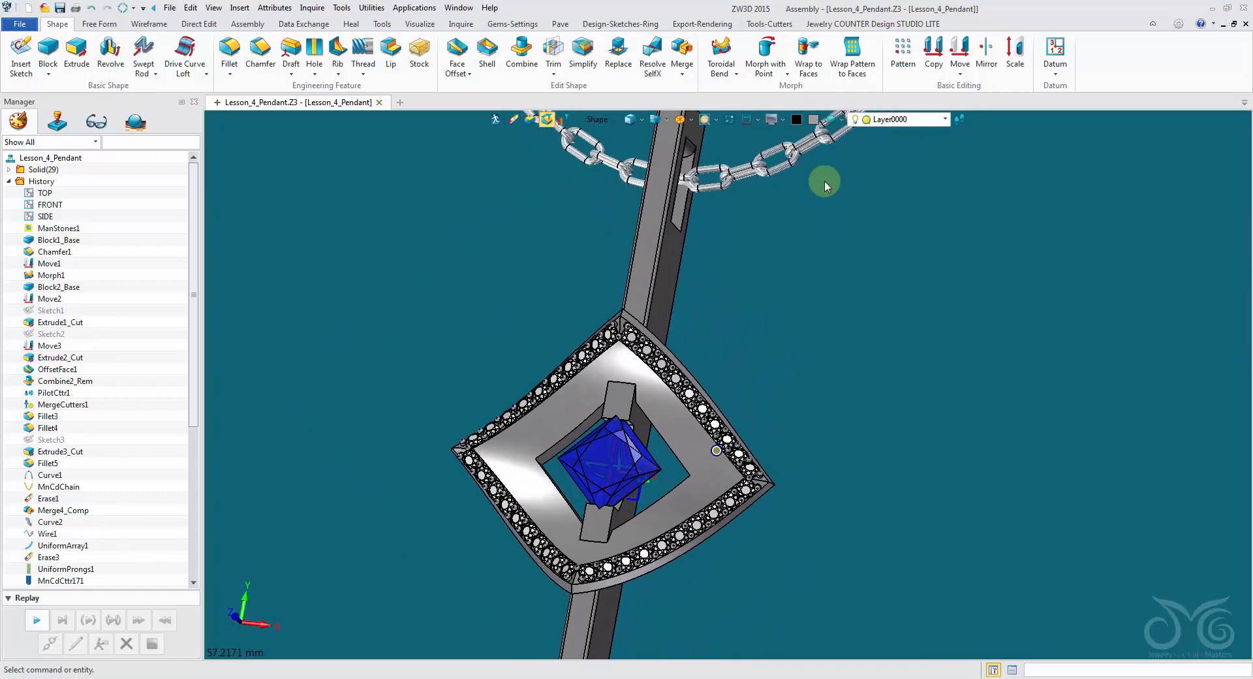
Step: Preview the finished pendant in Live Render and leave the preview without saving a scene or image
left_click(702, 24)
left_click(564, 59)
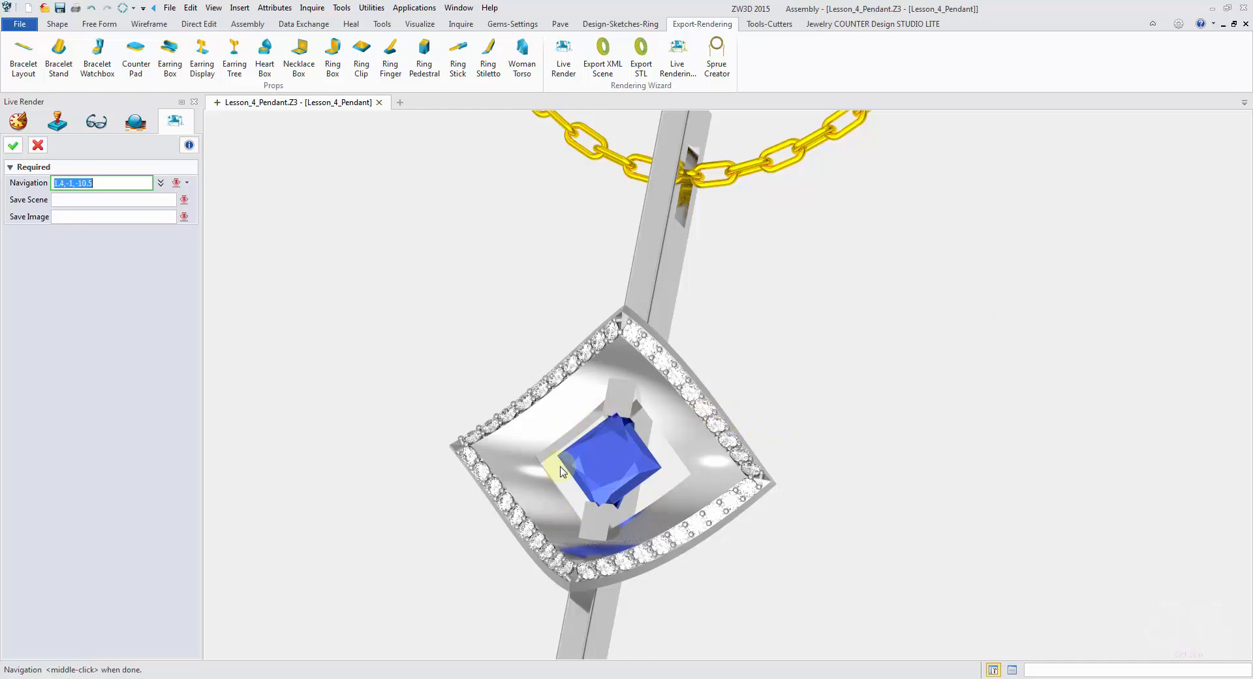
left_click(38, 147)
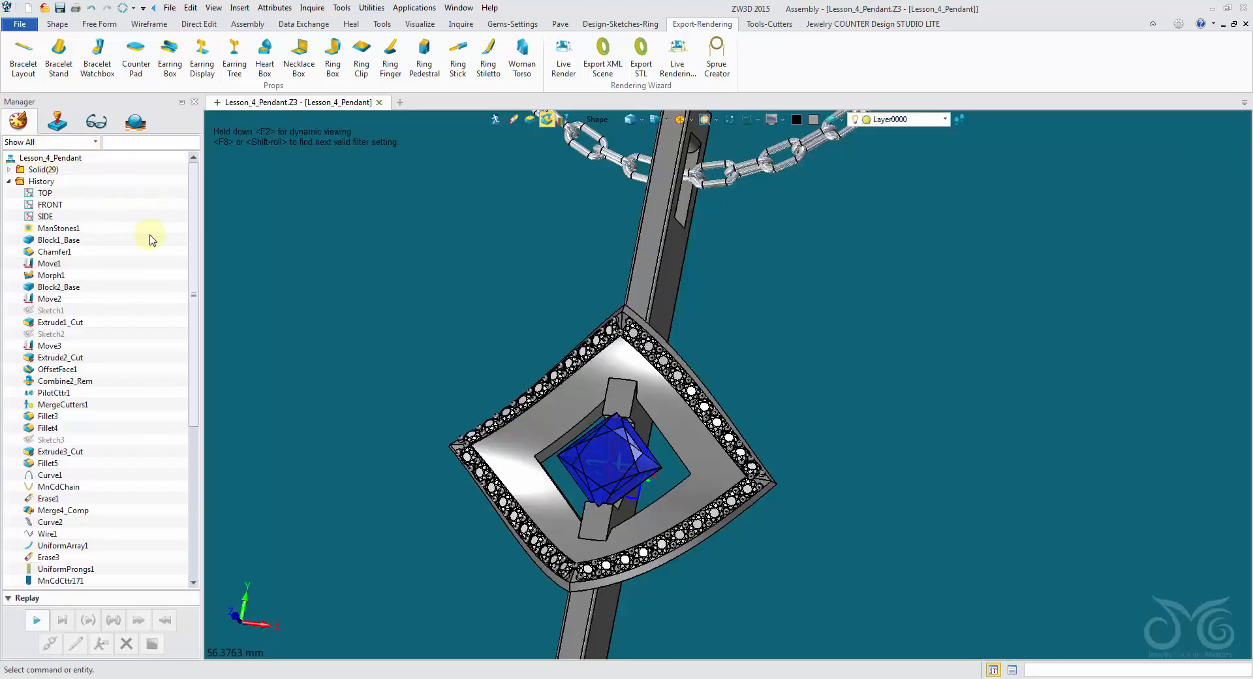
Step: Find the Merge4_Comp feature in the model history and delete it
scroll(164, 409, "down", 5)
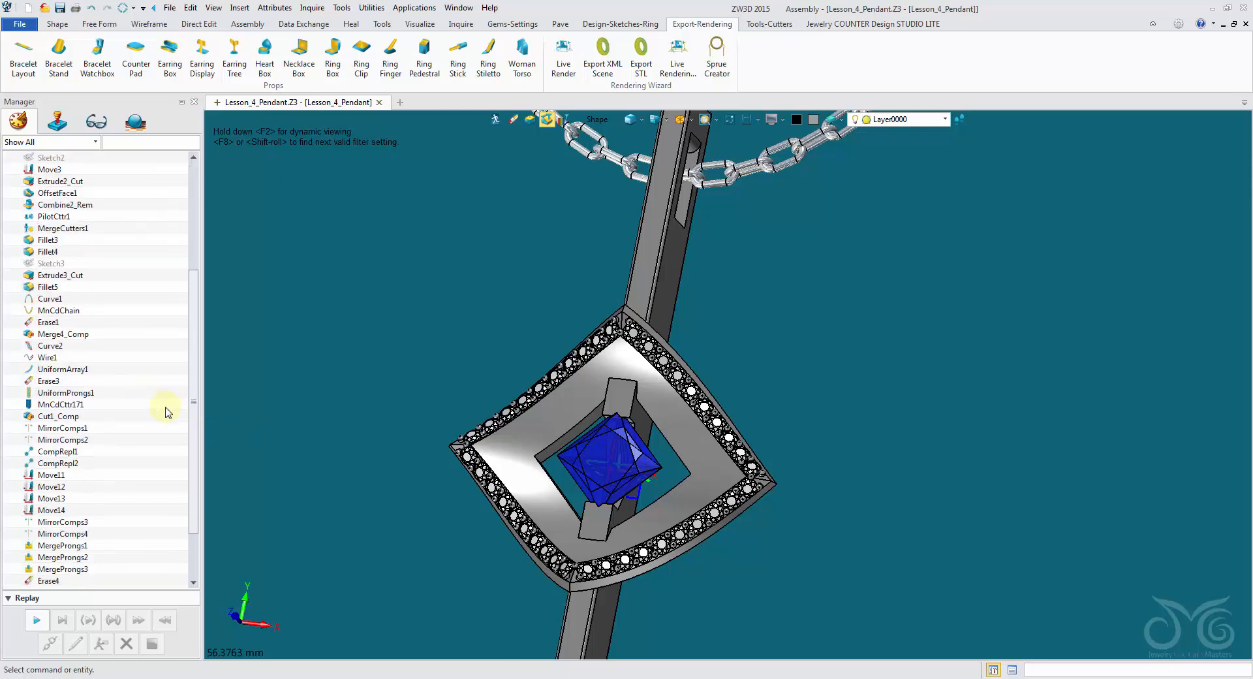
scroll(151, 510, "down", 2)
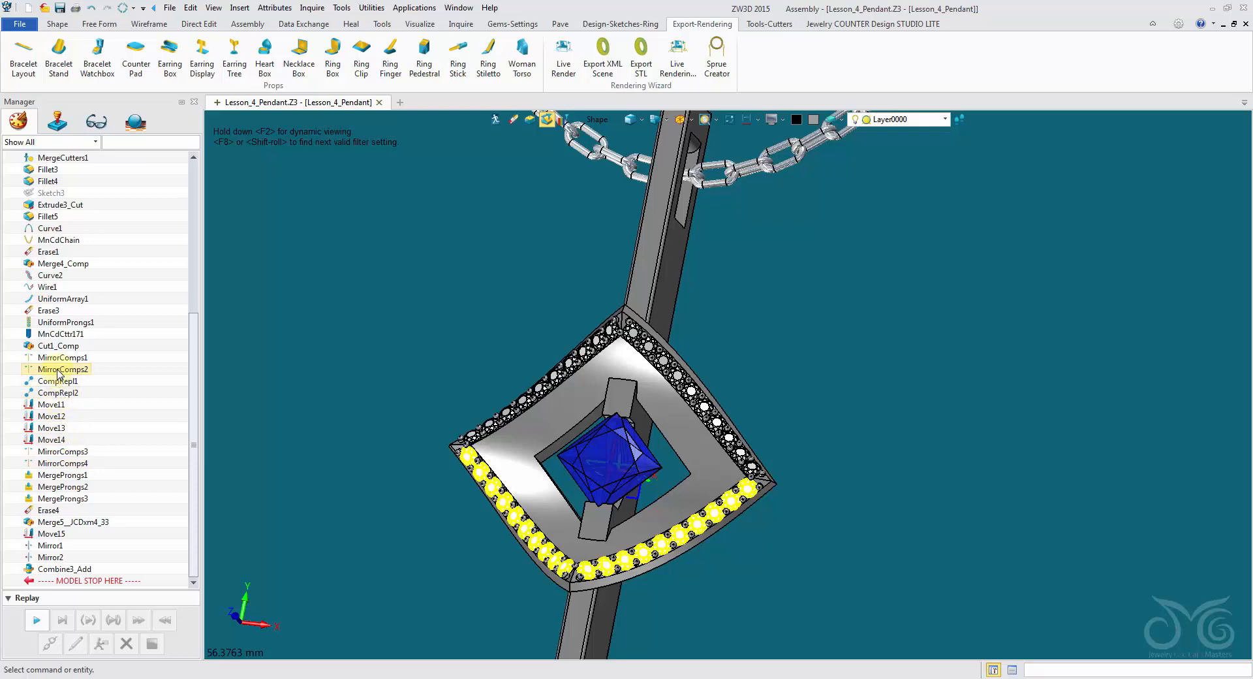
right_click(48, 266)
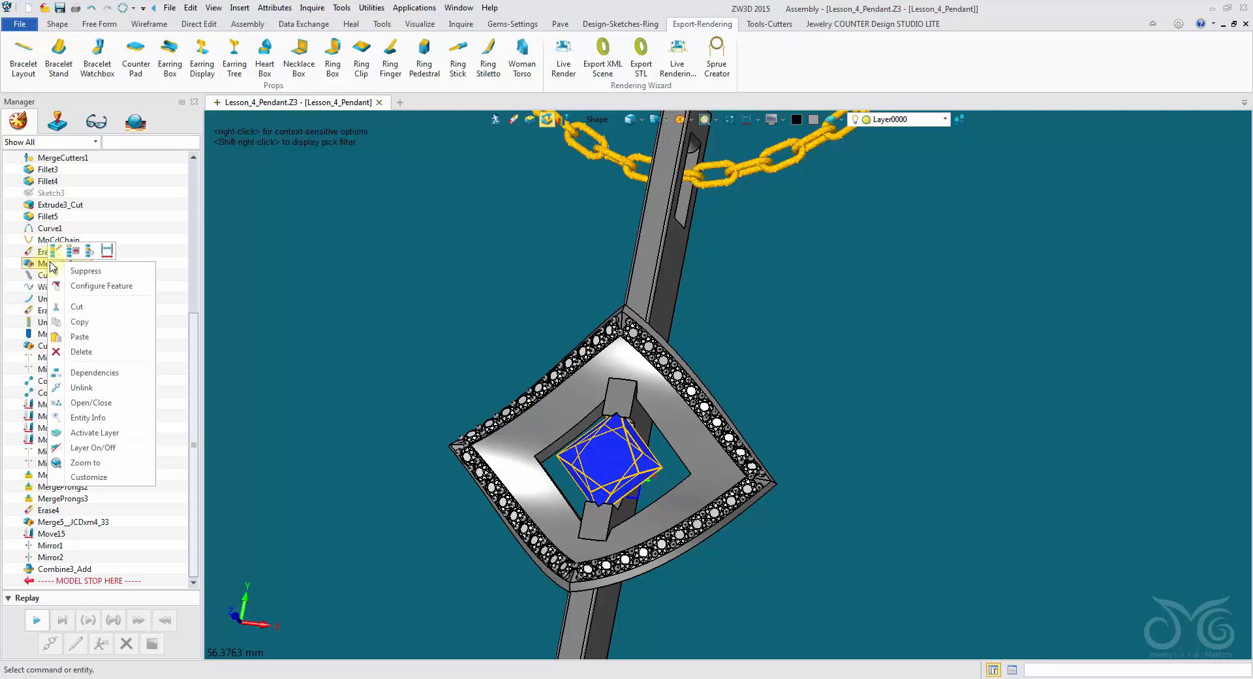
left_click(82, 349)
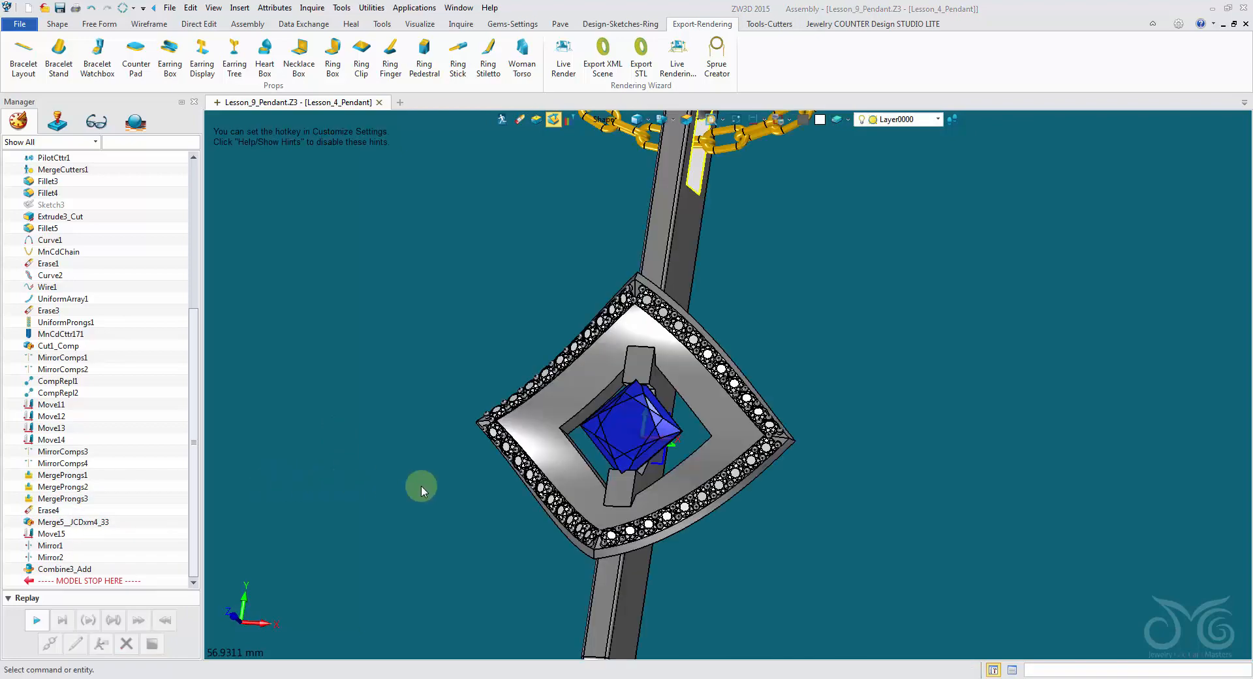
Step: Limit picking to components, select the blue centre stone to check that it is a component, and clear the selection
left_click(645, 428)
type("s3")
left_click(585, 159)
right_click(607, 170)
left_click(622, 215)
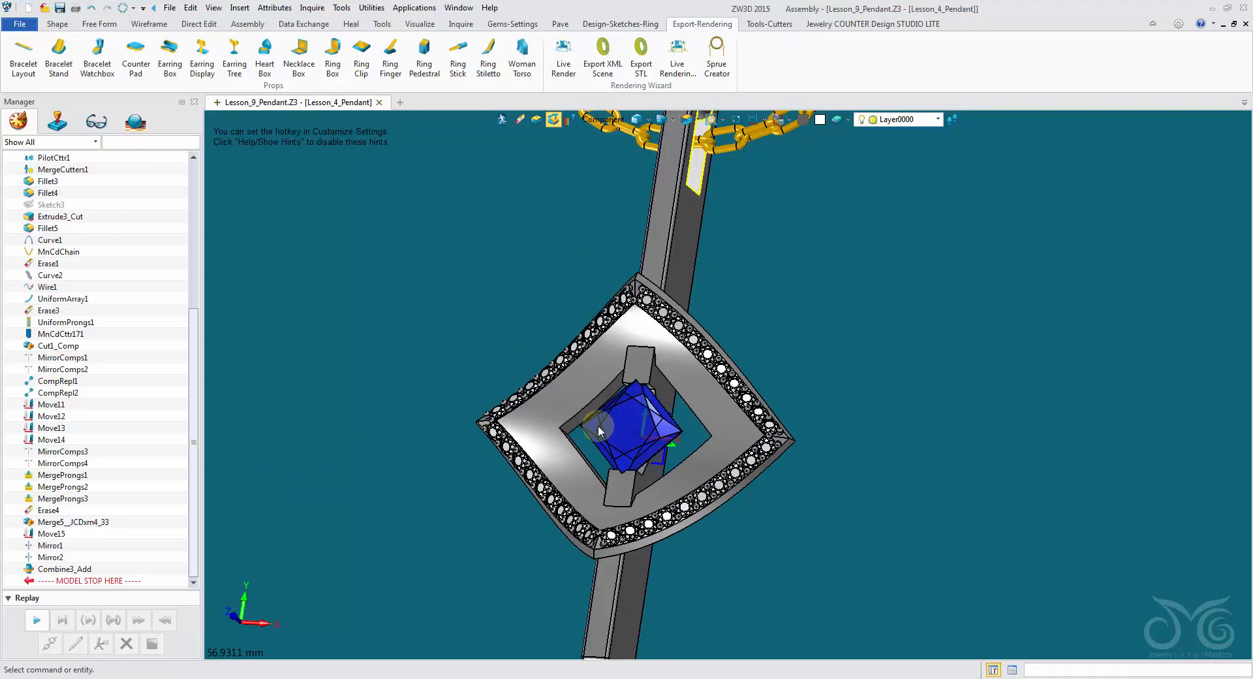
left_click(628, 428)
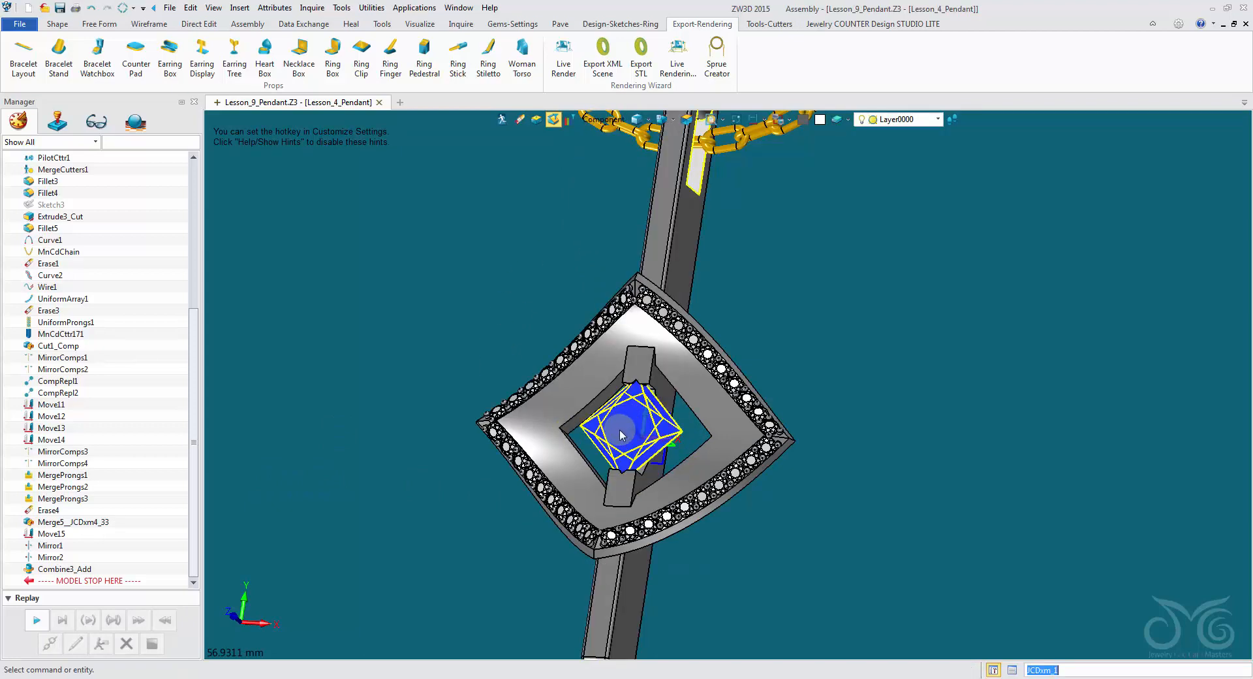
left_click(450, 314)
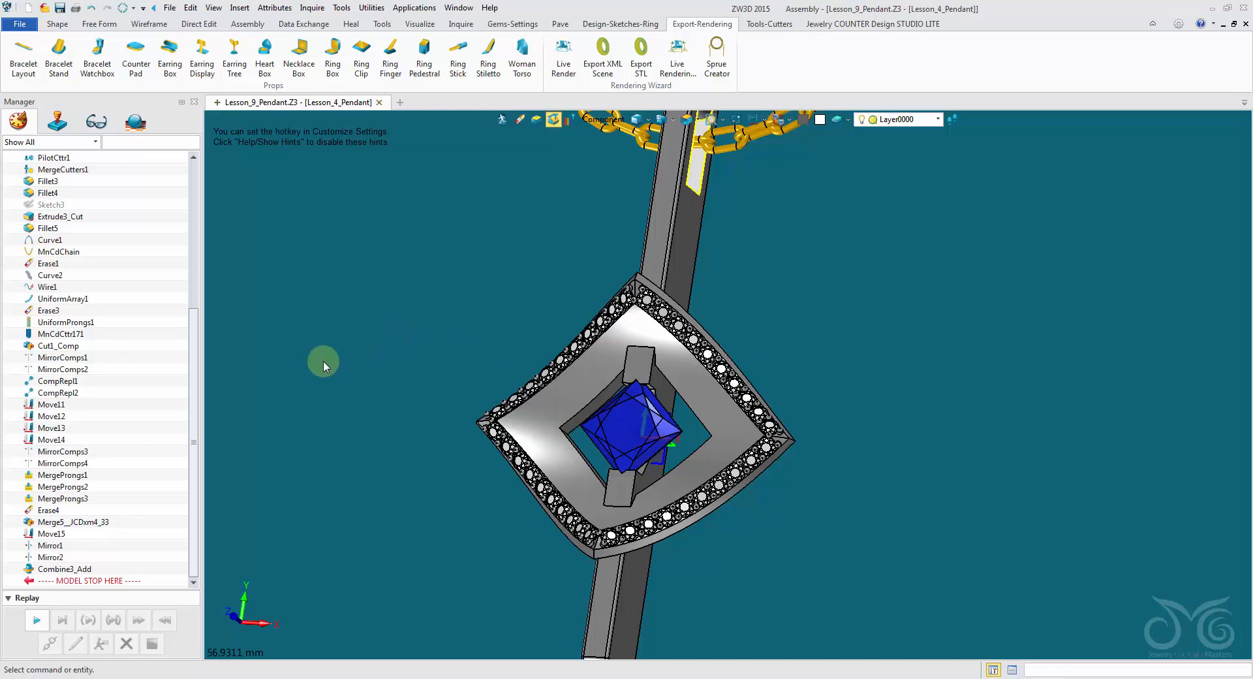
Step: Roll the model history back to just after OffsetFace1 and replay only the Combine2_Rem feature
left_click_drag(195, 347, 197, 376)
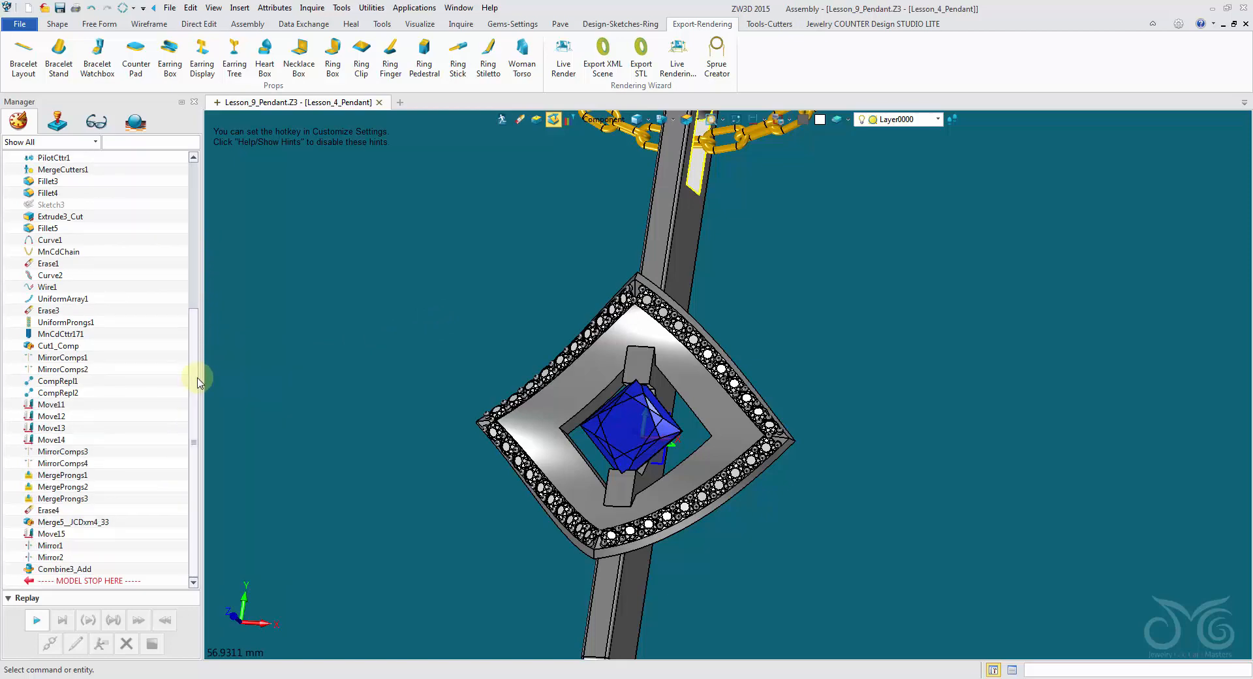
right_click_drag(261, 359, 215, 496)
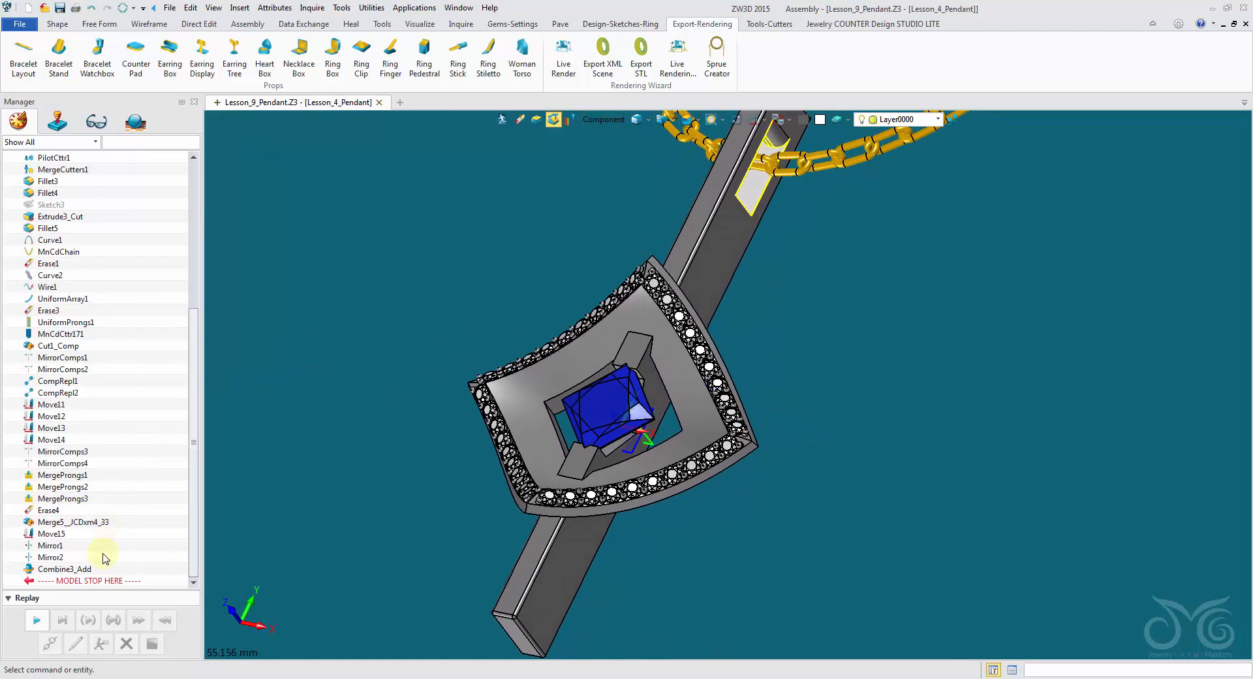
left_click_drag(97, 580, 103, 301)
left_click_drag(113, 134, 115, 164)
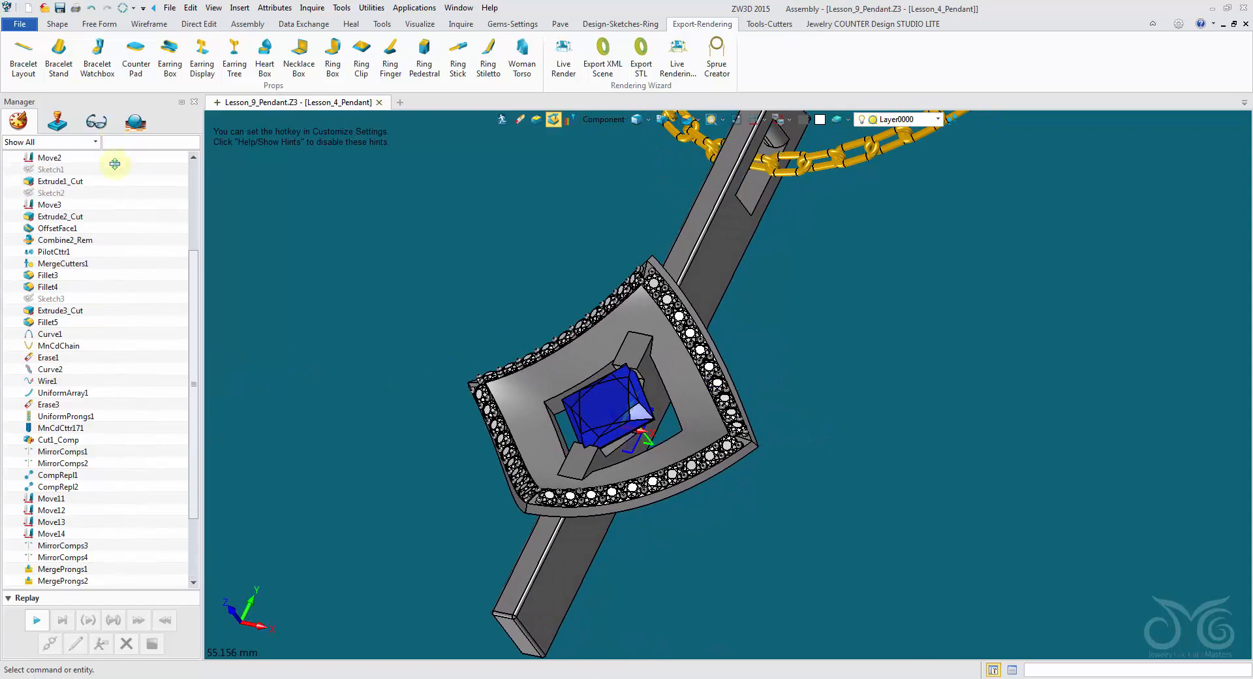
left_click_drag(128, 233, 129, 234)
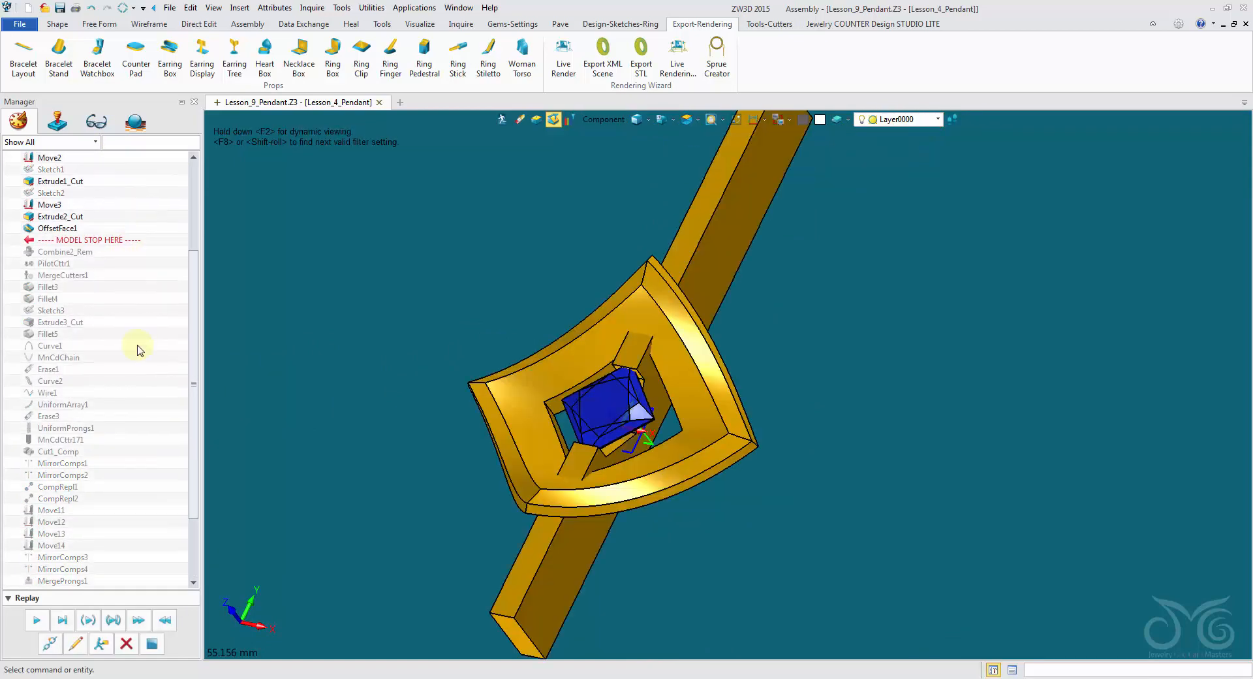
left_click(37, 620)
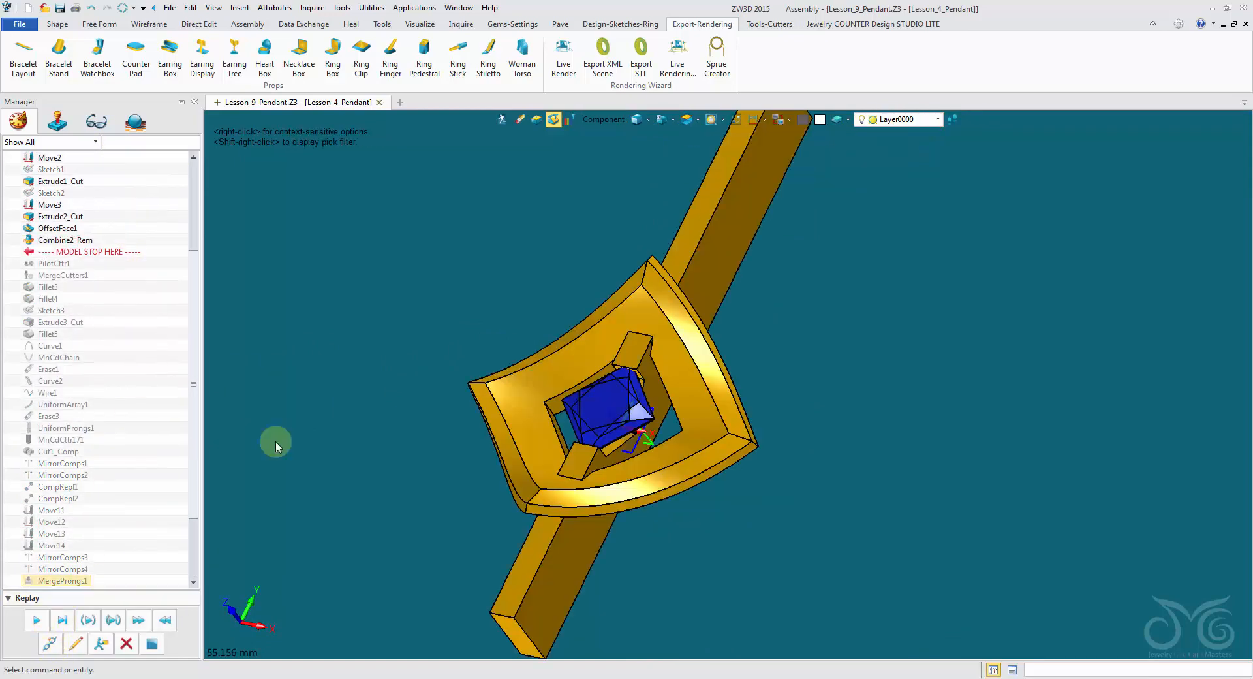
Step: Limit picking to shapes and hide the diamond-shaped frame to inspect the cuts in the long bar behind the stone
right_click_drag(276, 441, 637, 171)
left_click(607, 124)
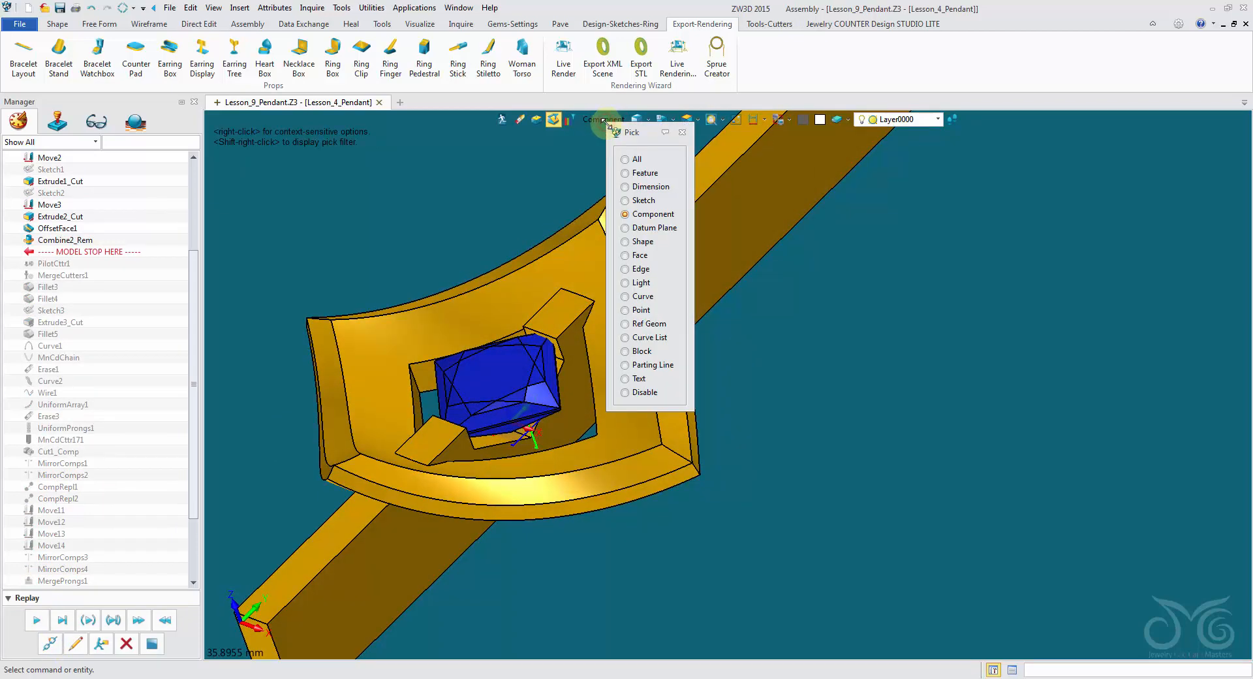
left_click(645, 245)
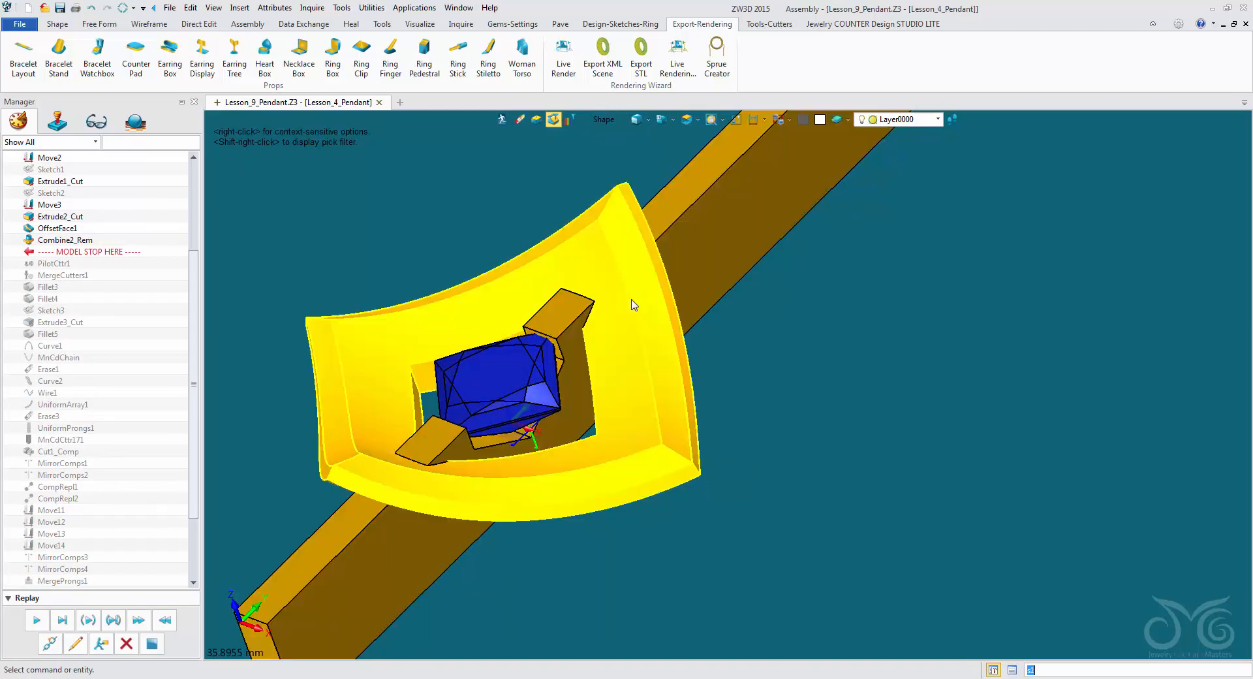
right_click(634, 302)
left_click(659, 329)
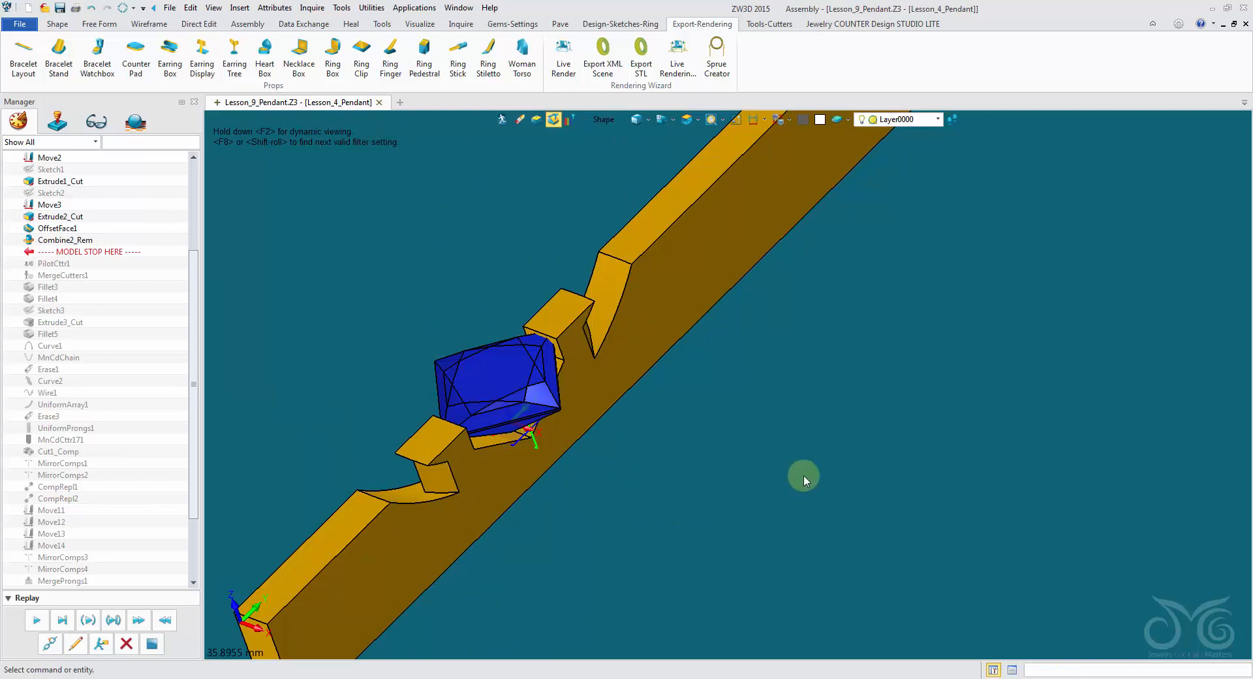
right_click_drag(804, 476, 816, 444)
scroll(816, 322, "down", 2)
right_click_drag(714, 384, 511, 297)
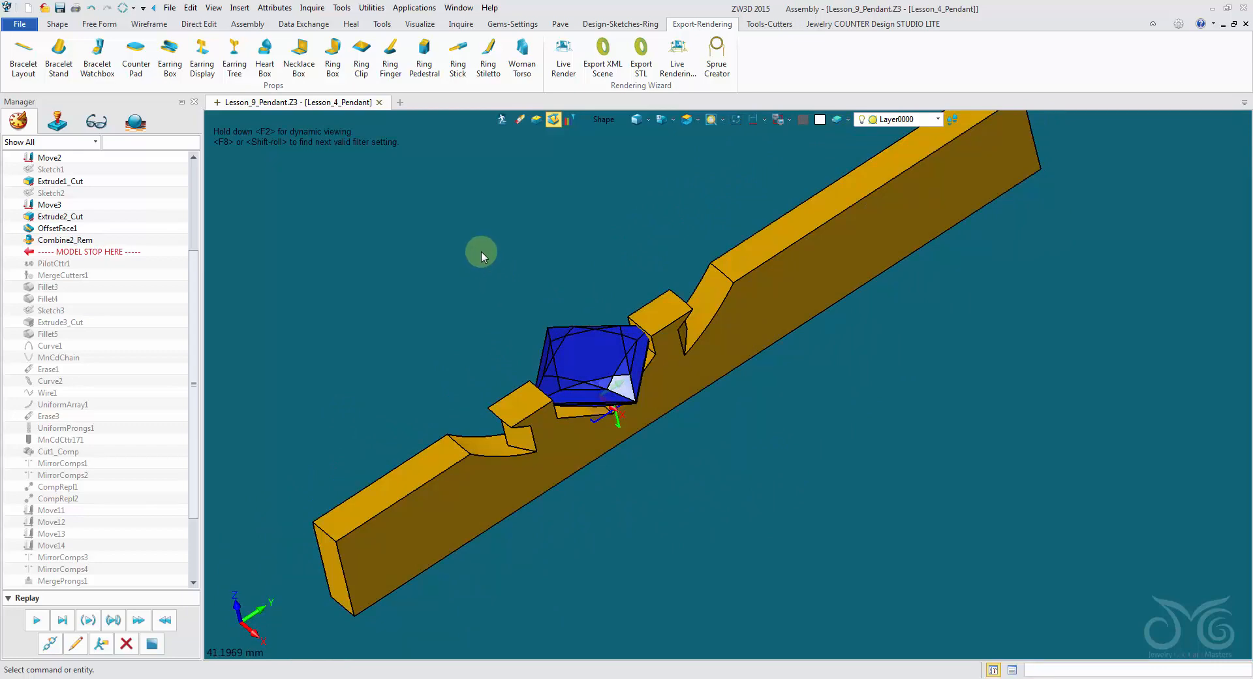
right_click_drag(481, 253, 448, 240)
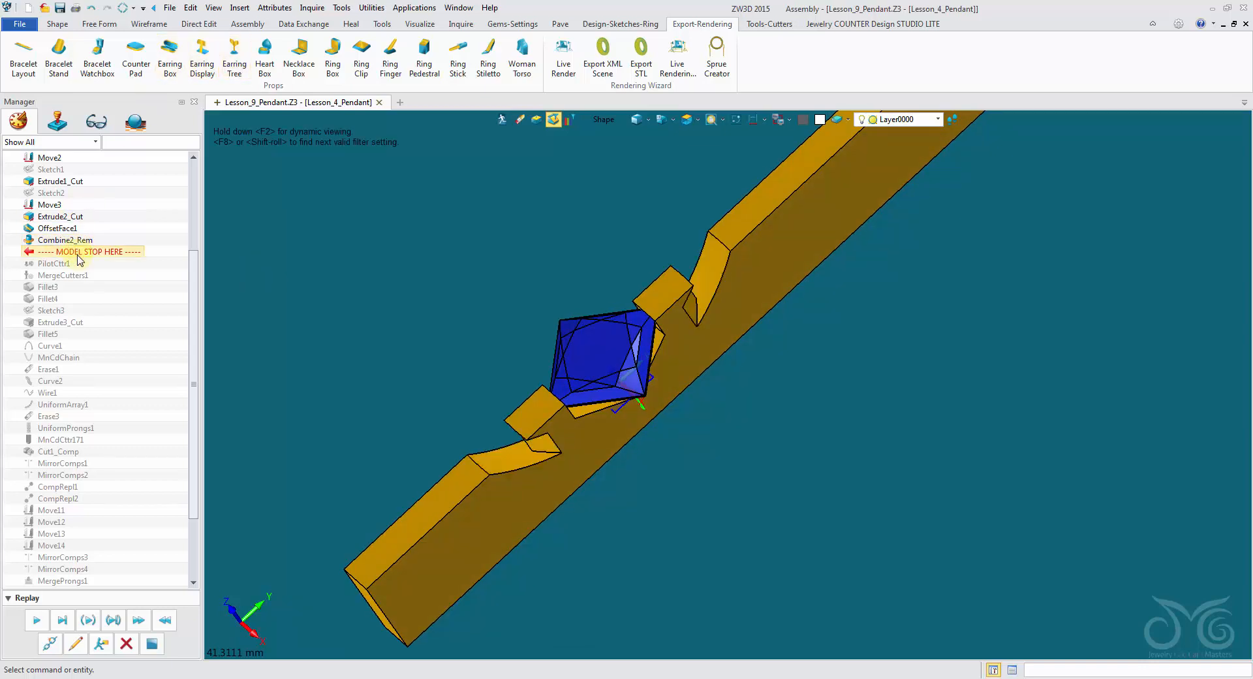
Step: Roll the history back to just before Combine2_Rem, reopen that feature for editing, and clear its base and operator shapes
left_click_drag(77, 254, 80, 241)
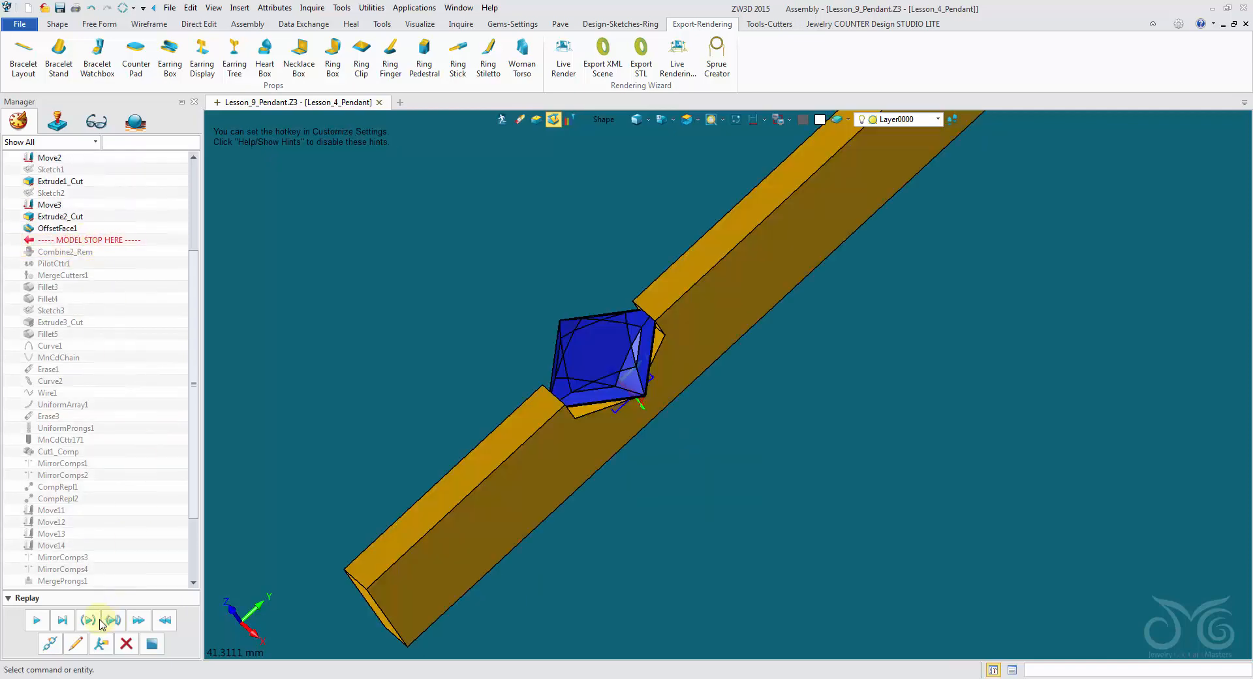
left_click(79, 644)
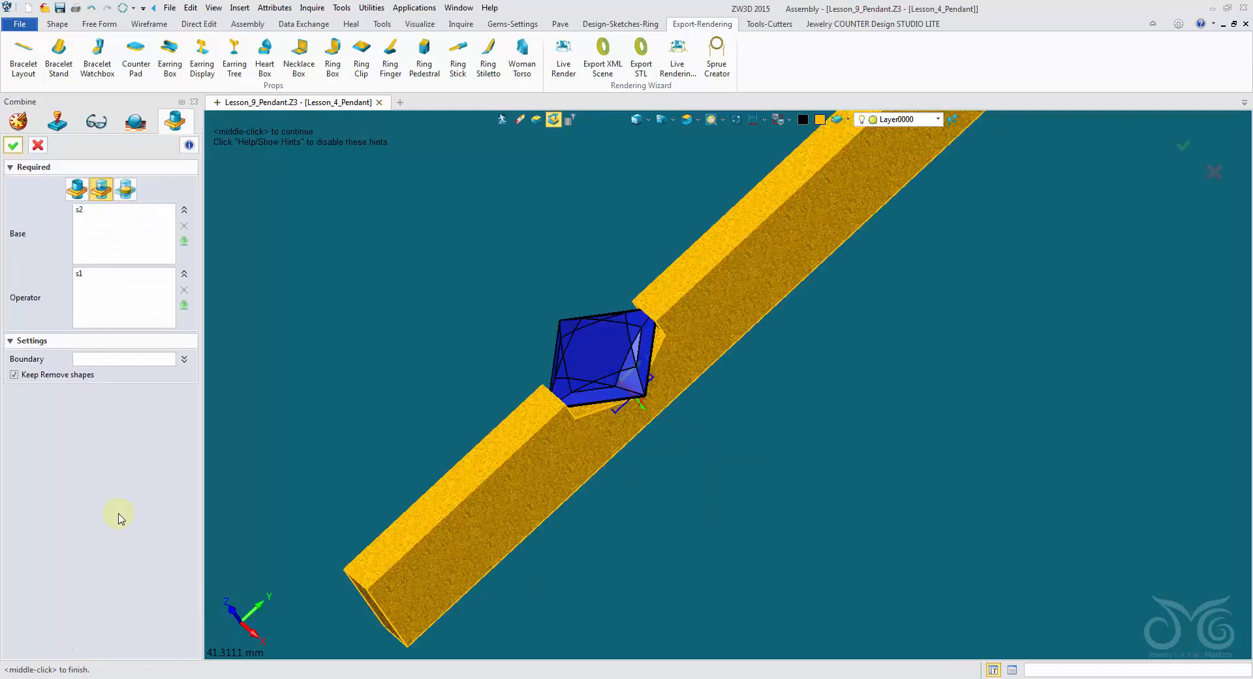
left_click(183, 243)
left_click(226, 302)
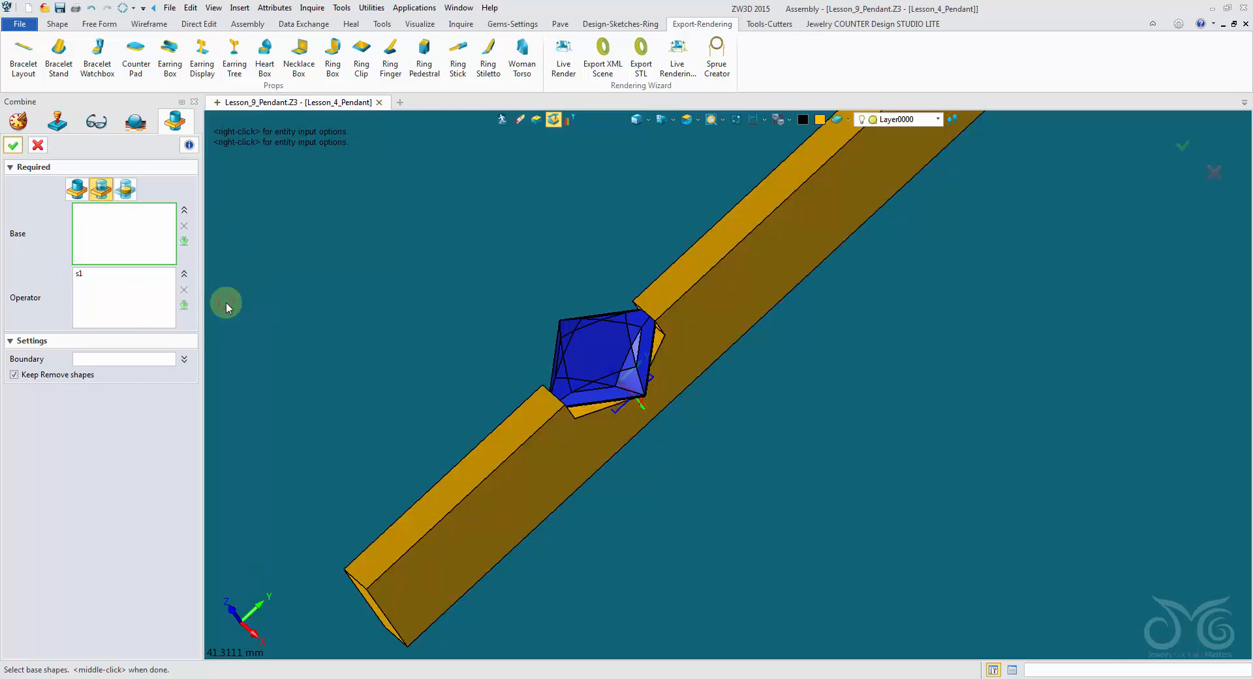
left_click(184, 305)
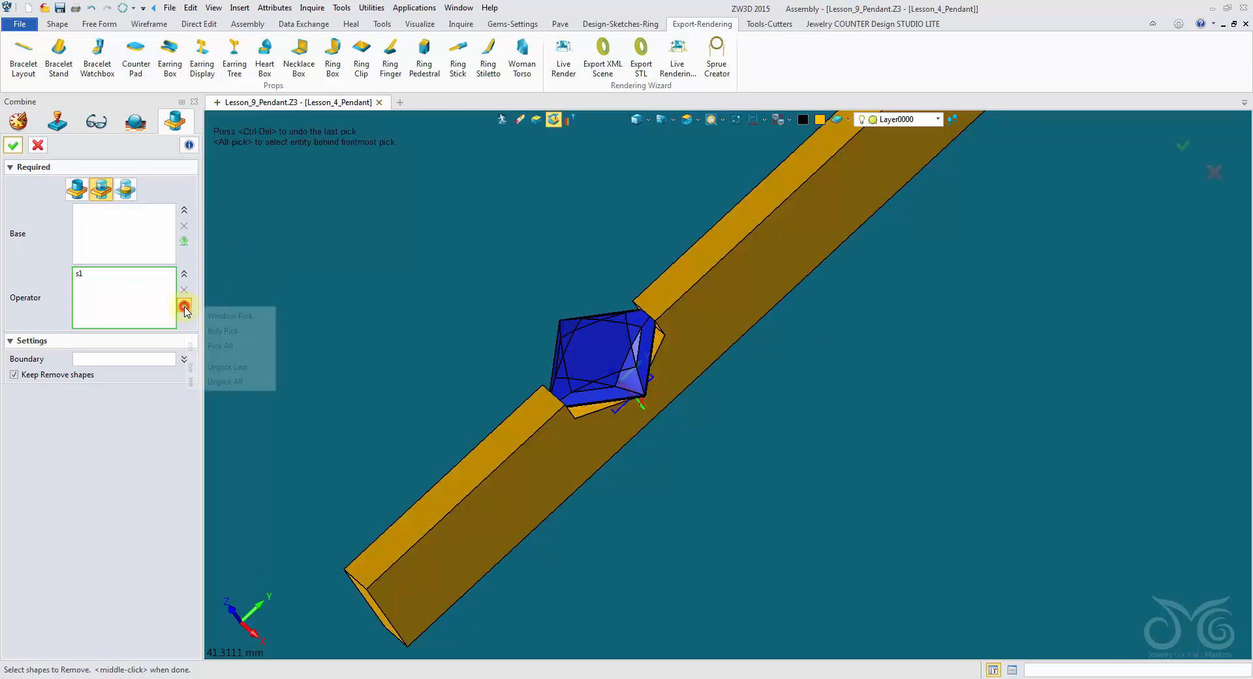
left_click(227, 366)
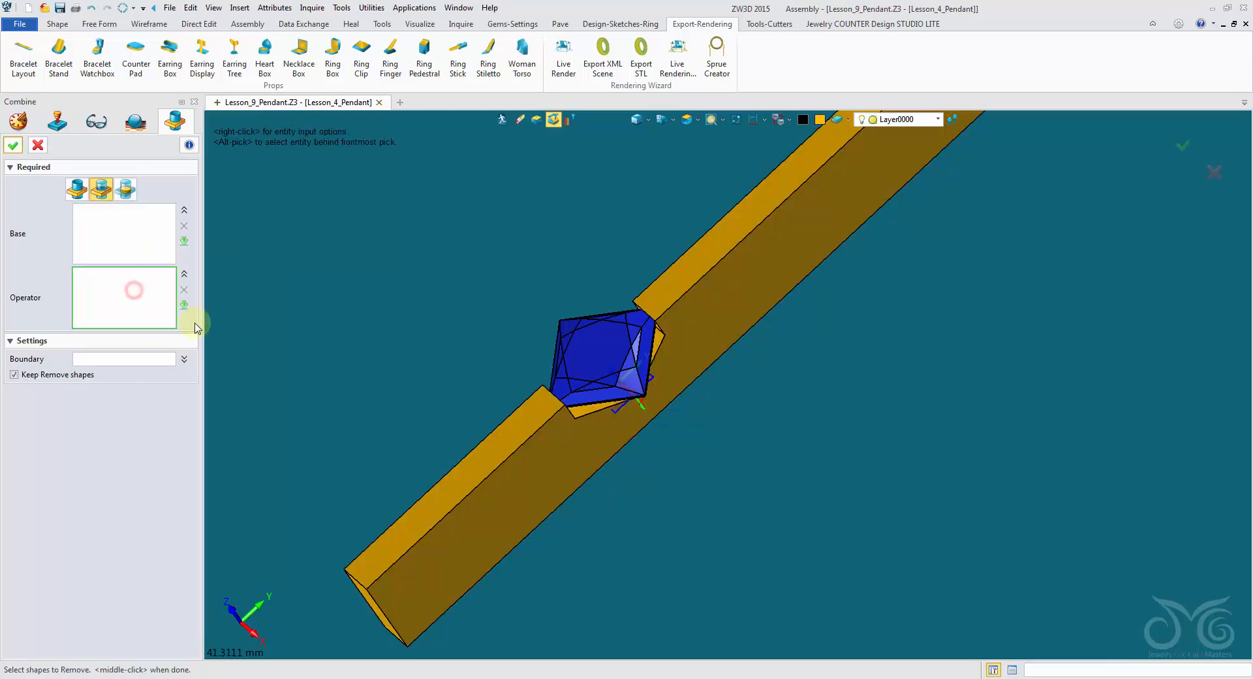
Step: Assign the long bar as the operator and the diamond-shaped frame as the base of the removal, and complete the Combine
left_click(507, 457)
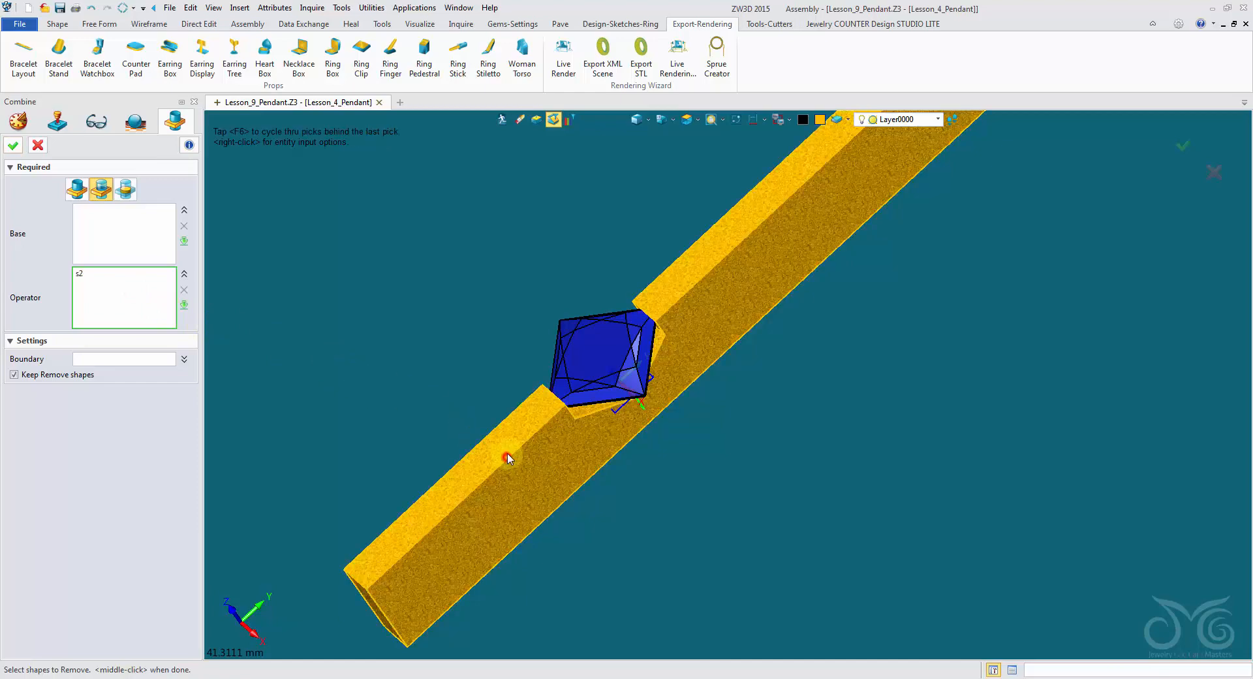
left_click(104, 231)
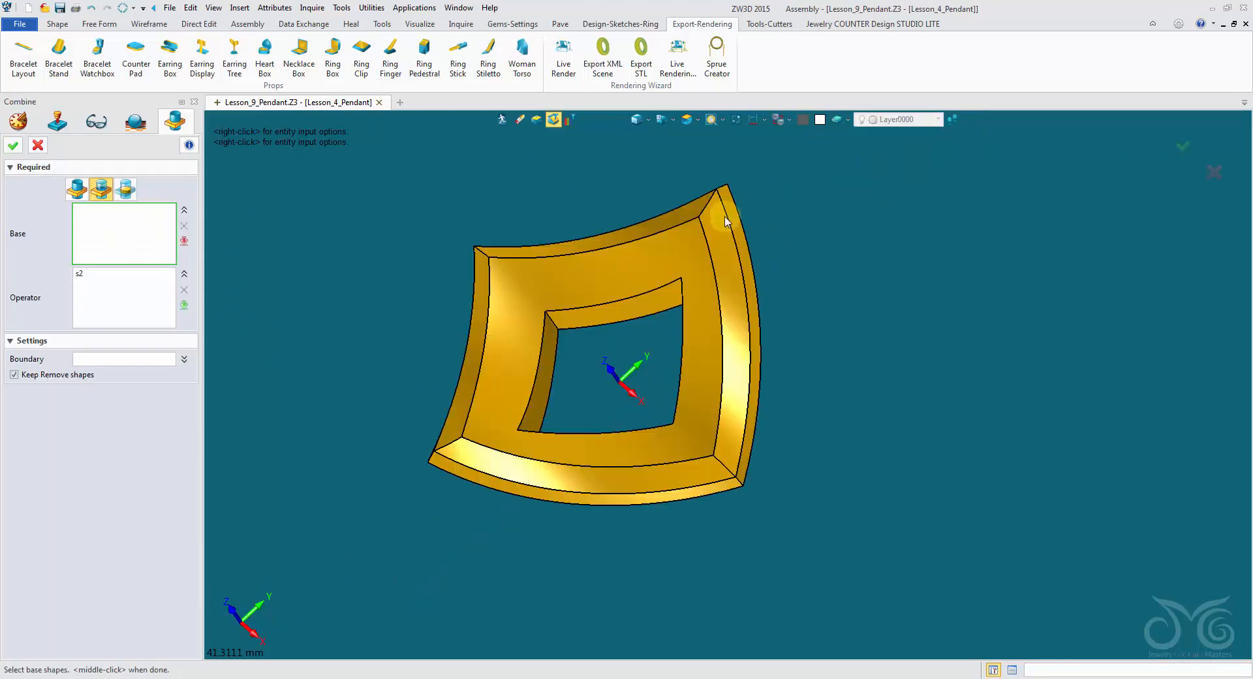
left_click(725, 221)
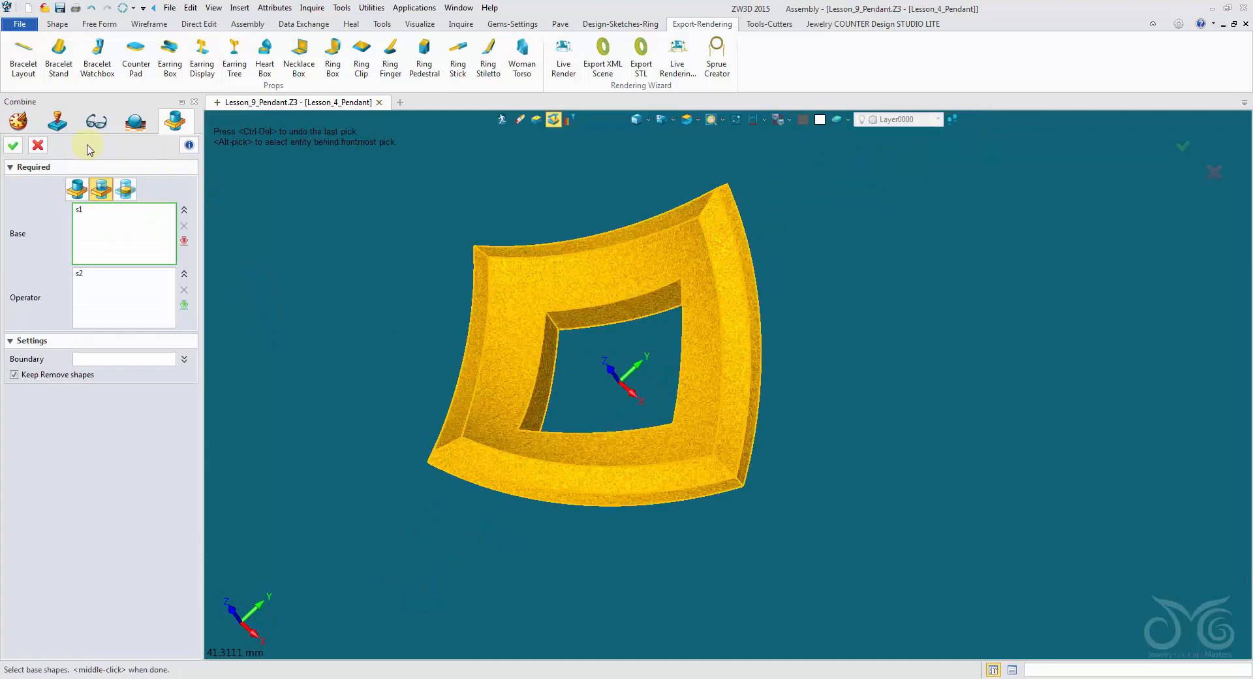
left_click(13, 147)
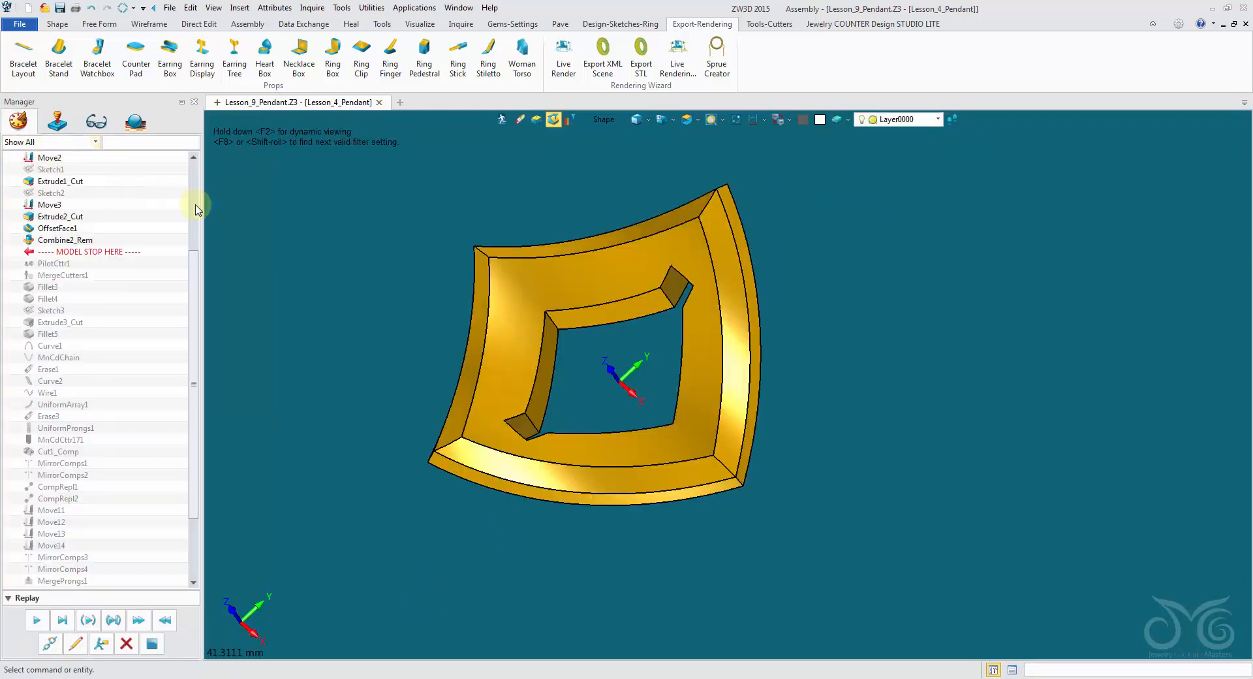
Step: Hide the diamond-shaped frame and swap the entity visibility to show the frame, long bar and blue stone together
middle_click_drag(365, 317, 679, 345)
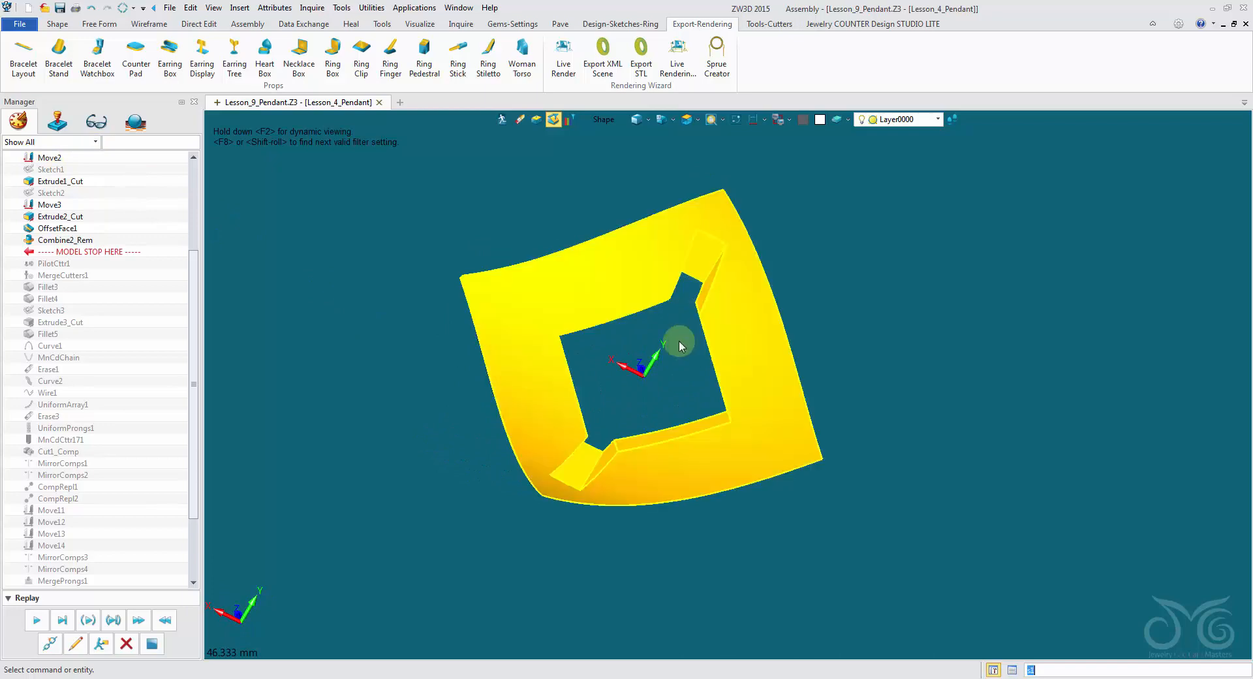
middle_click_drag(757, 268, 702, 242)
scroll(702, 243, "up", 2)
right_click_drag(702, 243, 679, 288)
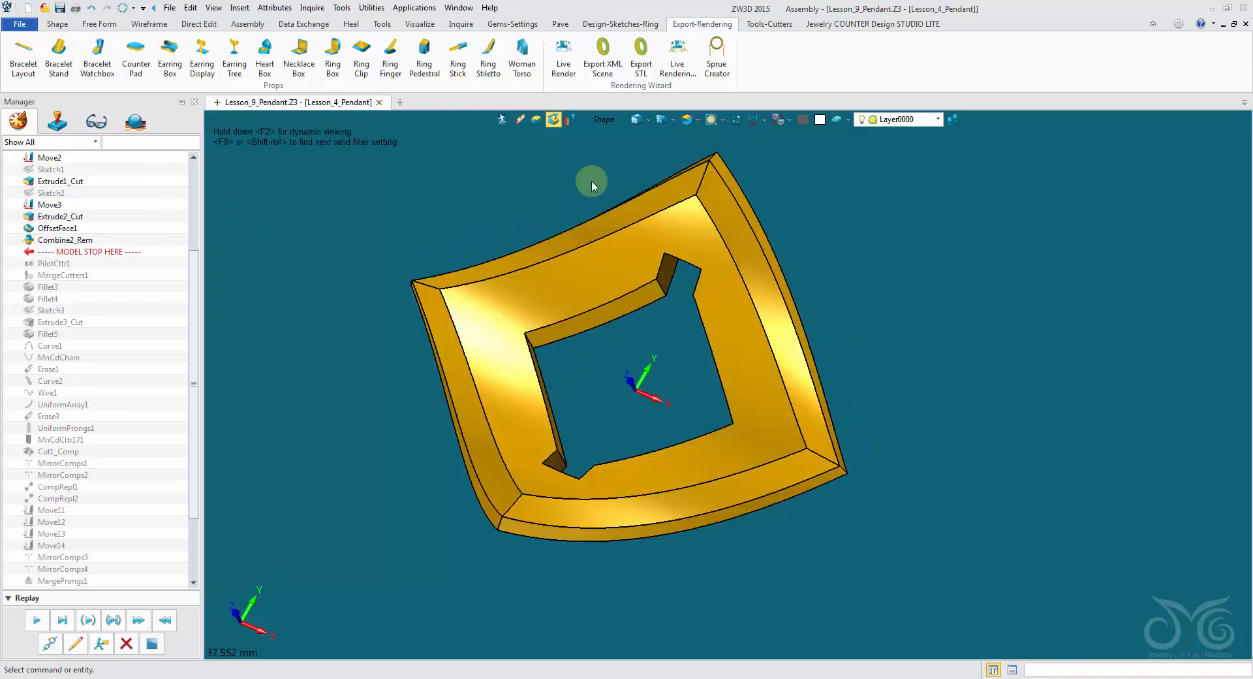
right_click(622, 242)
left_click(679, 260)
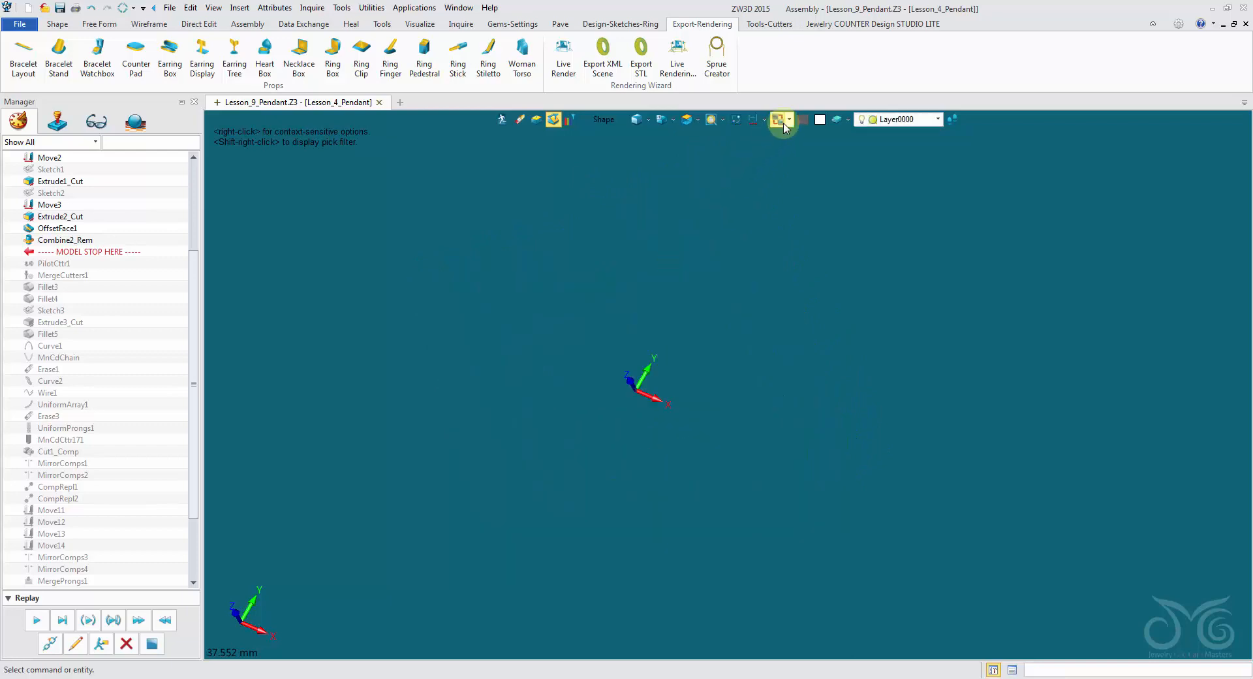
left_click(790, 120)
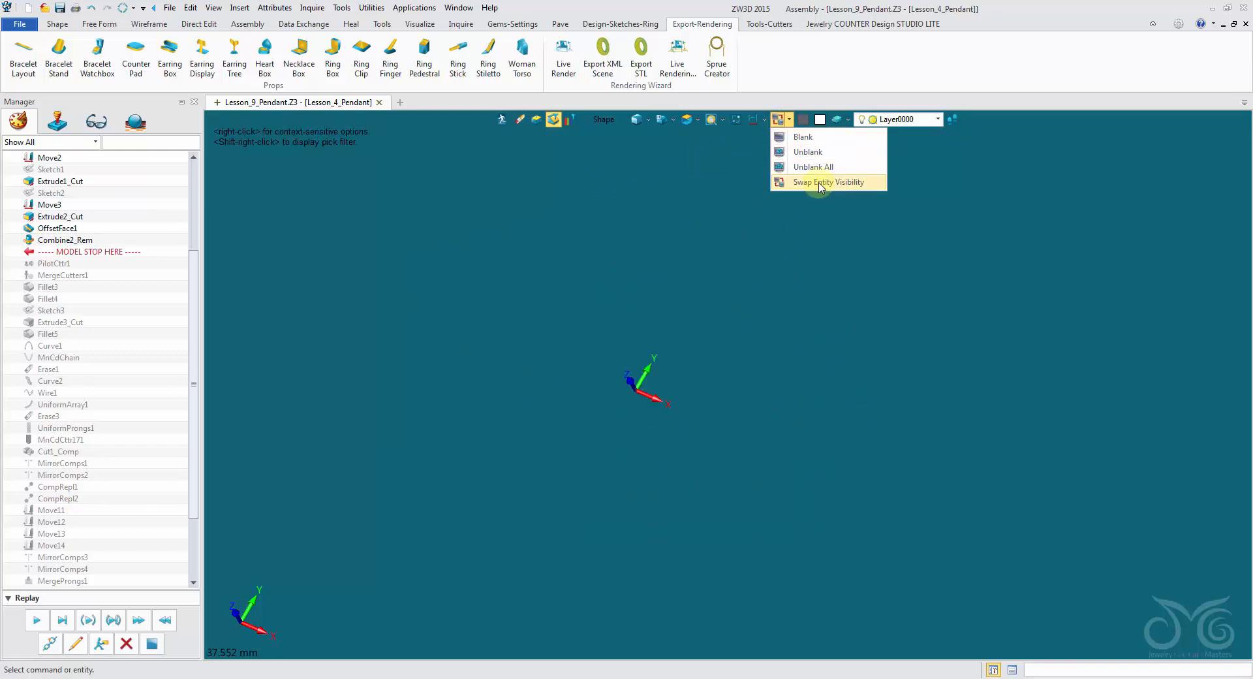
left_click(821, 187)
right_click_drag(769, 203, 741, 300)
scroll(770, 256, "up", 1)
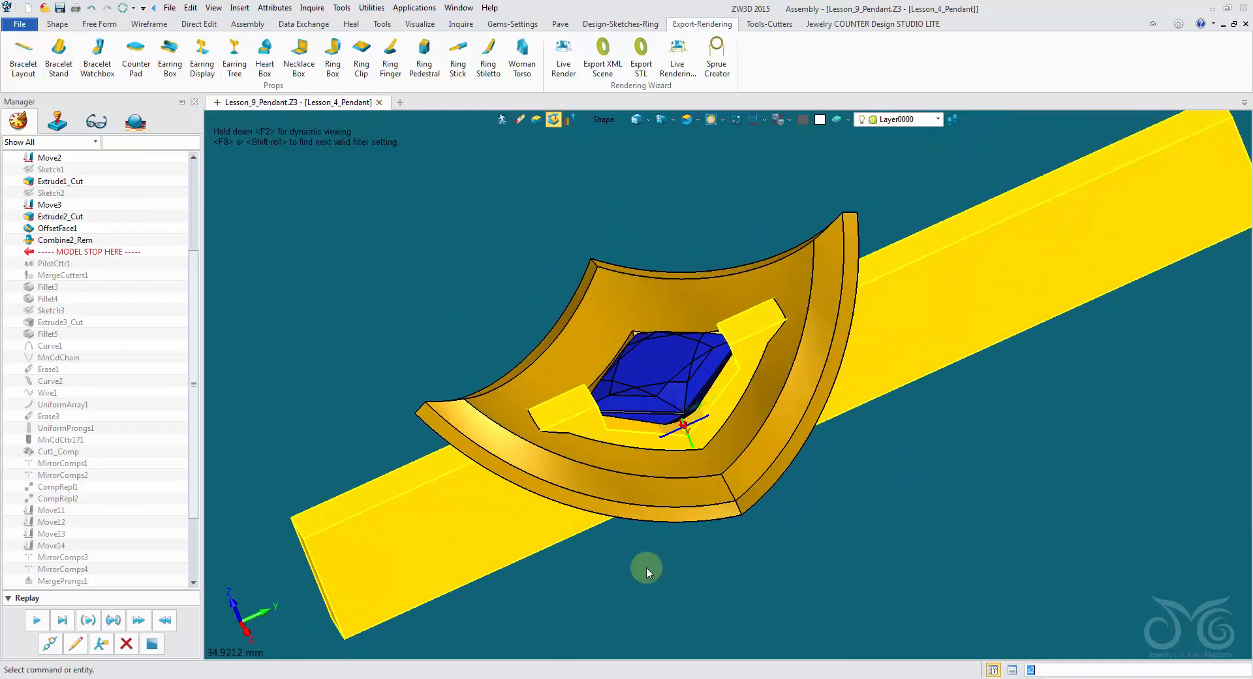
Step: Move the diamond-shaped frame about 7 mm up along Z to inspect how it separates from the bar, and undo the move
left_click(57, 24)
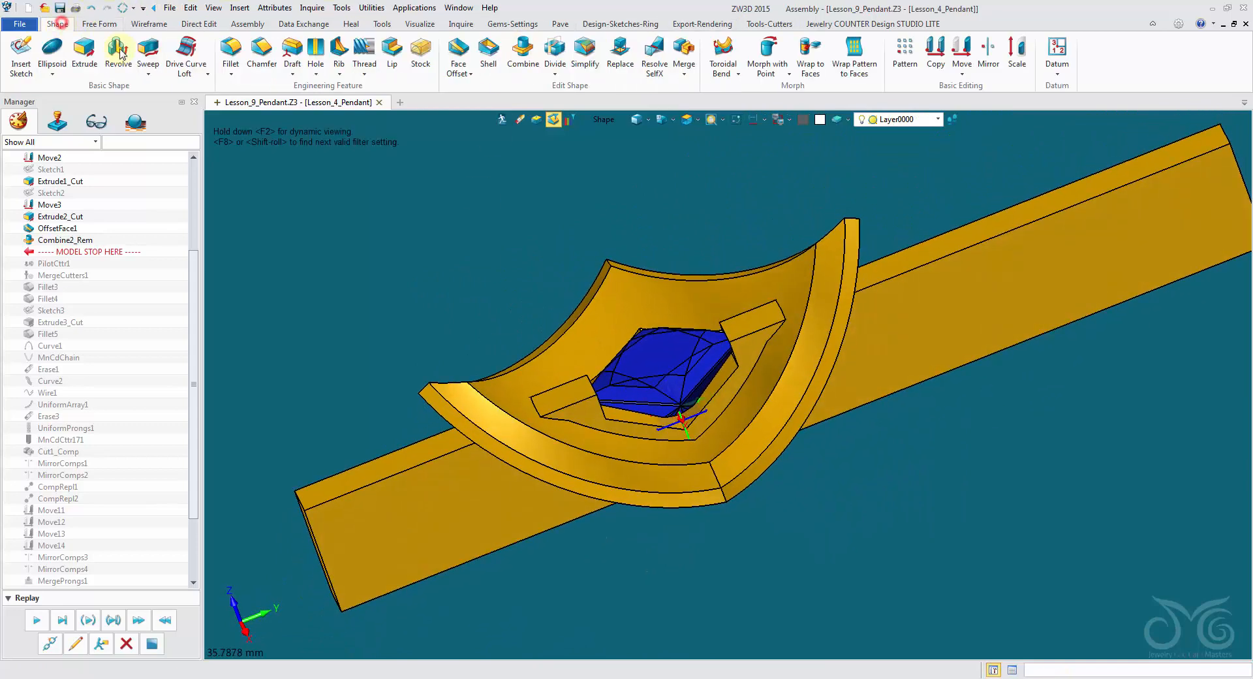
left_click(954, 65)
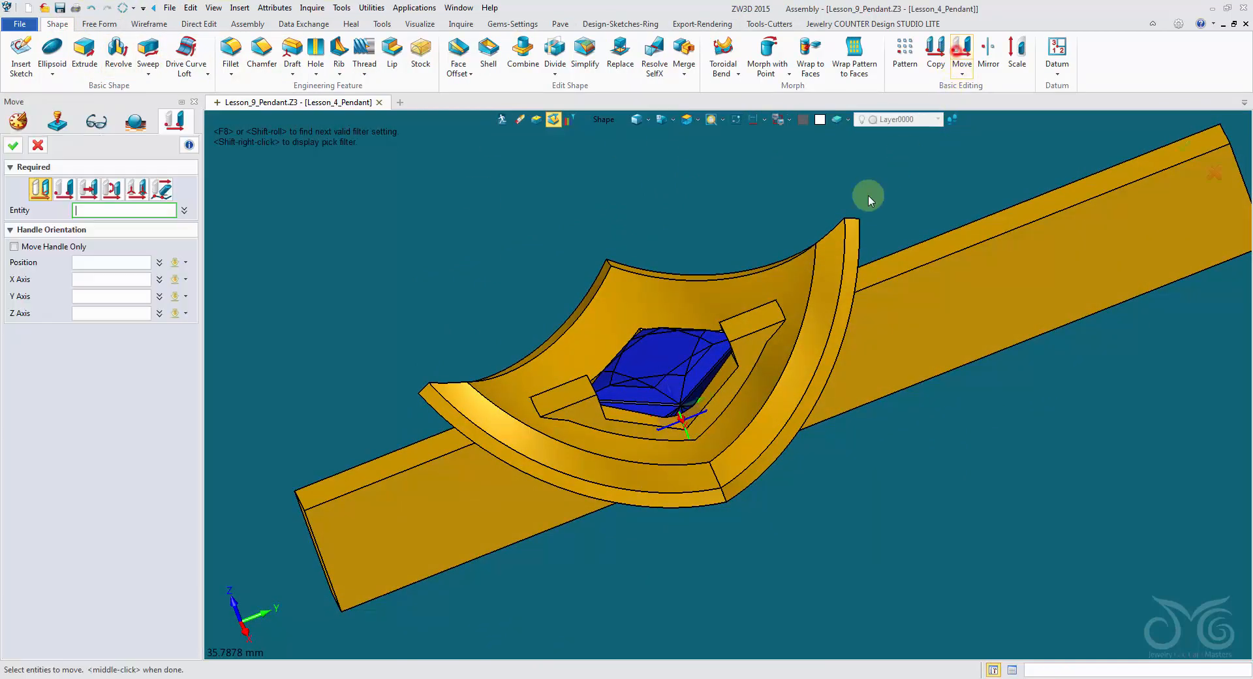
left_click(812, 271)
left_click_drag(652, 281, 644, 190)
right_click_drag(643, 190, 649, 333)
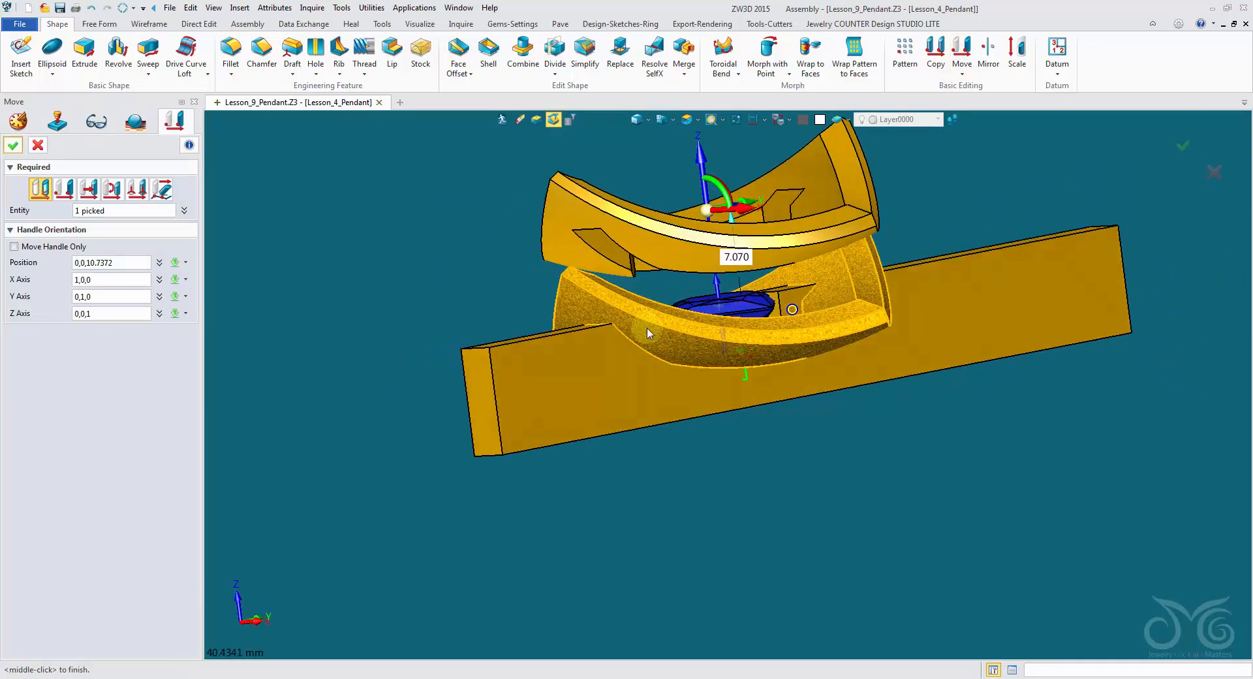
left_click(9, 145)
right_click_drag(242, 171, 219, 268)
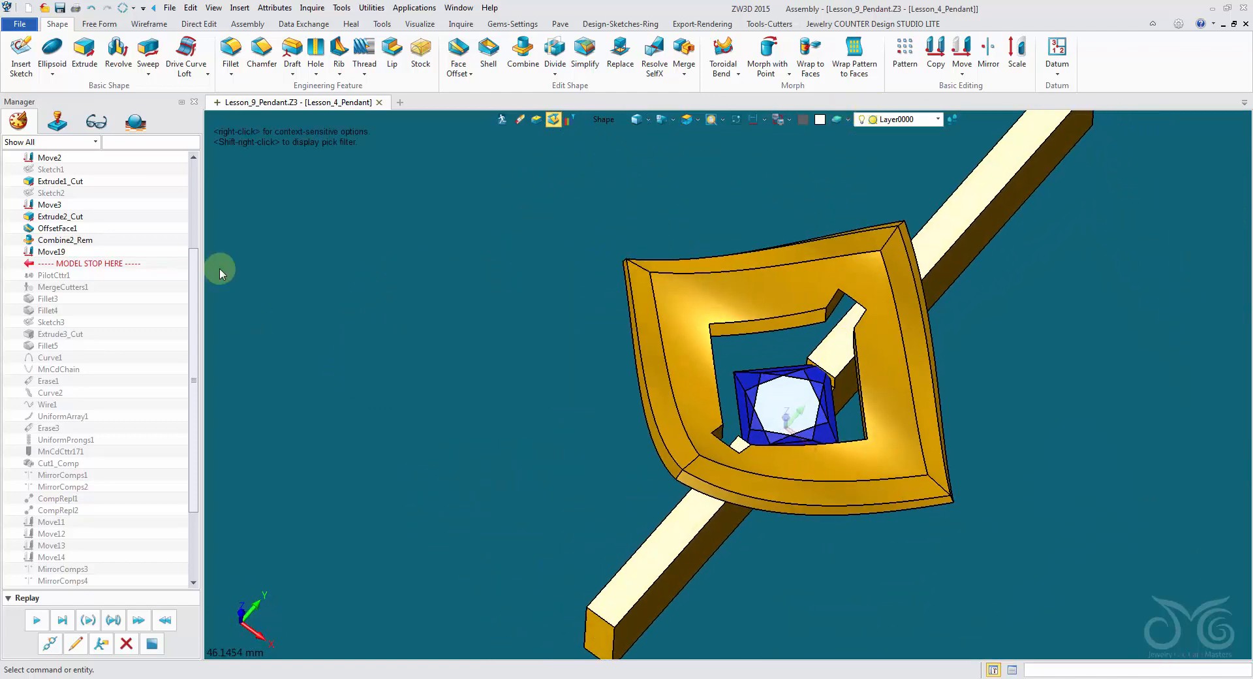
left_click(92, 8)
Step: Replay all remaining history features through Combine3_Add and check the rebuilt pendant against the feature list
left_click(62, 619)
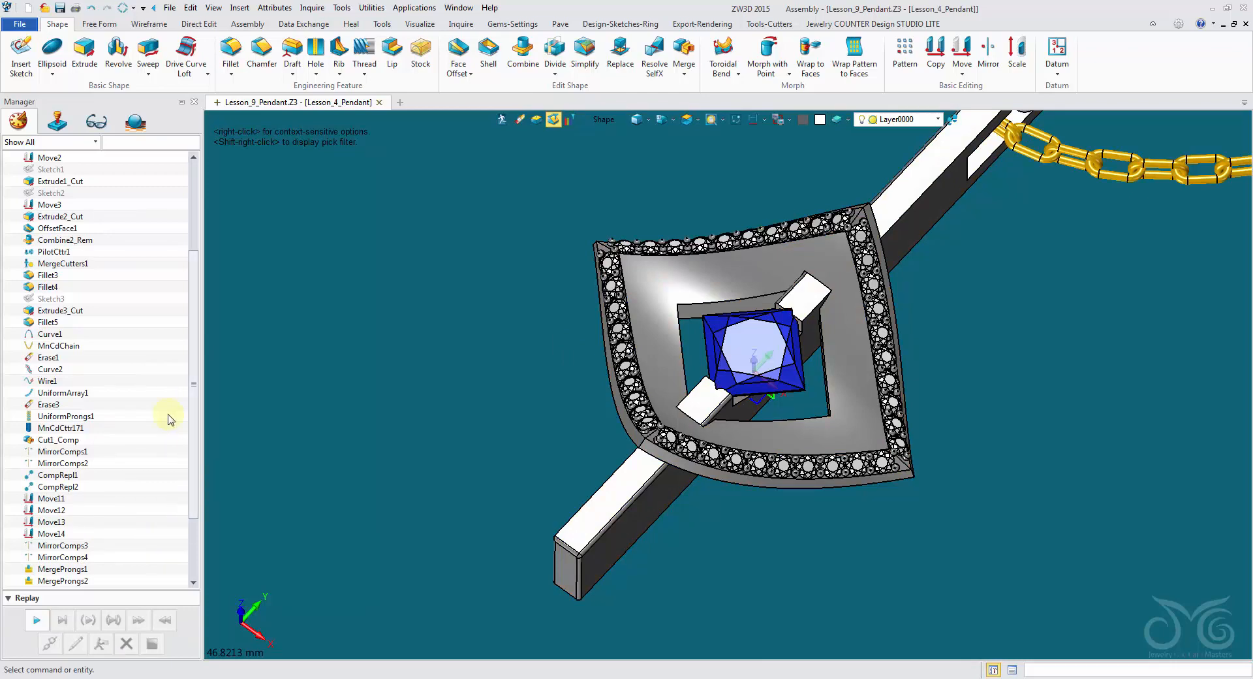
left_click_drag(192, 320, 200, 409)
scroll(196, 279, "up", 5)
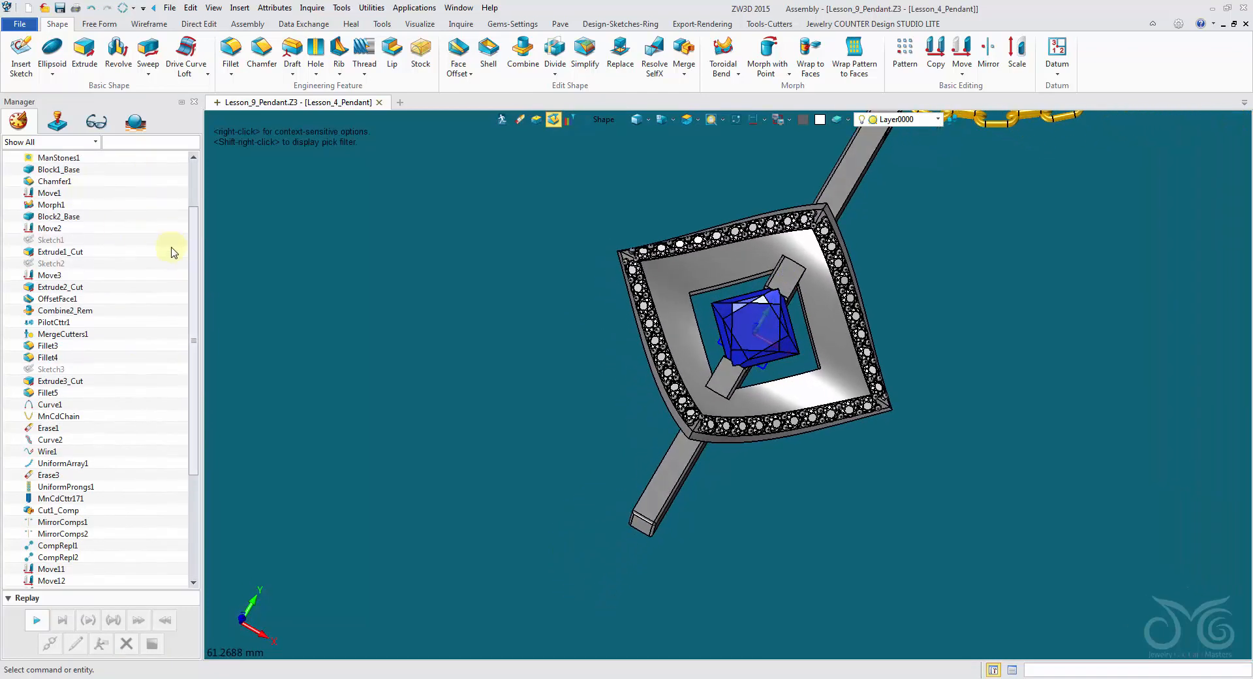
left_click_drag(199, 257, 197, 420)
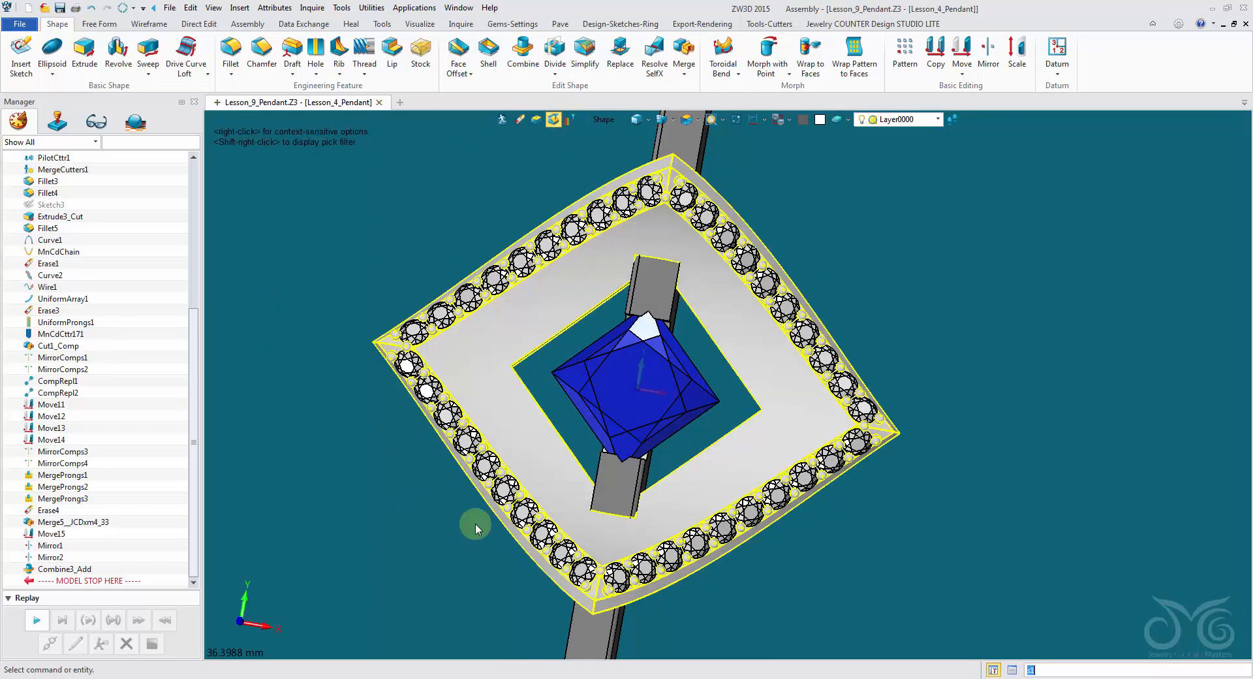
mouse_move(475, 524)
right_mouse_down()
mouse_move(451, 567)
mouse_move(369, 505)
right_mouse_up()
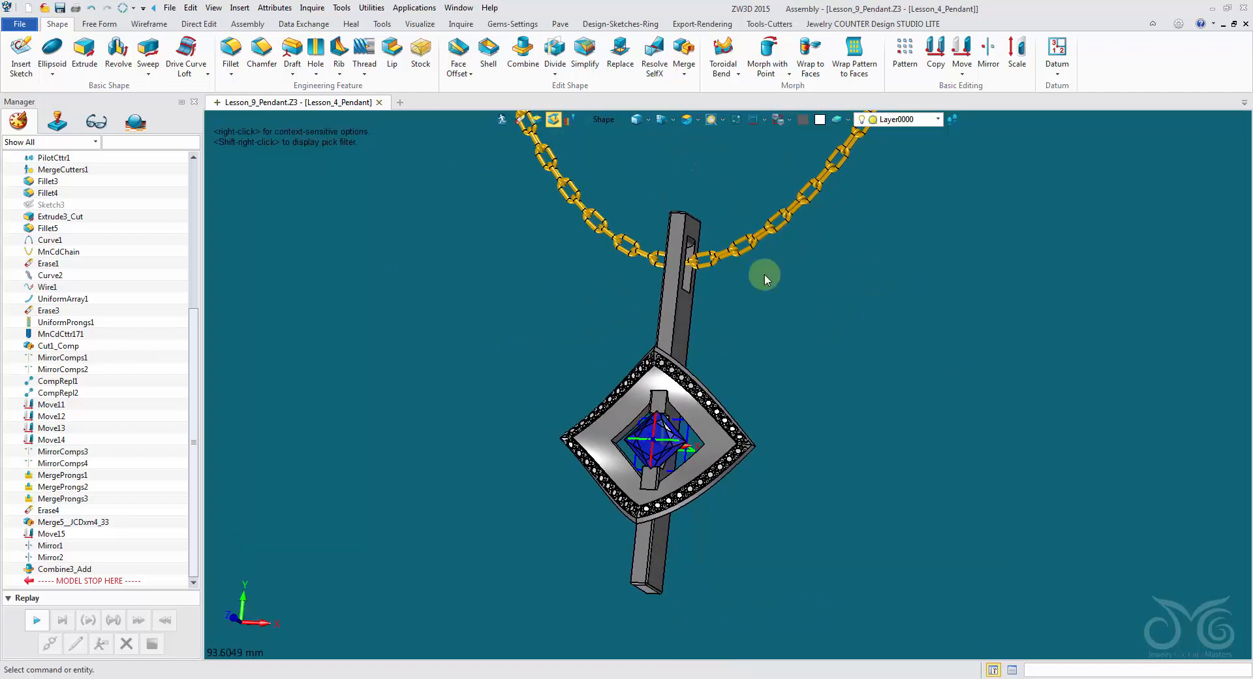
Step: Start a Live Render of the pendant with its chain and view the diamond-shaped frame and centre stone up close
left_click(715, 26)
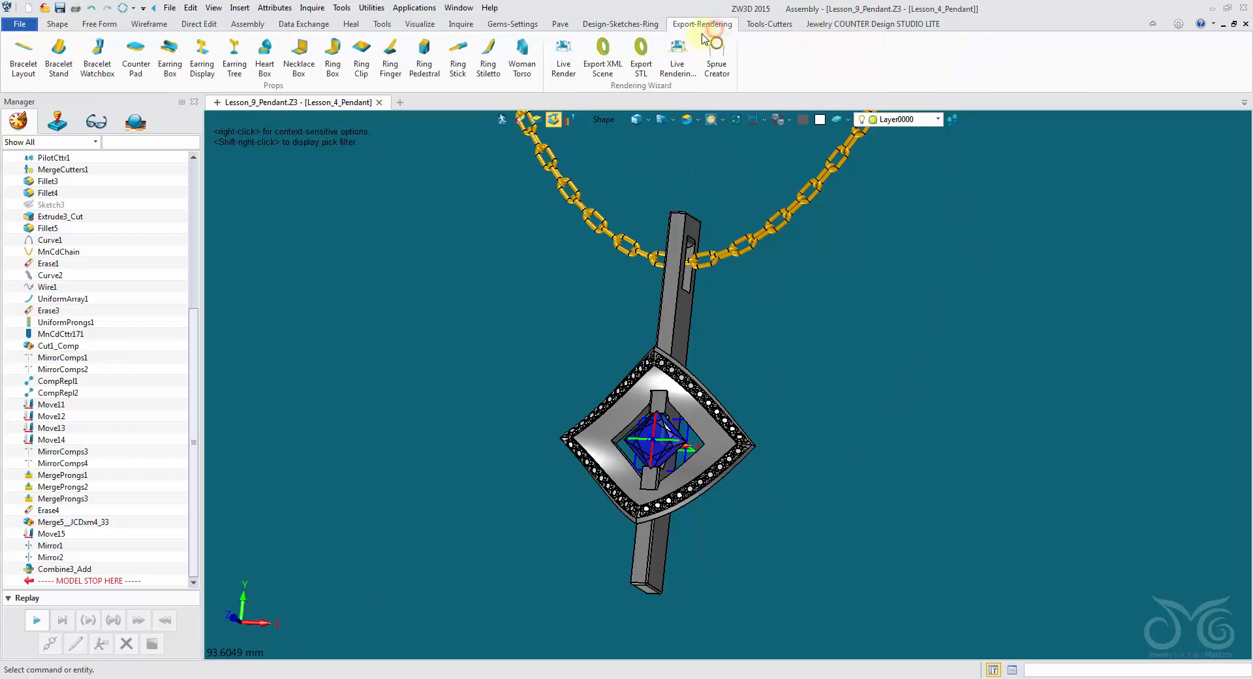
left_click(560, 63)
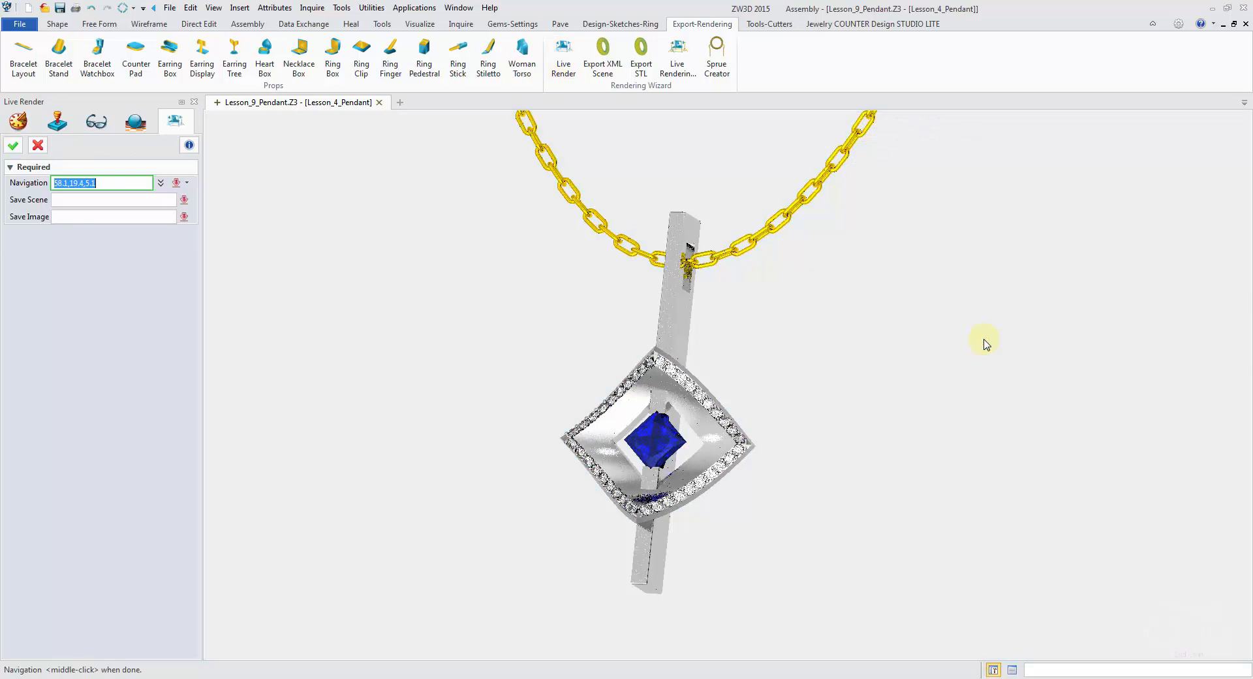
mouse_move(986, 344)
middle_mouse_down()
mouse_move(992, 308)
mouse_move(1126, 279)
mouse_move(1156, 291)
middle_mouse_up()
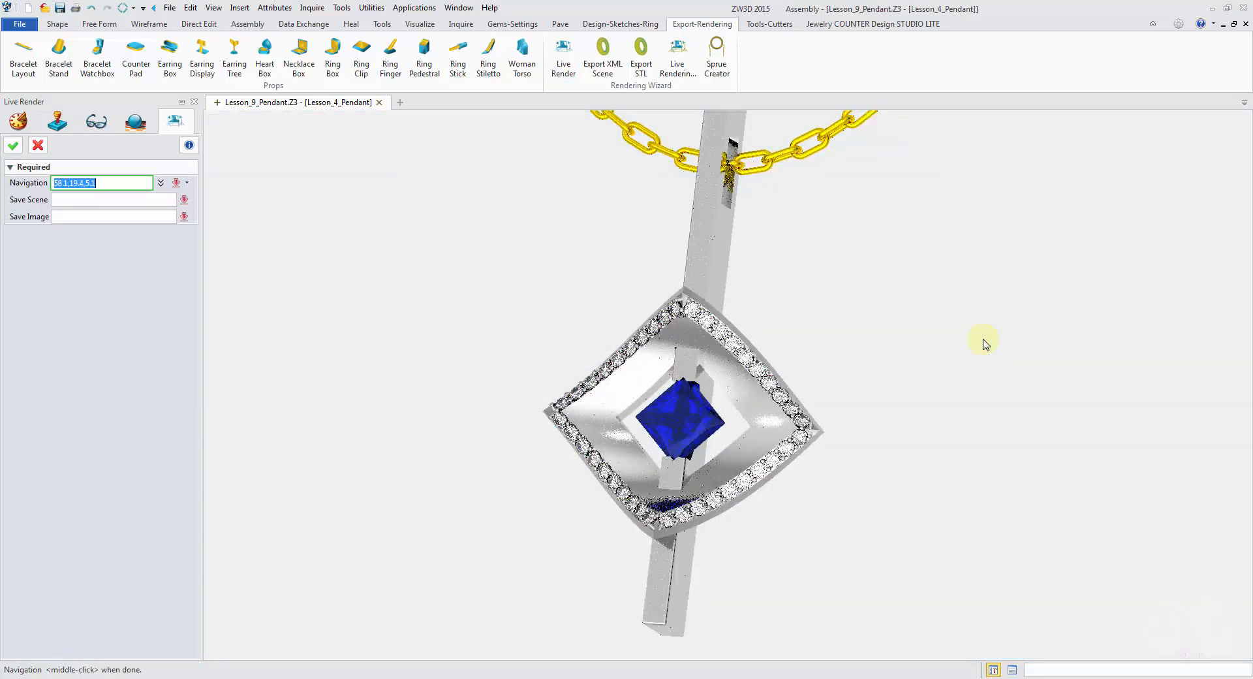